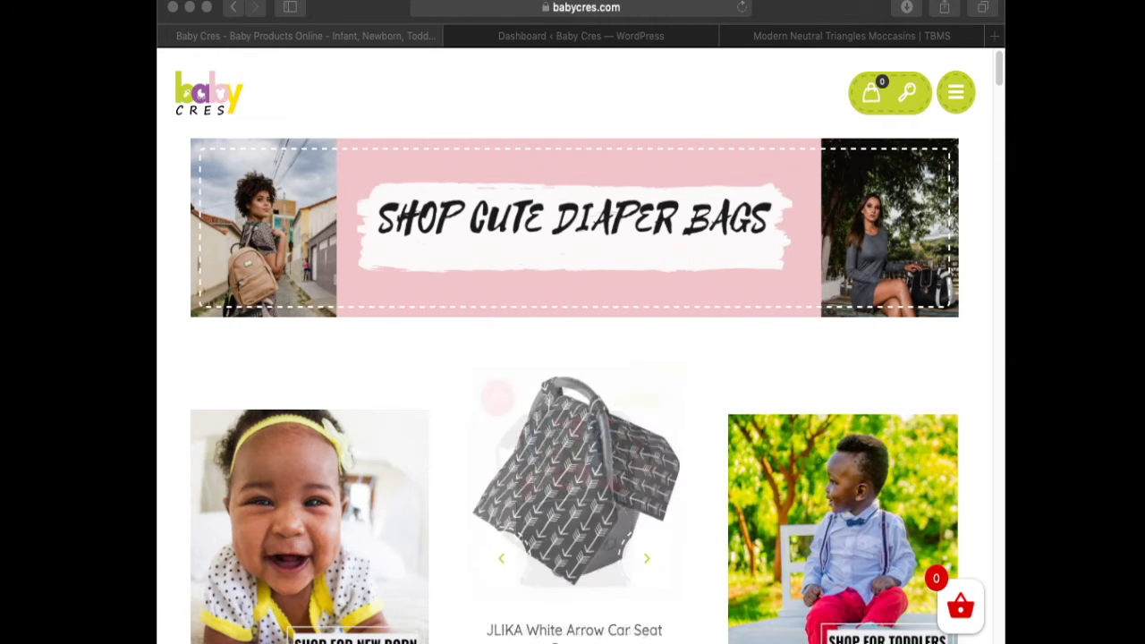
- Open the form for adding a new product from the Baby Cres WordPress dashboard
{"action": "scroll", "coordinate": [572, 358], "scroll_direction": "down", "scroll_amount": 10}
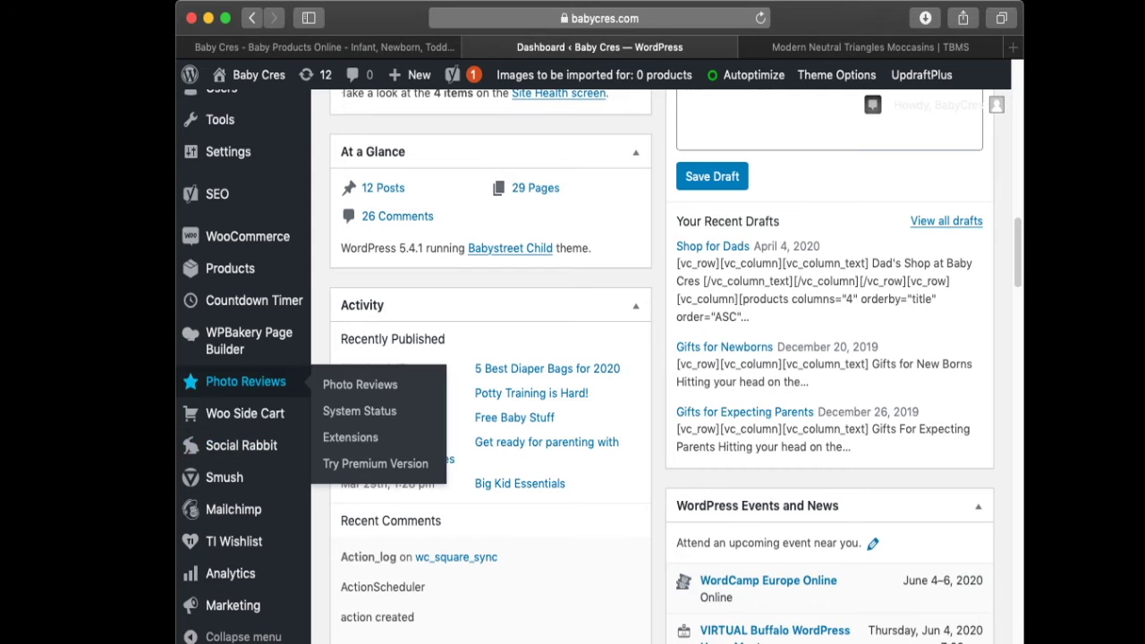
{"action": "scroll", "coordinate": [233, 398], "scroll_direction": "up", "scroll_amount": 10}
{"action": "scroll", "coordinate": [233, 407], "scroll_direction": "up", "scroll_amount": 2}
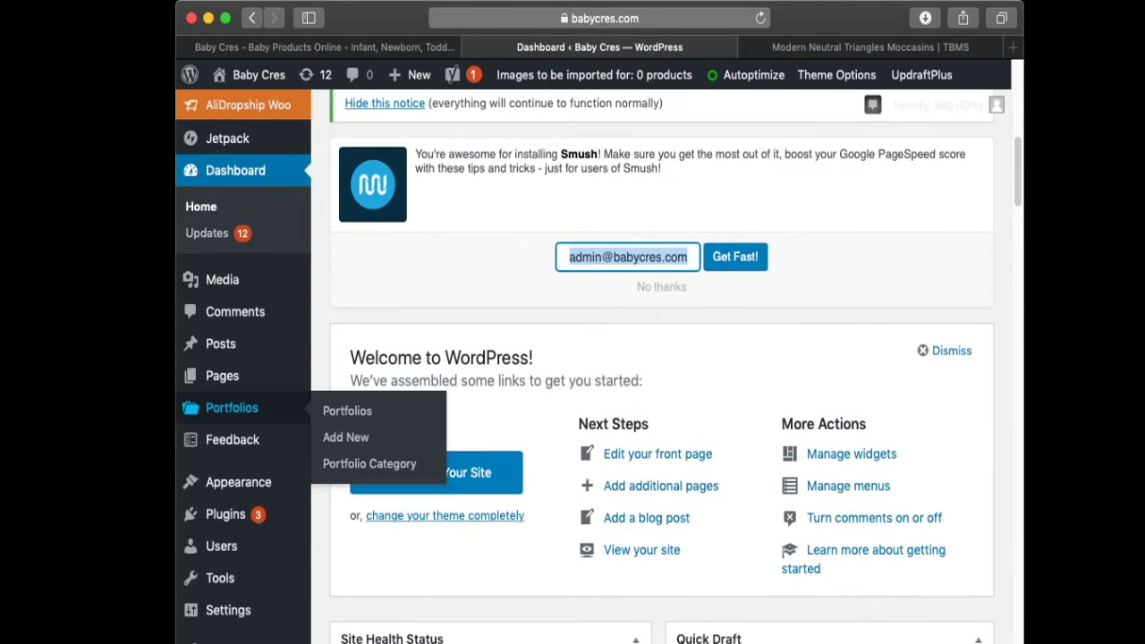
{"action": "scroll", "coordinate": [232, 407], "scroll_direction": "up", "scroll_amount": 2}
{"action": "scroll", "coordinate": [232, 407], "scroll_direction": "down", "scroll_amount": 2}
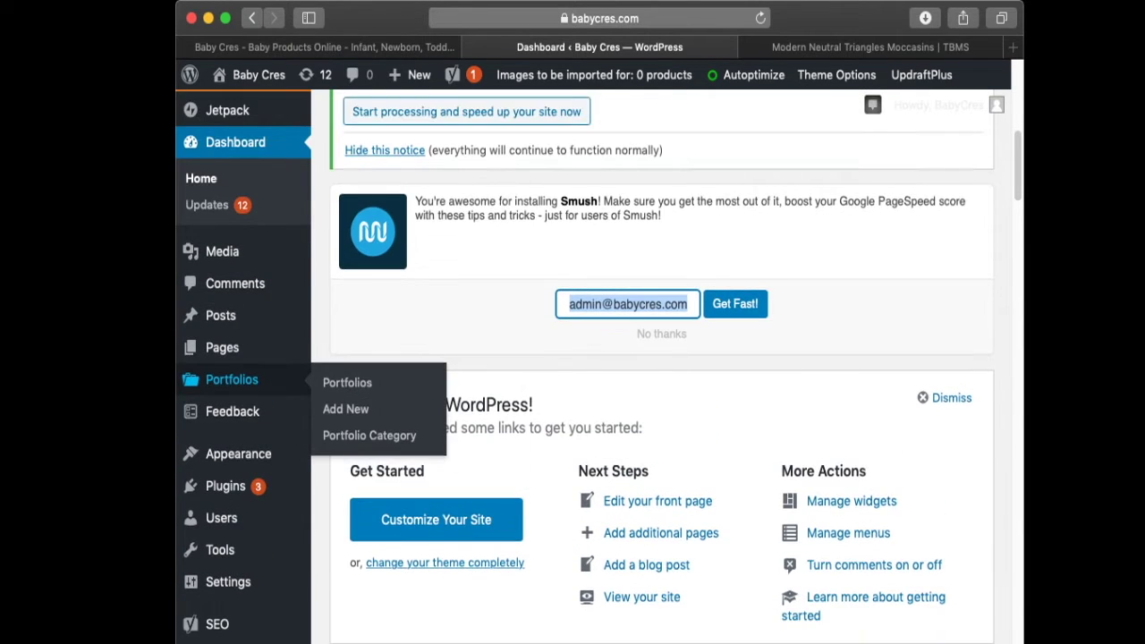
{"action": "scroll", "coordinate": [232, 398], "scroll_direction": "down", "scroll_amount": 3}
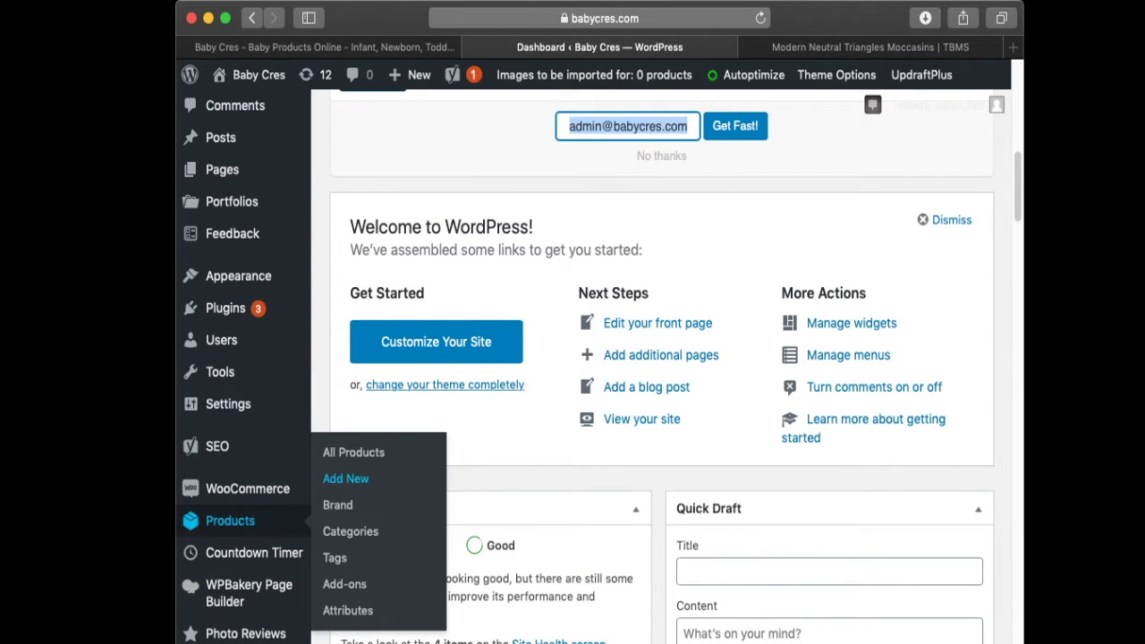
{"action": "left_click", "coordinate": [345, 478]}
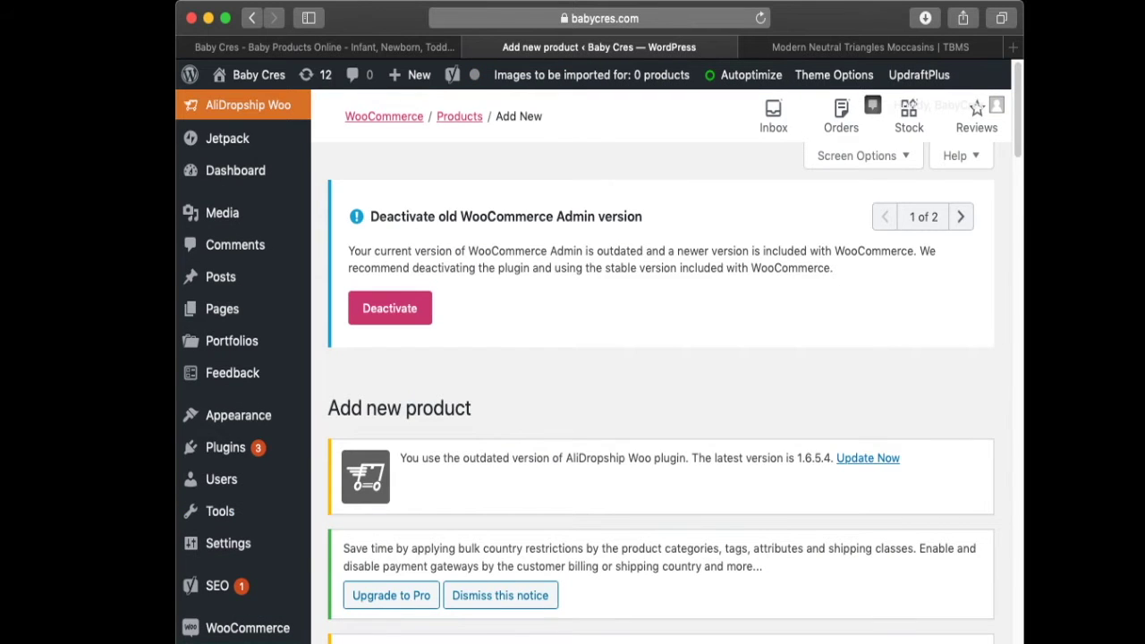
- Look through the new product form, from the product name and description editor to the product data, short description and brands
{"action": "scroll", "coordinate": [662, 384], "scroll_direction": "down", "scroll_amount": 5}
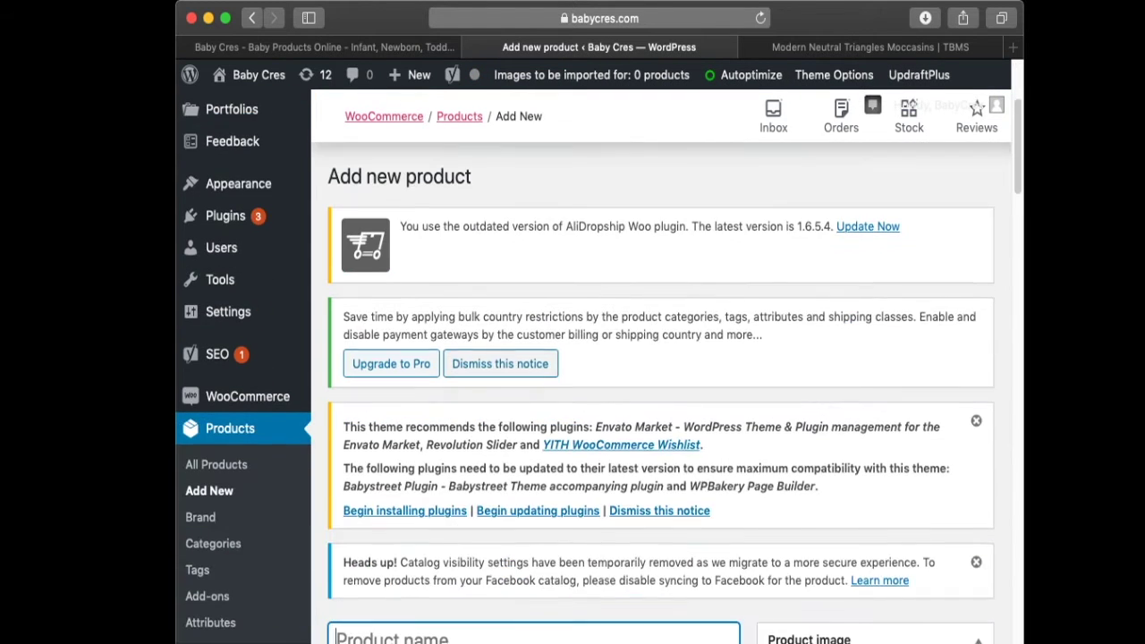
{"action": "scroll", "coordinate": [662, 385], "scroll_direction": "down", "scroll_amount": 1}
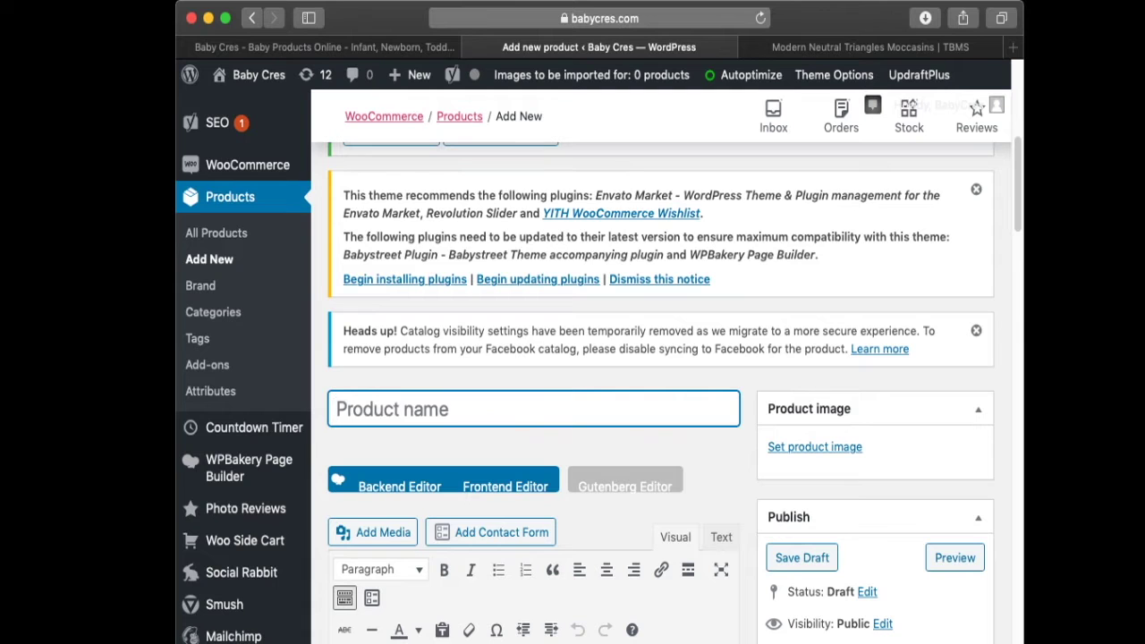
{"action": "scroll", "coordinate": [662, 384], "scroll_direction": "down", "scroll_amount": 1}
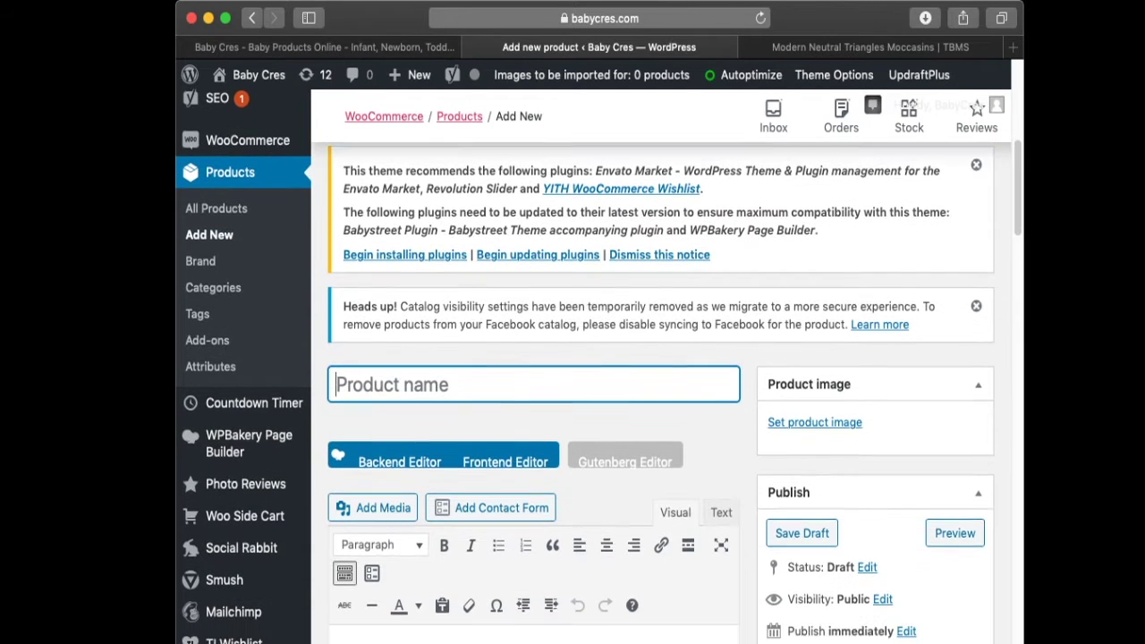
{"action": "scroll", "coordinate": [662, 385], "scroll_direction": "down", "scroll_amount": 1}
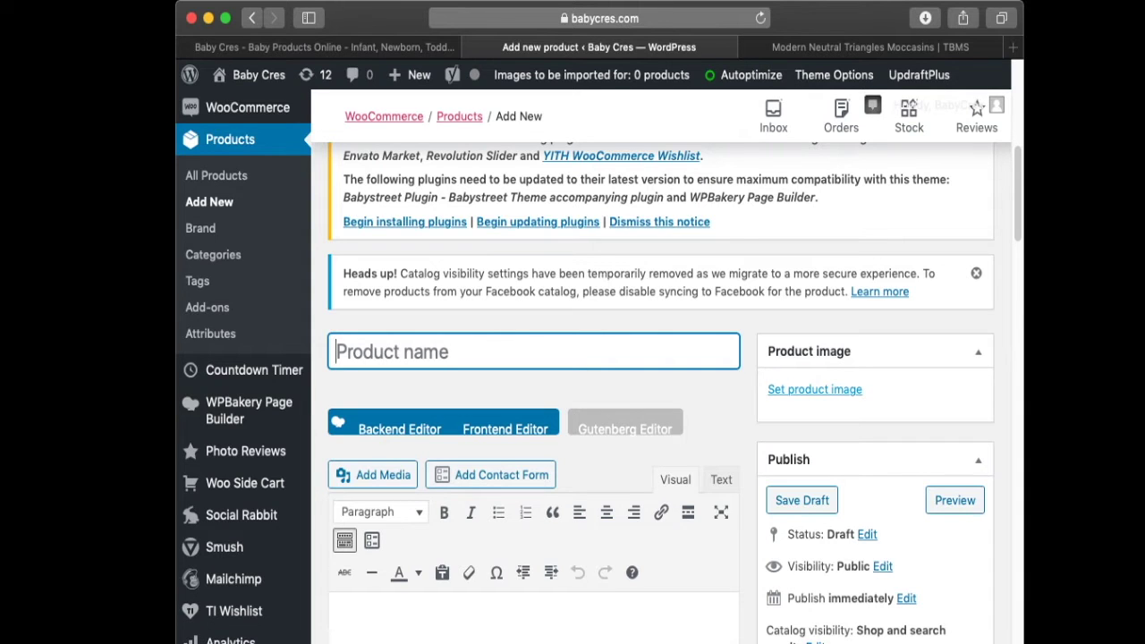
{"action": "scroll", "coordinate": [573, 394], "scroll_direction": "down", "scroll_amount": 5}
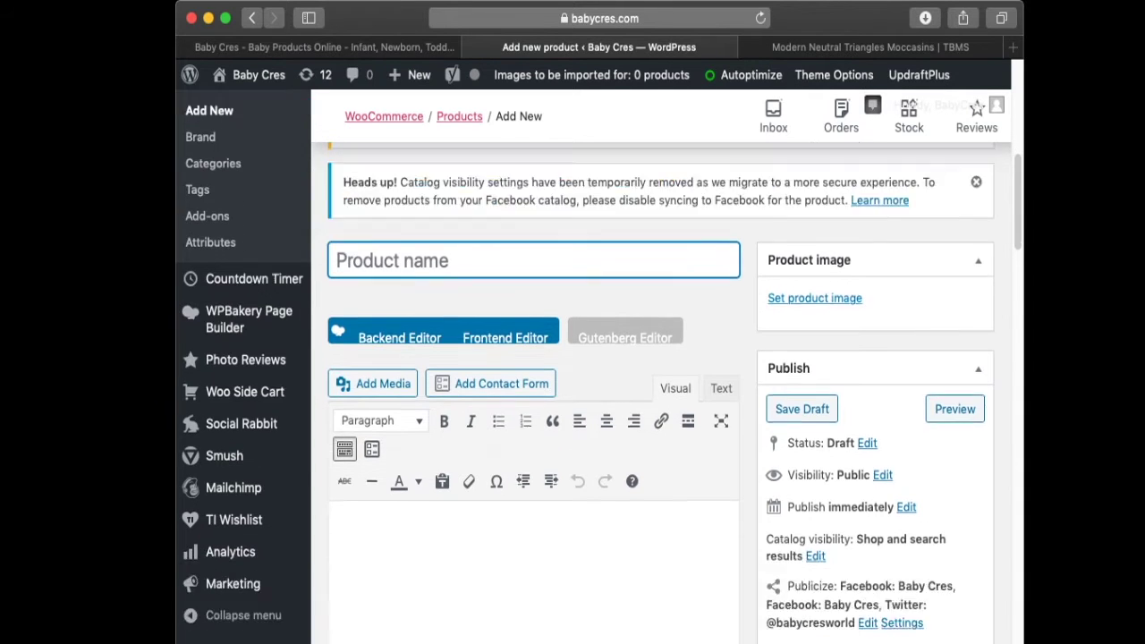
{"action": "left_click", "coordinate": [533, 347]}
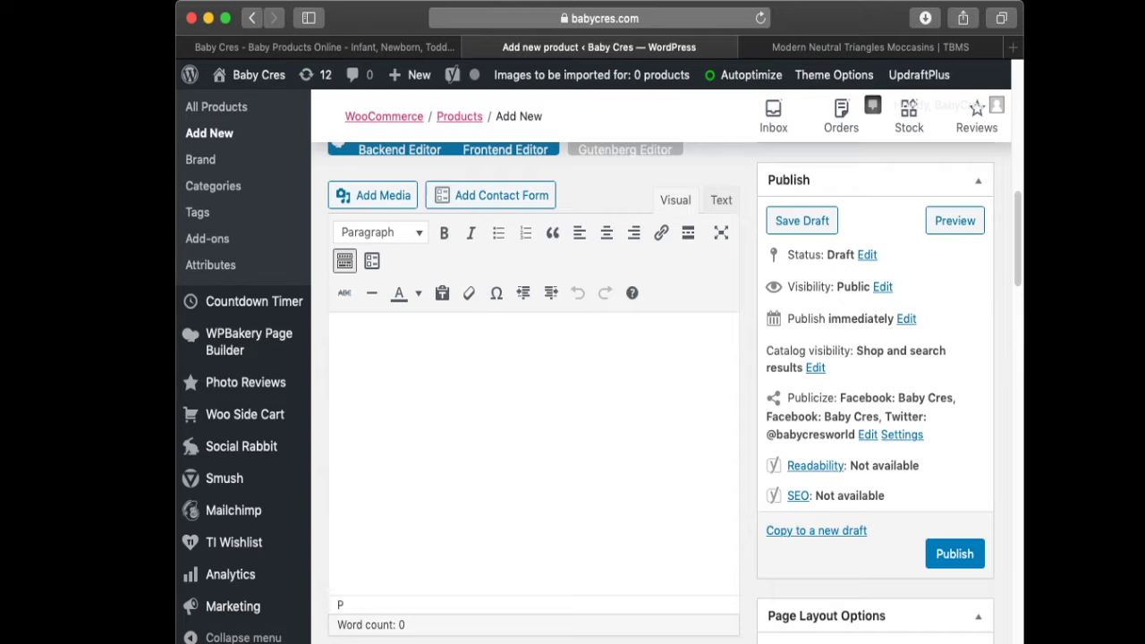
{"action": "scroll", "coordinate": [533, 385], "scroll_direction": "down", "scroll_amount": 1}
{"action": "scroll", "coordinate": [573, 394], "scroll_direction": "down", "scroll_amount": 12}
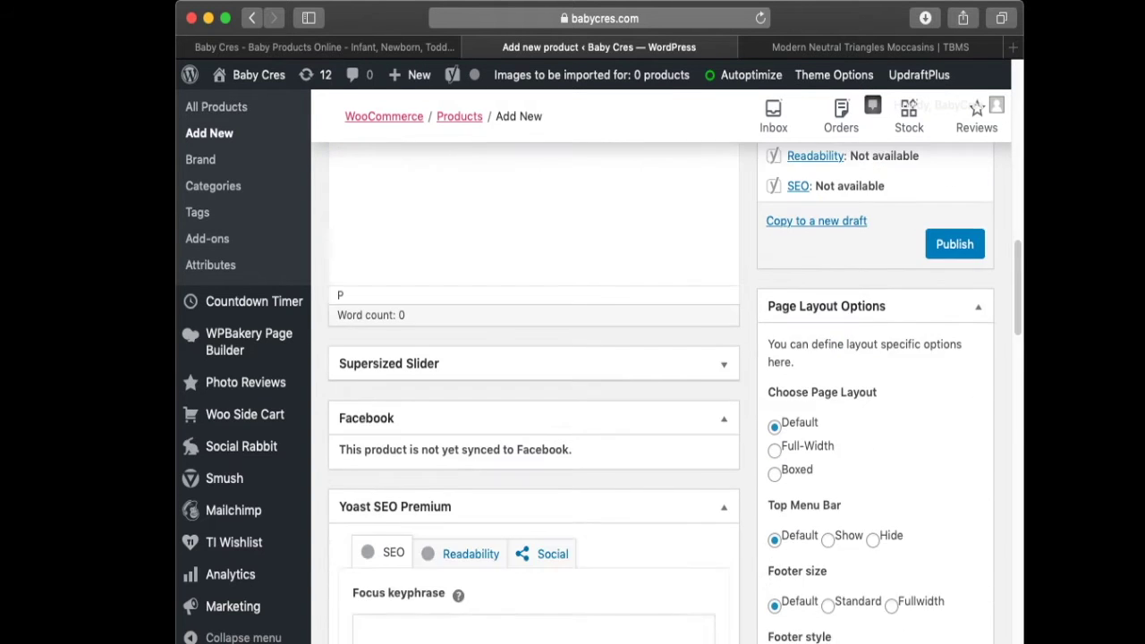
{"action": "scroll", "coordinate": [533, 394], "scroll_direction": "down", "scroll_amount": 12}
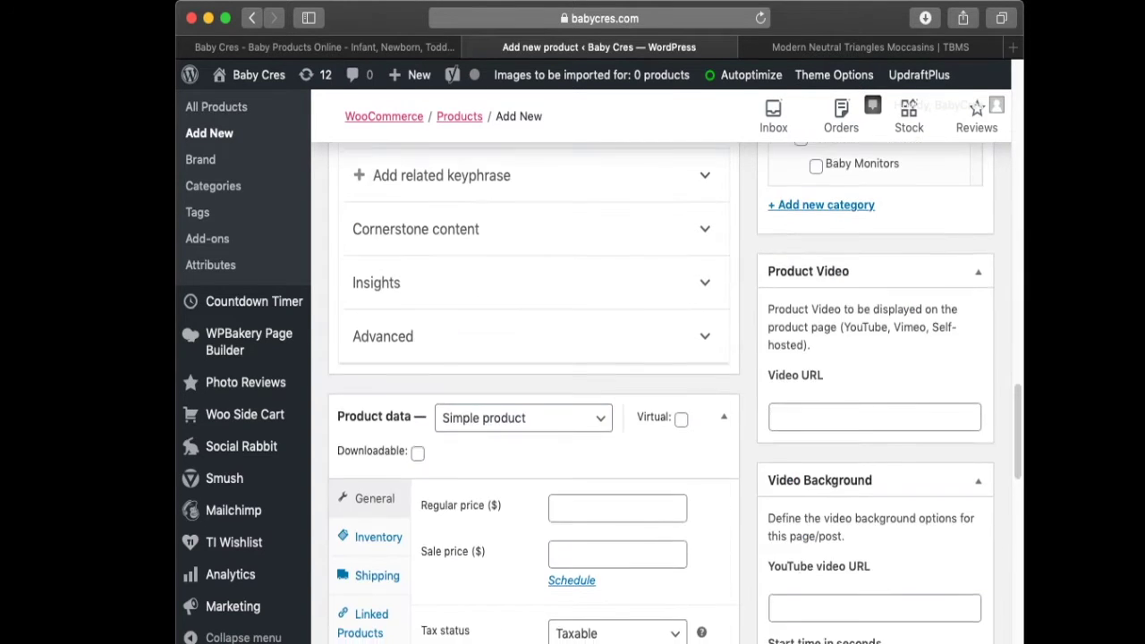
{"action": "left_click", "coordinate": [533, 421]}
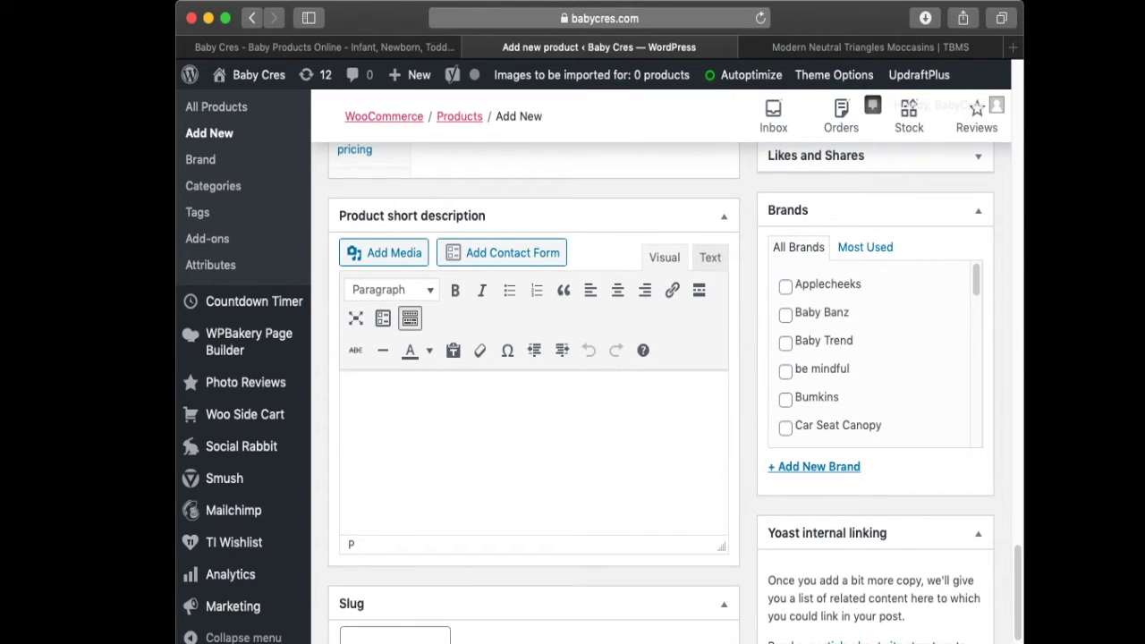
{"action": "scroll", "coordinate": [572, 394], "scroll_direction": "down", "scroll_amount": 1}
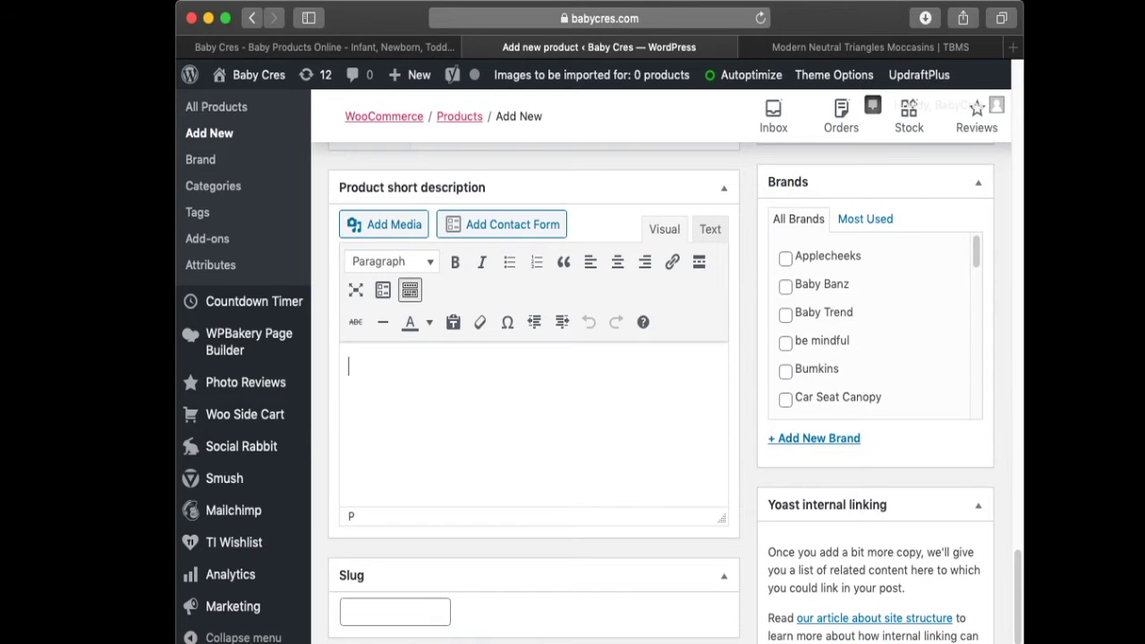
{"action": "scroll", "coordinate": [572, 394], "scroll_direction": "up", "scroll_amount": 15}
{"action": "scroll", "coordinate": [573, 394], "scroll_direction": "down", "scroll_amount": 5}
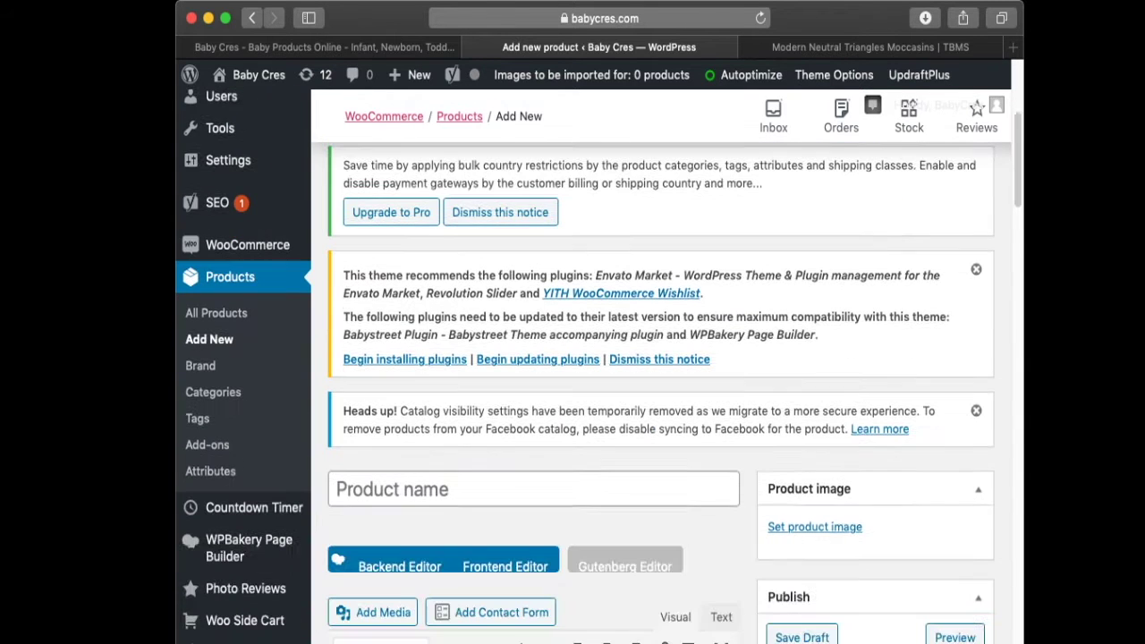
{"action": "scroll", "coordinate": [572, 393], "scroll_direction": "down", "scroll_amount": 1}
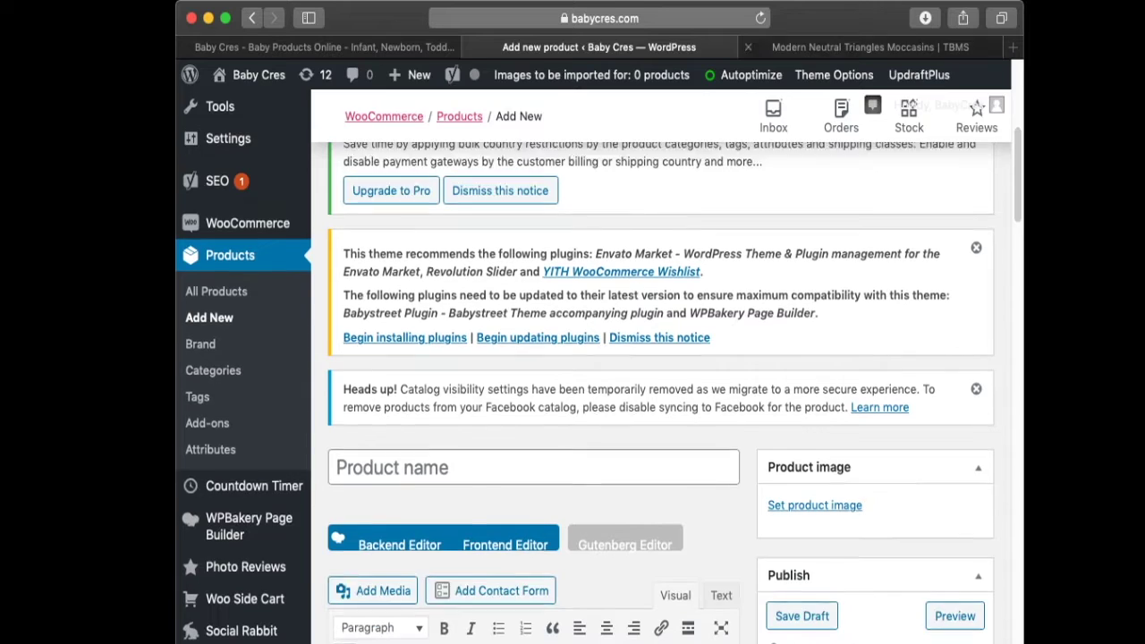
- Copy the title "Modern Neutral Triangles Moccasins" from the supplier's shop page and use it as the new product's name
{"action": "key", "text": "ctrl+Tab"}
{"action": "scroll", "coordinate": [597, 358], "scroll_direction": "down", "scroll_amount": 14}
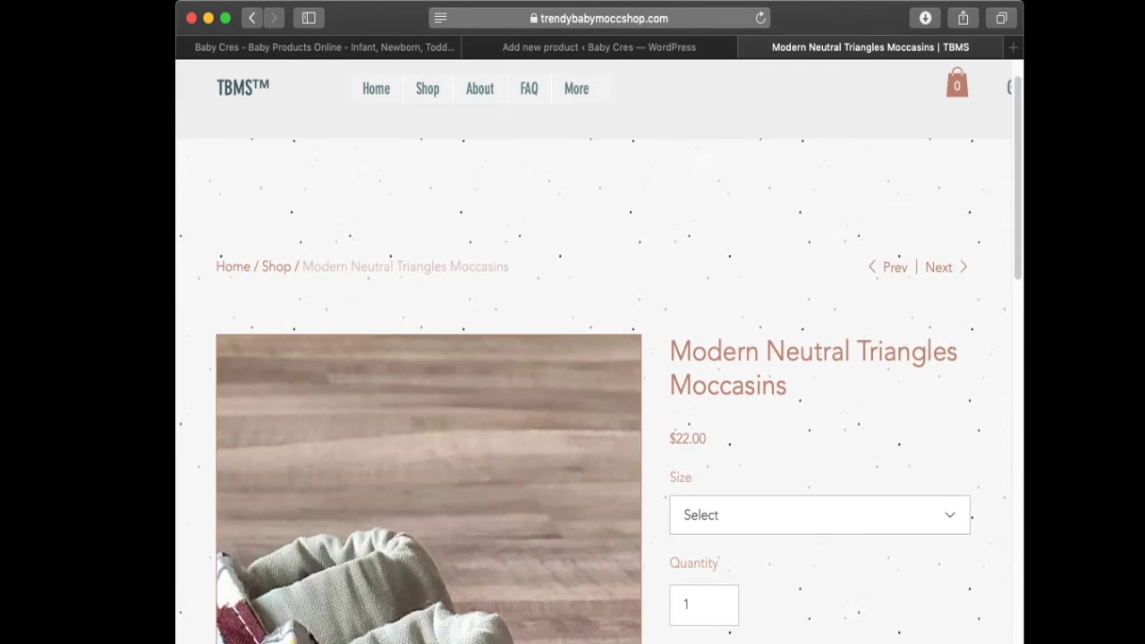
{"action": "scroll", "coordinate": [597, 358], "scroll_direction": "up", "scroll_amount": 7}
{"action": "scroll", "coordinate": [597, 358], "scroll_direction": "up", "scroll_amount": 4}
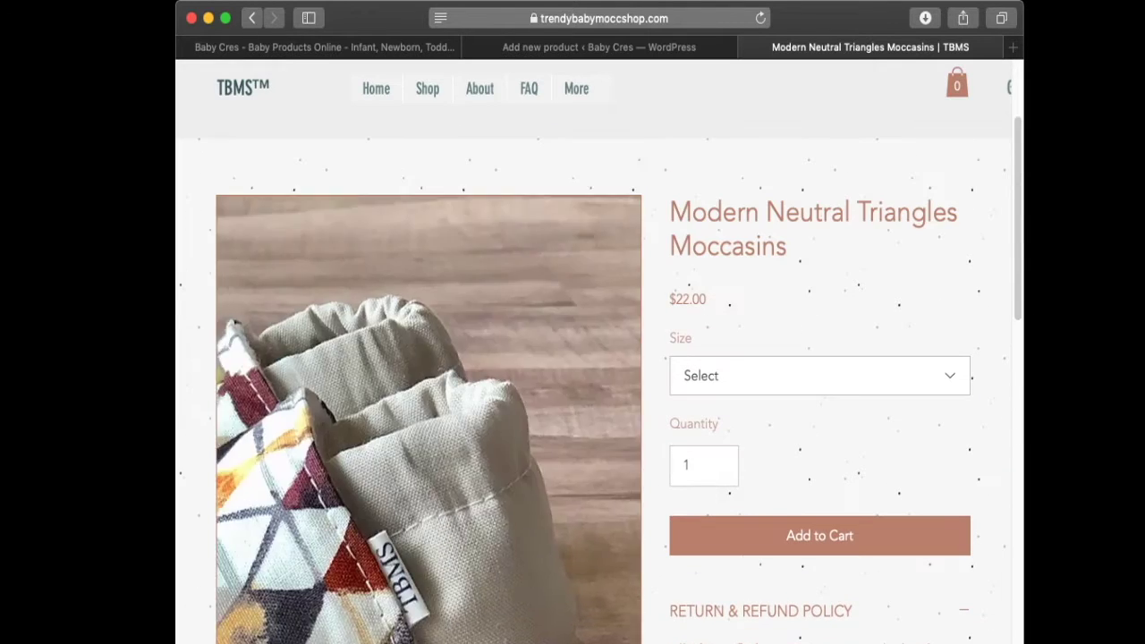
{"action": "left_click_drag", "start_coordinate": [670, 209], "coordinate": [787, 243]}
{"action": "key", "text": "super+c"}
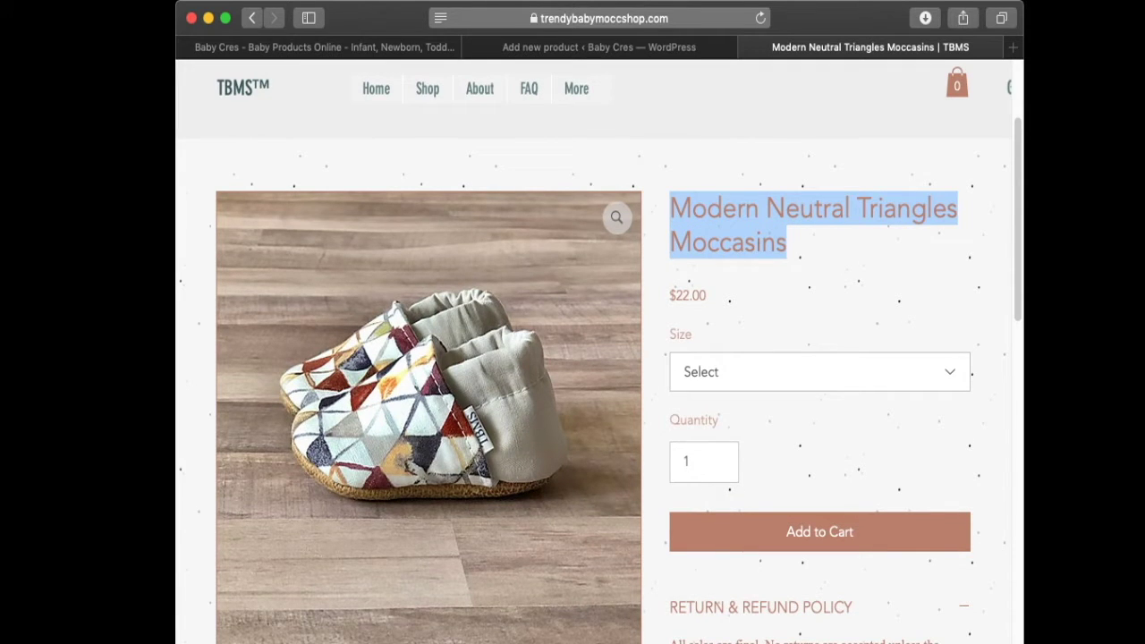
{"action": "left_click", "coordinate": [599, 47]}
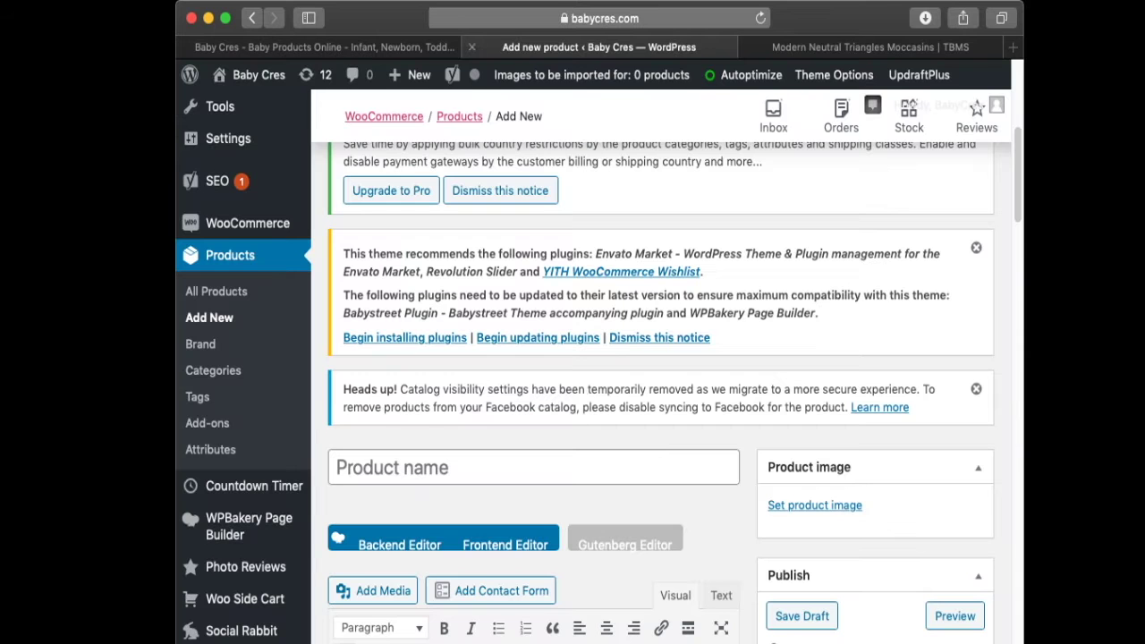
{"action": "left_click", "coordinate": [533, 468]}
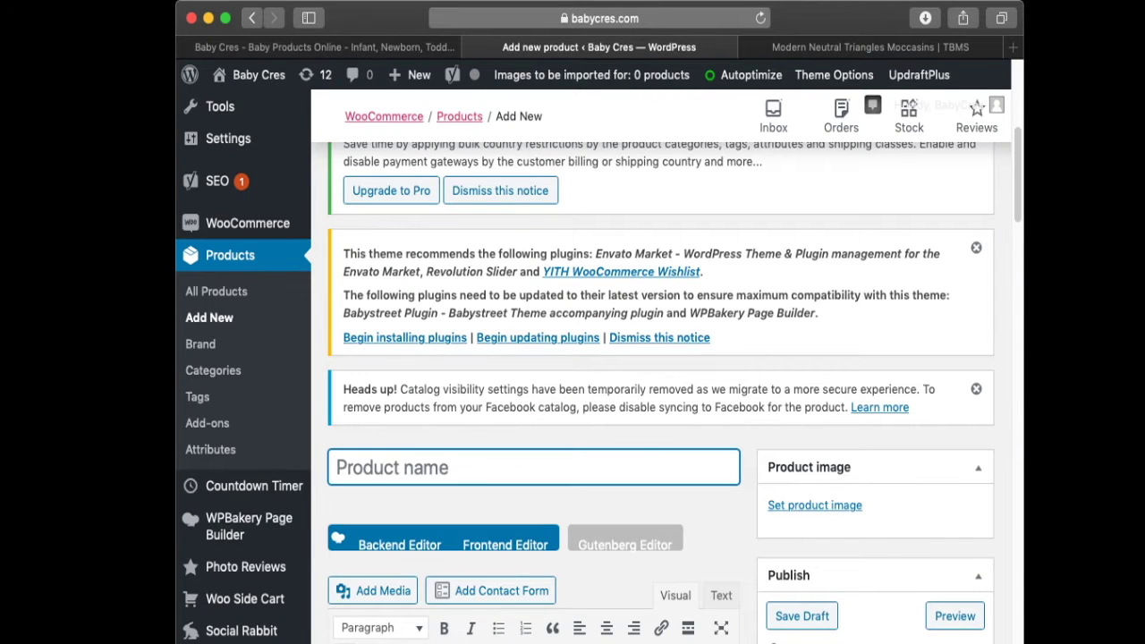
{"action": "key", "text": "super+v"}
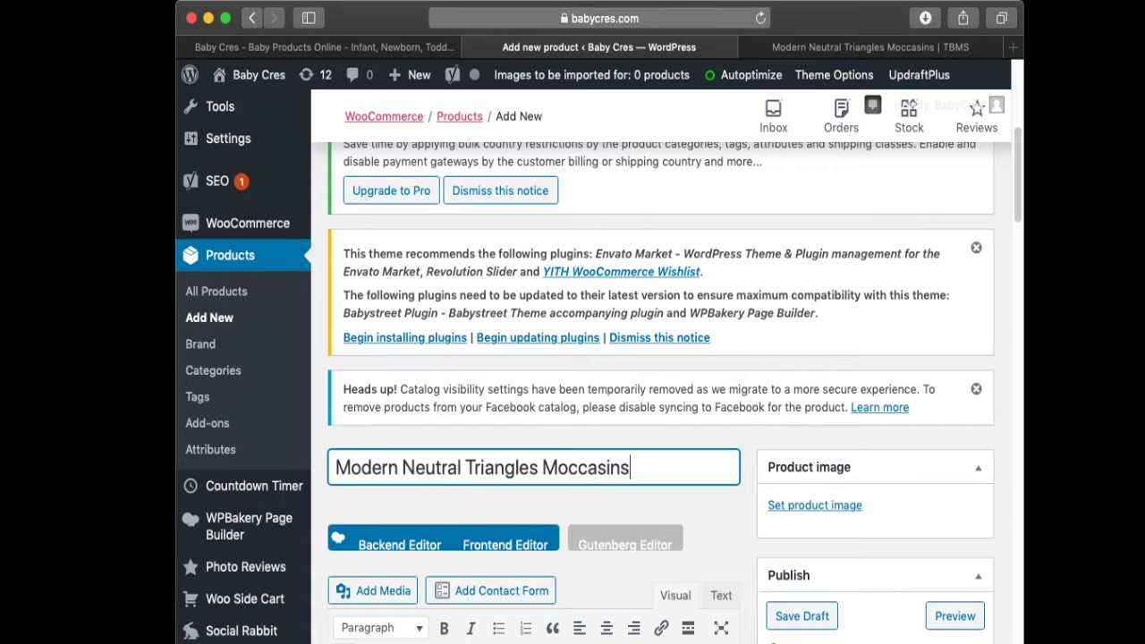
- Check the supplier's moccasin listing and reword the new product's name as "Trendy Moccasins Modern Neutral Triangle"
{"action": "scroll", "coordinate": [533, 468], "scroll_direction": "down", "scroll_amount": 3}
{"action": "left_click", "coordinate": [869, 48]}
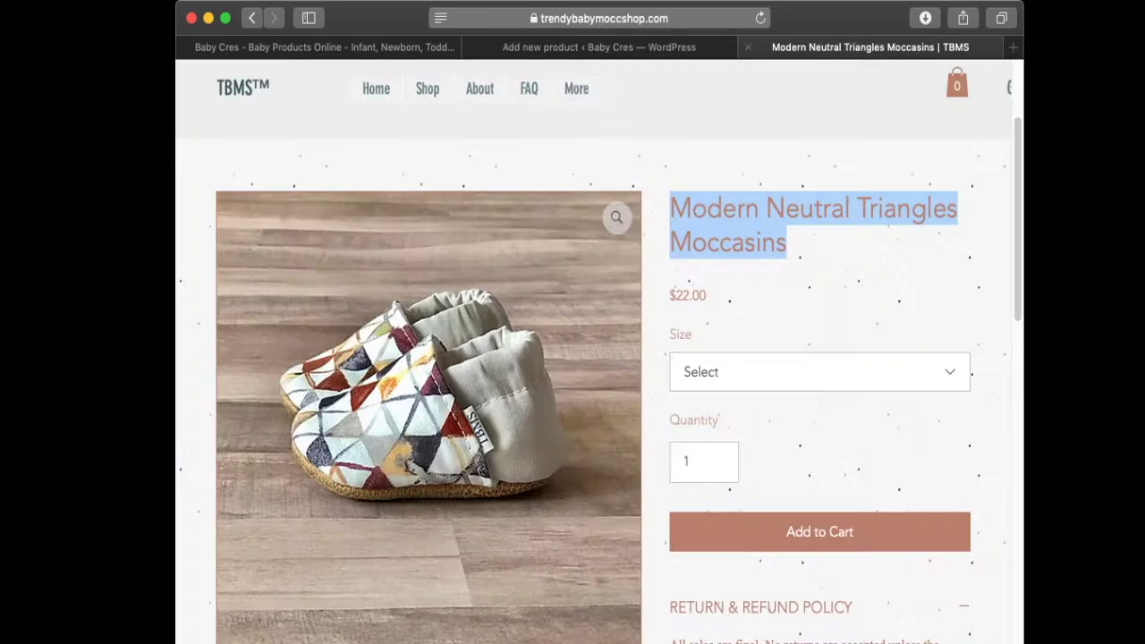
{"action": "scroll", "coordinate": [537, 358], "scroll_direction": "up", "scroll_amount": 1}
{"action": "scroll", "coordinate": [537, 358], "scroll_direction": "down", "scroll_amount": 4}
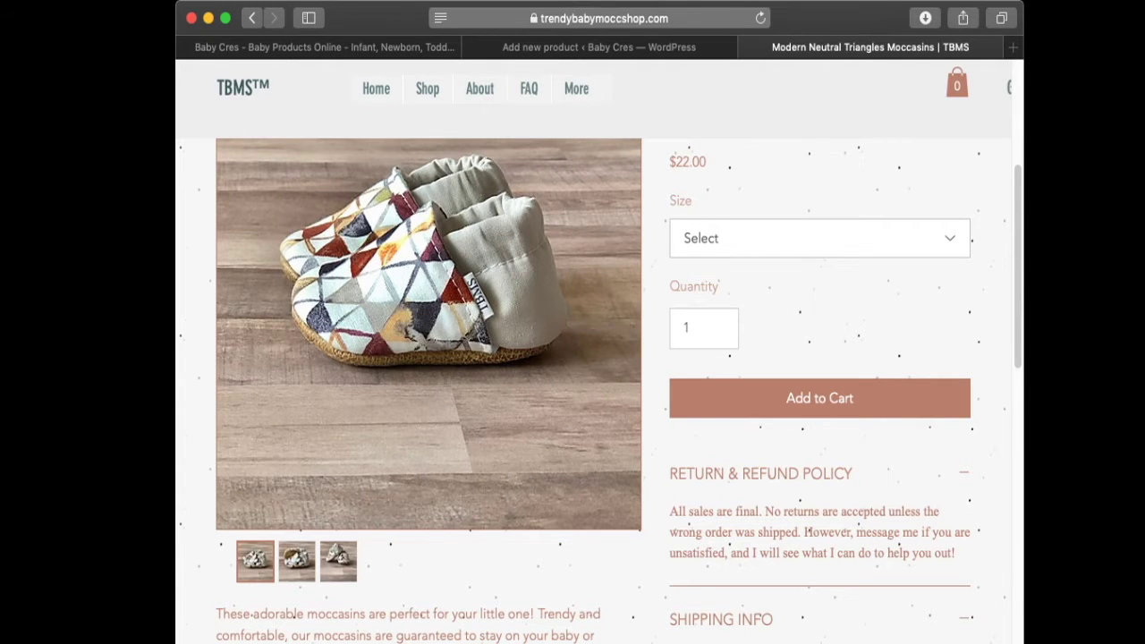
{"action": "key", "text": "ctrl+shift+Tab"}
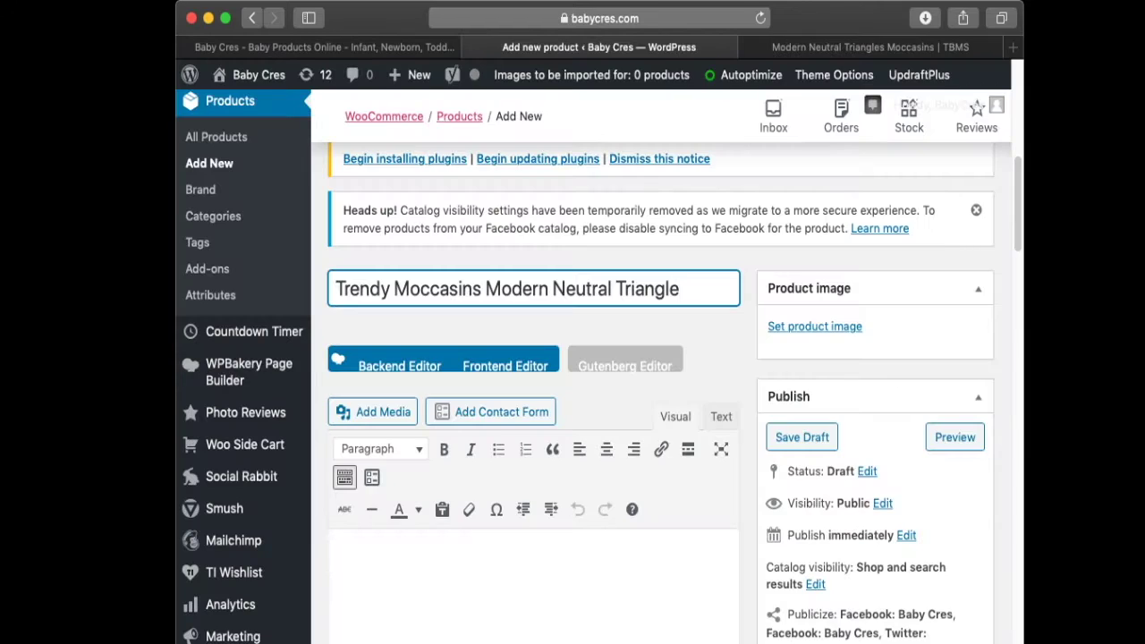
- Upload the triangle-pattern moccasin photo from the computer for use as the product image
{"action": "left_click", "coordinate": [815, 327]}
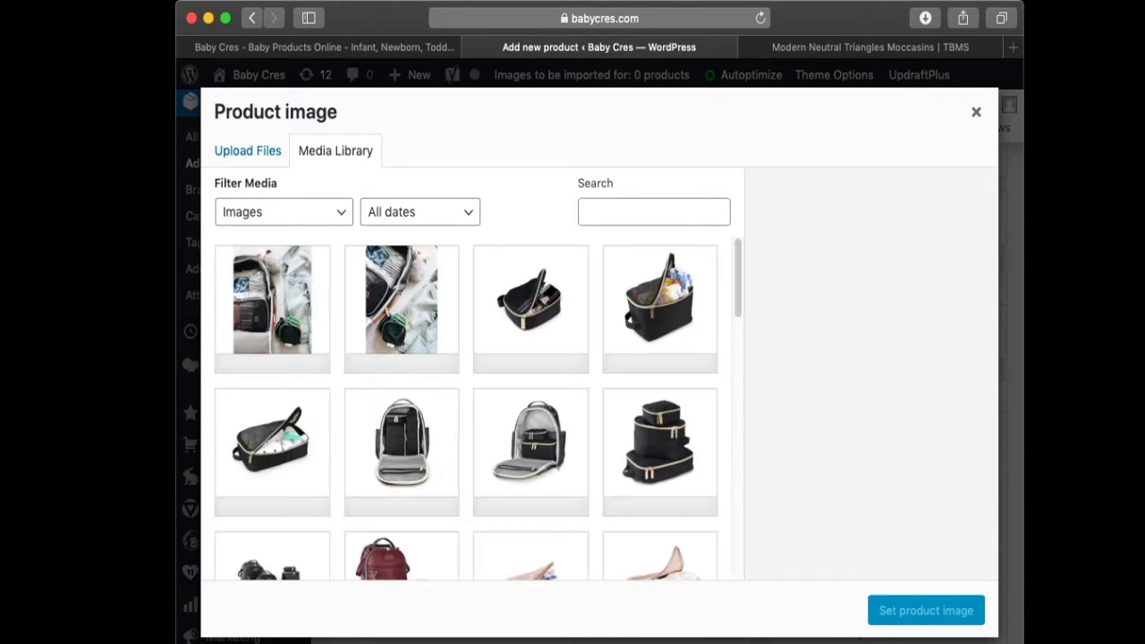
{"action": "left_click", "coordinate": [248, 151]}
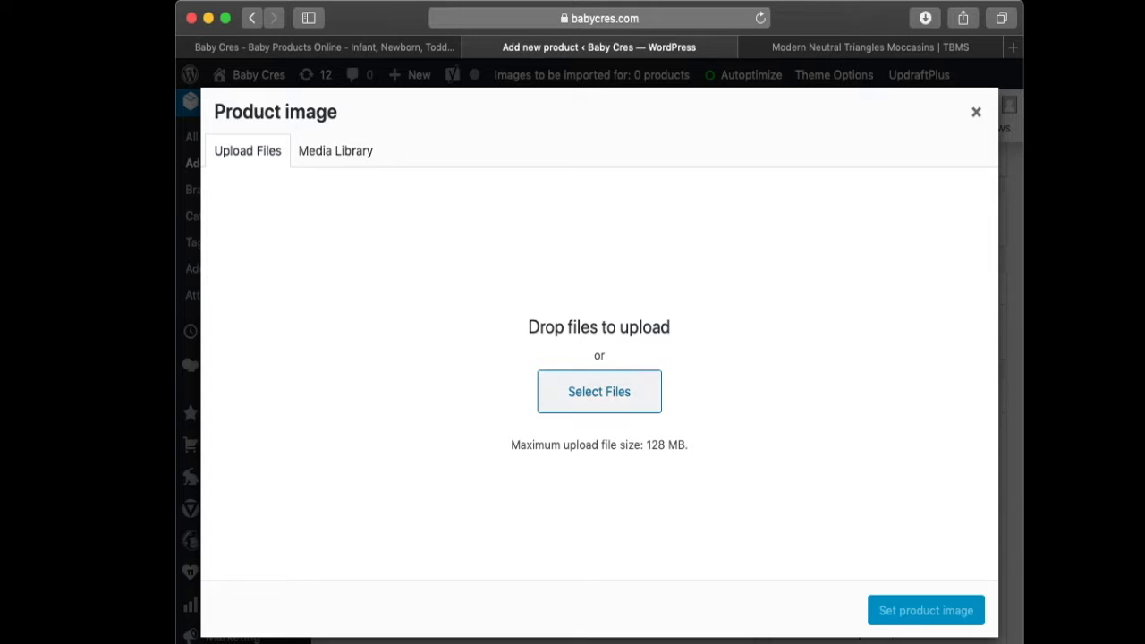
{"action": "left_click", "coordinate": [600, 392]}
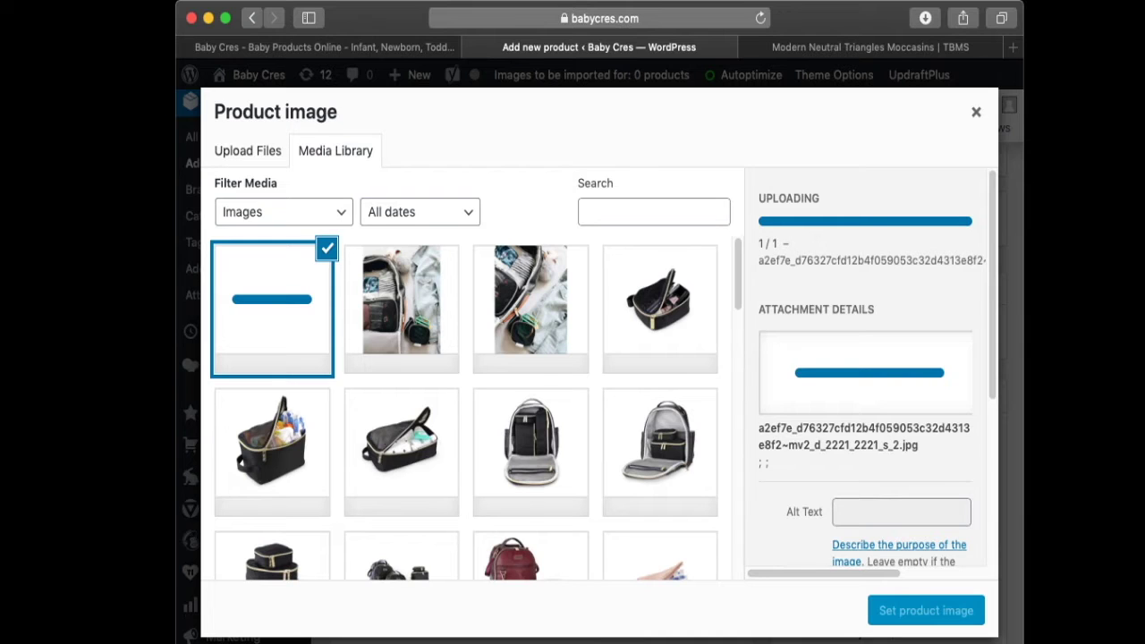
{"action": "mouse_move", "coordinate": [992, 284]}
{"action": "left_mouse_down"}
{"action": "mouse_move", "coordinate": [993, 310]}
{"action": "mouse_move", "coordinate": [992, 285]}
{"action": "left_mouse_up"}
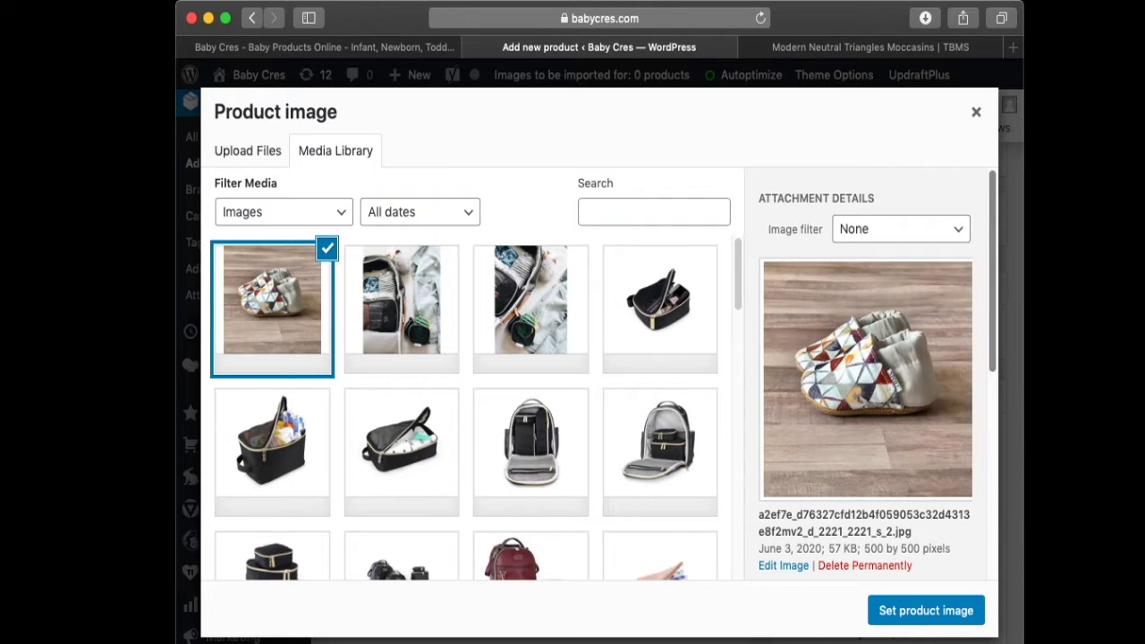
- Replace the uploaded moccasin image's title with "Trendy Baby Shoes"
{"action": "scroll", "coordinate": [878, 370], "scroll_direction": "down", "scroll_amount": 1}
{"action": "scroll", "coordinate": [877, 376], "scroll_direction": "down", "scroll_amount": 5}
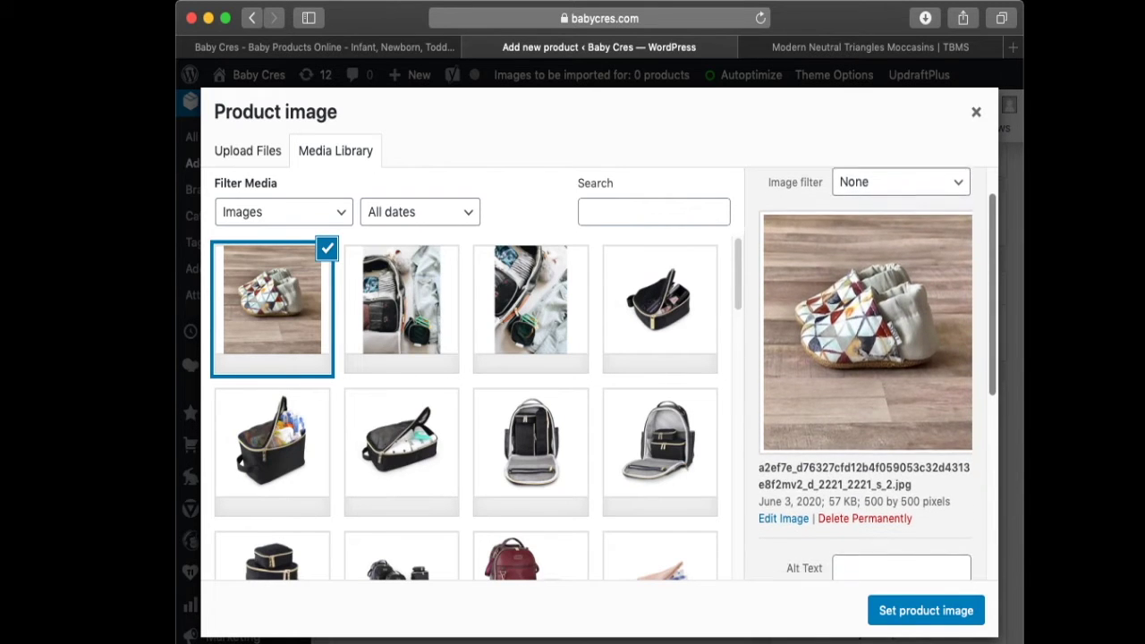
{"action": "scroll", "coordinate": [878, 376], "scroll_direction": "down", "scroll_amount": 1}
{"action": "scroll", "coordinate": [878, 376], "scroll_direction": "up", "scroll_amount": 1}
{"action": "left_click_drag", "start_coordinate": [840, 473], "coordinate": [970, 476]}
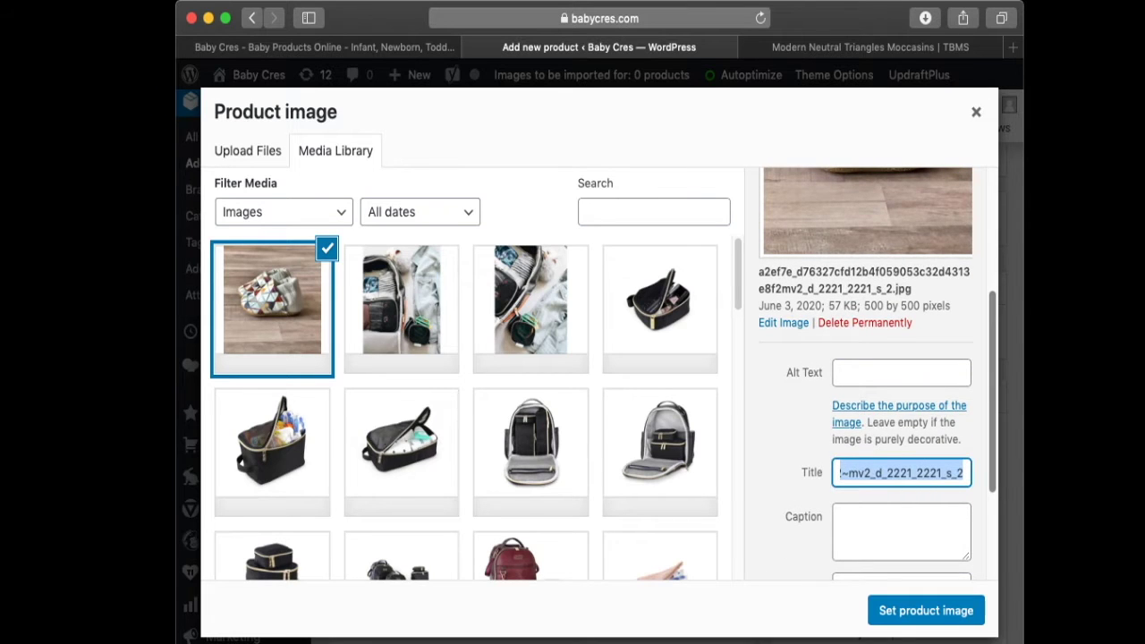
{"action": "type", "text": "Trend"}
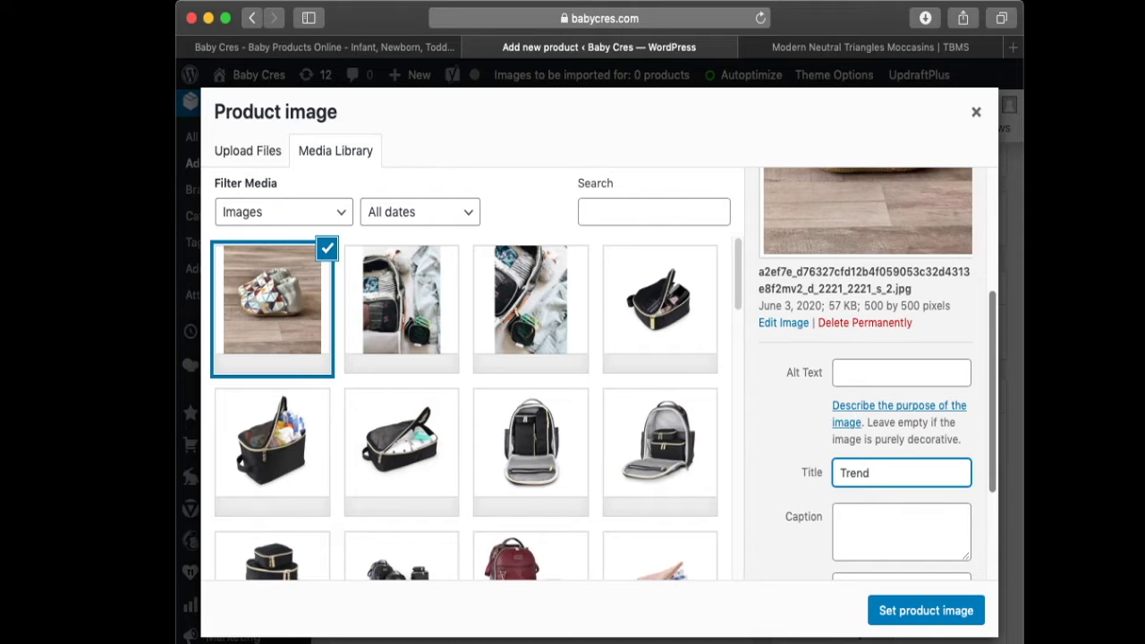
{"action": "type", "text": "y Baby Shoes"}
- Copy the image title "Trendy Baby Shoes" into the moccasin image's alt text
{"action": "key", "text": "super+a"}
{"action": "key", "text": "super+c"}
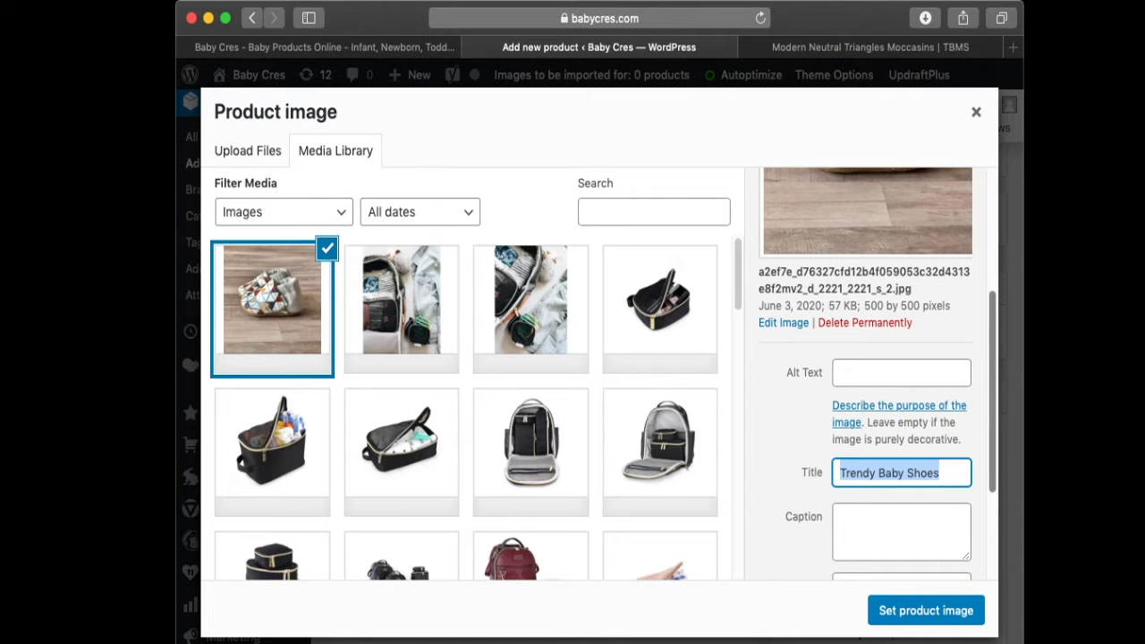
{"action": "left_click", "coordinate": [902, 373]}
{"action": "key", "text": "super+v"}
{"action": "scroll", "coordinate": [902, 374], "scroll_direction": "down", "scroll_amount": 1}
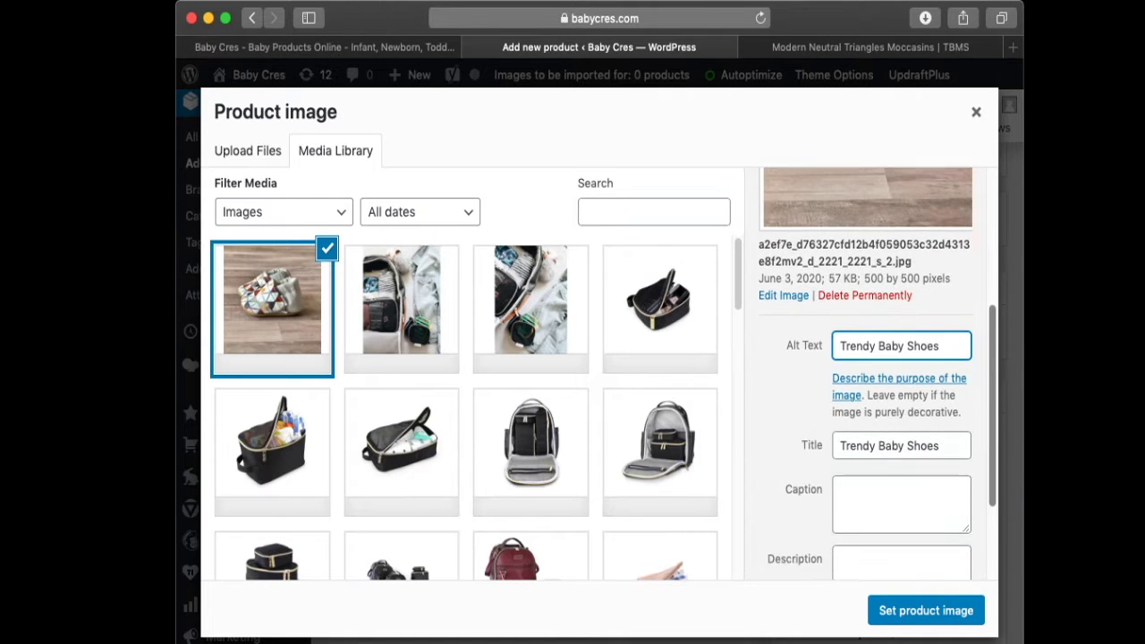
- Paste "Trendy Baby Shoes" into the moccasin image's caption and description, and set it as the product image
{"action": "left_click", "coordinate": [902, 501]}
{"action": "key", "text": "super+v"}
{"action": "scroll", "coordinate": [901, 501], "scroll_direction": "down", "scroll_amount": 2}
{"action": "left_click", "coordinate": [902, 493]}
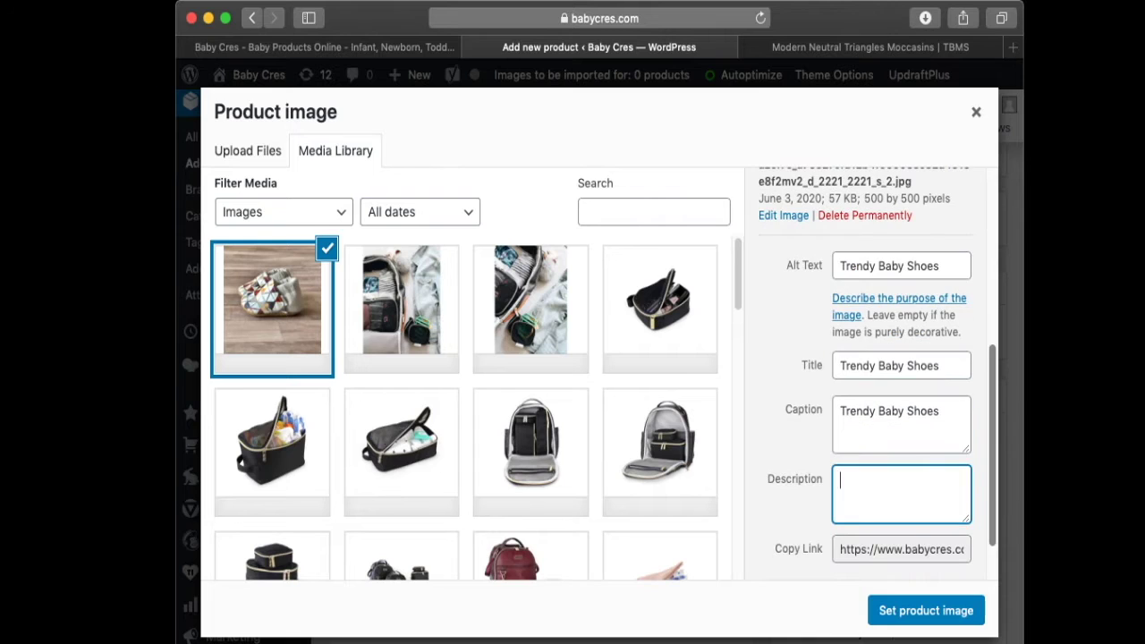
{"action": "key", "text": "super+v"}
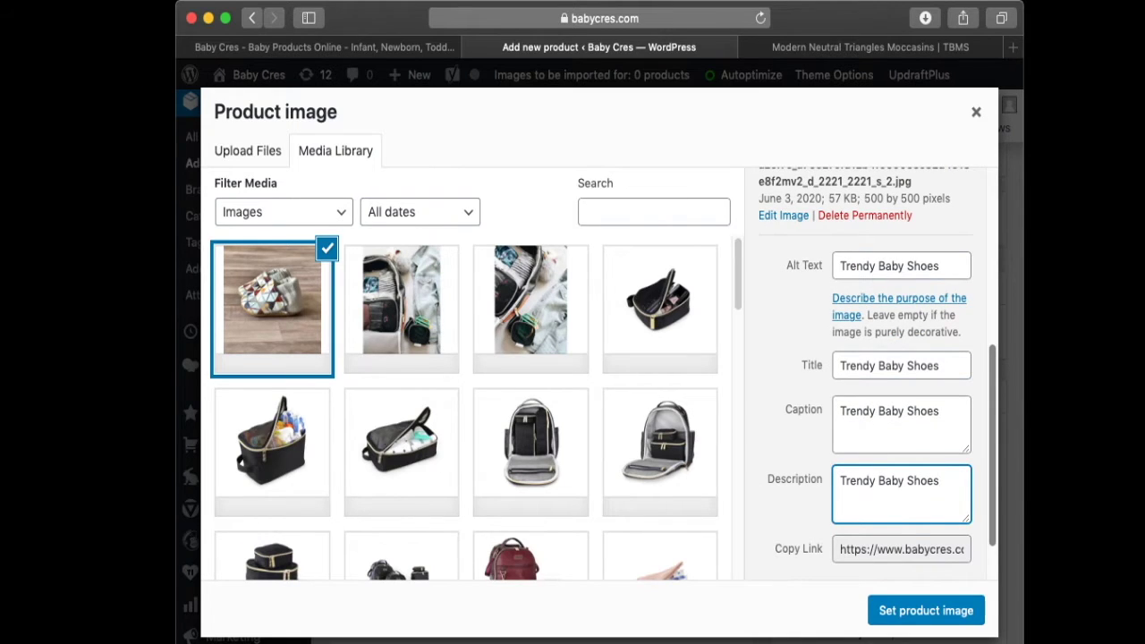
{"action": "scroll", "coordinate": [866, 375], "scroll_direction": "up", "scroll_amount": 5}
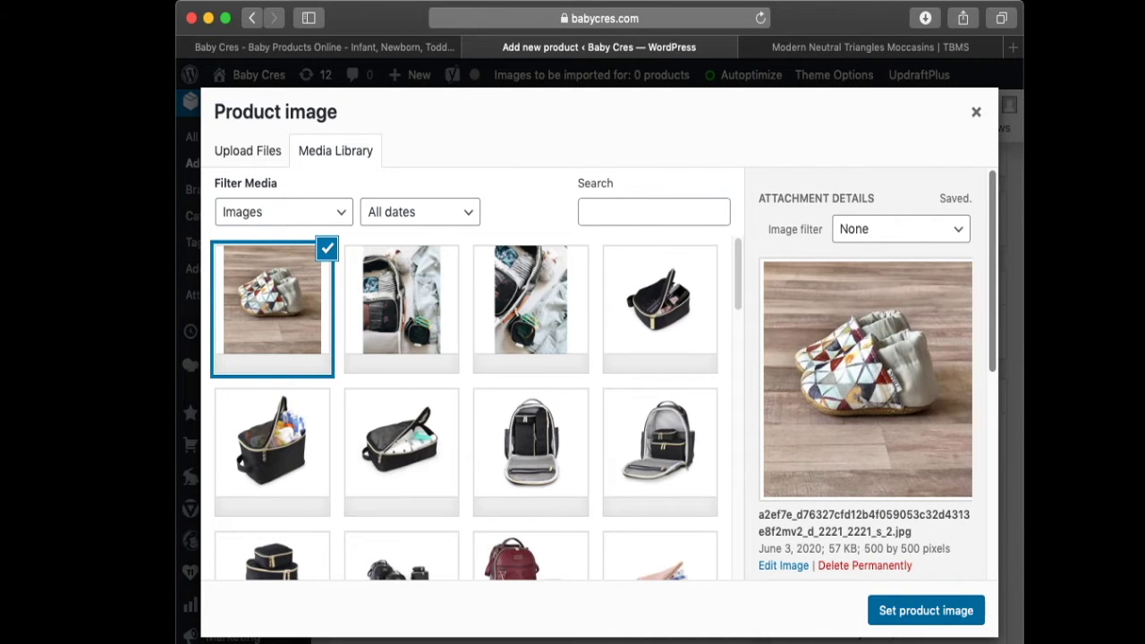
{"action": "left_click", "coordinate": [926, 611]}
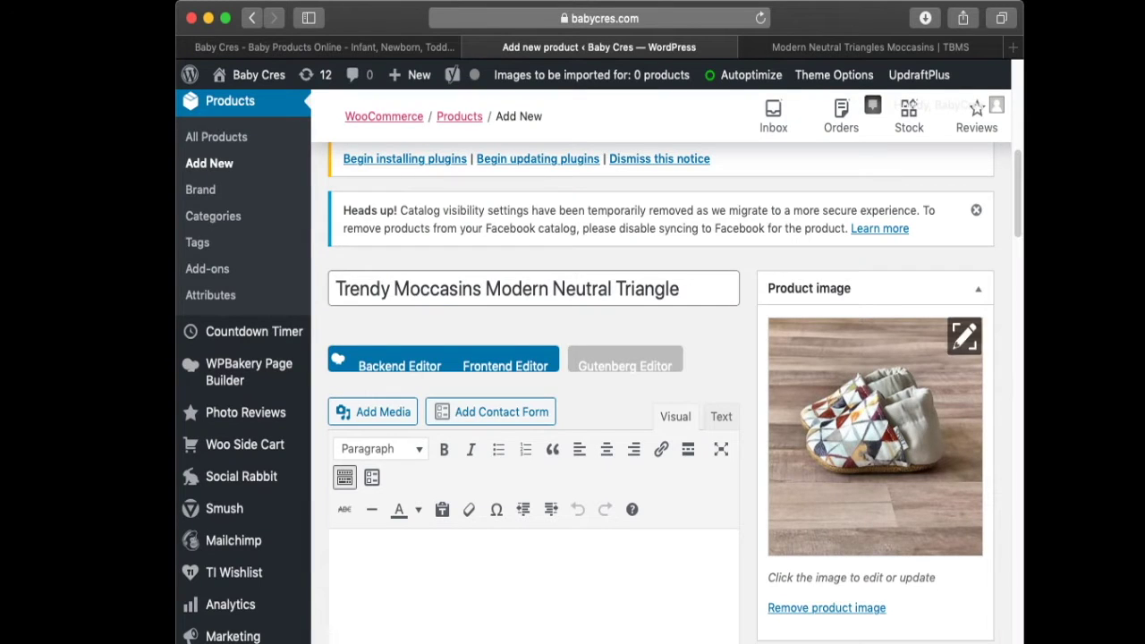
- Upload two more photos of the triangle-pattern moccasins from the computer and add them to the product gallery
{"action": "scroll", "coordinate": [875, 403], "scroll_direction": "down", "scroll_amount": 2}
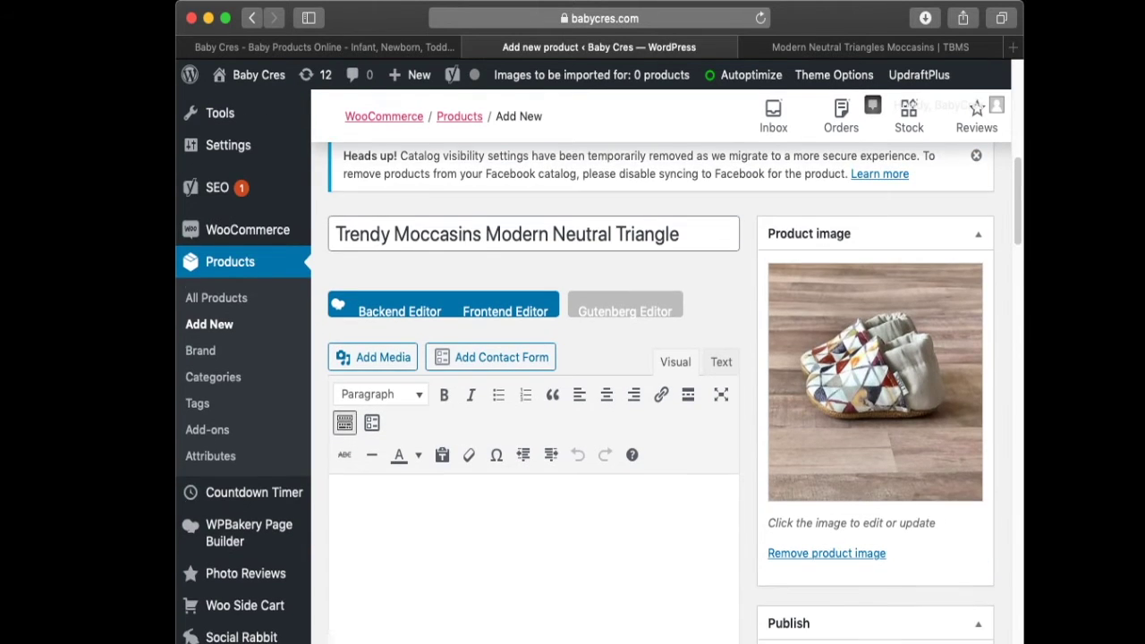
{"action": "scroll", "coordinate": [662, 376], "scroll_direction": "down", "scroll_amount": 20}
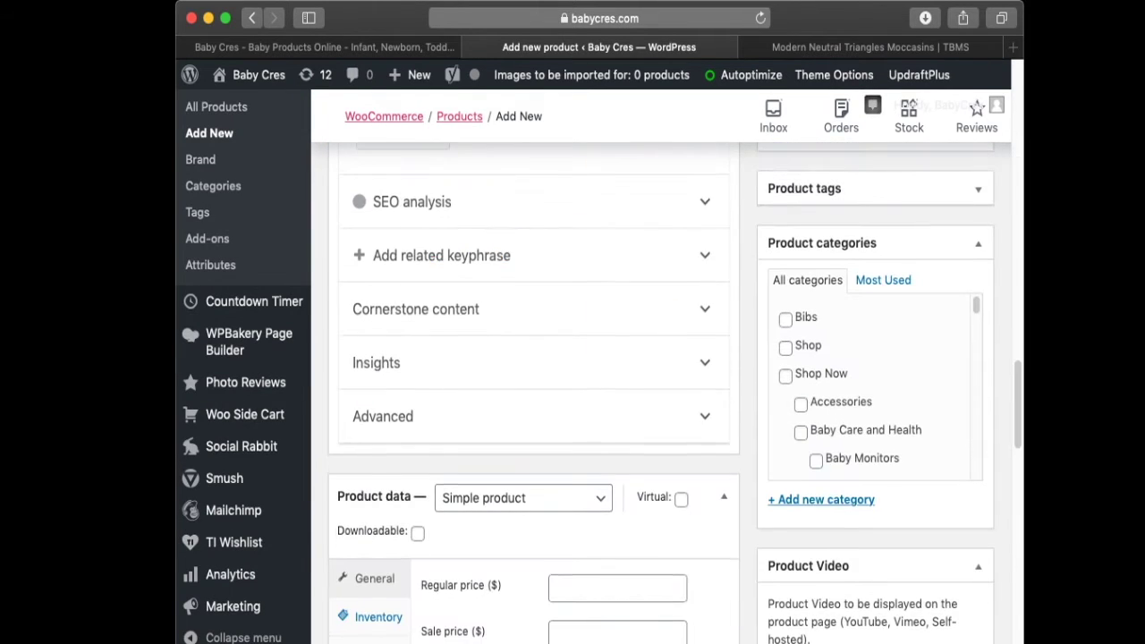
{"action": "scroll", "coordinate": [662, 393], "scroll_direction": "down", "scroll_amount": 10}
{"action": "scroll", "coordinate": [662, 394], "scroll_direction": "down", "scroll_amount": 10}
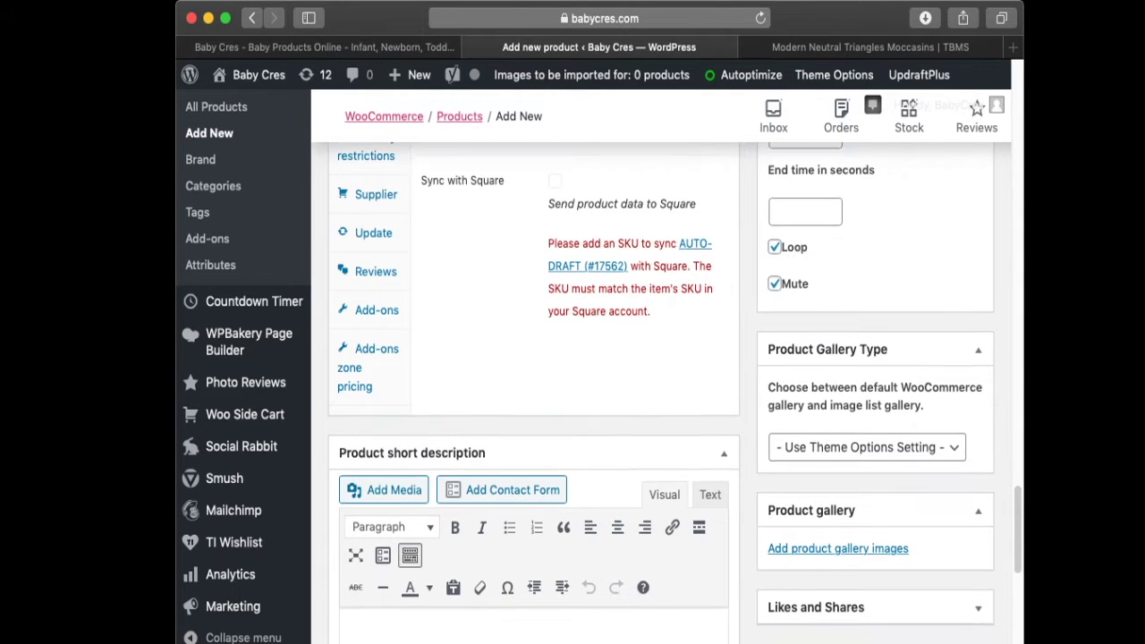
{"action": "scroll", "coordinate": [662, 393], "scroll_direction": "down", "scroll_amount": 1}
{"action": "scroll", "coordinate": [662, 394], "scroll_direction": "down", "scroll_amount": 1}
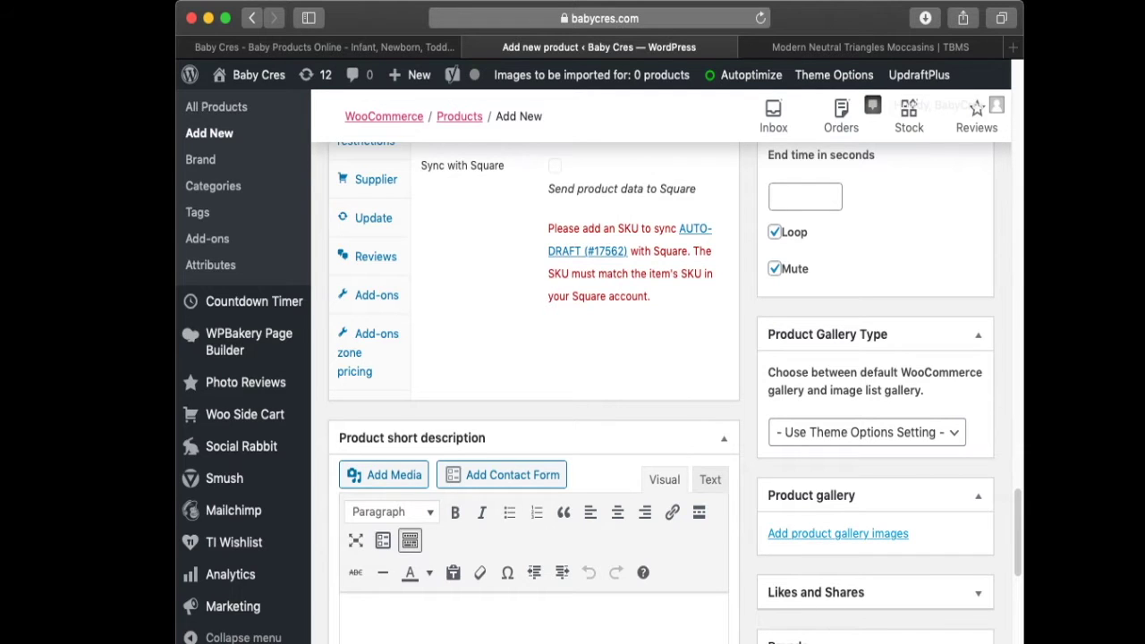
{"action": "left_click", "coordinate": [838, 534]}
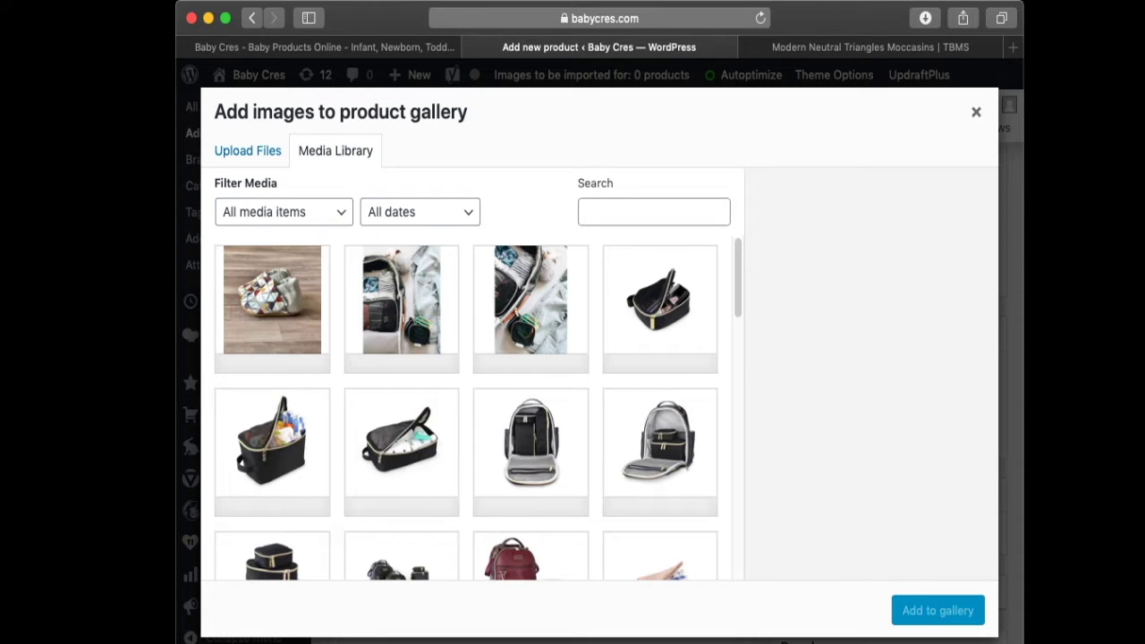
{"action": "left_click", "coordinate": [247, 151]}
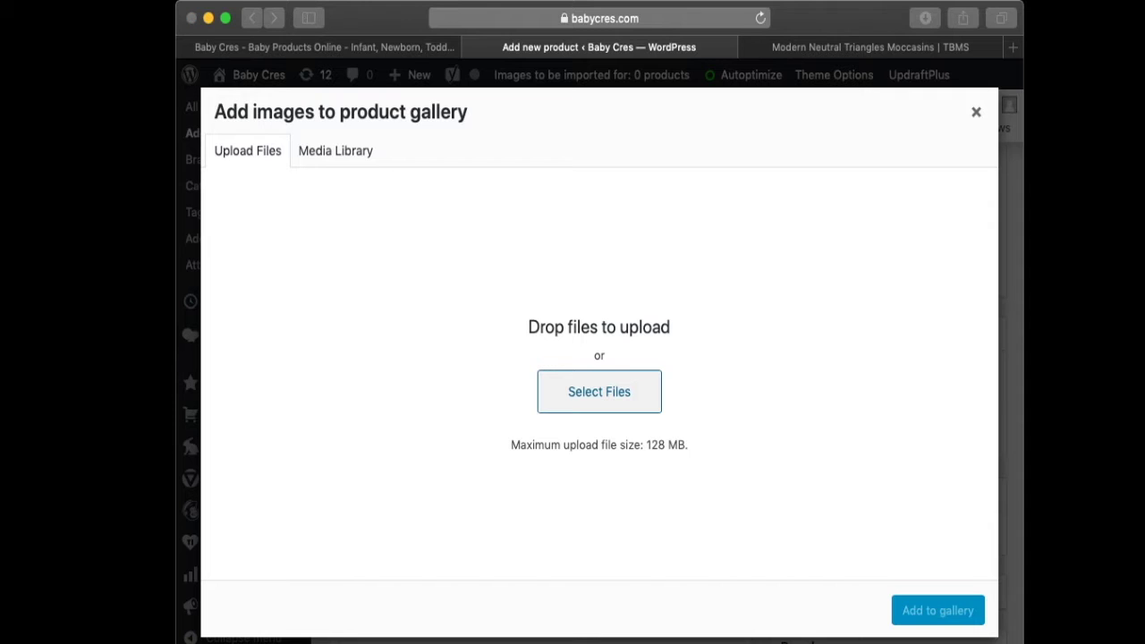
{"action": "key", "text": "Return"}
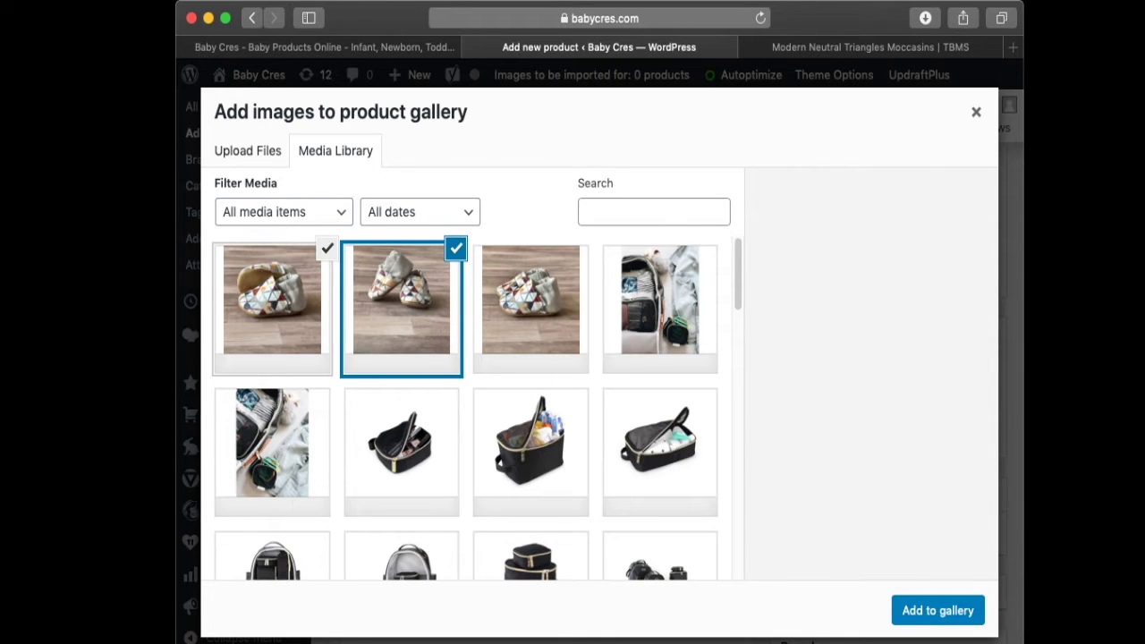
{"action": "left_click", "coordinate": [937, 610]}
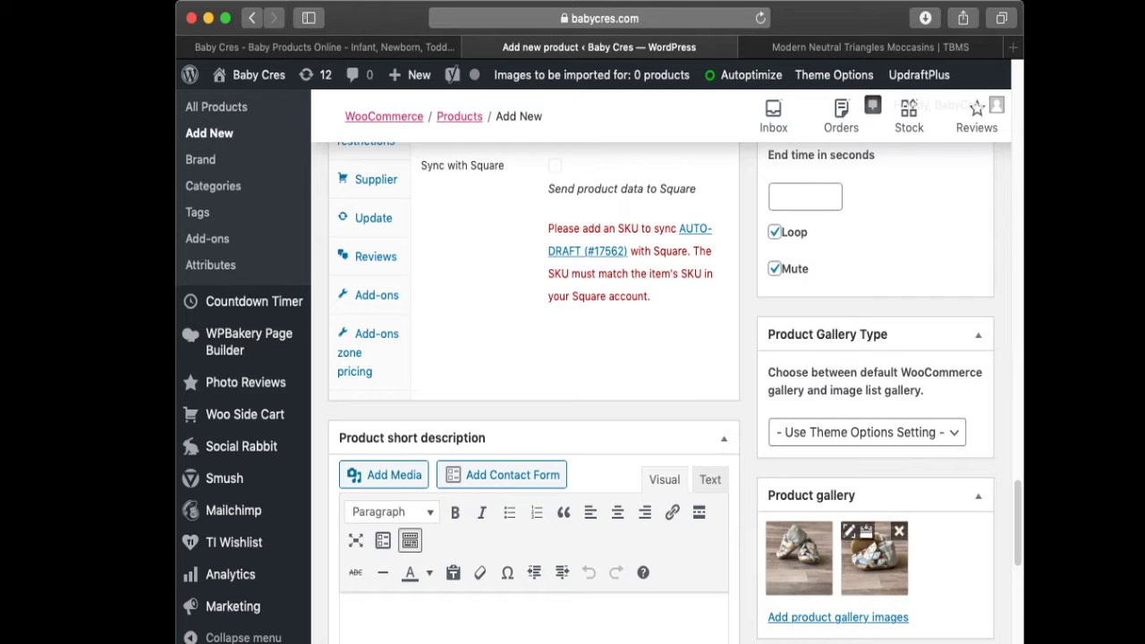
{"action": "mouse_move", "coordinate": [874, 557]}
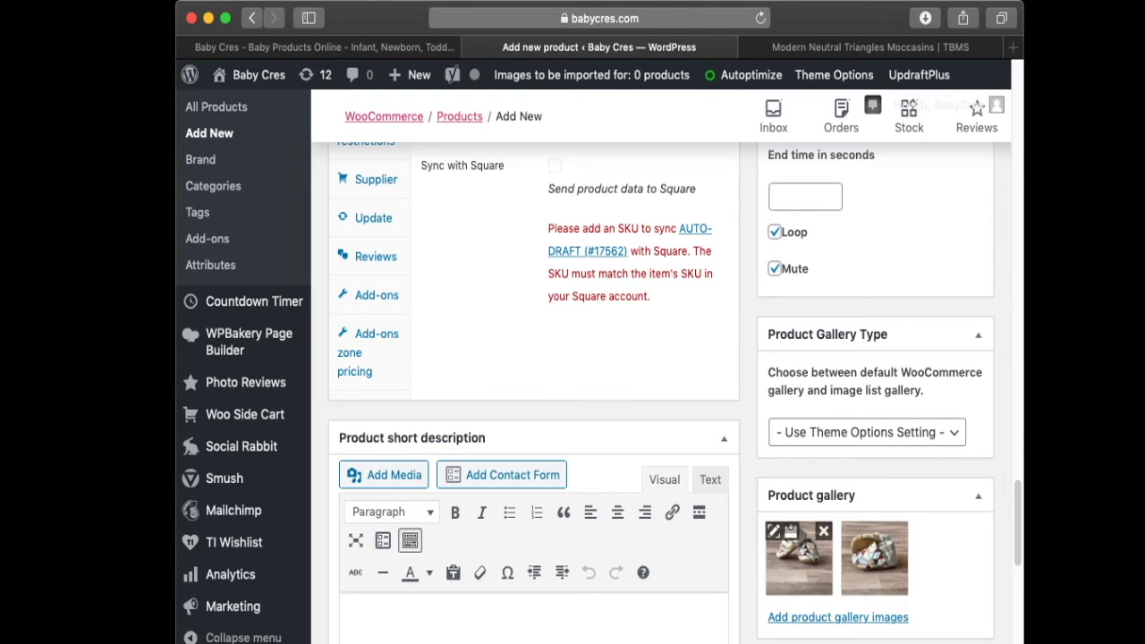
- Paste the copied soft sole baby shoe text into the product's main description and look over its opening
{"action": "scroll", "coordinate": [806, 555], "scroll_direction": "up", "scroll_amount": 15}
{"action": "scroll", "coordinate": [662, 394], "scroll_direction": "up", "scroll_amount": 5}
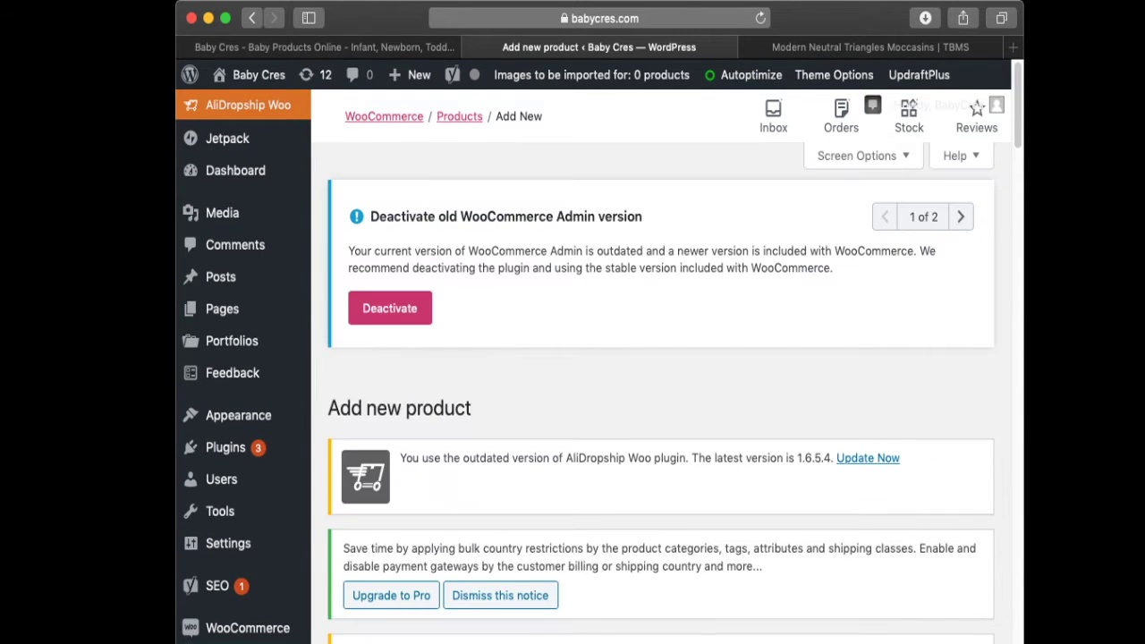
{"action": "scroll", "coordinate": [662, 394], "scroll_direction": "down", "scroll_amount": 10}
{"action": "scroll", "coordinate": [662, 394], "scroll_direction": "up", "scroll_amount": 3}
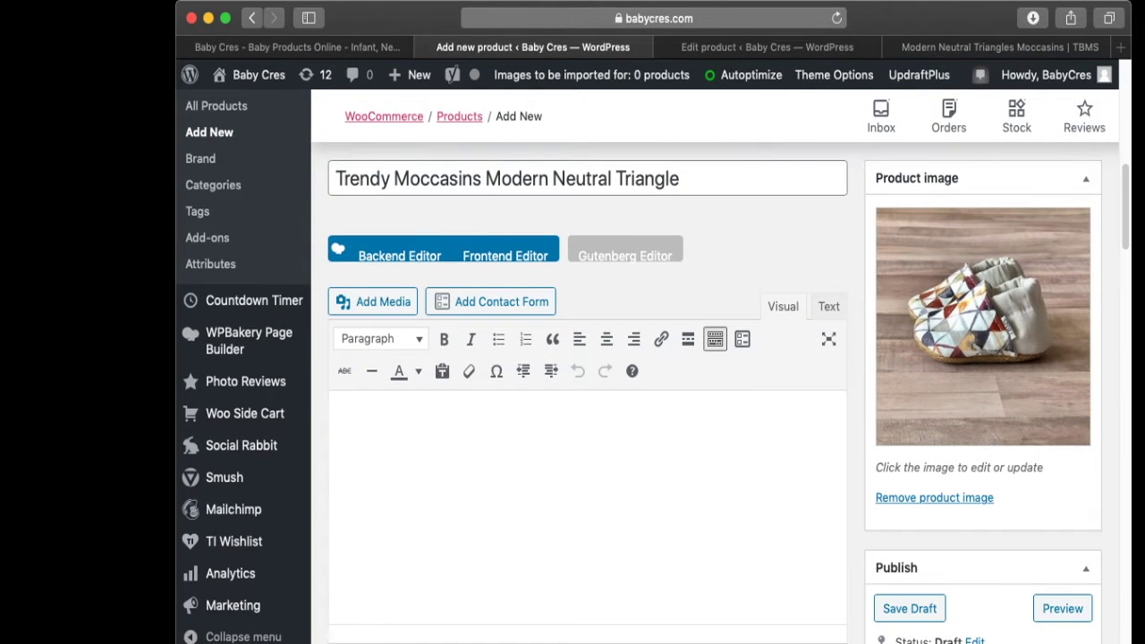
{"action": "key", "text": "super+v"}
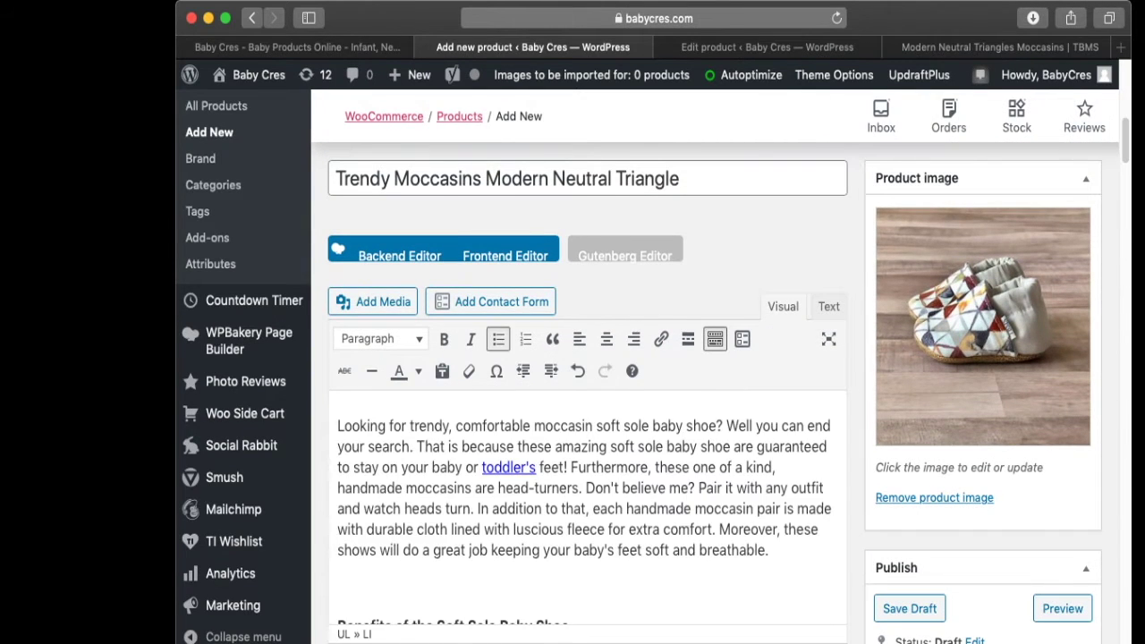
{"action": "scroll", "coordinate": [641, 372], "scroll_direction": "down", "scroll_amount": 1}
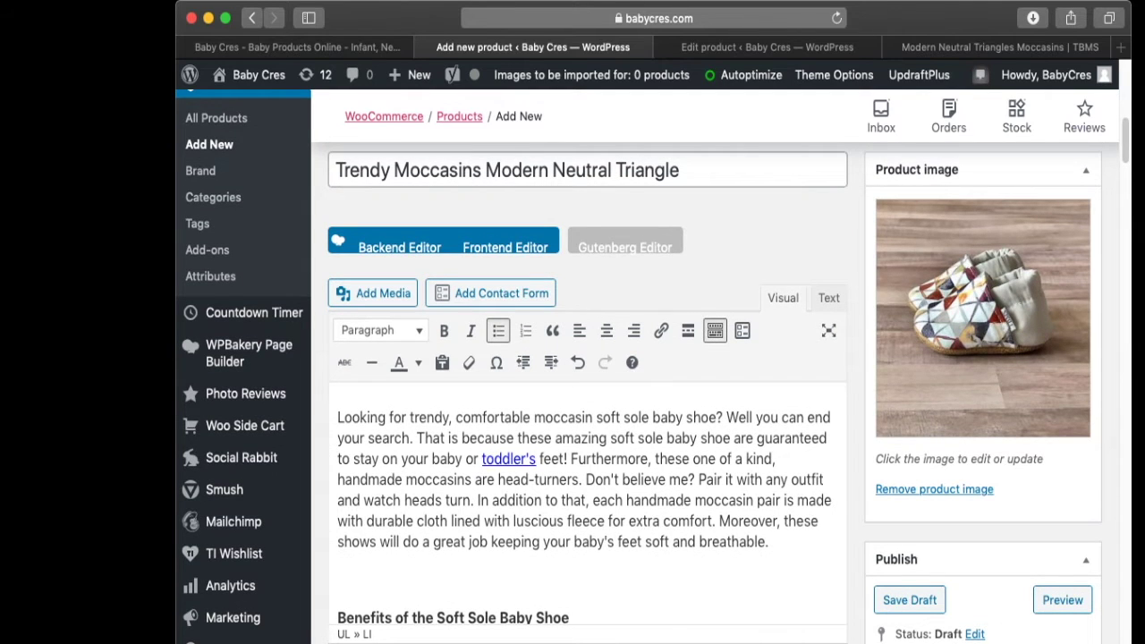
{"action": "scroll", "coordinate": [642, 373], "scroll_direction": "up", "scroll_amount": 1}
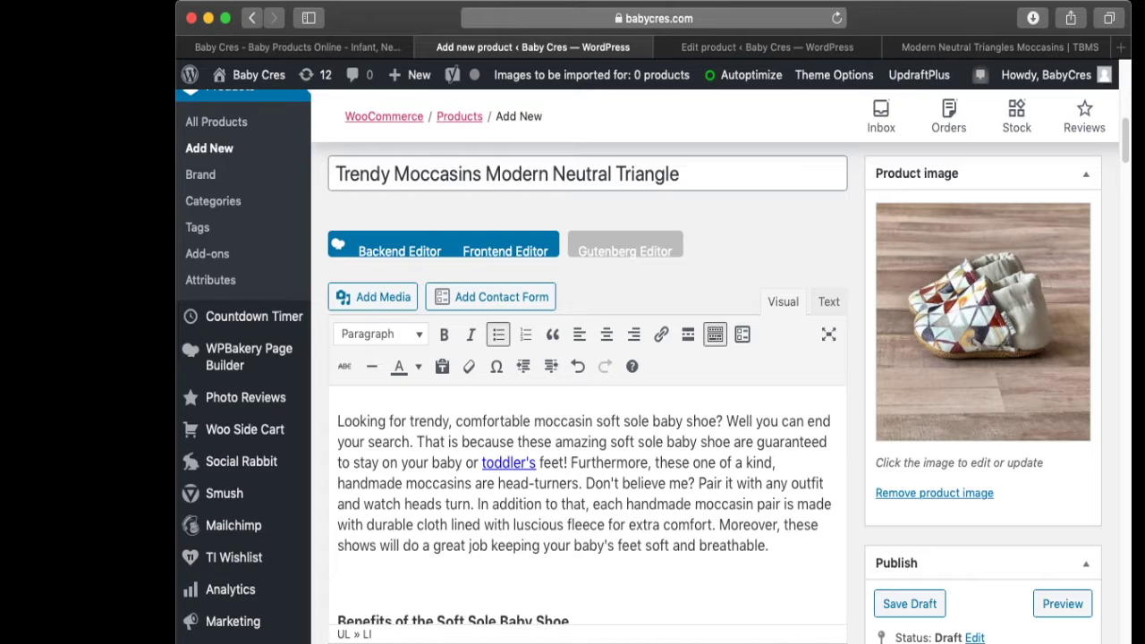
{"action": "scroll", "coordinate": [488, 414], "scroll_direction": "down", "scroll_amount": 1}
{"action": "left_click", "coordinate": [489, 414]}
{"action": "scroll", "coordinate": [488, 414], "scroll_direction": "down", "scroll_amount": 1}
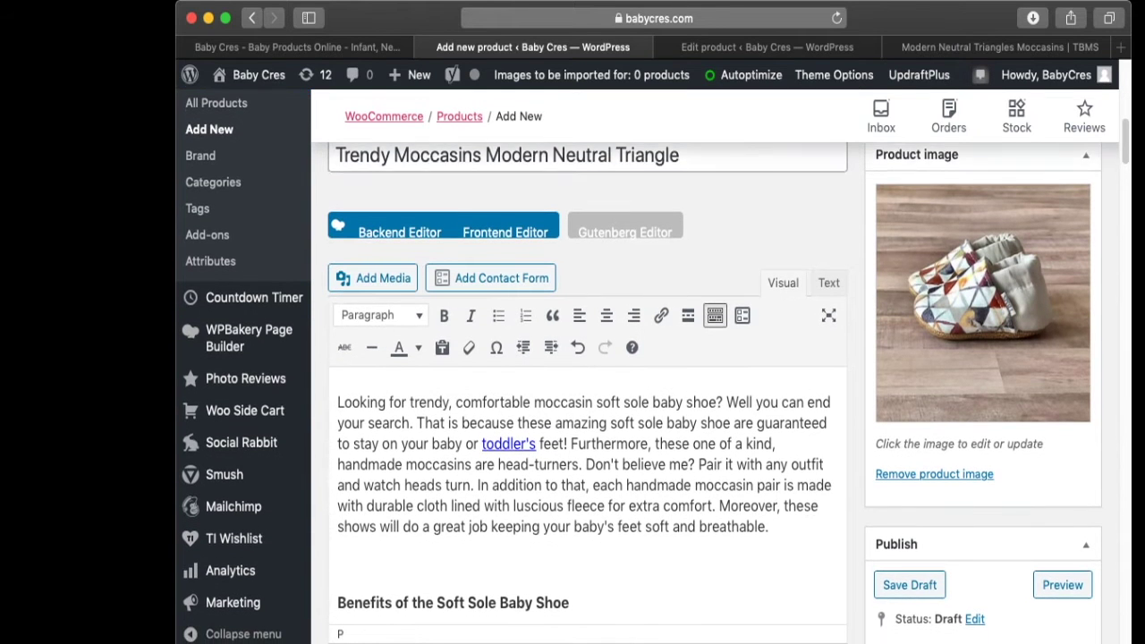
- Assign the moccasins to the "Ships from the USA" product category
{"action": "scroll", "coordinate": [586, 393], "scroll_direction": "down", "scroll_amount": 10}
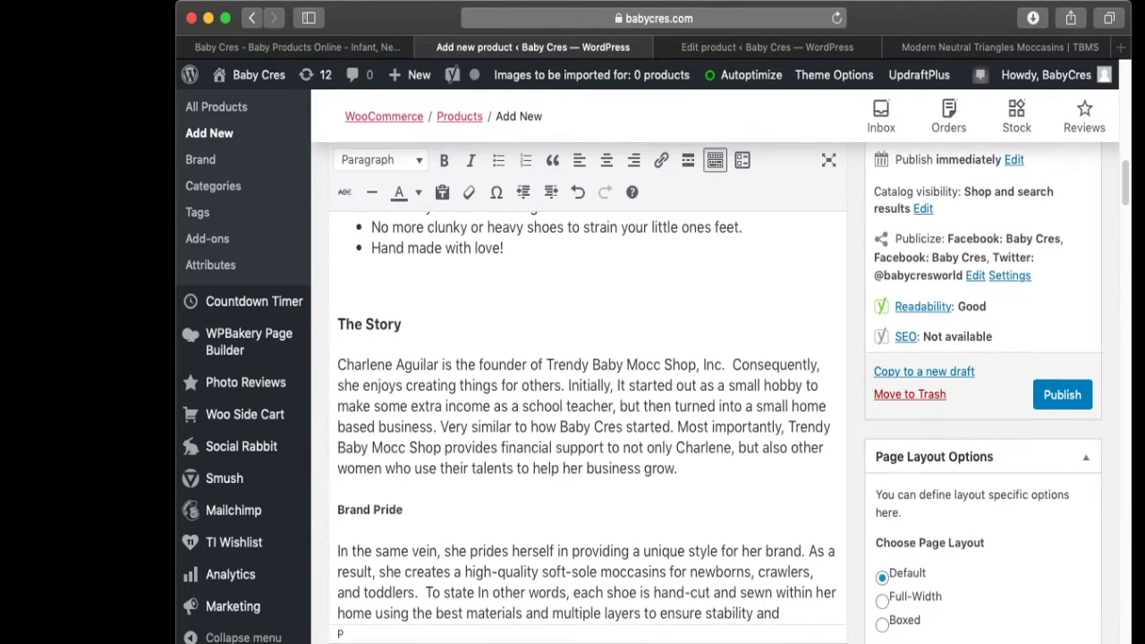
{"action": "scroll", "coordinate": [587, 394], "scroll_direction": "down", "scroll_amount": 10}
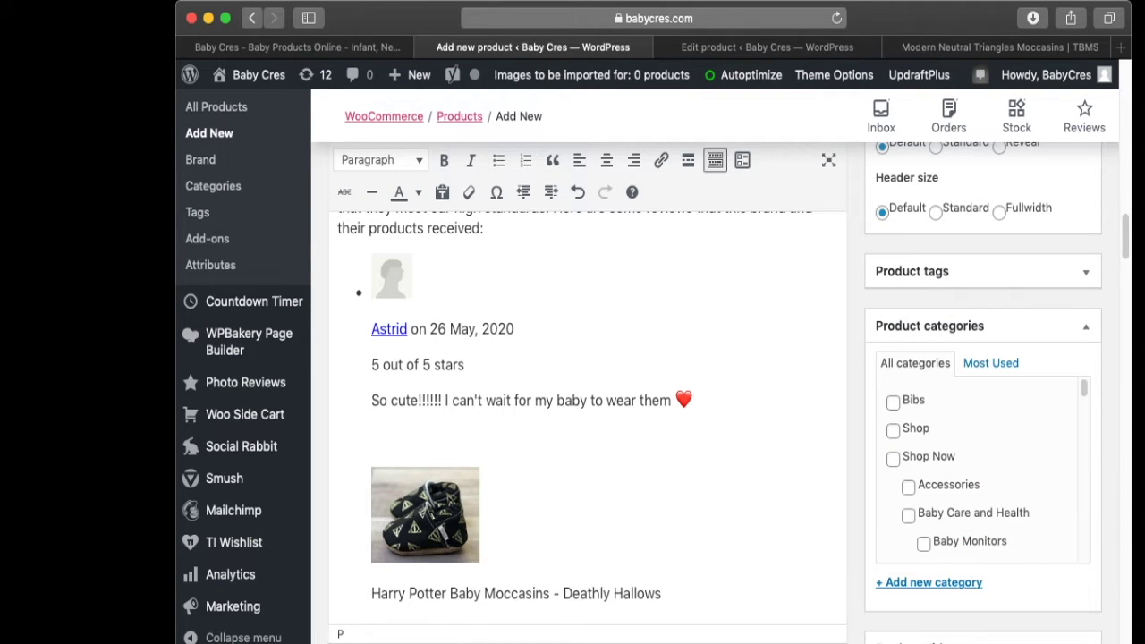
{"action": "scroll", "coordinate": [976, 470], "scroll_direction": "down", "scroll_amount": 1}
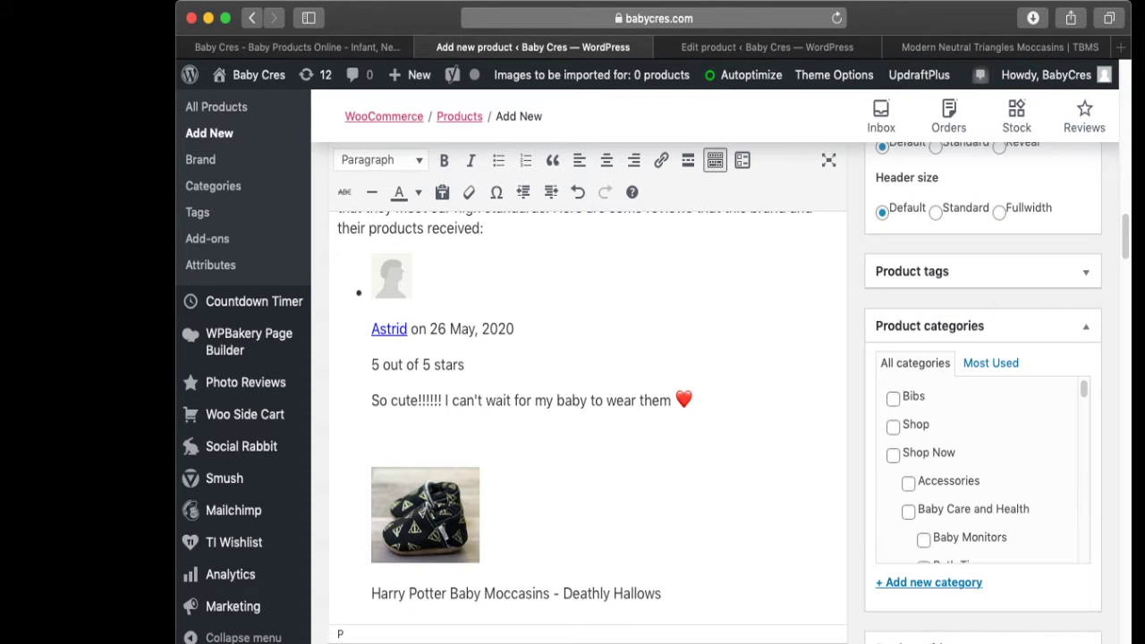
{"action": "scroll", "coordinate": [984, 470], "scroll_direction": "down", "scroll_amount": 5}
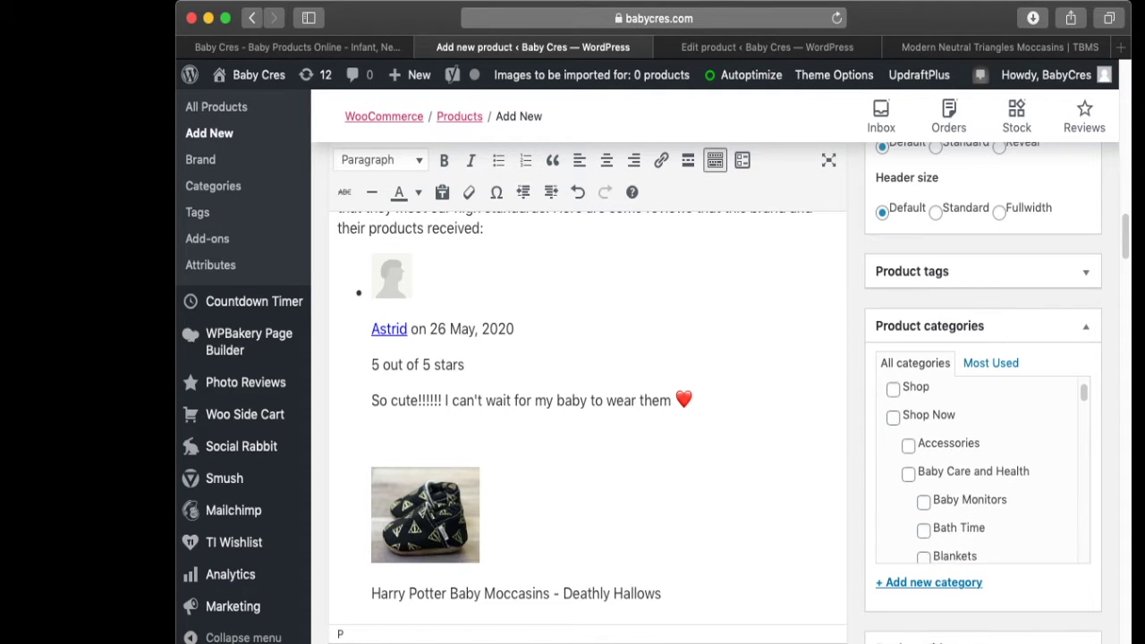
{"action": "scroll", "coordinate": [984, 470], "scroll_direction": "down", "scroll_amount": 8}
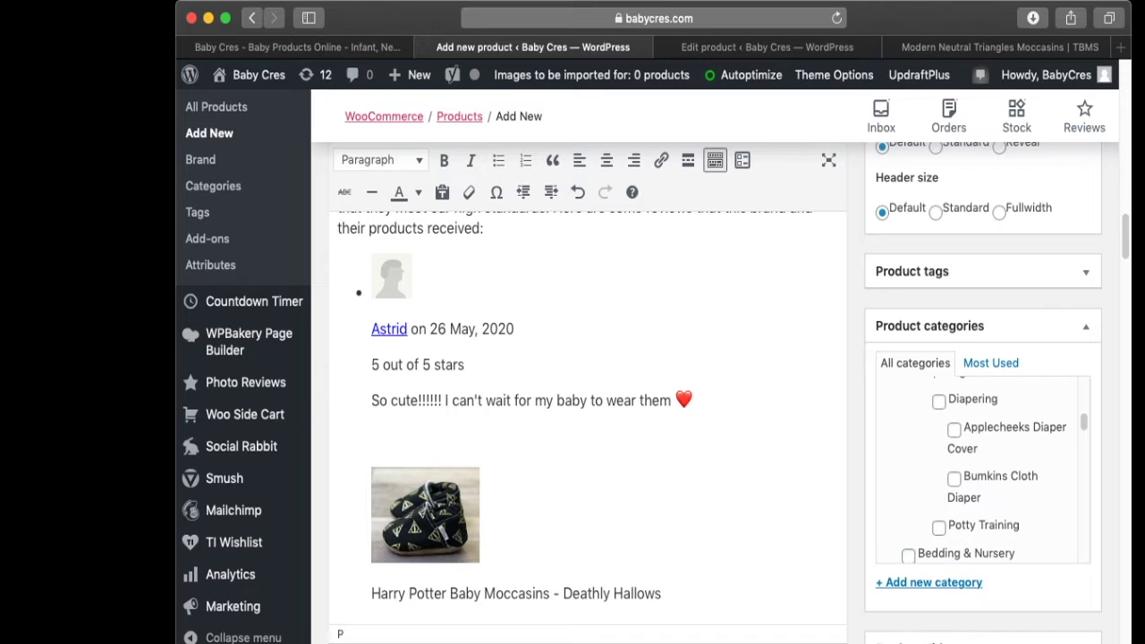
{"action": "scroll", "coordinate": [984, 470], "scroll_direction": "down", "scroll_amount": 8}
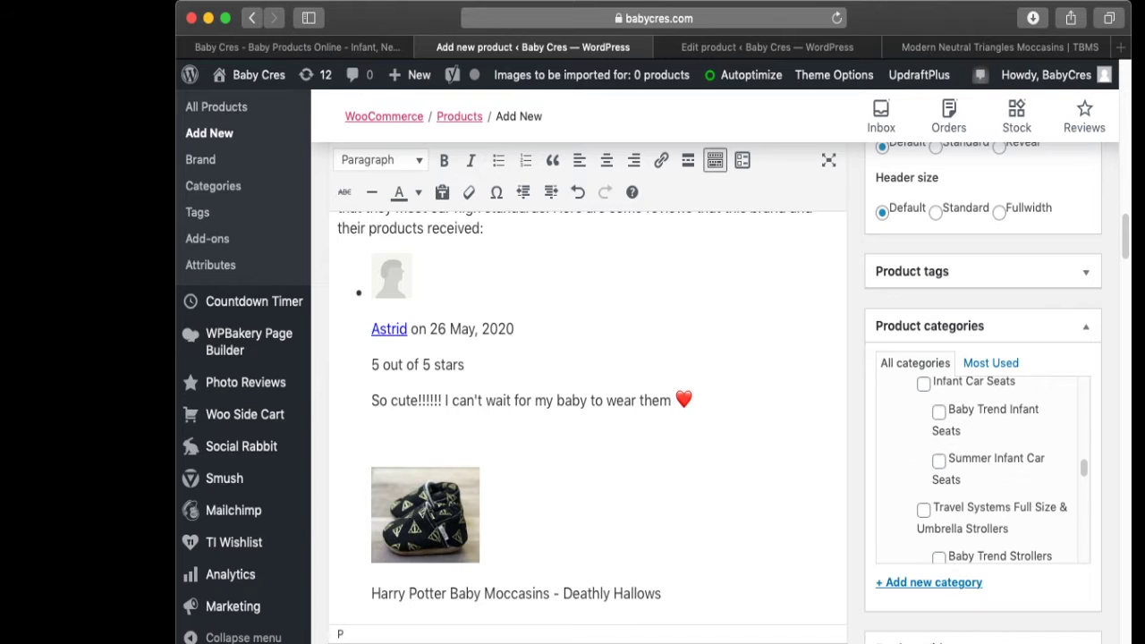
{"action": "scroll", "coordinate": [984, 470], "scroll_direction": "down", "scroll_amount": 8}
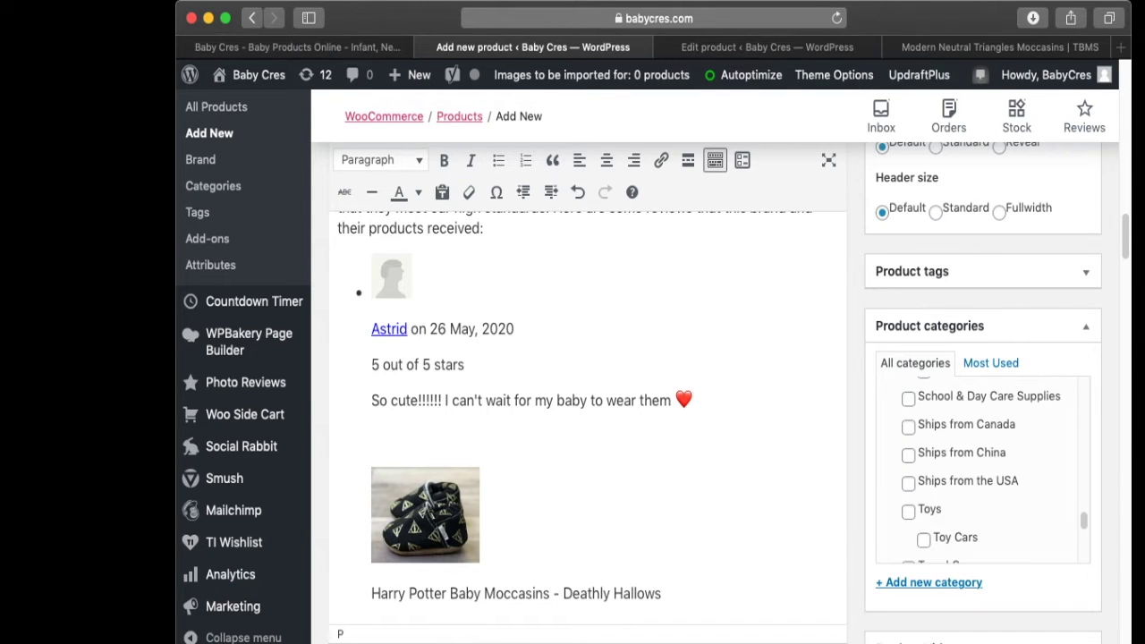
{"action": "left_click", "coordinate": [908, 454]}
{"action": "left_click", "coordinate": [908, 455]}
{"action": "left_click", "coordinate": [908, 484]}
- Assign the moccasins to "Baby and Kids Shoes" under "Clothing and Shoes" and make "Baby and Kids Shoes" the primary category
{"action": "scroll", "coordinate": [984, 470], "scroll_direction": "down", "scroll_amount": 5}
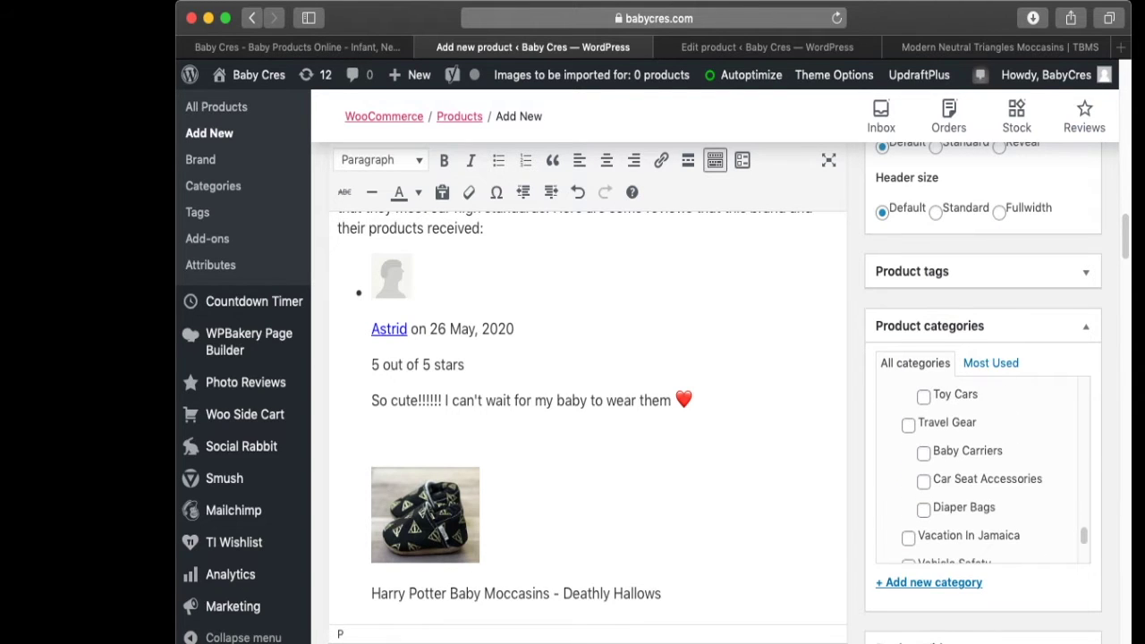
{"action": "scroll", "coordinate": [984, 470], "scroll_direction": "down", "scroll_amount": 6}
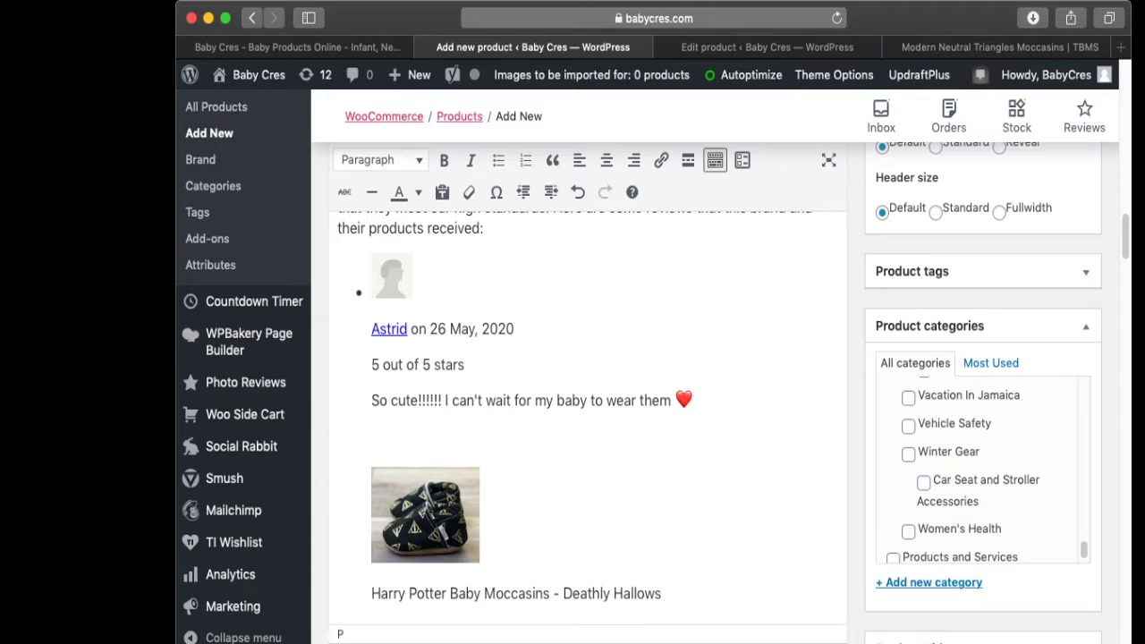
{"action": "scroll", "coordinate": [984, 427], "scroll_direction": "up", "scroll_amount": 8}
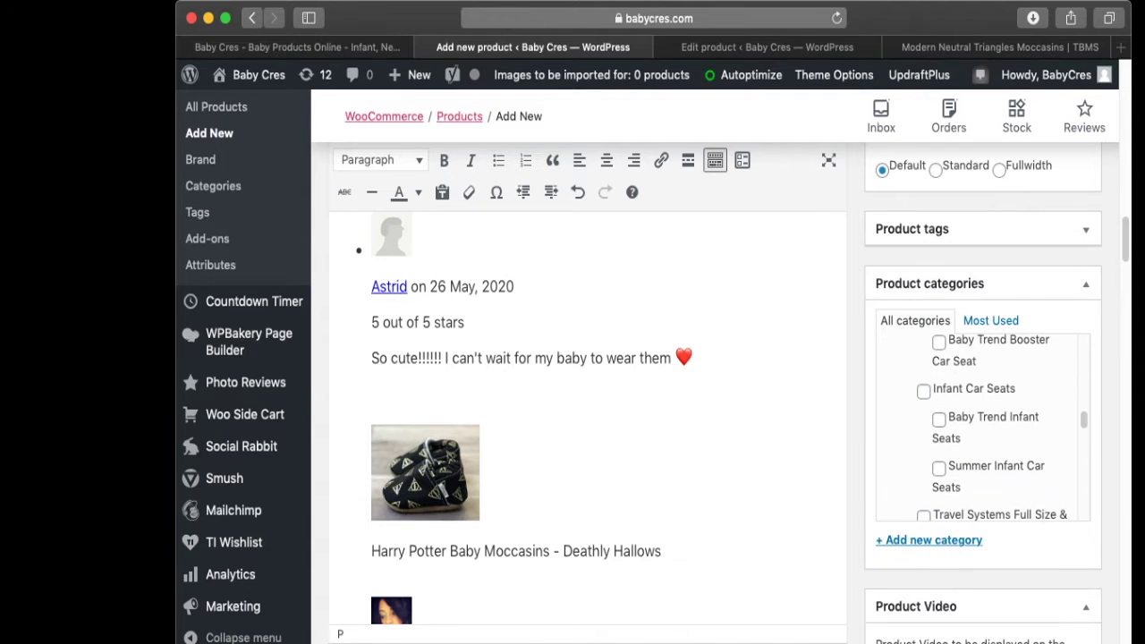
{"action": "scroll", "coordinate": [984, 428], "scroll_direction": "up", "scroll_amount": 1}
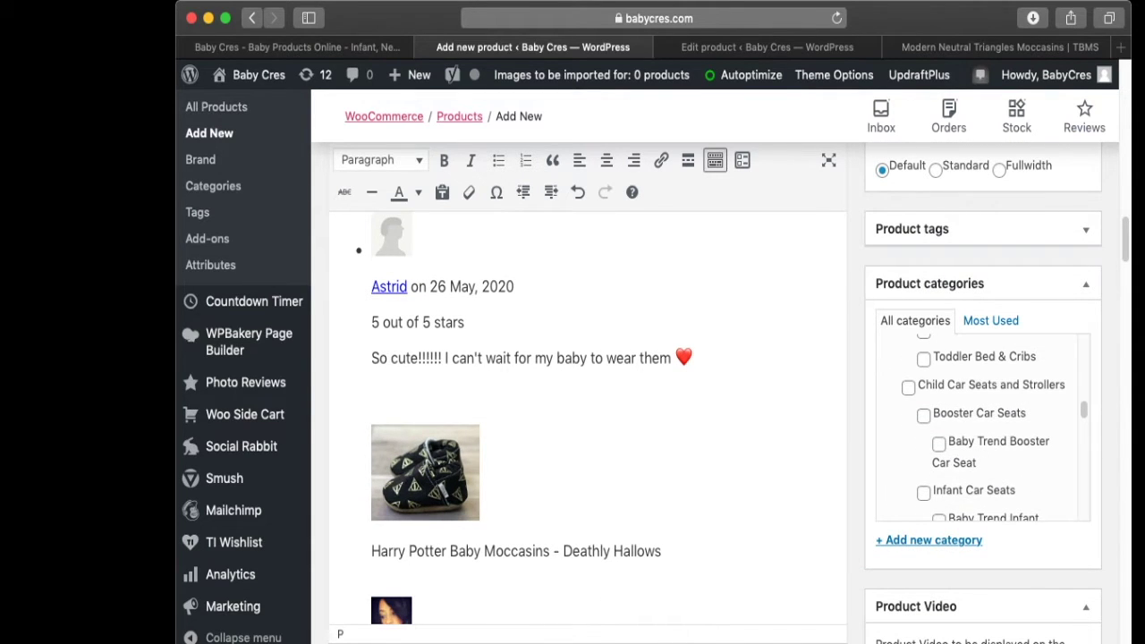
{"action": "scroll", "coordinate": [984, 427], "scroll_direction": "up", "scroll_amount": 1}
{"action": "scroll", "coordinate": [984, 428], "scroll_direction": "down", "scroll_amount": 6}
{"action": "scroll", "coordinate": [984, 427], "scroll_direction": "down", "scroll_amount": 1}
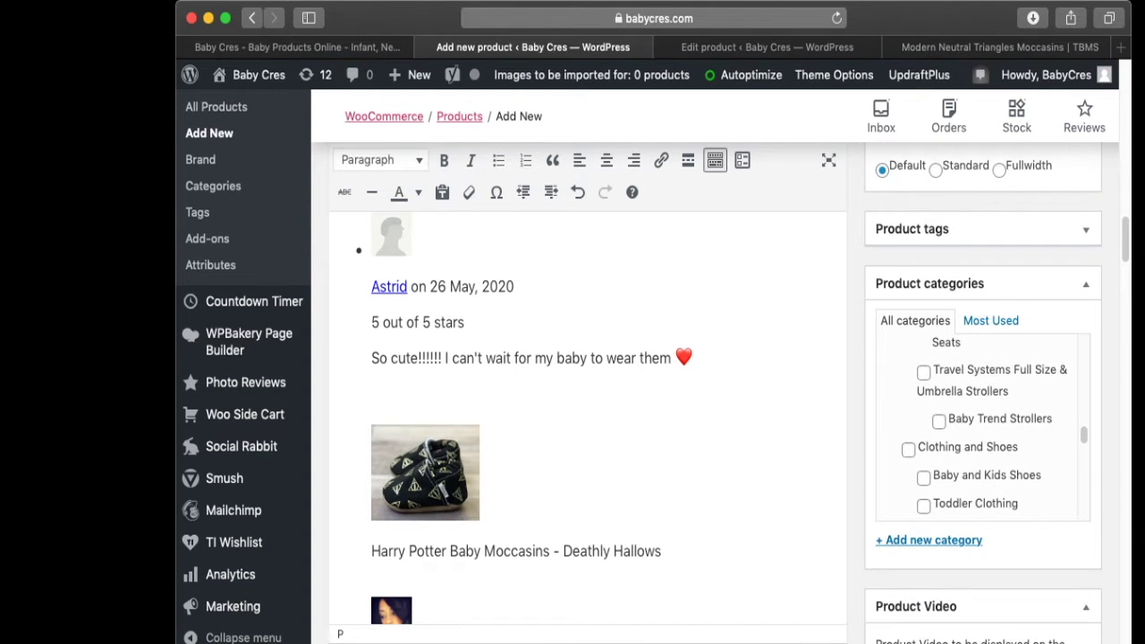
{"action": "scroll", "coordinate": [984, 428], "scroll_direction": "down", "scroll_amount": 1}
{"action": "left_click", "coordinate": [924, 452]}
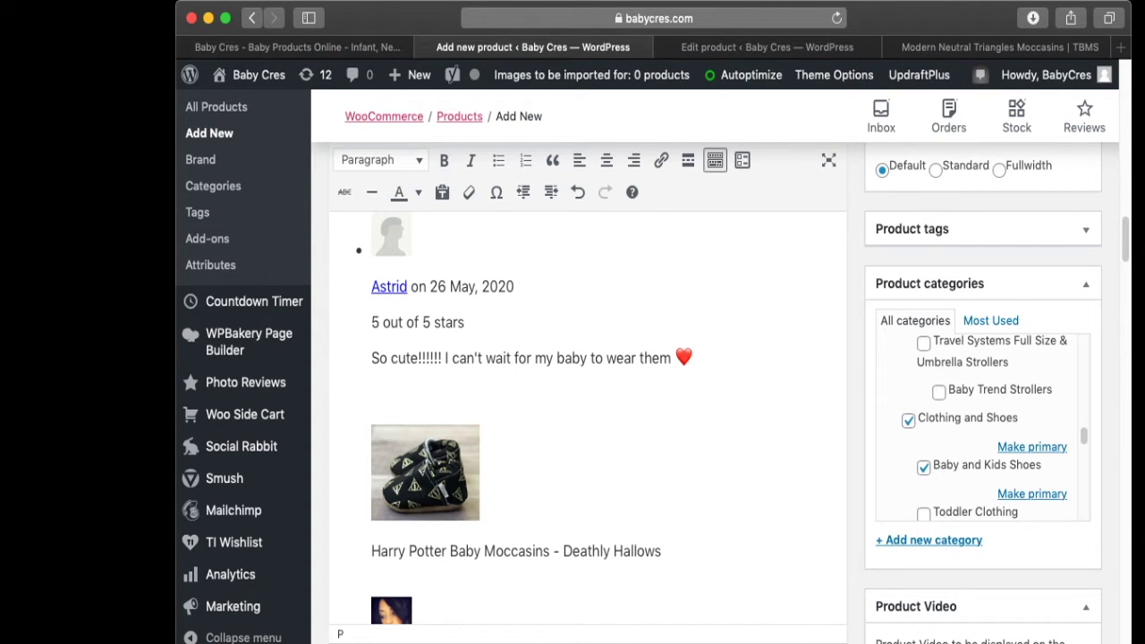
{"action": "scroll", "coordinate": [984, 428], "scroll_direction": "down", "scroll_amount": 1}
{"action": "left_click", "coordinate": [1031, 491]}
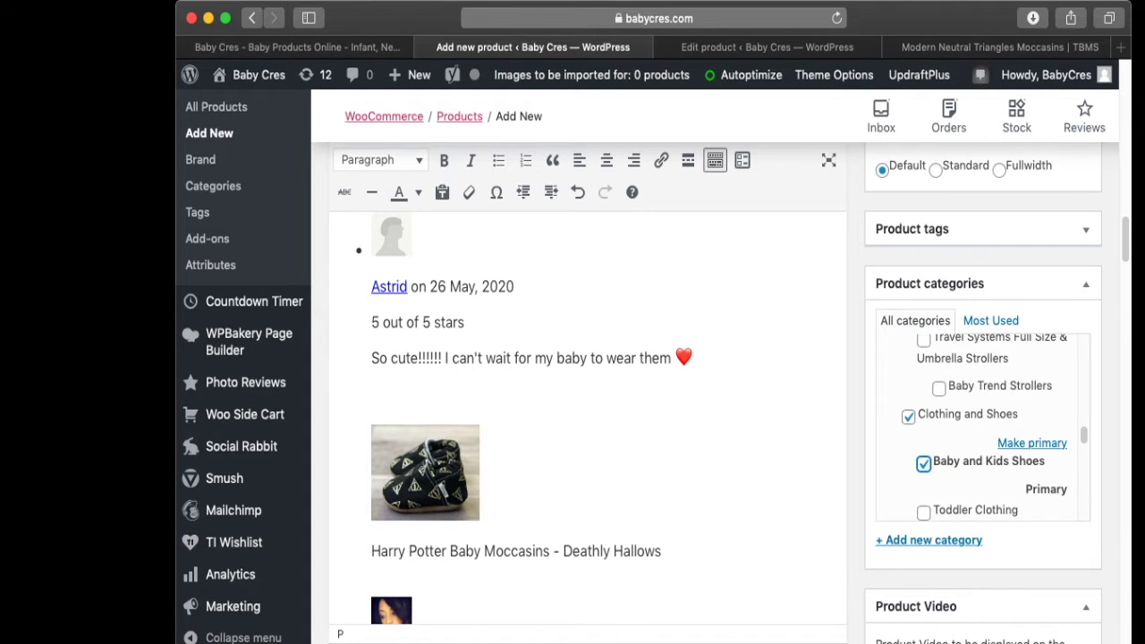
{"action": "scroll", "coordinate": [729, 396], "scroll_direction": "down", "scroll_amount": 5}
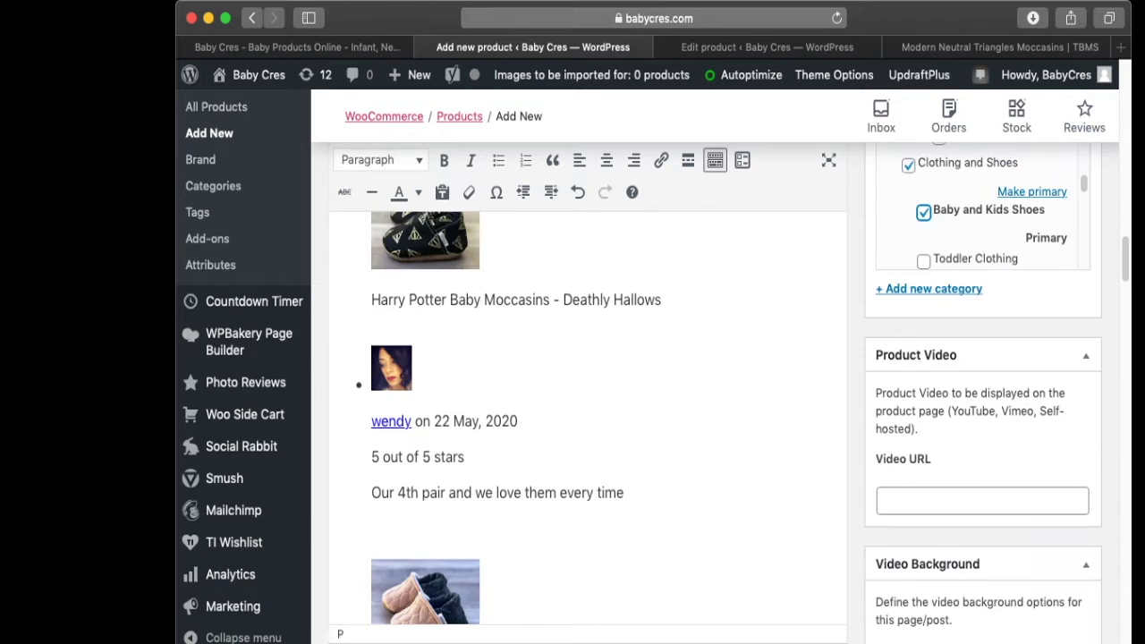
{"action": "scroll", "coordinate": [729, 396], "scroll_direction": "down", "scroll_amount": 10}
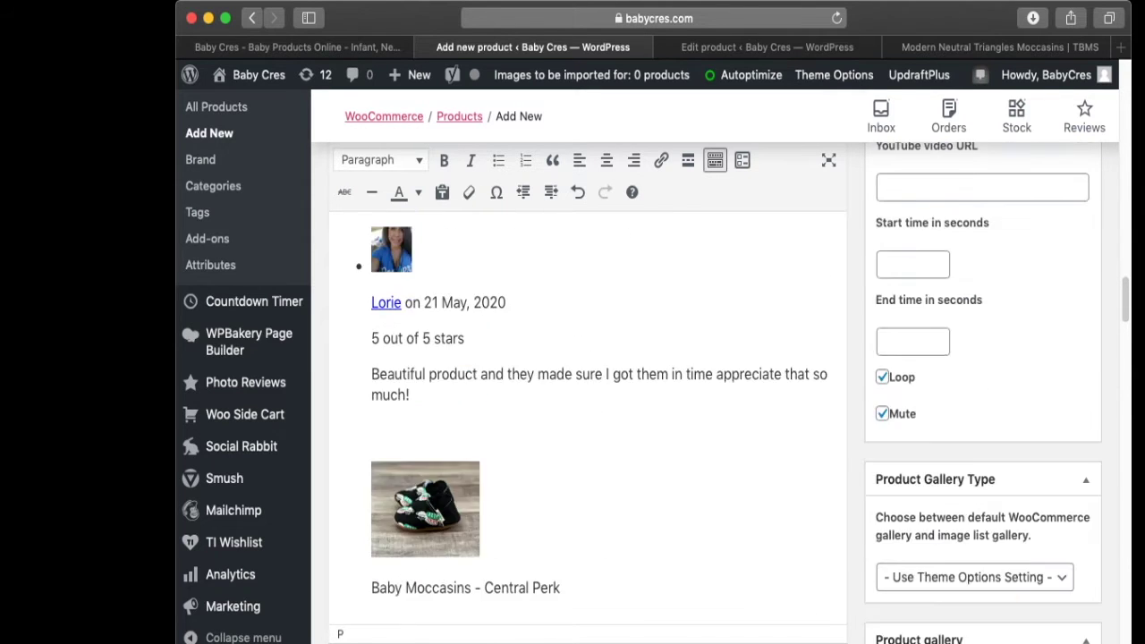
- Assign the moccasins to the "Cres" brand
{"action": "scroll", "coordinate": [729, 396], "scroll_direction": "down", "scroll_amount": 4}
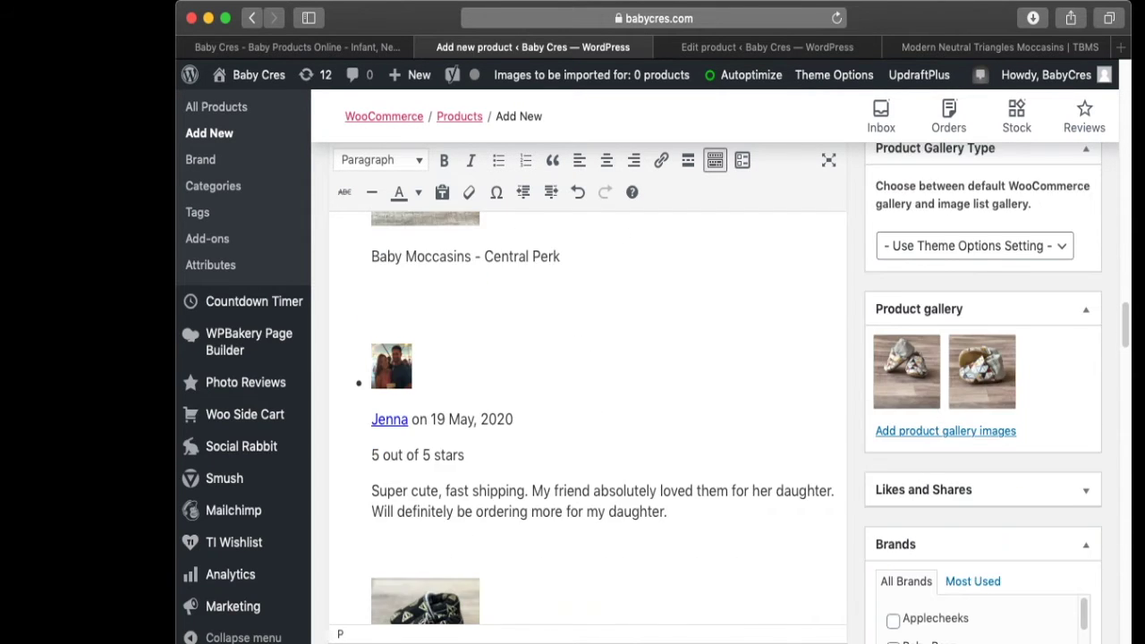
{"action": "scroll", "coordinate": [729, 391], "scroll_direction": "down", "scroll_amount": 3}
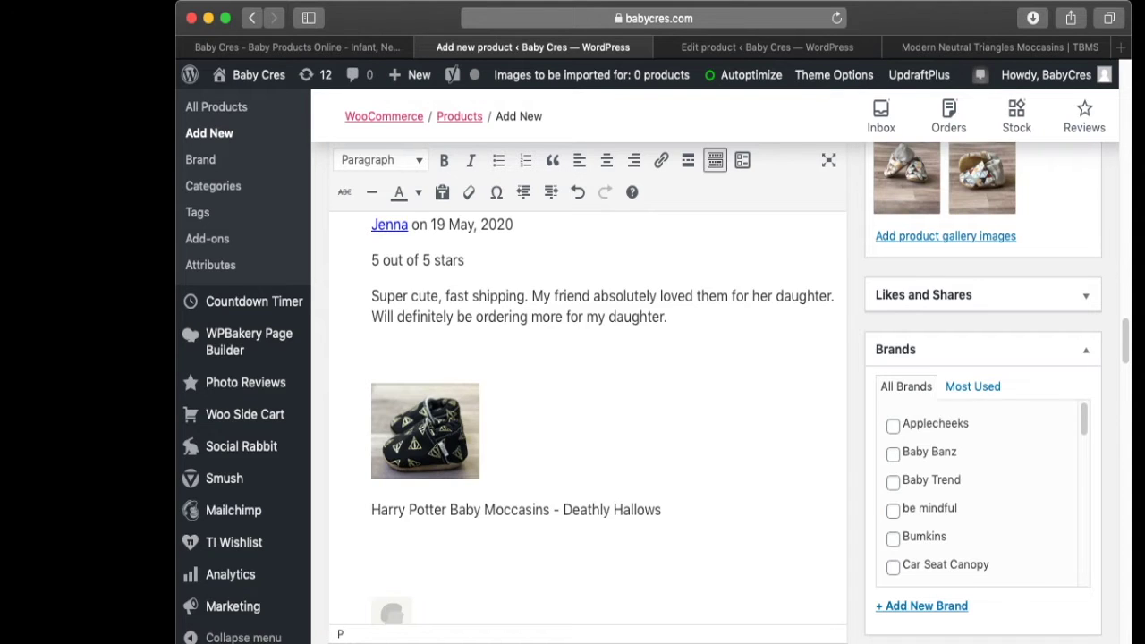
{"action": "scroll", "coordinate": [982, 492], "scroll_direction": "down", "scroll_amount": 10}
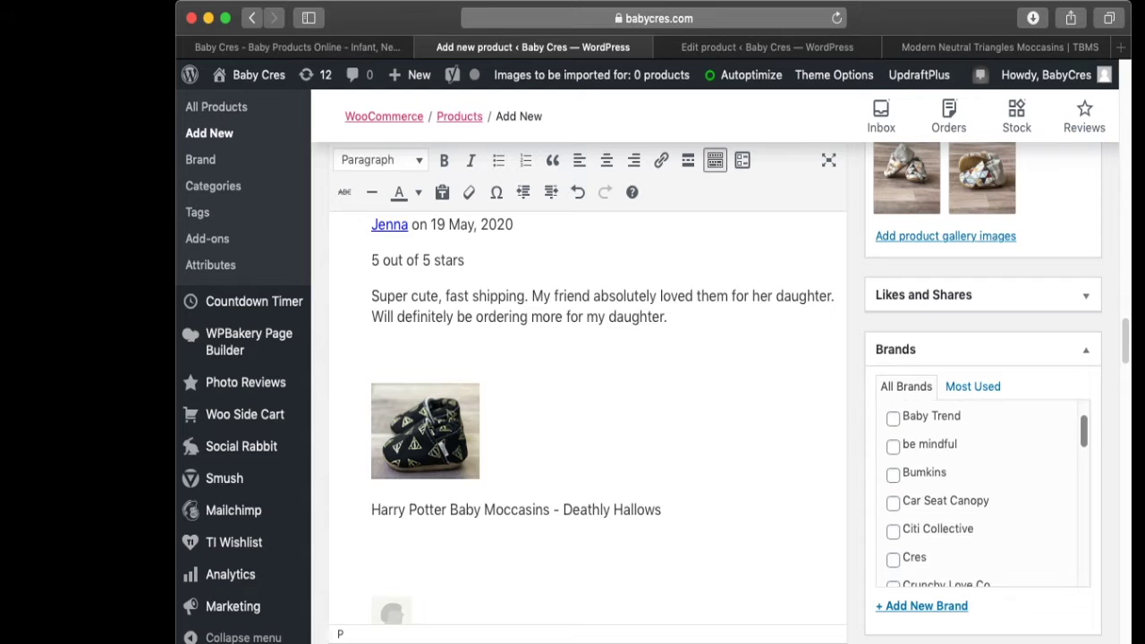
{"action": "left_click", "coordinate": [893, 560]}
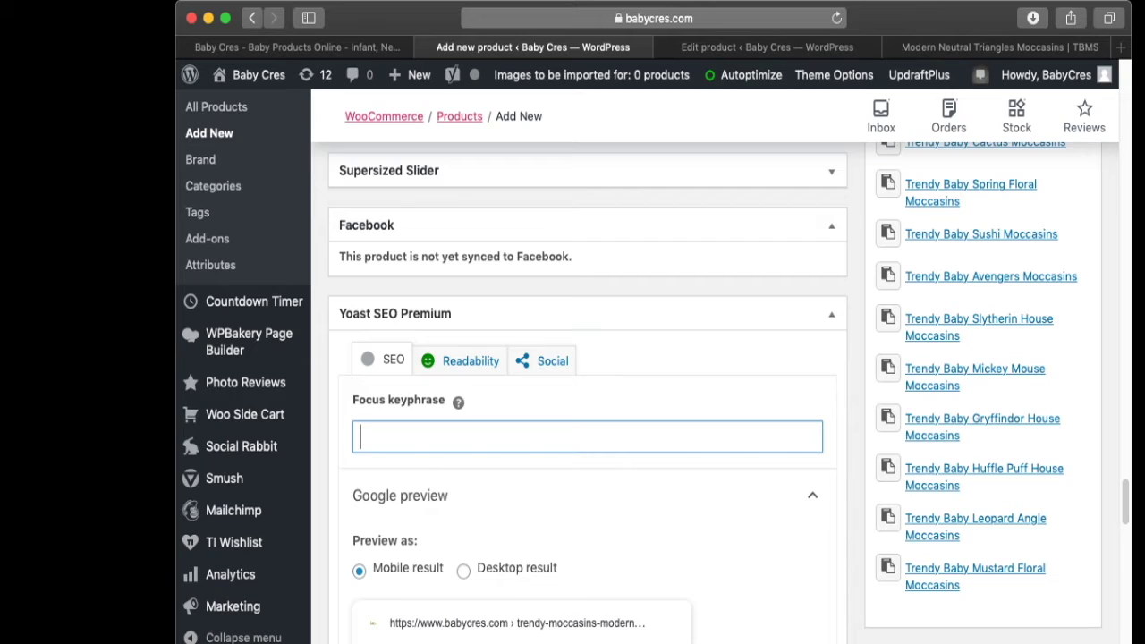
- Enter "Nice Cute Baby Shoe" as the product's Yoast SEO focus keyphrase and run the SEO check on it
{"action": "type", "text": "Nice Cute Ba"}
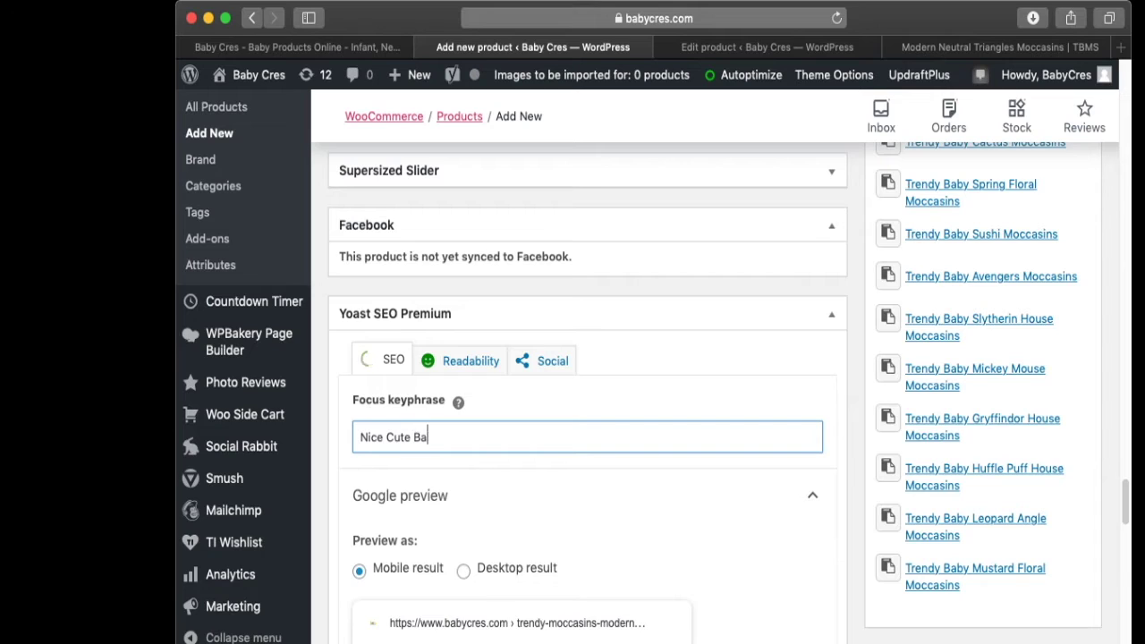
{"action": "type", "text": "by Shoe"}
{"action": "left_click", "coordinate": [382, 360]}
{"action": "scroll", "coordinate": [587, 394], "scroll_direction": "down", "scroll_amount": 1}
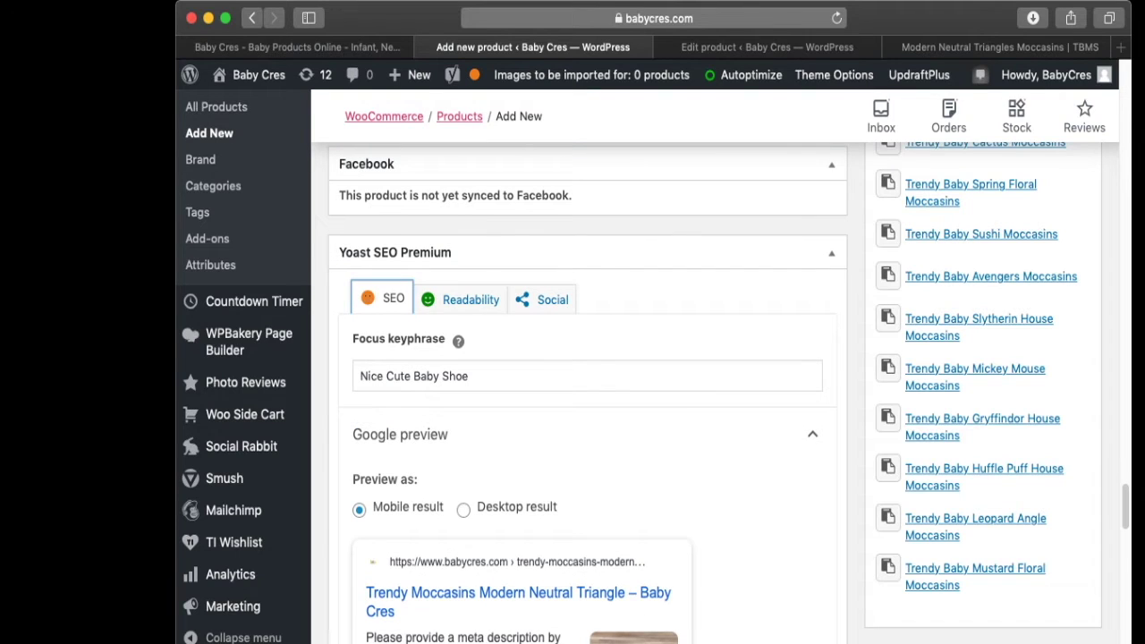
- Examine the Yoast readability analysis of the description, from transition words and reading ease to passive voice, consecutive sentences and paragraph length
{"action": "left_click", "coordinate": [469, 300]}
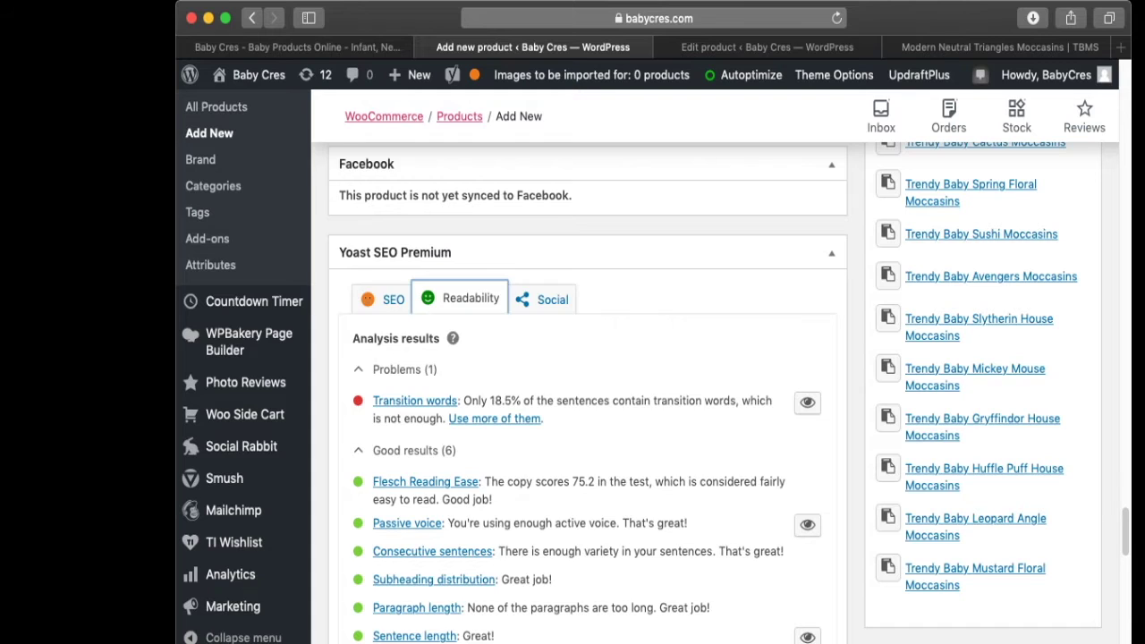
{"action": "scroll", "coordinate": [586, 394], "scroll_direction": "down", "scroll_amount": 1}
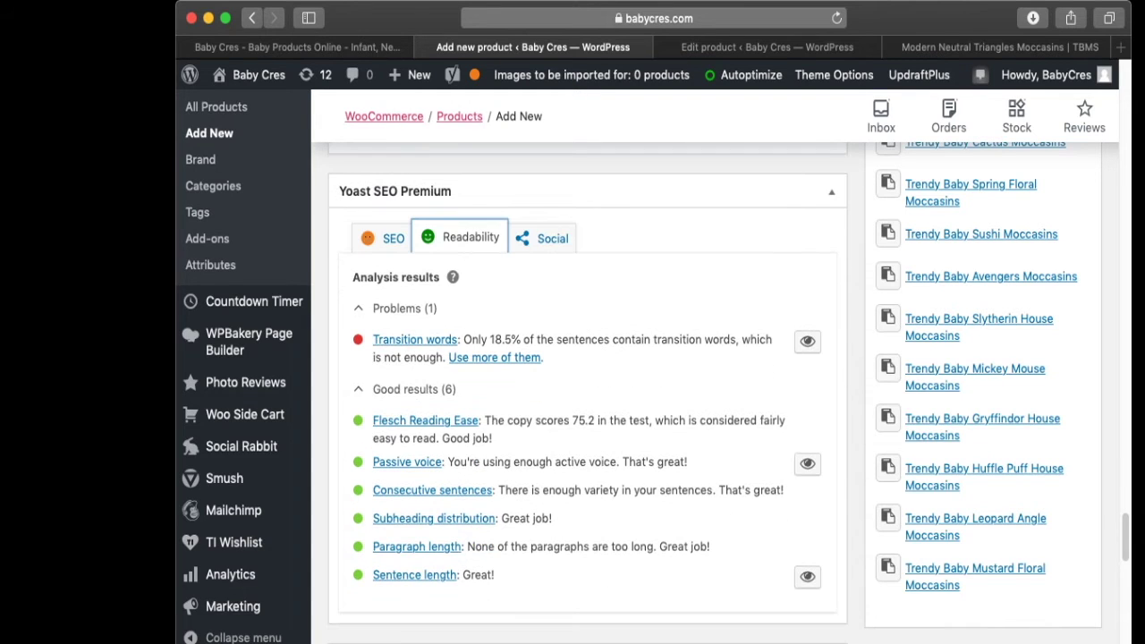
{"action": "left_click_drag", "start_coordinate": [464, 340], "coordinate": [544, 358]}
{"action": "left_click", "coordinate": [573, 360]}
{"action": "scroll", "coordinate": [587, 393], "scroll_direction": "down", "scroll_amount": 1}
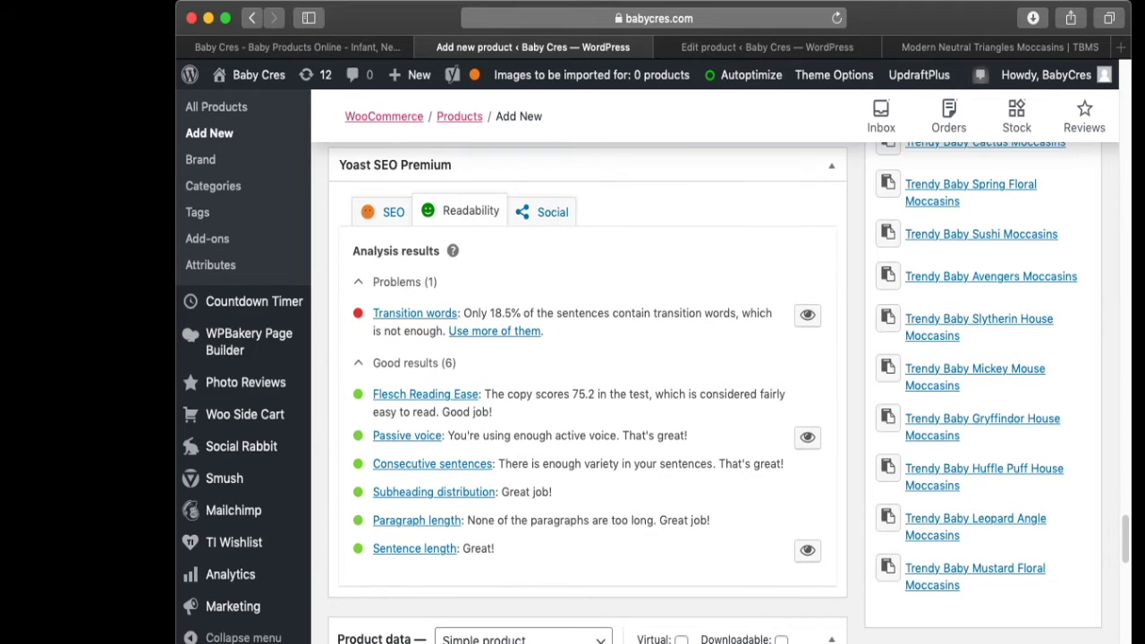
{"action": "left_click_drag", "start_coordinate": [513, 393], "coordinate": [601, 394]}
{"action": "left_click_drag", "start_coordinate": [467, 434], "coordinate": [621, 435]}
{"action": "left_click", "coordinate": [621, 436]}
{"action": "left_click_drag", "start_coordinate": [455, 436], "coordinate": [605, 436]}
{"action": "scroll", "coordinate": [604, 435], "scroll_direction": "down", "scroll_amount": 1}
{"action": "left_click_drag", "start_coordinate": [498, 461], "coordinate": [578, 517]}
{"action": "scroll", "coordinate": [578, 517], "scroll_direction": "up", "scroll_amount": 2}
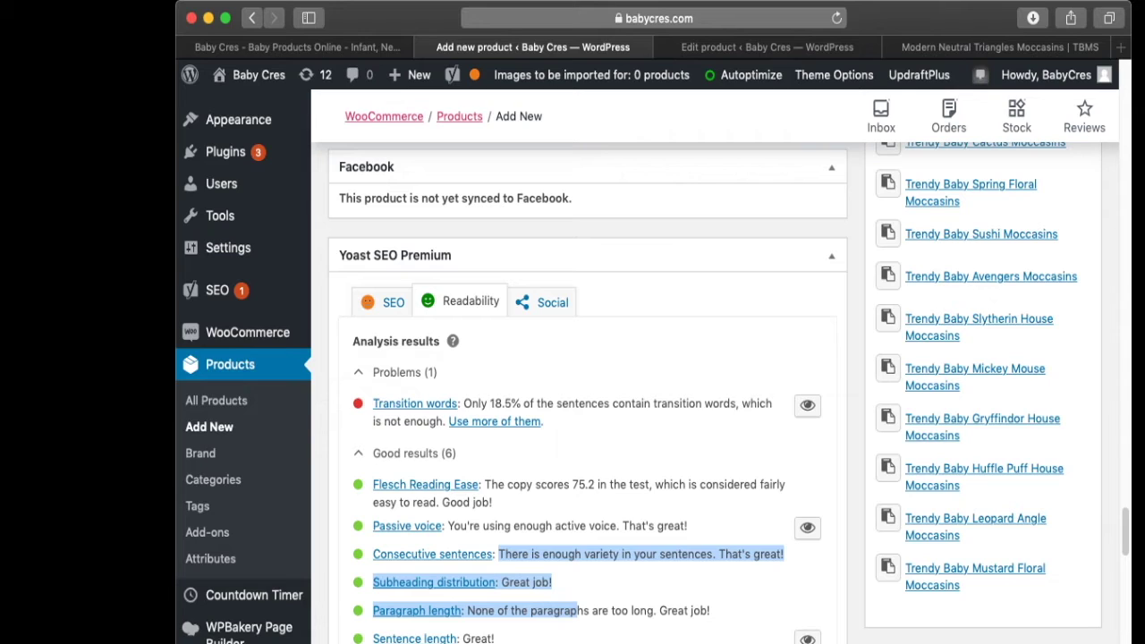
- Return to the Yoast SEO settings and look over the focus keyphrase and the mobile Google preview
{"action": "left_click", "coordinate": [382, 302]}
{"action": "left_click_drag", "start_coordinate": [471, 379], "coordinate": [360, 379]}
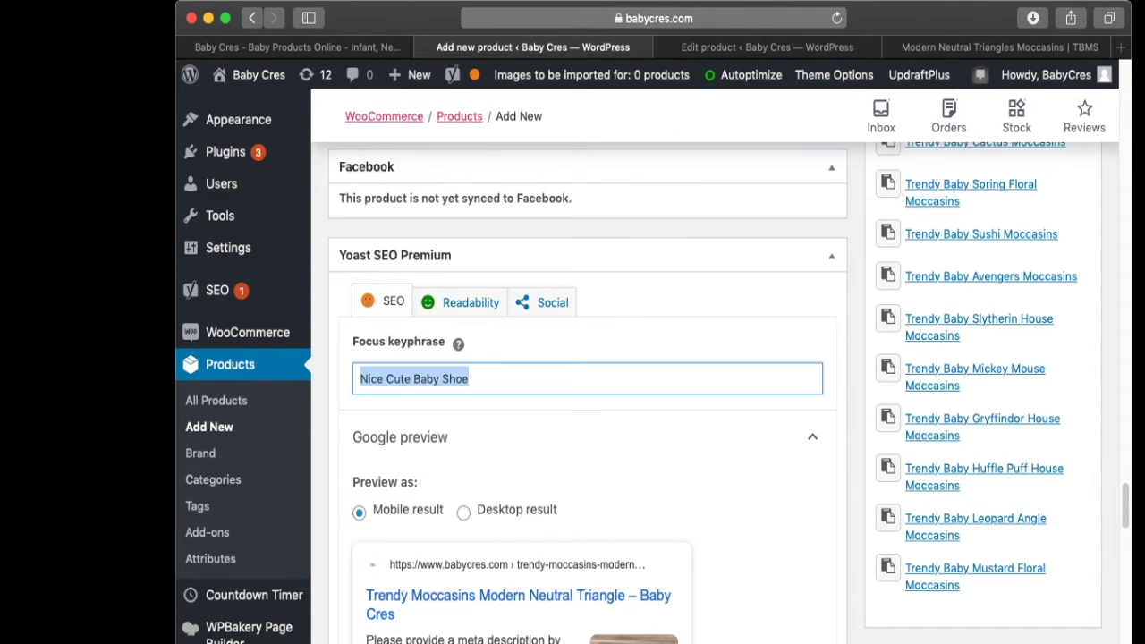
{"action": "scroll", "coordinate": [588, 393], "scroll_direction": "down", "scroll_amount": 8}
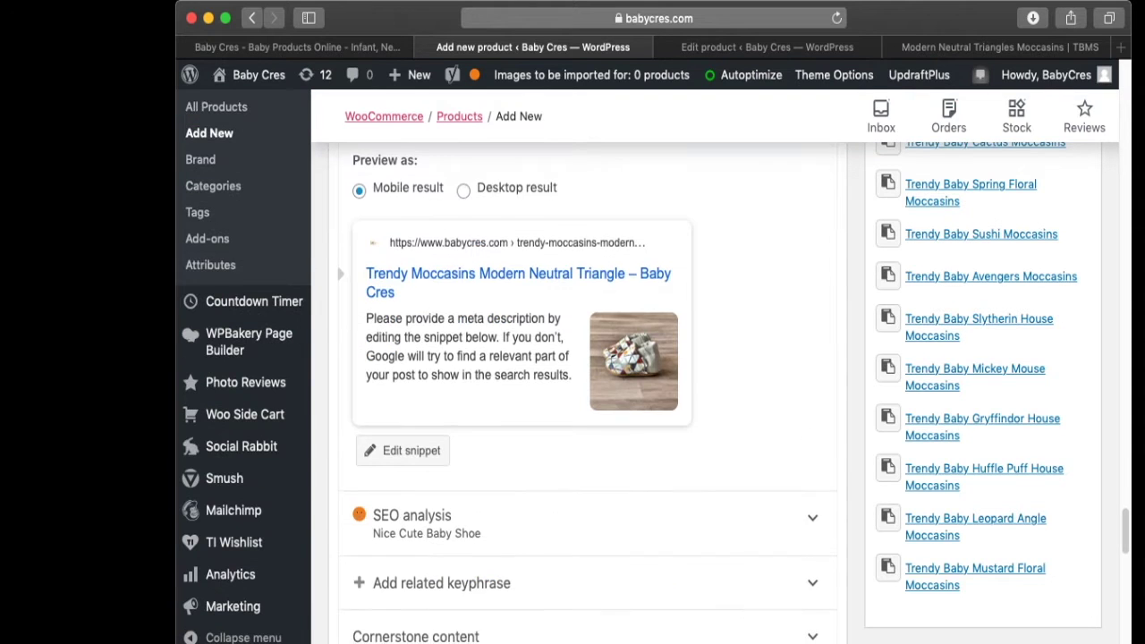
{"action": "scroll", "coordinate": [588, 394], "scroll_direction": "up", "scroll_amount": 4}
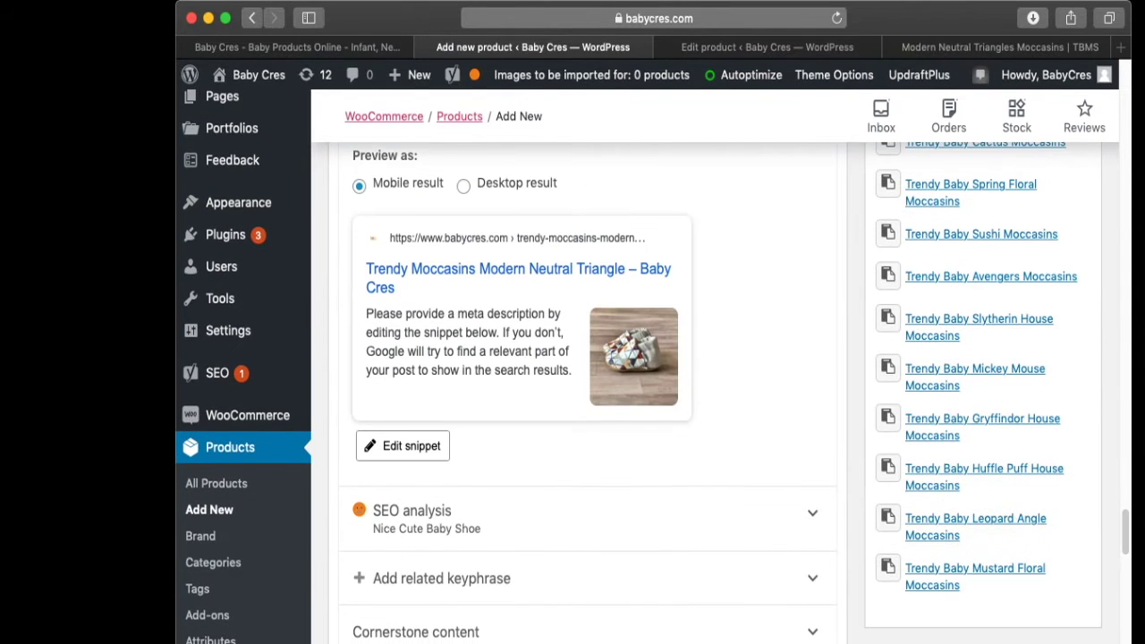
{"action": "scroll", "coordinate": [587, 367], "scroll_direction": "down", "scroll_amount": 1}
{"action": "scroll", "coordinate": [588, 393], "scroll_direction": "down", "scroll_amount": 2}
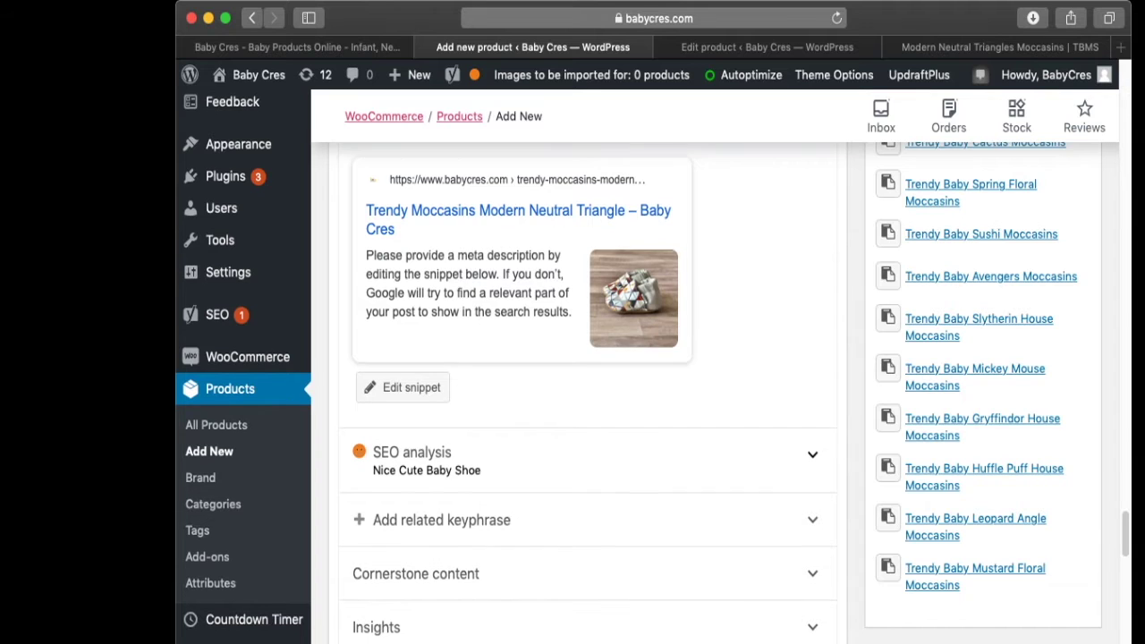
- Expand the SEO analysis for the focus keyphrase and examine its problems, improvements and good results, especially the keyphrase in introduction check
{"action": "left_click", "coordinate": [588, 443]}
{"action": "scroll", "coordinate": [587, 394], "scroll_direction": "down", "scroll_amount": 1}
{"action": "scroll", "coordinate": [588, 394], "scroll_direction": "down", "scroll_amount": 8}
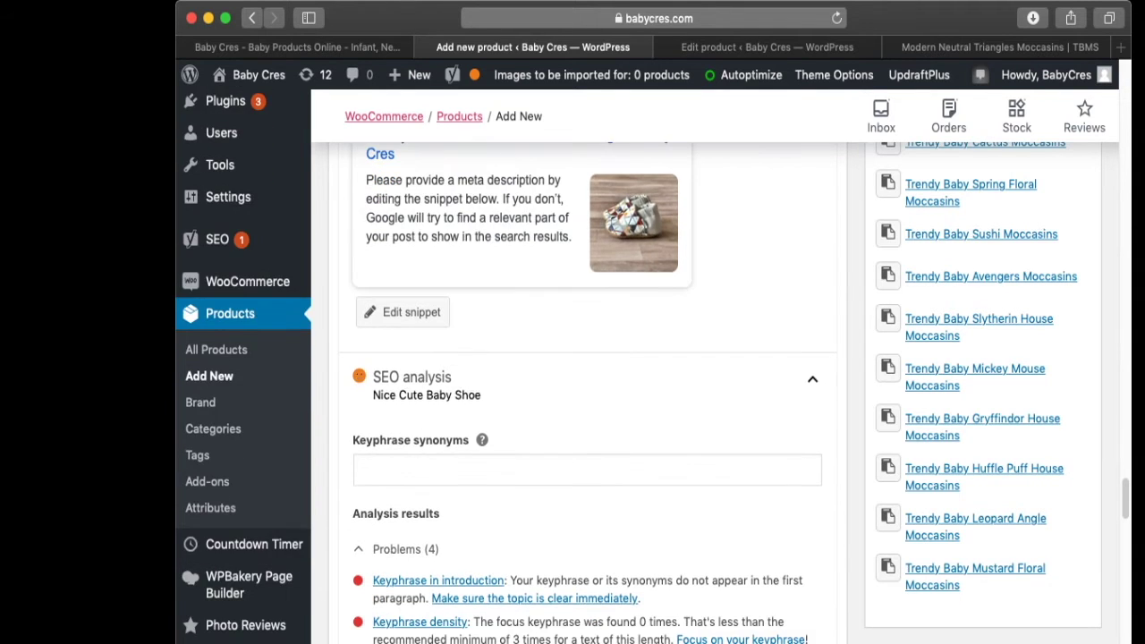
{"action": "scroll", "coordinate": [588, 393], "scroll_direction": "down", "scroll_amount": 1}
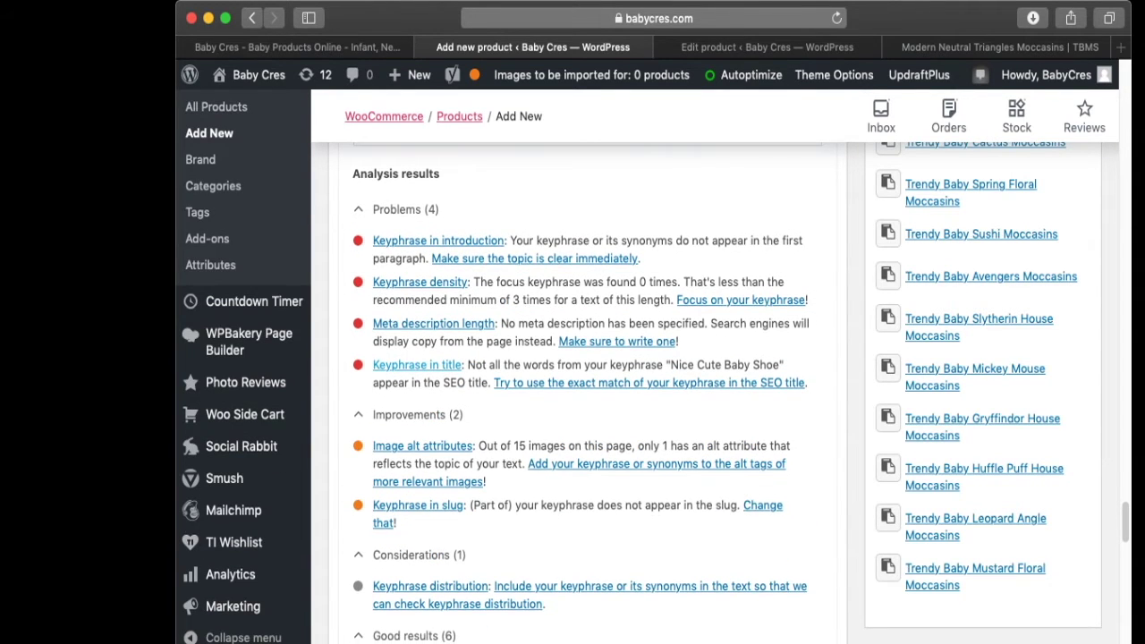
{"action": "scroll", "coordinate": [581, 390], "scroll_direction": "down", "scroll_amount": 1}
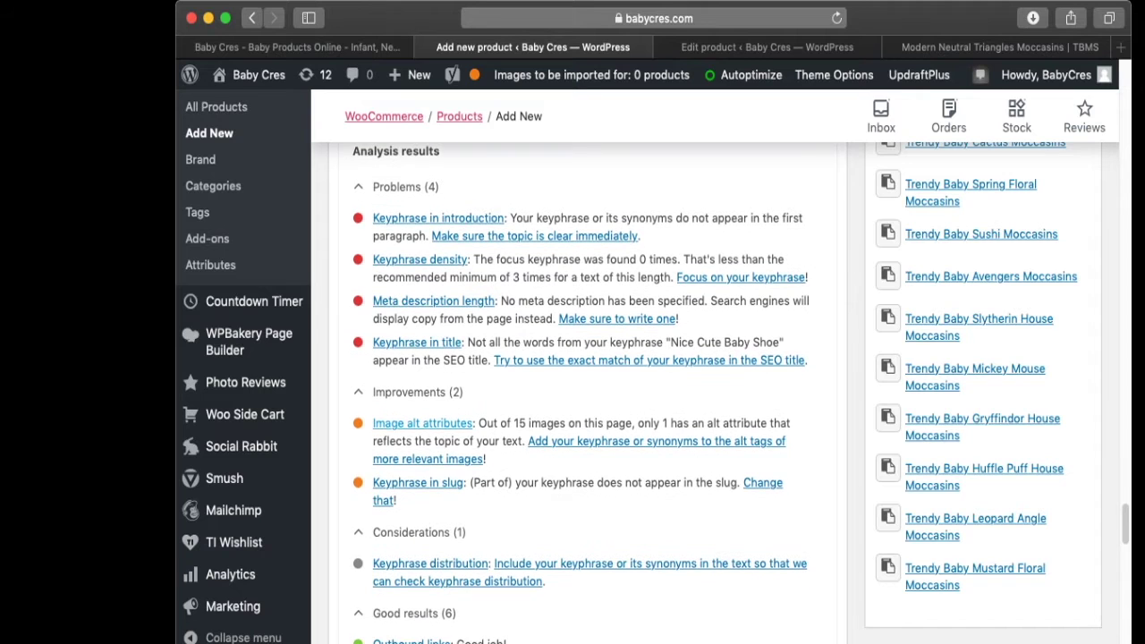
{"action": "scroll", "coordinate": [588, 394], "scroll_direction": "down", "scroll_amount": 4}
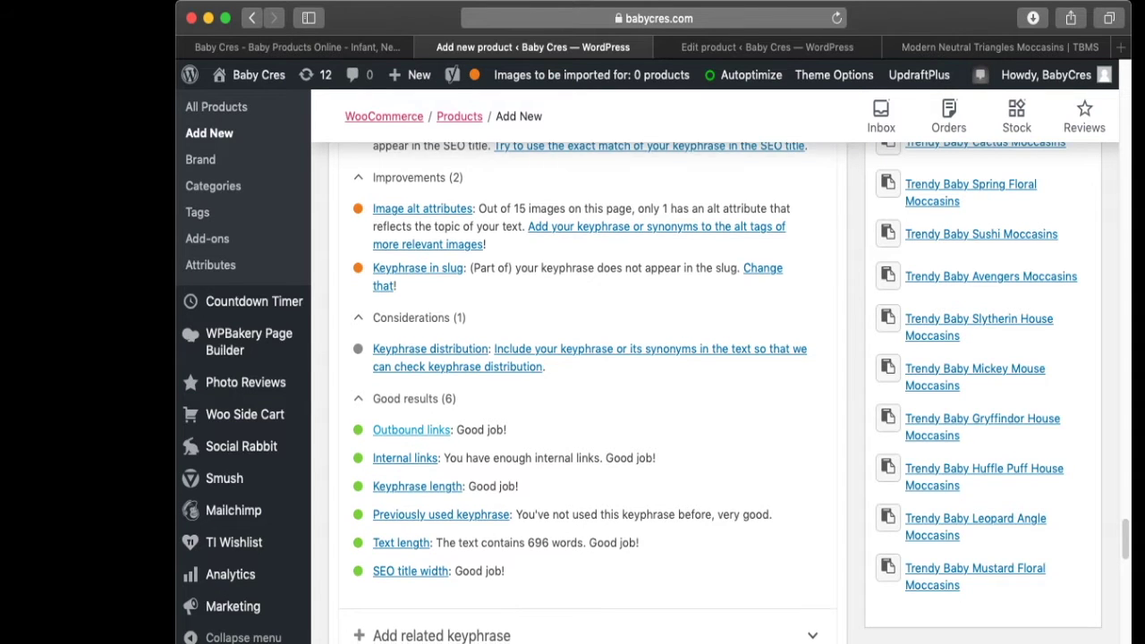
{"action": "scroll", "coordinate": [572, 367], "scroll_direction": "up", "scroll_amount": 3}
{"action": "scroll", "coordinate": [573, 367], "scroll_direction": "up", "scroll_amount": 3}
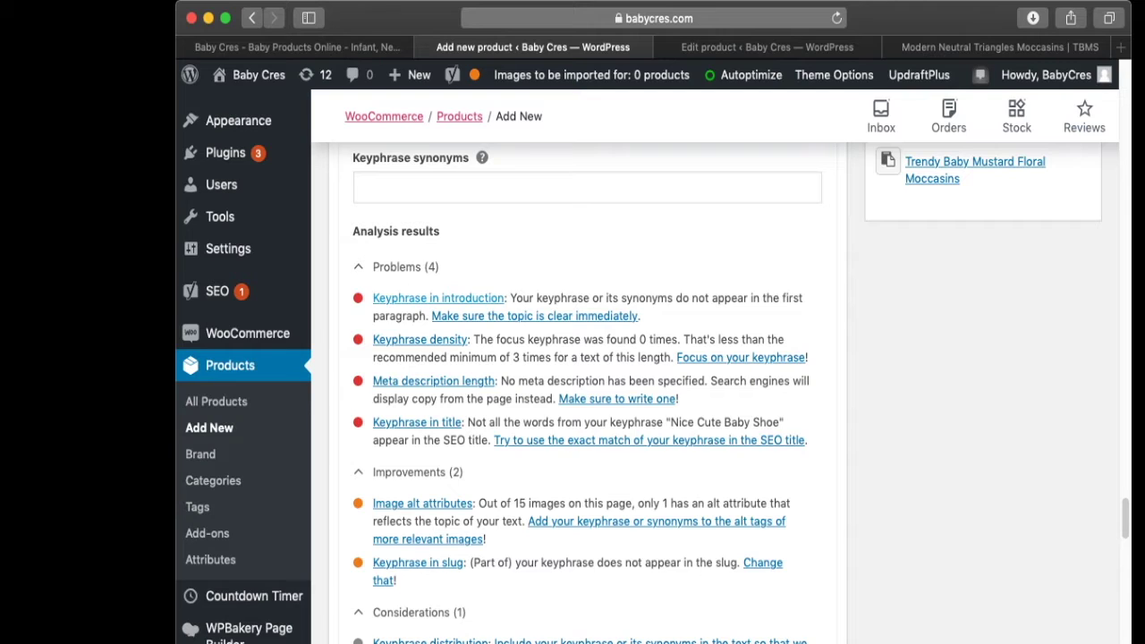
{"action": "left_click_drag", "start_coordinate": [510, 298], "coordinate": [800, 298]}
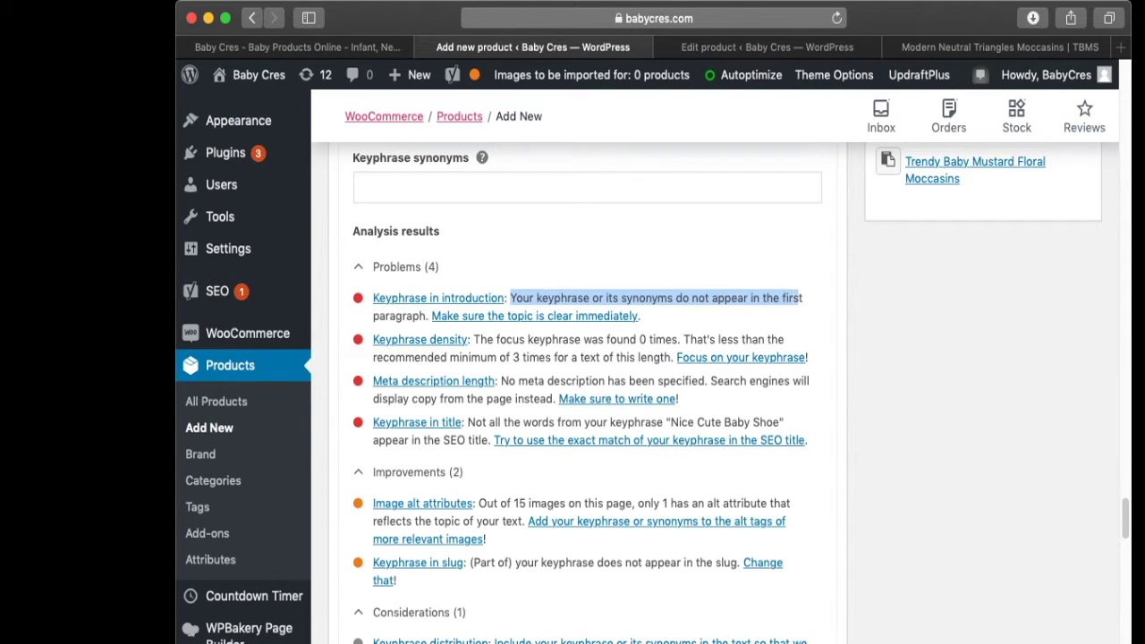
{"action": "left_click", "coordinate": [800, 298]}
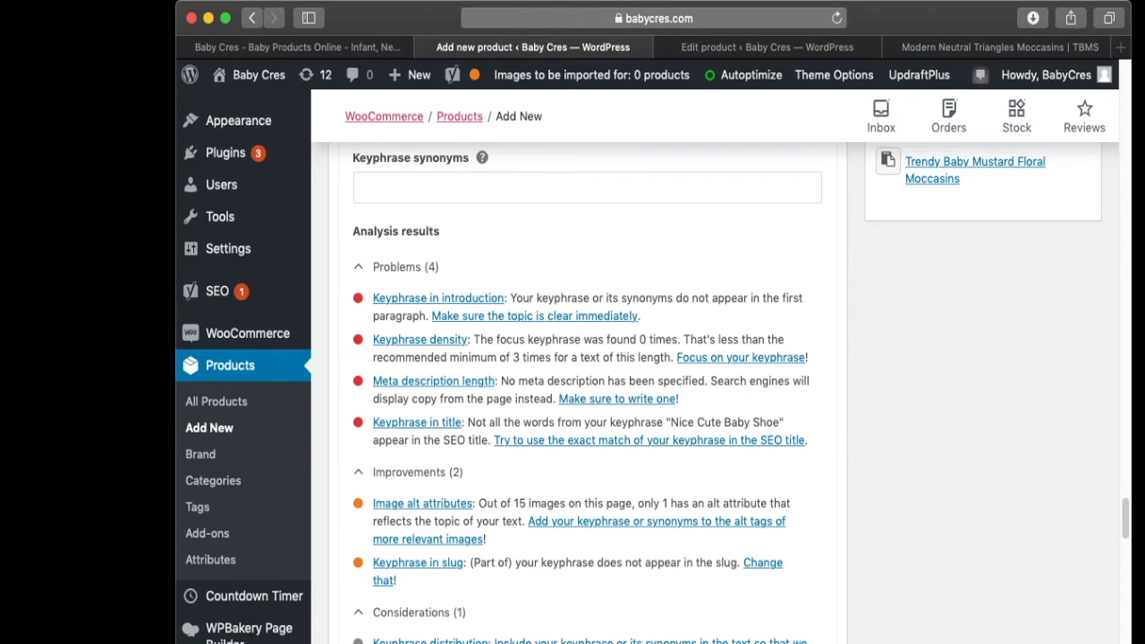
- Reword the description's opening to "Looking for nice cute baby shoes? They are trendy, comfortable moccasin soft sole. You are in the right place."
{"action": "scroll", "coordinate": [582, 394], "scroll_direction": "up", "scroll_amount": 20}
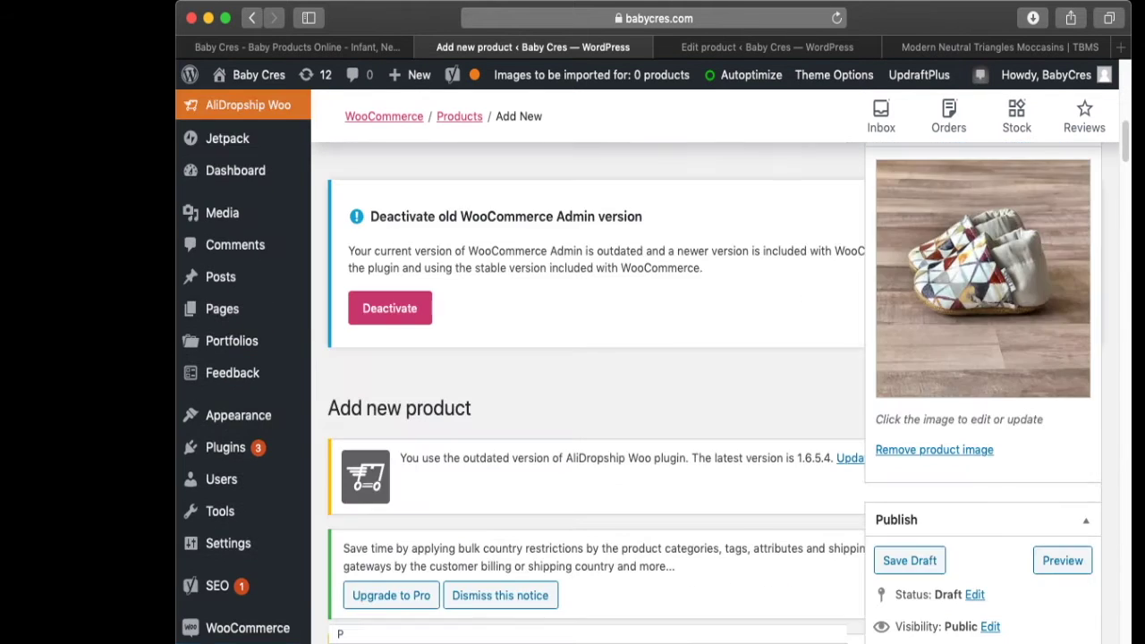
{"action": "scroll", "coordinate": [581, 394], "scroll_direction": "down", "scroll_amount": 10}
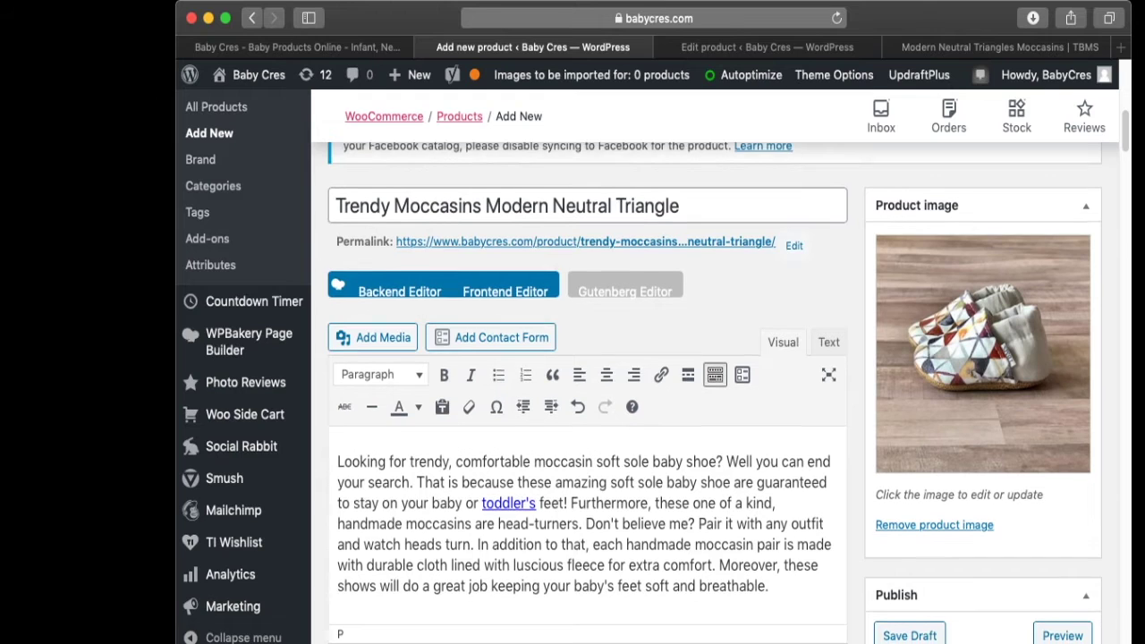
{"action": "scroll", "coordinate": [581, 393], "scroll_direction": "down", "scroll_amount": 1}
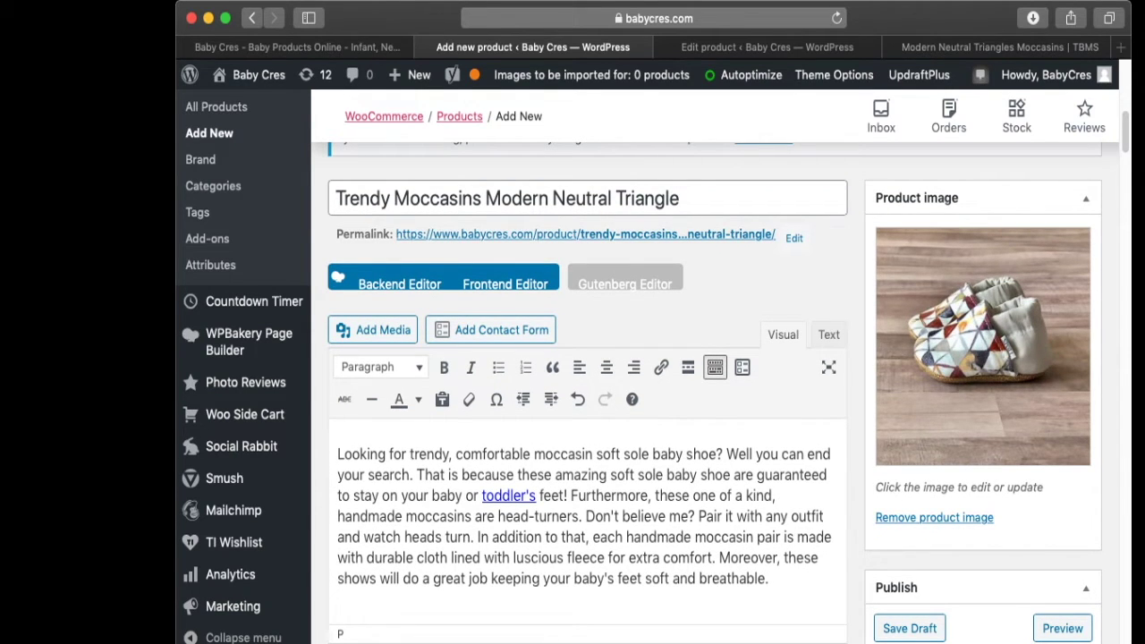
{"action": "type", "text": "nice cute baby shoes"}
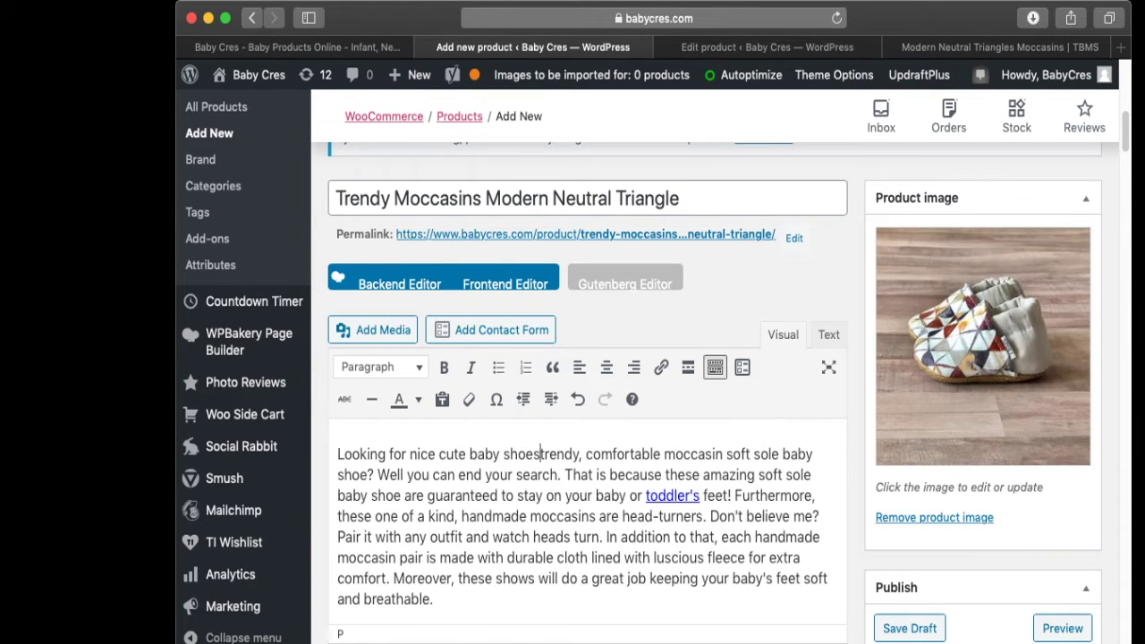
{"action": "type", "text": ", which is"}
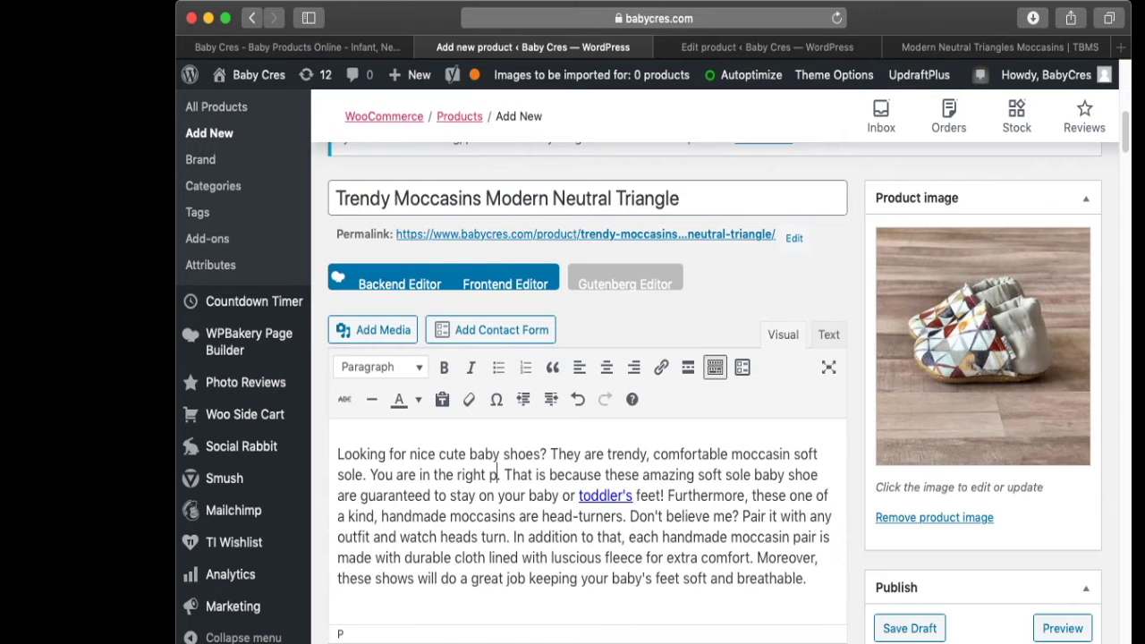
{"action": "type", "text": "lace. That is because these amazing soft sole baby"}
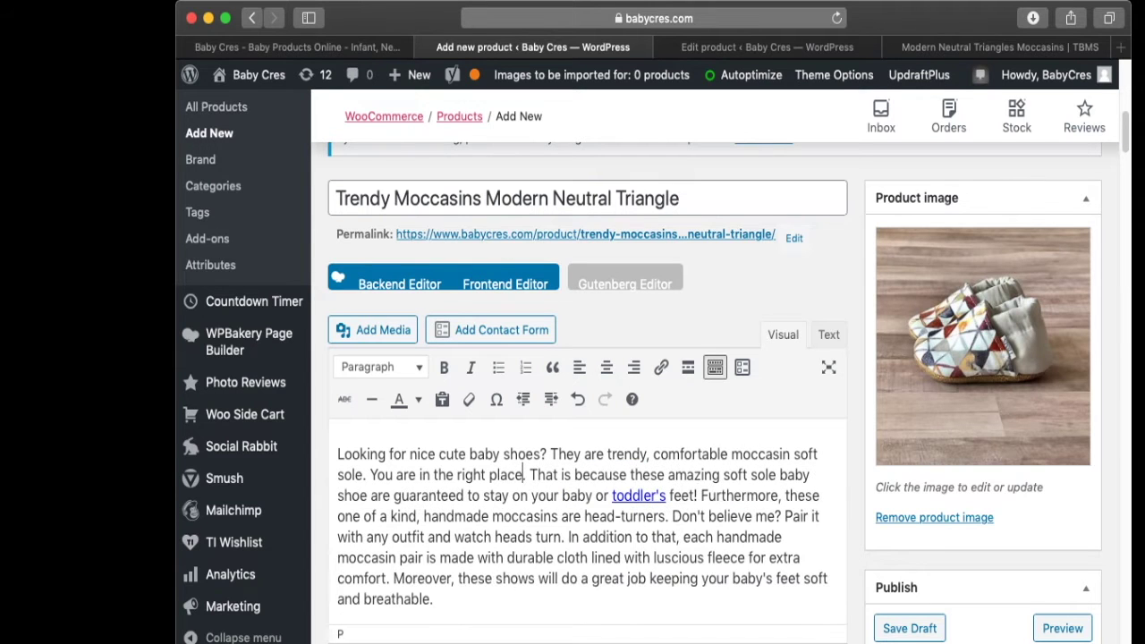
{"action": "key", "text": "Down"}
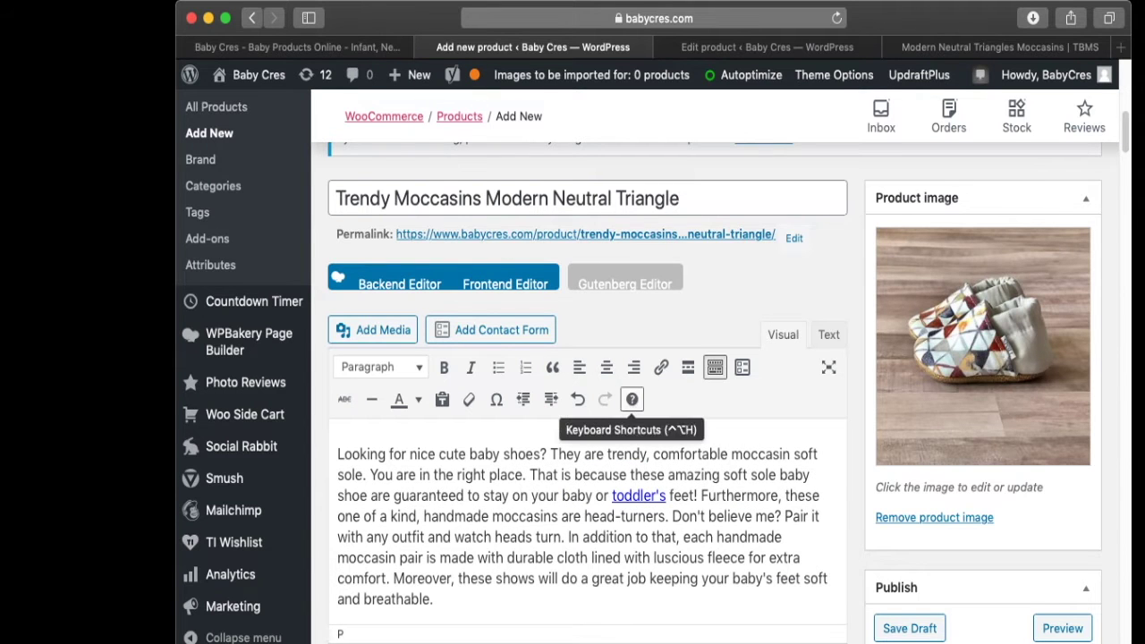
- Recheck the SEO analysis for the keyphrase in introduction, keyphrase distribution and keyphrase density results
{"action": "scroll", "coordinate": [631, 403], "scroll_direction": "up", "scroll_amount": 2}
{"action": "scroll", "coordinate": [632, 403], "scroll_direction": "down", "scroll_amount": 10}
{"action": "scroll", "coordinate": [587, 394], "scroll_direction": "down", "scroll_amount": 20}
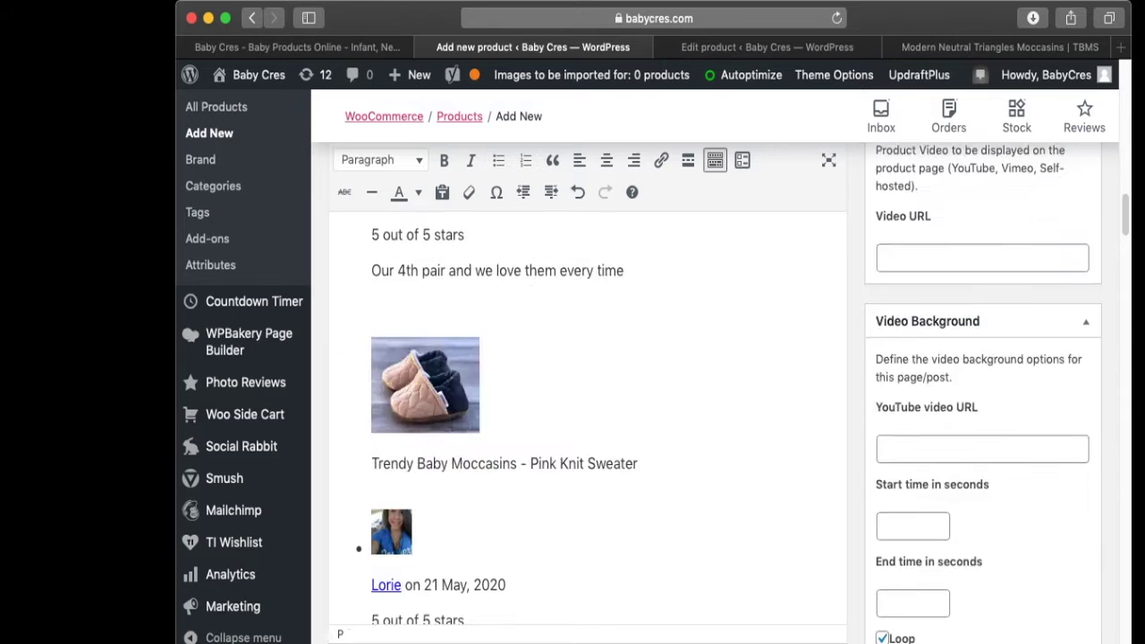
{"action": "scroll", "coordinate": [587, 394], "scroll_direction": "down", "scroll_amount": 8}
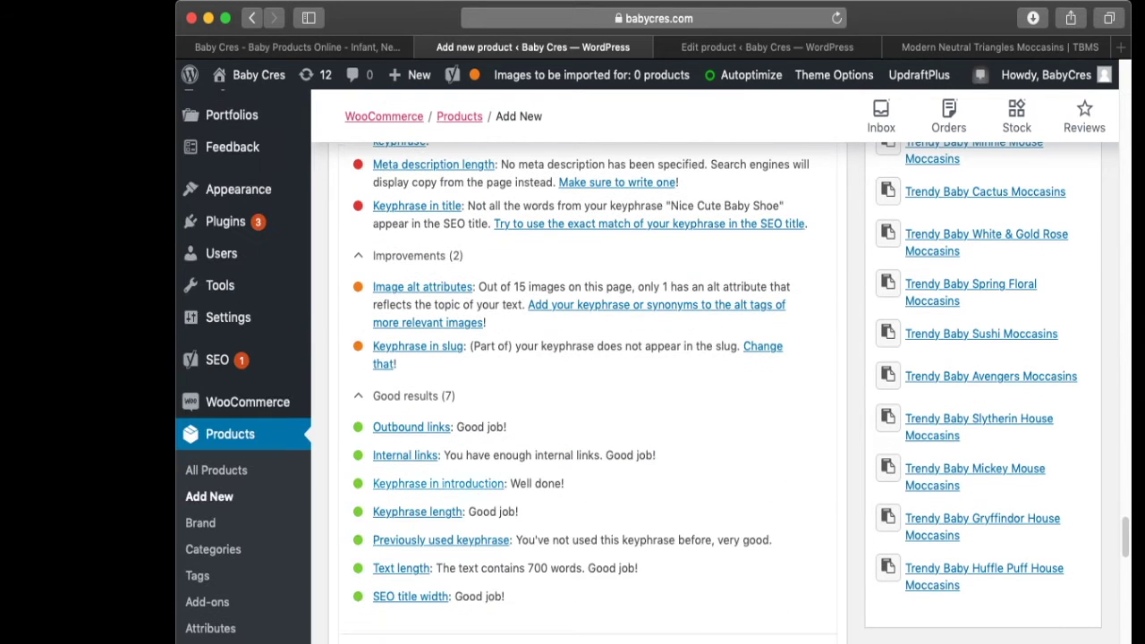
{"action": "left_click_drag", "start_coordinate": [510, 483], "coordinate": [564, 483]}
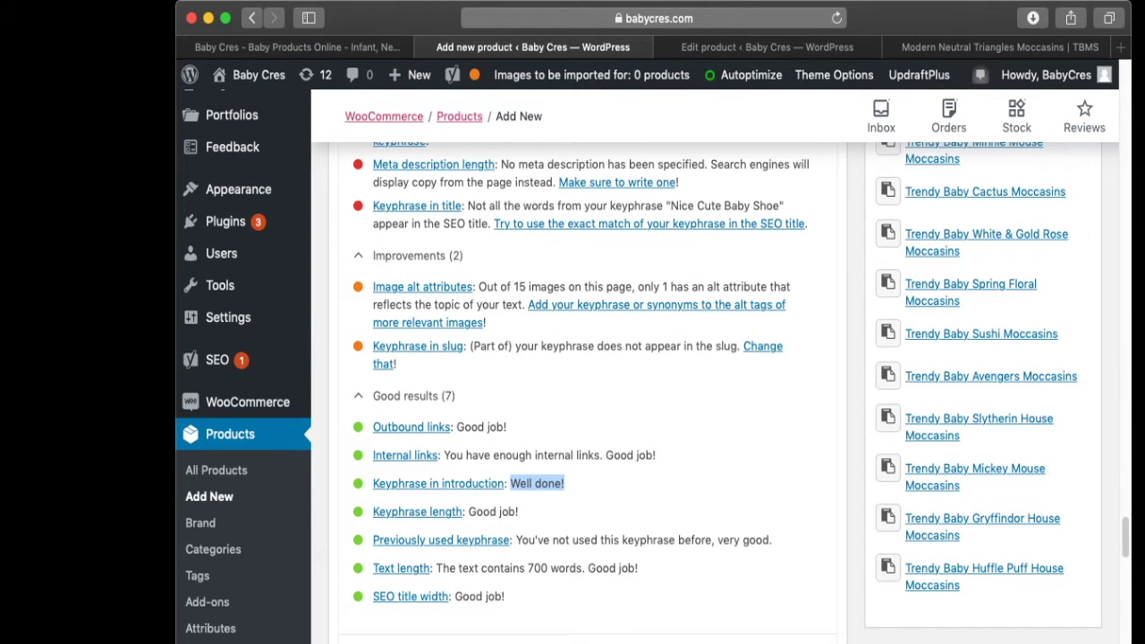
{"action": "scroll", "coordinate": [587, 394], "scroll_direction": "up", "scroll_amount": 6}
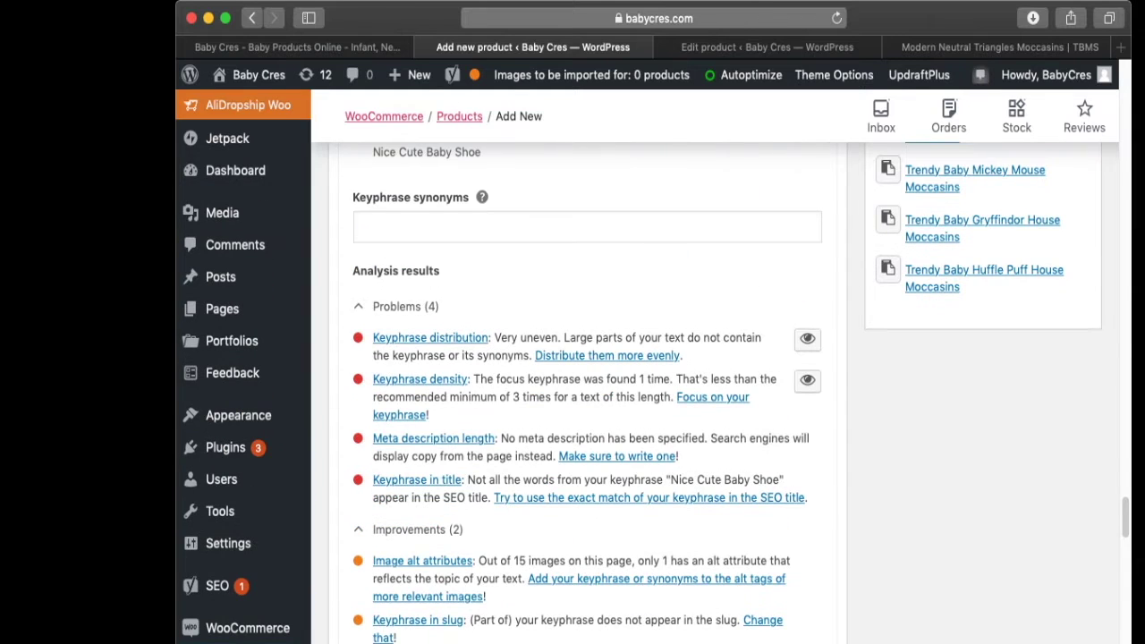
{"action": "scroll", "coordinate": [586, 393], "scroll_direction": "up", "scroll_amount": 1}
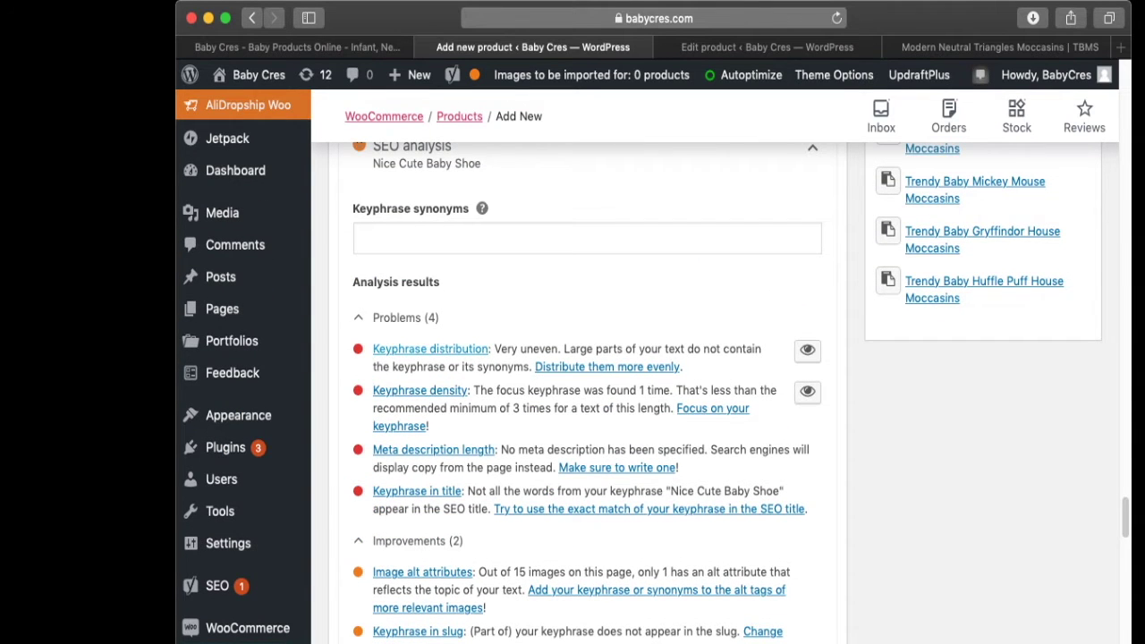
{"action": "left_click_drag", "start_coordinate": [494, 349], "coordinate": [372, 349]}
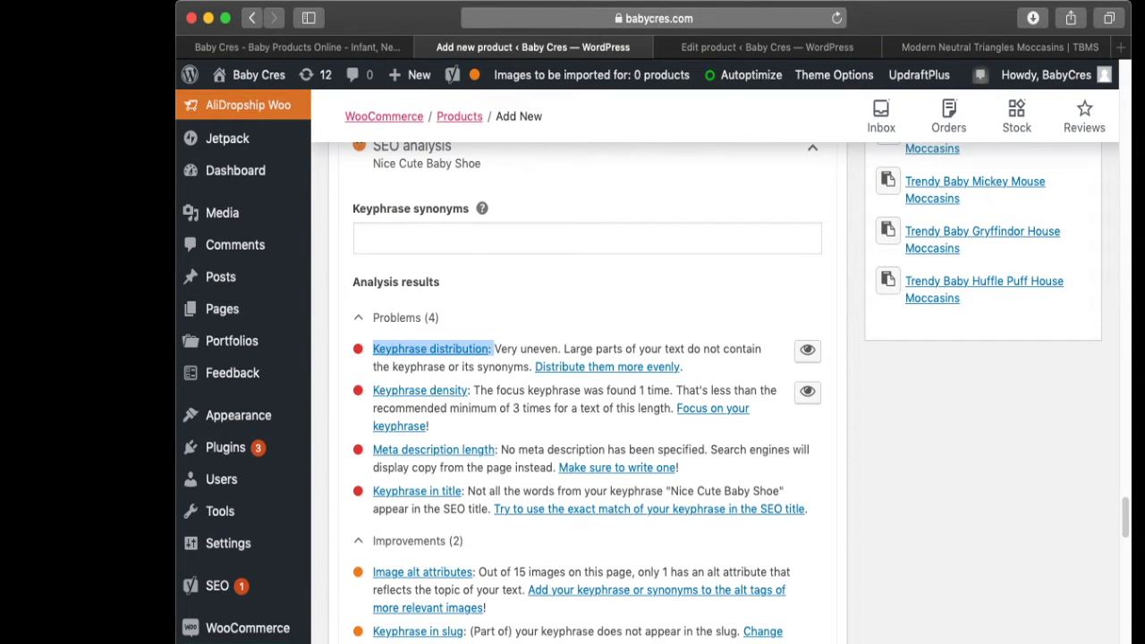
{"action": "scroll", "coordinate": [587, 394], "scroll_direction": "down", "scroll_amount": 1}
{"action": "left_click", "coordinate": [473, 383]}
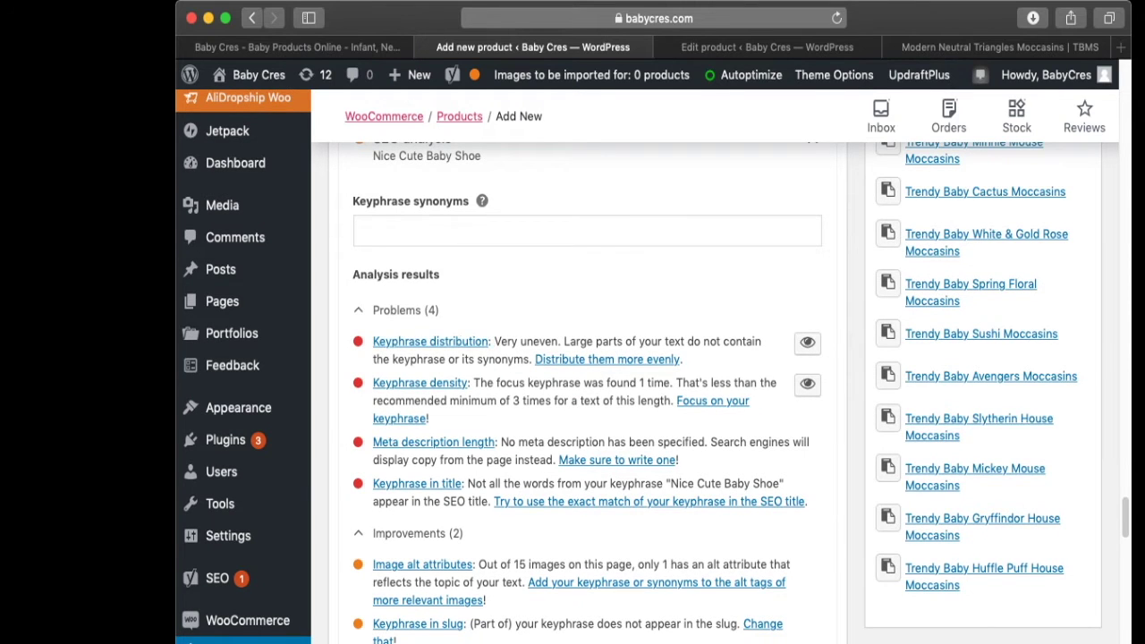
- Examine the keyphrase density problem in the SEO analysis, including the recommended minimum number of occurrences
{"action": "left_click_drag", "start_coordinate": [471, 382], "coordinate": [372, 382]}
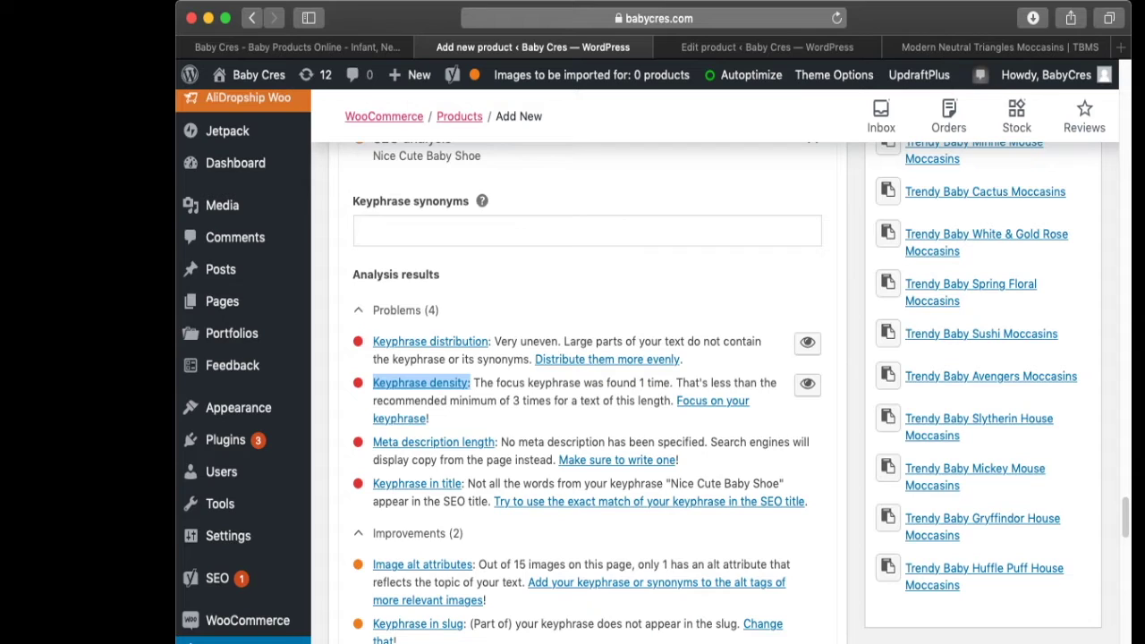
{"action": "left_click_drag", "start_coordinate": [575, 383], "coordinate": [617, 383]}
{"action": "left_click_drag", "start_coordinate": [440, 400], "coordinate": [639, 400]}
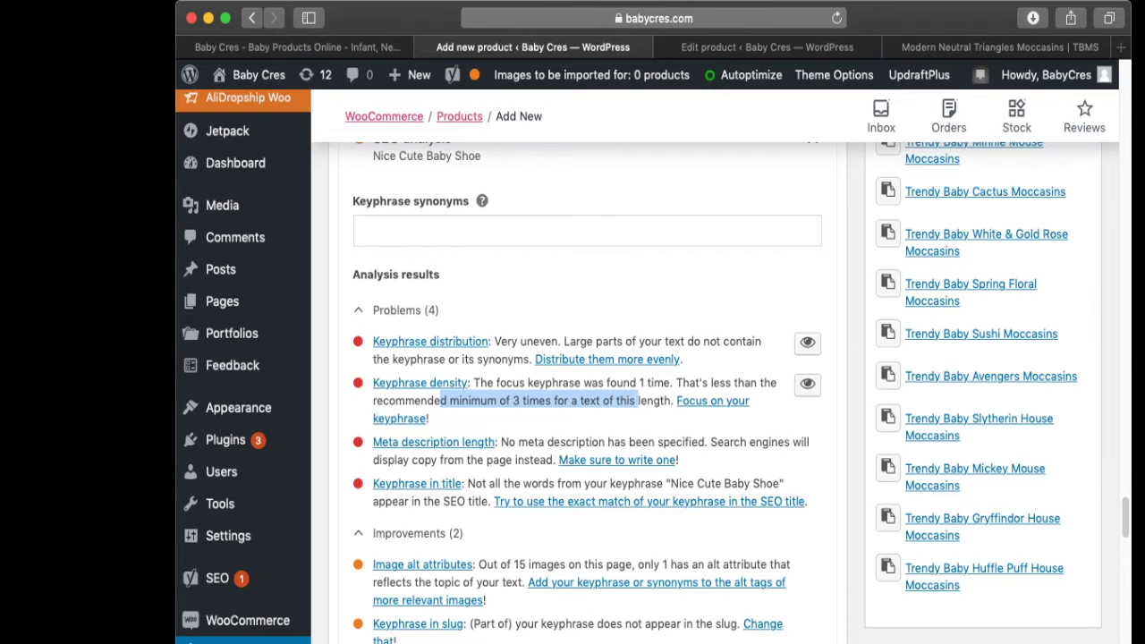
{"action": "left_click", "coordinate": [638, 400]}
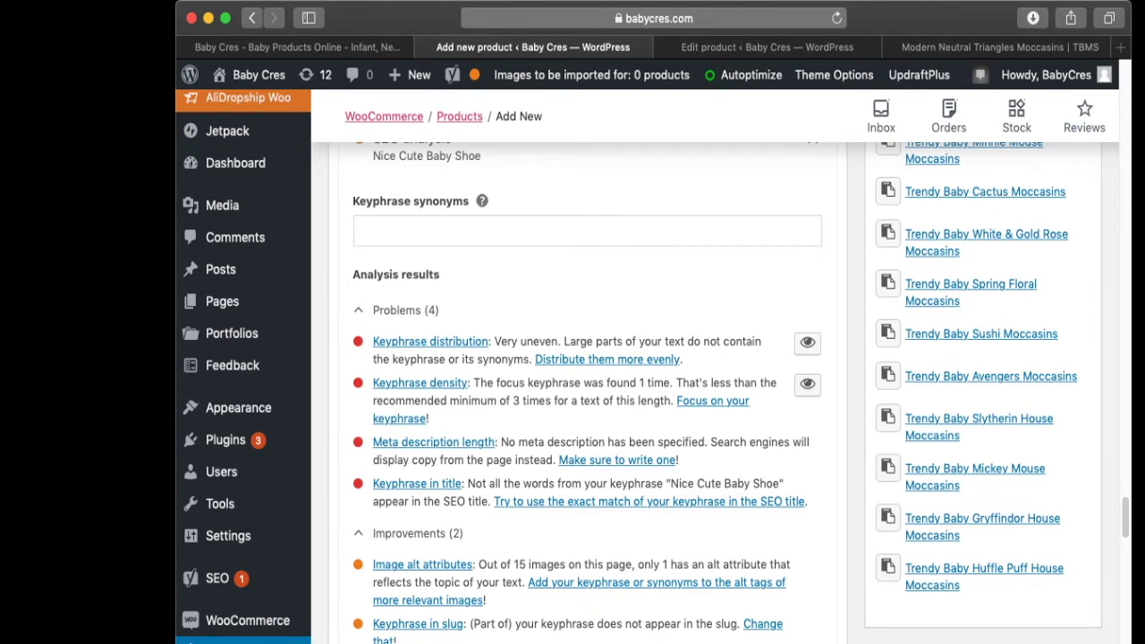
{"action": "scroll", "coordinate": [587, 384], "scroll_direction": "down", "scroll_amount": 1}
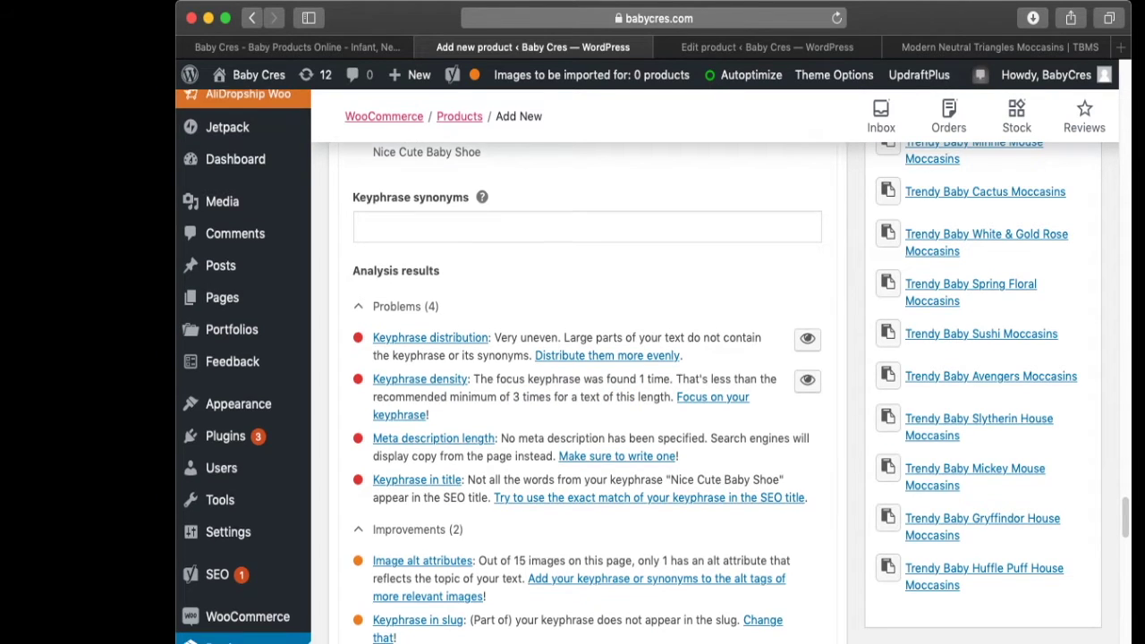
{"action": "scroll", "coordinate": [586, 385], "scroll_direction": "down", "scroll_amount": 1}
- Using the focus keyphrase, reword the description's benefits heading to "Benefits of the Nice Cute Baby Shoe"
{"action": "scroll", "coordinate": [587, 385], "scroll_direction": "up", "scroll_amount": 10}
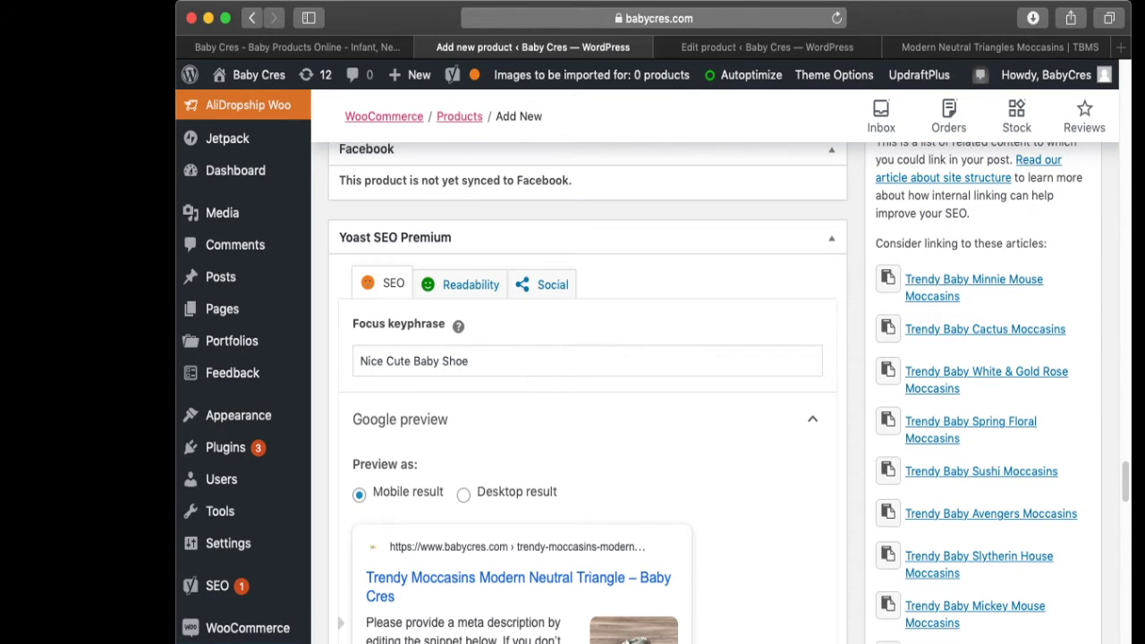
{"action": "triple_click", "coordinate": [415, 357]}
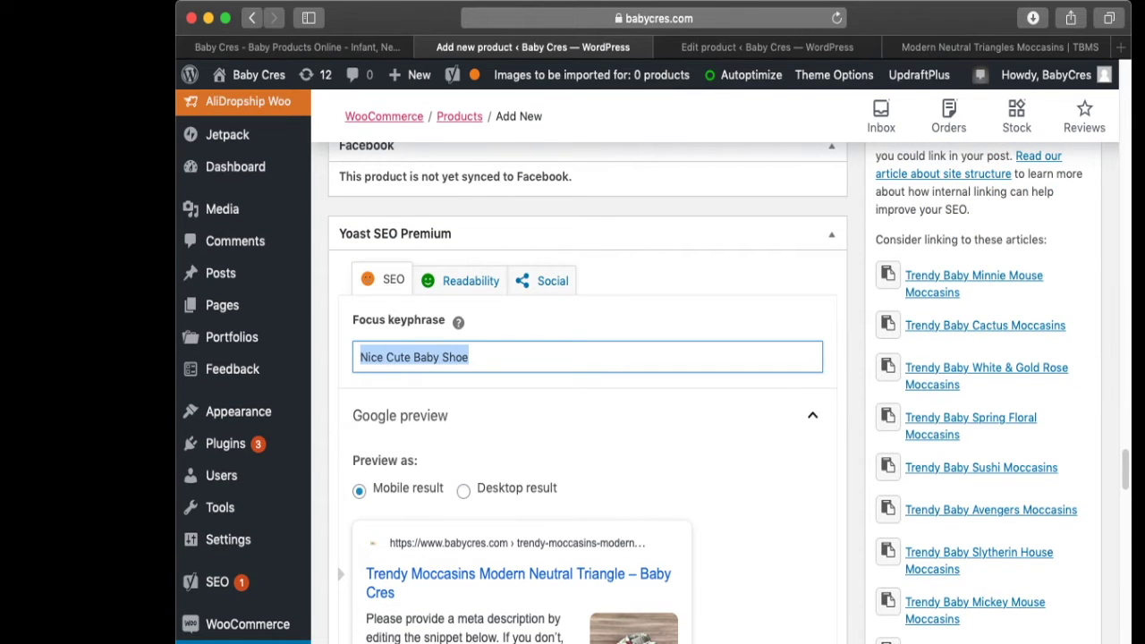
{"action": "scroll", "coordinate": [587, 394], "scroll_direction": "up", "scroll_amount": 15}
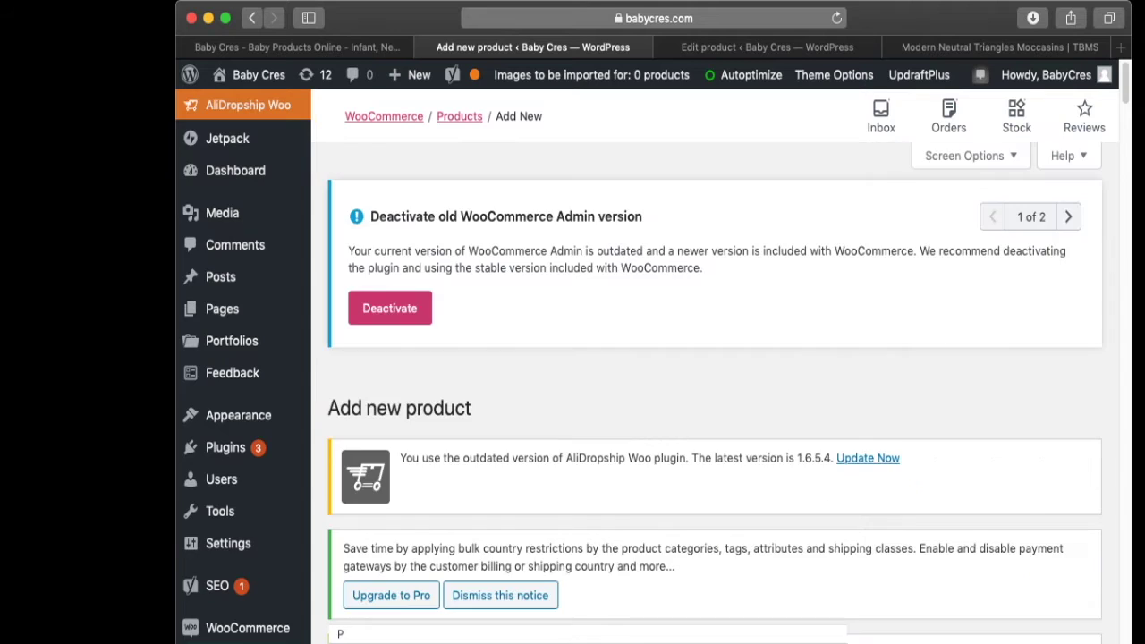
{"action": "scroll", "coordinate": [587, 393], "scroll_direction": "down", "scroll_amount": 5}
{"action": "scroll", "coordinate": [586, 393], "scroll_direction": "up", "scroll_amount": 1}
{"action": "scroll", "coordinate": [587, 393], "scroll_direction": "down", "scroll_amount": 1}
{"action": "left_click", "coordinate": [570, 474]}
{"action": "key", "text": "shift+Left"}
{"action": "key", "text": "shift+Left"}
{"action": "key", "text": "shift+Left"}
{"action": "key", "text": "shift+Left"}
{"action": "key", "text": "shift+Left"}
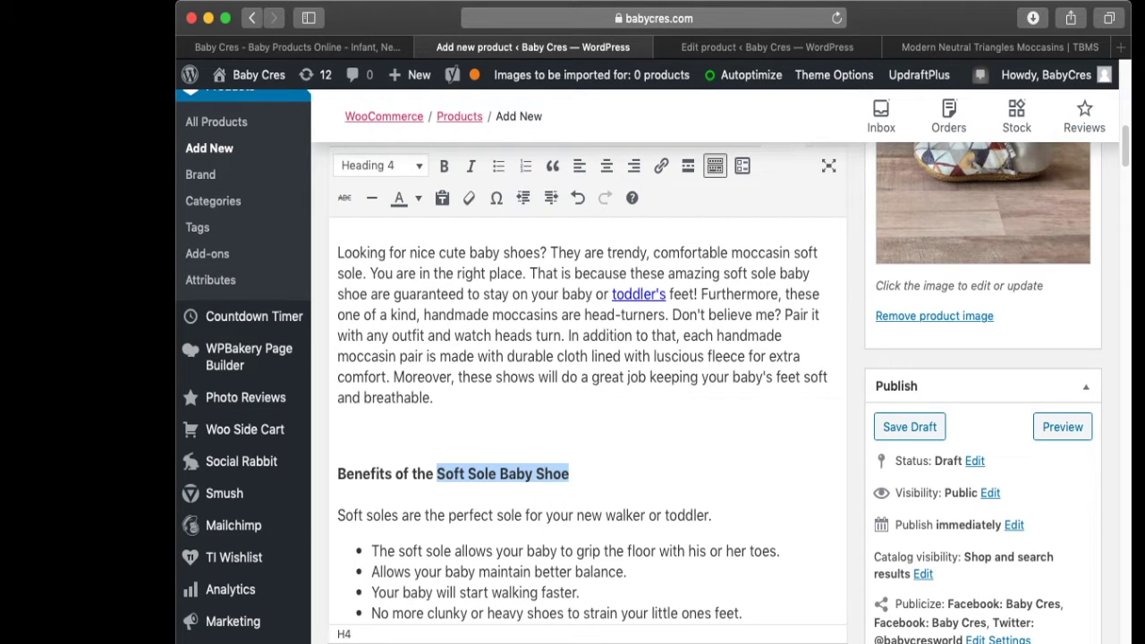
{"action": "type", "text": "Nice Cute Baby Shoe"}
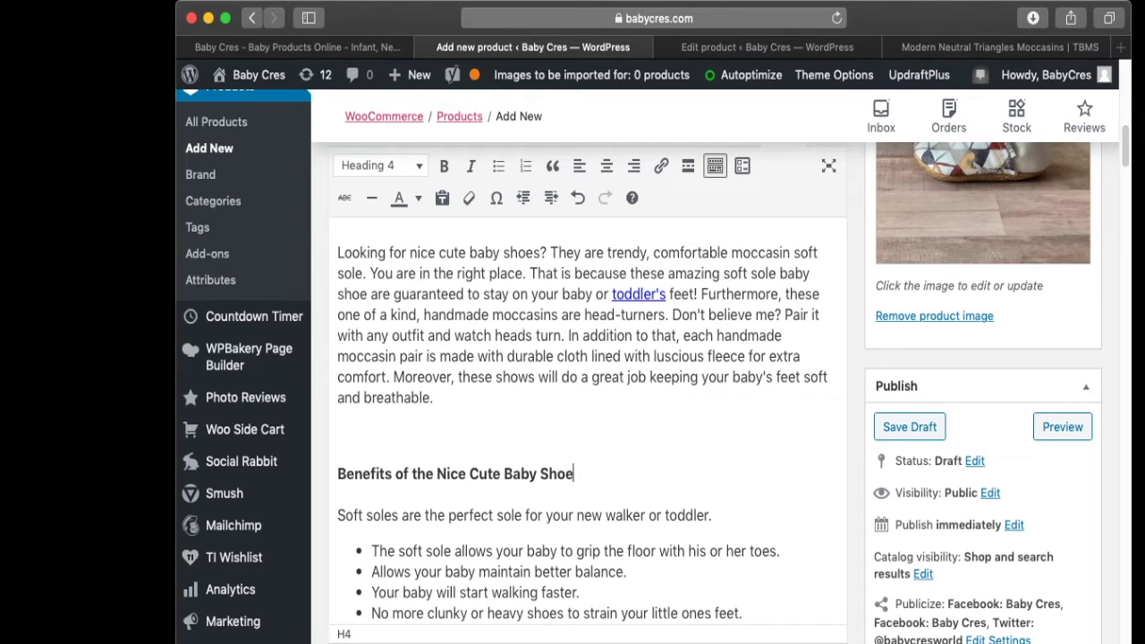
- Insert "in these nice cute baby shoe" after "Soft soles" in the sentence under the benefits heading
{"action": "left_click", "coordinate": [399, 516]}
{"action": "scroll", "coordinate": [399, 516], "scroll_direction": "down", "scroll_amount": 1}
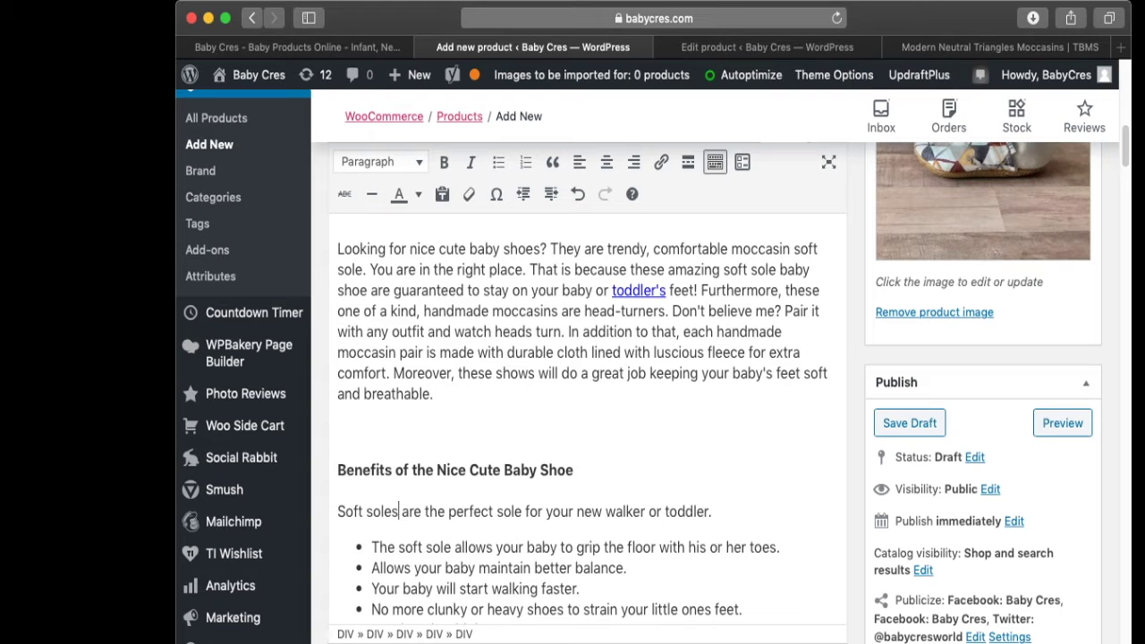
{"action": "type", "text": "in"}
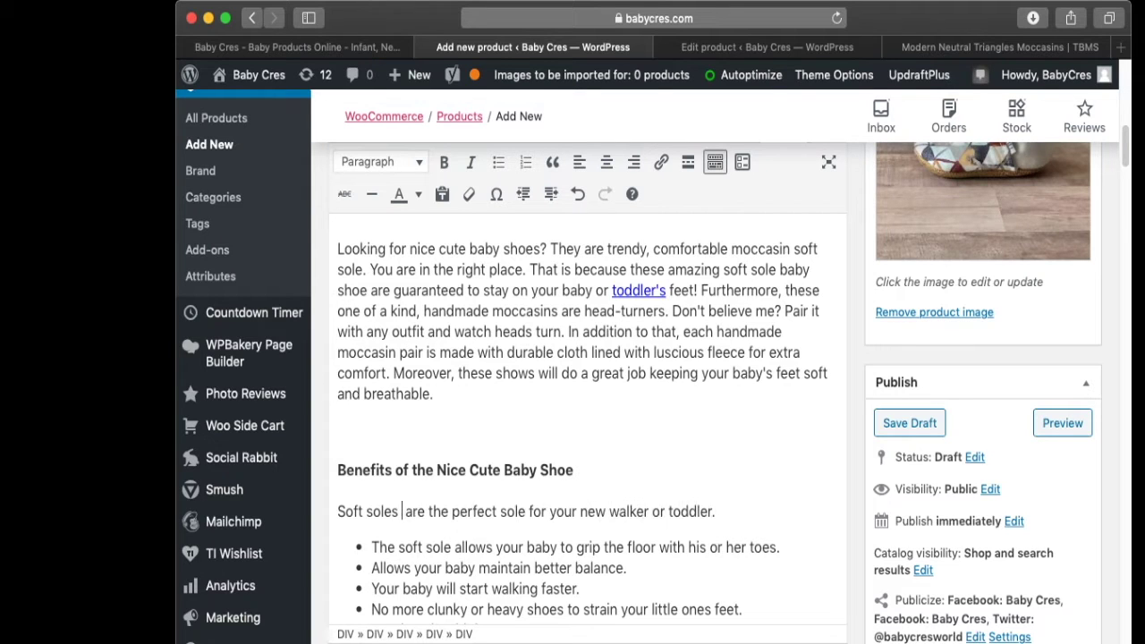
{"action": "type", "text": " these nice"}
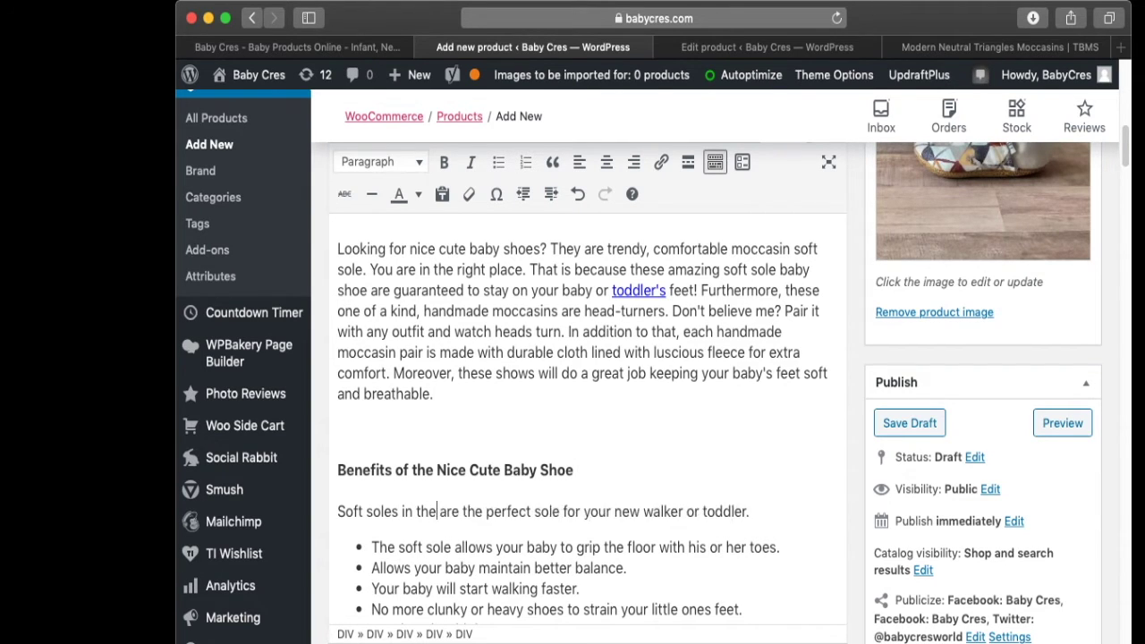
{"action": "type", "text": " cut"}
{"action": "key", "text": "BackSpace"}
{"action": "key", "text": "BackSpace"}
{"action": "key", "text": "BackSpace"}
{"action": "type", "text": "cute baby shoe"}
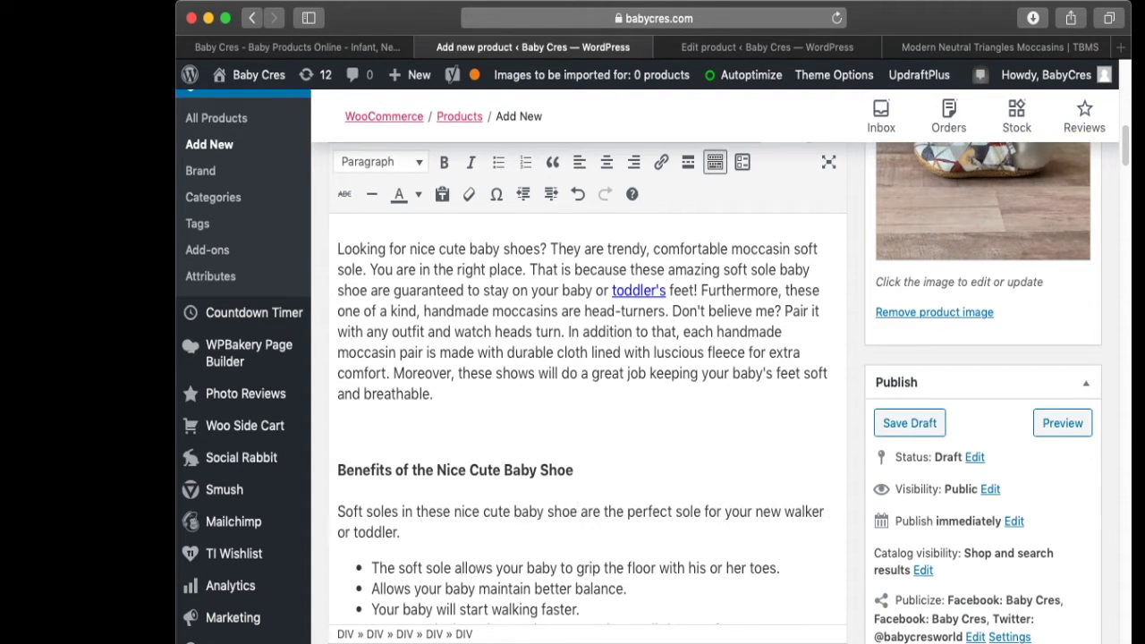
- Make "shoe" plural in both the benefits heading and the sentence below it
{"action": "left_click", "coordinate": [573, 470]}
{"action": "type", "text": "s"}
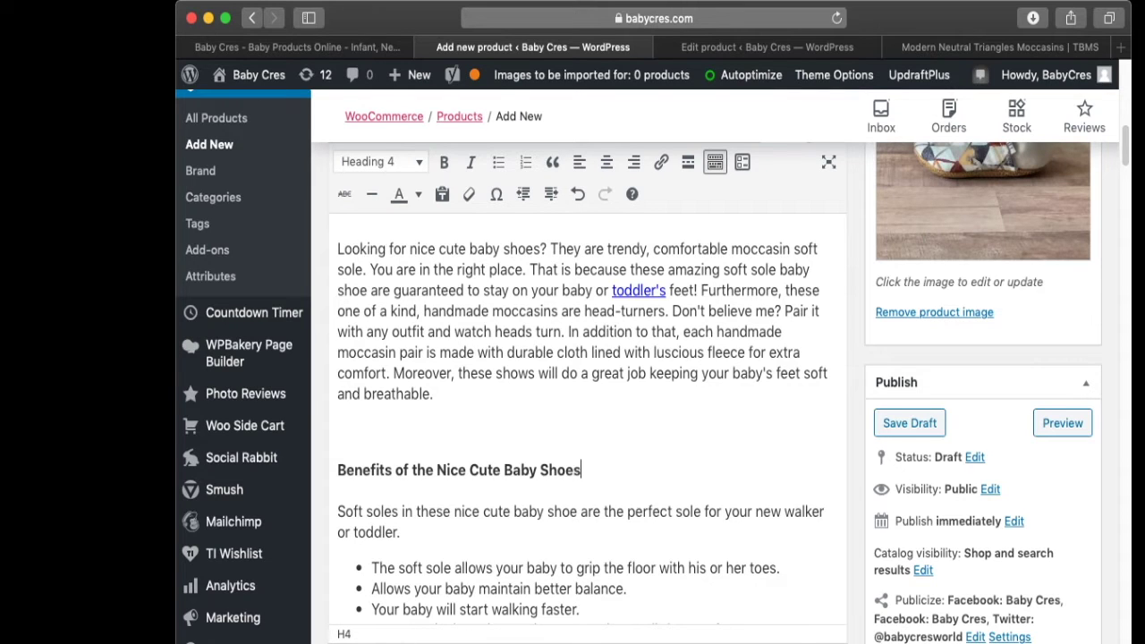
{"action": "left_click", "coordinate": [577, 512]}
{"action": "type", "text": "s"}
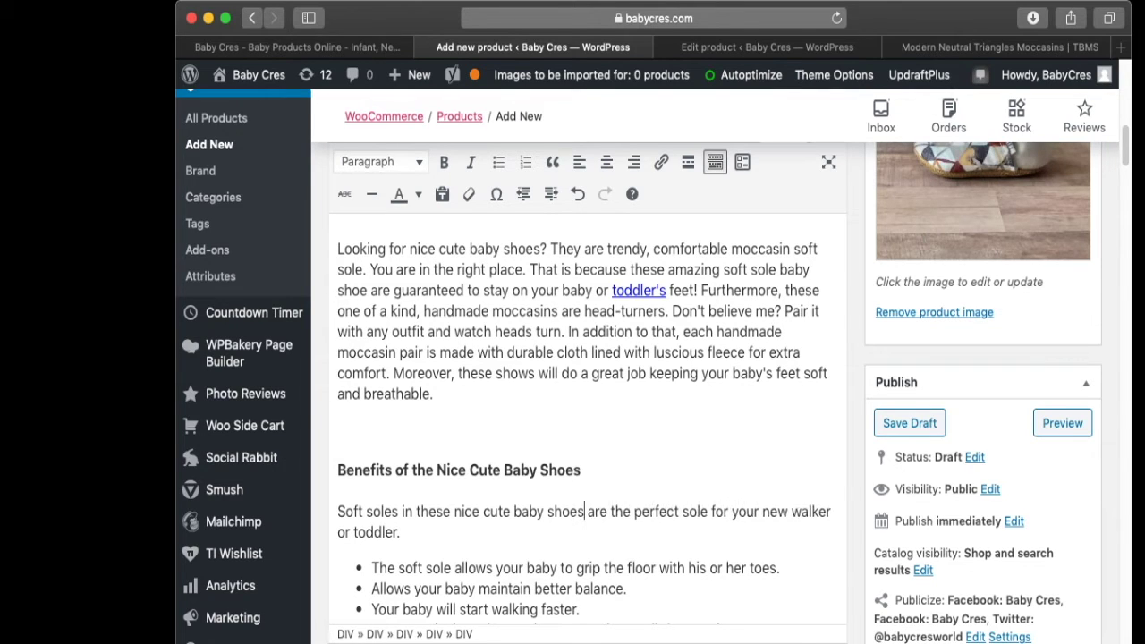
{"action": "left_click", "coordinate": [660, 512]}
{"action": "left_click", "coordinate": [402, 532]}
- Add the keyphrase words to the brand heading so it reads "The Perfect Brand of Nice Cute Baby Shoes"
{"action": "scroll", "coordinate": [582, 358], "scroll_direction": "down", "scroll_amount": 2}
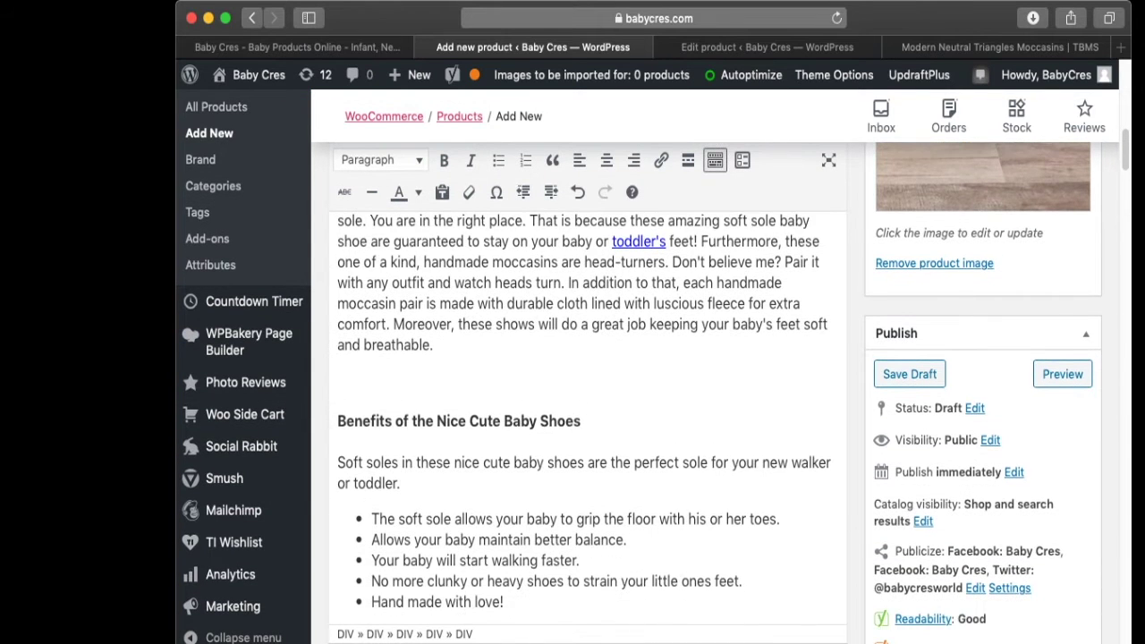
{"action": "scroll", "coordinate": [581, 393], "scroll_direction": "down", "scroll_amount": 10}
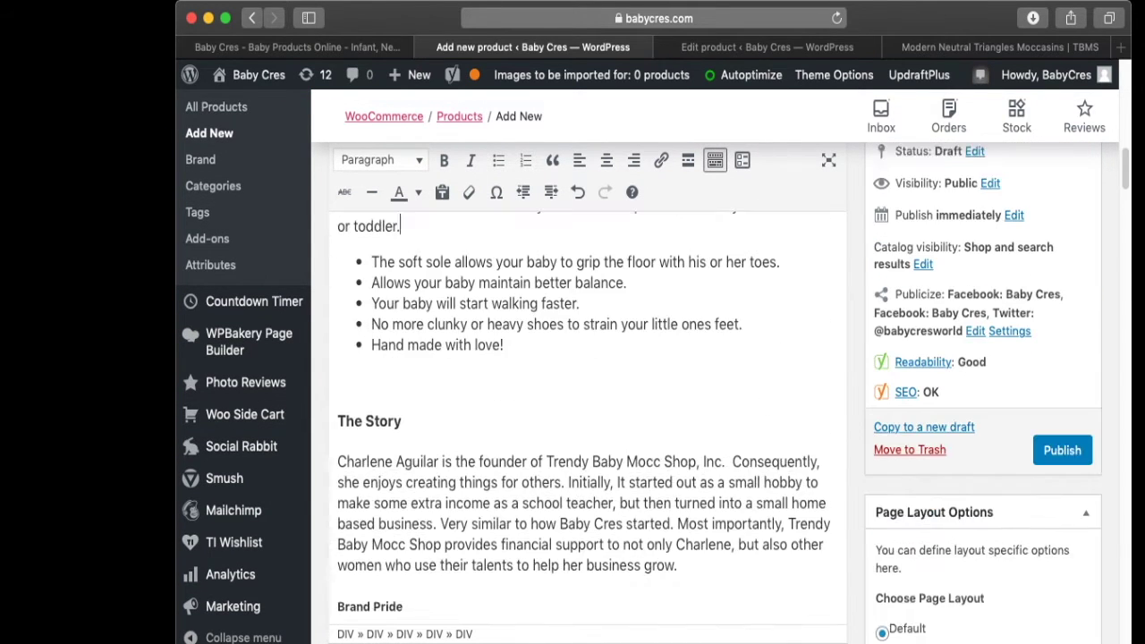
{"action": "scroll", "coordinate": [582, 394], "scroll_direction": "down", "scroll_amount": 2}
{"action": "scroll", "coordinate": [582, 394], "scroll_direction": "down", "scroll_amount": 1}
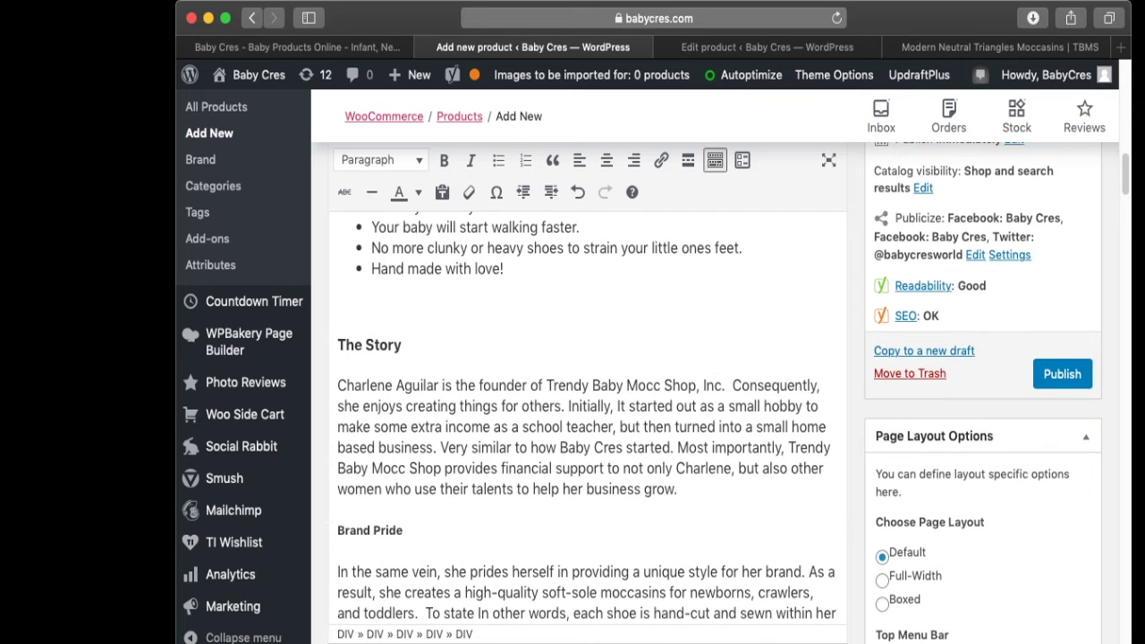
{"action": "scroll", "coordinate": [582, 394], "scroll_direction": "down", "scroll_amount": 8}
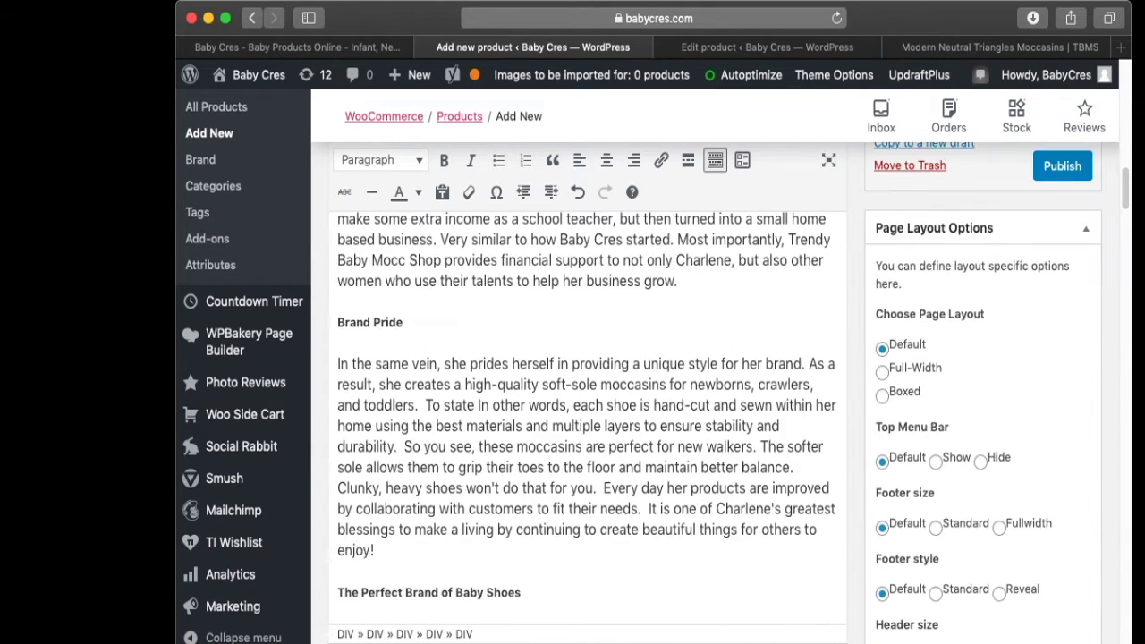
{"action": "scroll", "coordinate": [581, 393], "scroll_direction": "up", "scroll_amount": 6}
{"action": "scroll", "coordinate": [581, 394], "scroll_direction": "down", "scroll_amount": 8}
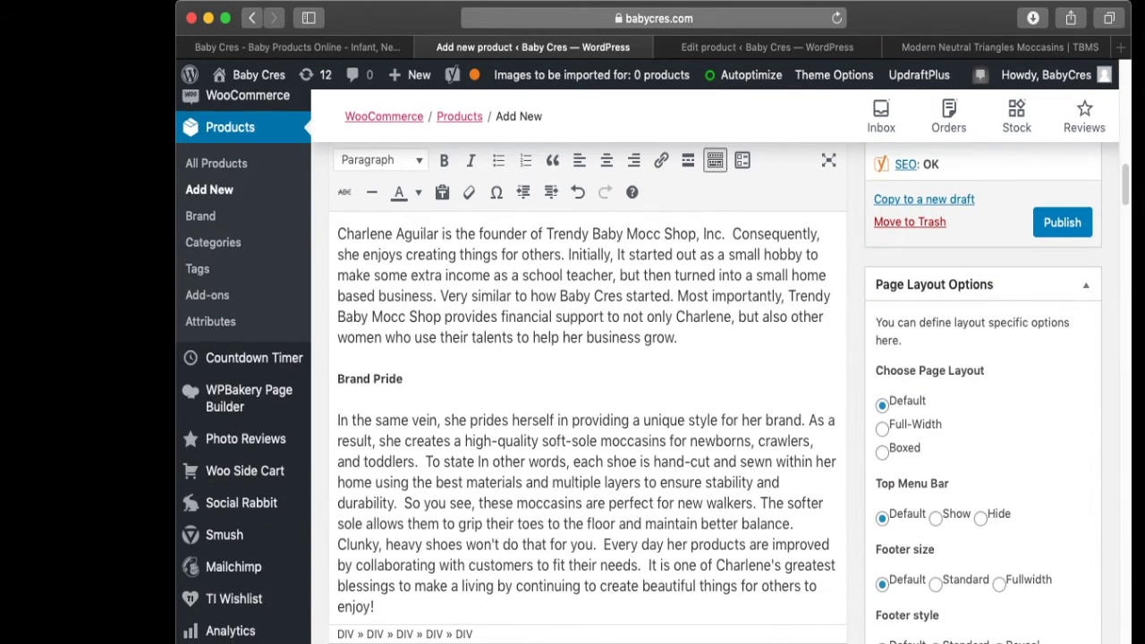
{"action": "scroll", "coordinate": [582, 394], "scroll_direction": "down", "scroll_amount": 6}
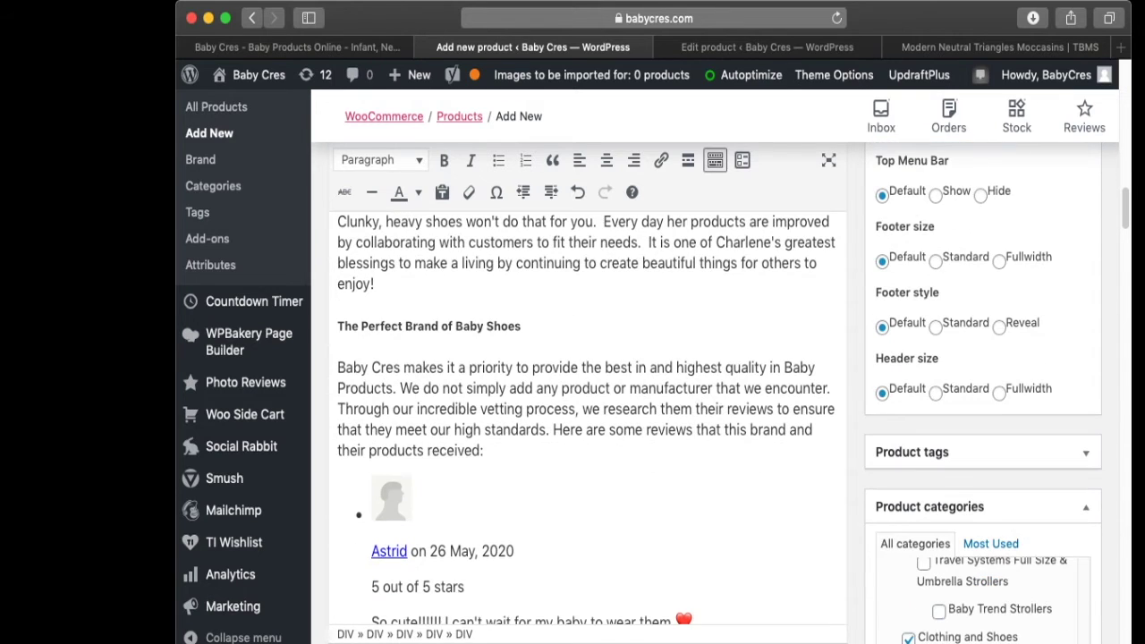
{"action": "left_click", "coordinate": [449, 325]}
{"action": "left_click", "coordinate": [456, 325]}
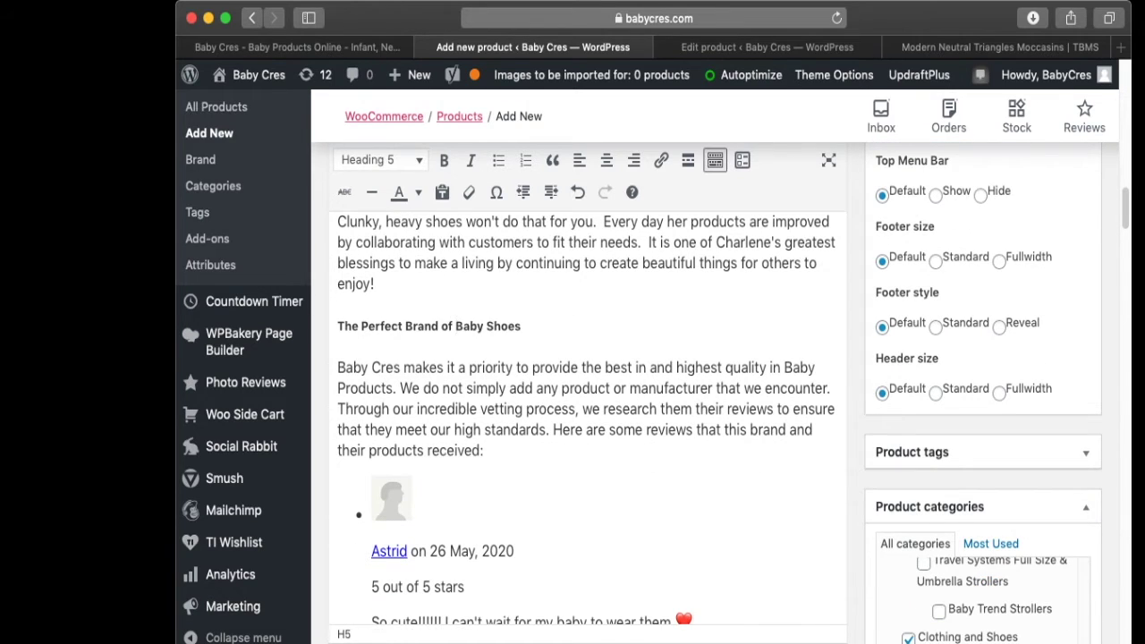
{"action": "type", "text": "Nice Cute"}
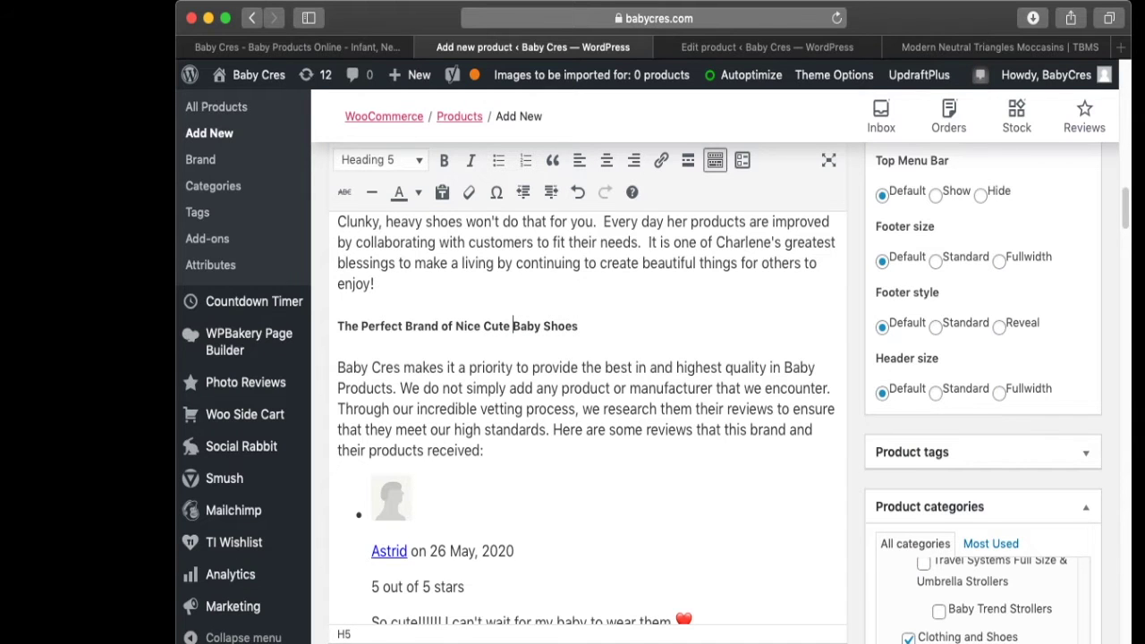
- Reword the features heading near the end of the description to "Features of the Nice Cute Baby Shoes"
{"action": "scroll", "coordinate": [586, 394], "scroll_direction": "down", "scroll_amount": 3}
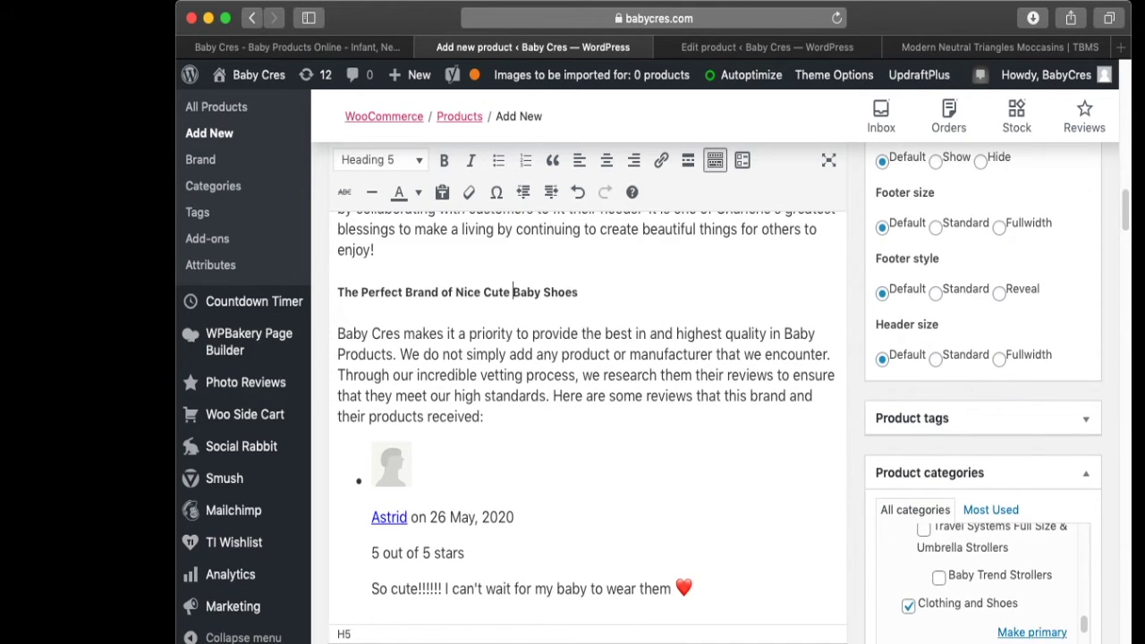
{"action": "scroll", "coordinate": [587, 394], "scroll_direction": "down", "scroll_amount": 15}
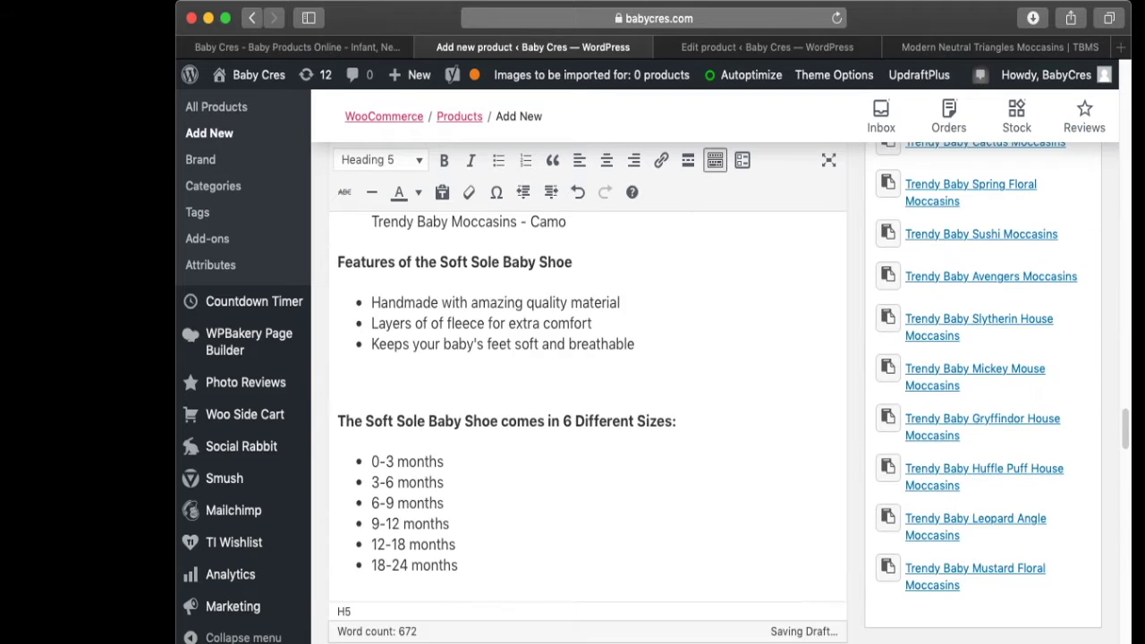
{"action": "scroll", "coordinate": [587, 394], "scroll_direction": "up", "scroll_amount": 15}
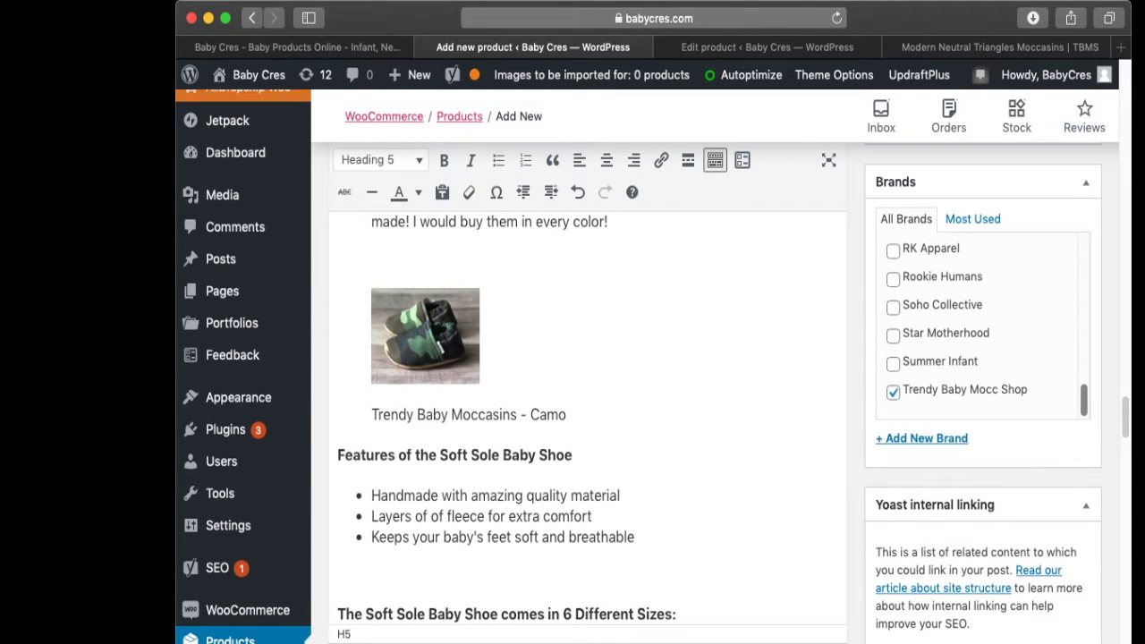
{"action": "left_click", "coordinate": [440, 435]}
{"action": "left_click_drag", "start_coordinate": [439, 434], "coordinate": [499, 434]}
{"action": "type", "text": "Nice Cute Baby Shoe"}
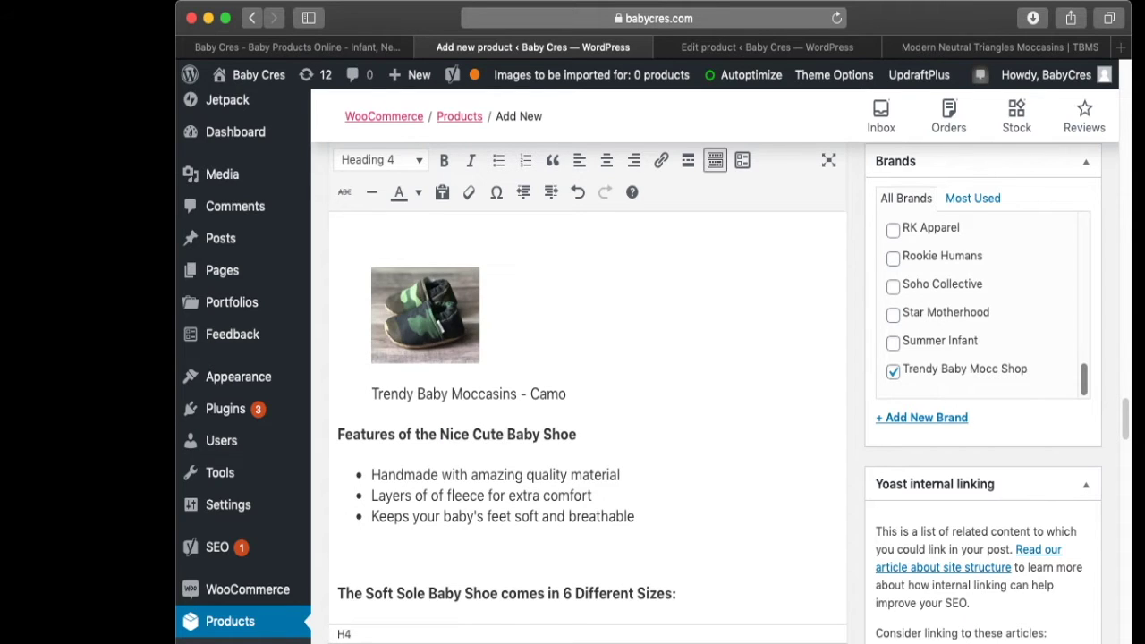
{"action": "type", "text": "s"}
- Recheck the SEO analysis problems, improvements and good results, especially the keyphrase density check
{"action": "scroll", "coordinate": [588, 394], "scroll_direction": "down", "scroll_amount": 10}
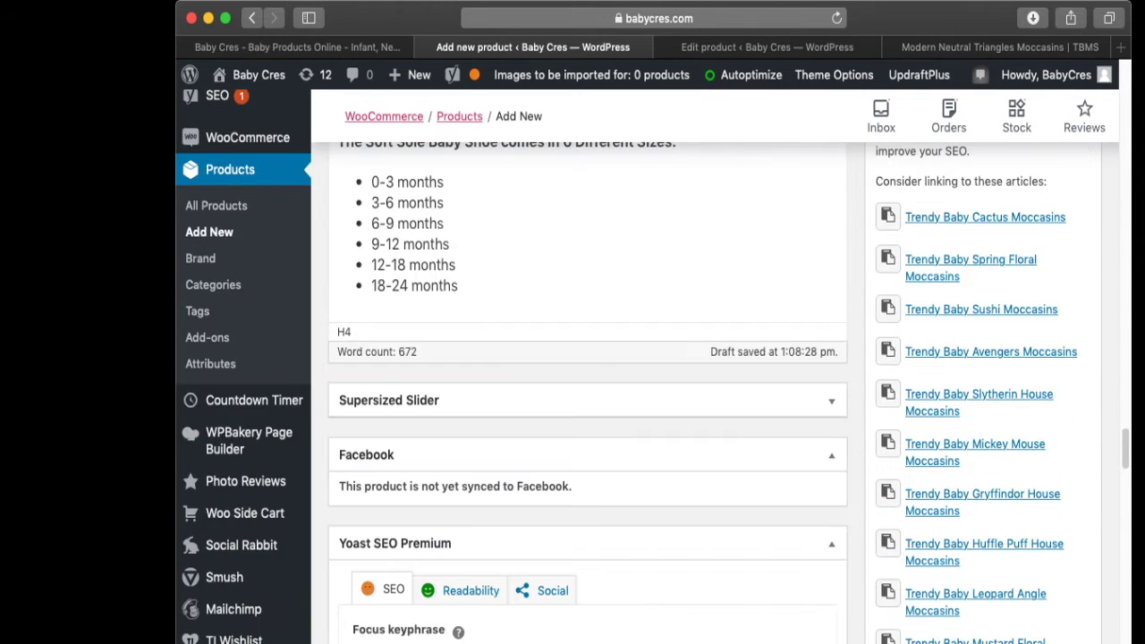
{"action": "scroll", "coordinate": [587, 394], "scroll_direction": "down", "scroll_amount": 18}
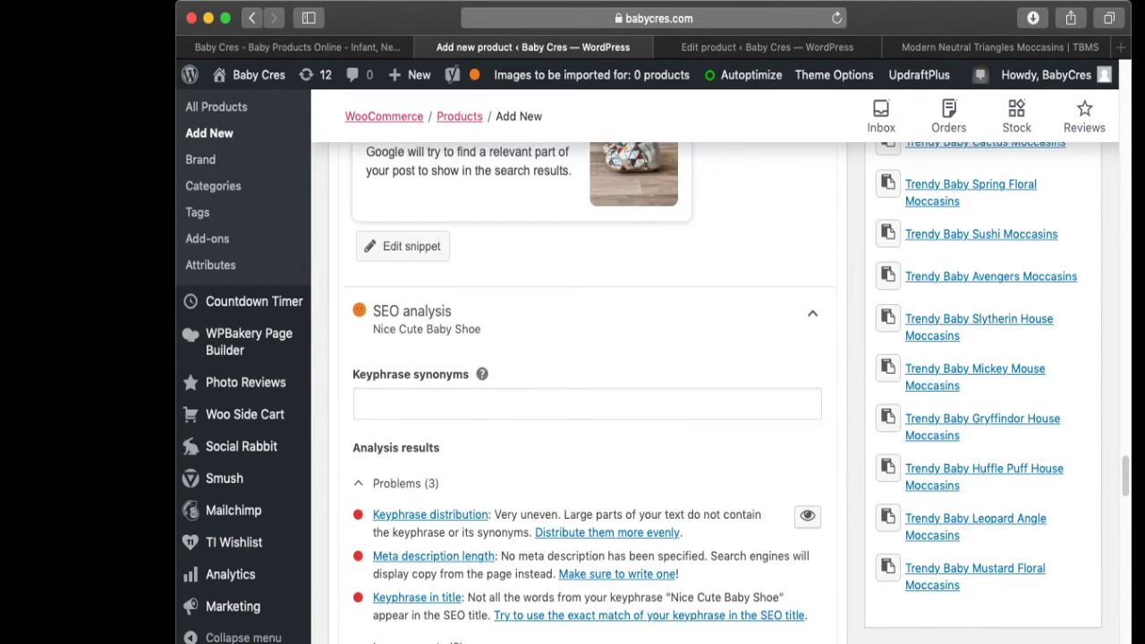
{"action": "scroll", "coordinate": [588, 394], "scroll_direction": "down", "scroll_amount": 3}
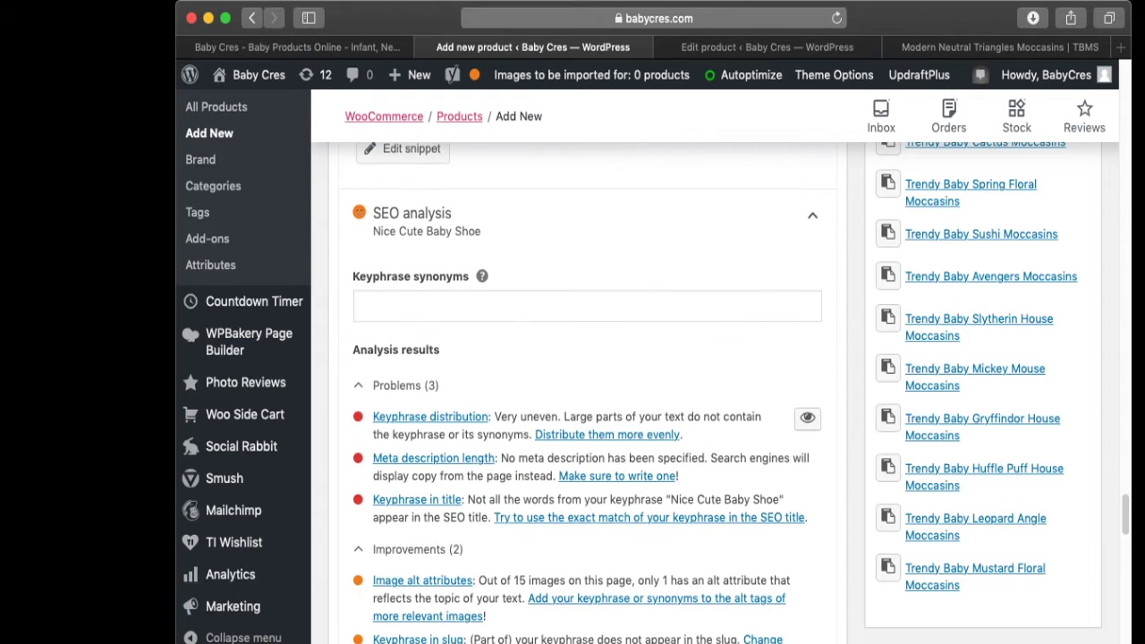
{"action": "scroll", "coordinate": [583, 391], "scroll_direction": "down", "scroll_amount": 4}
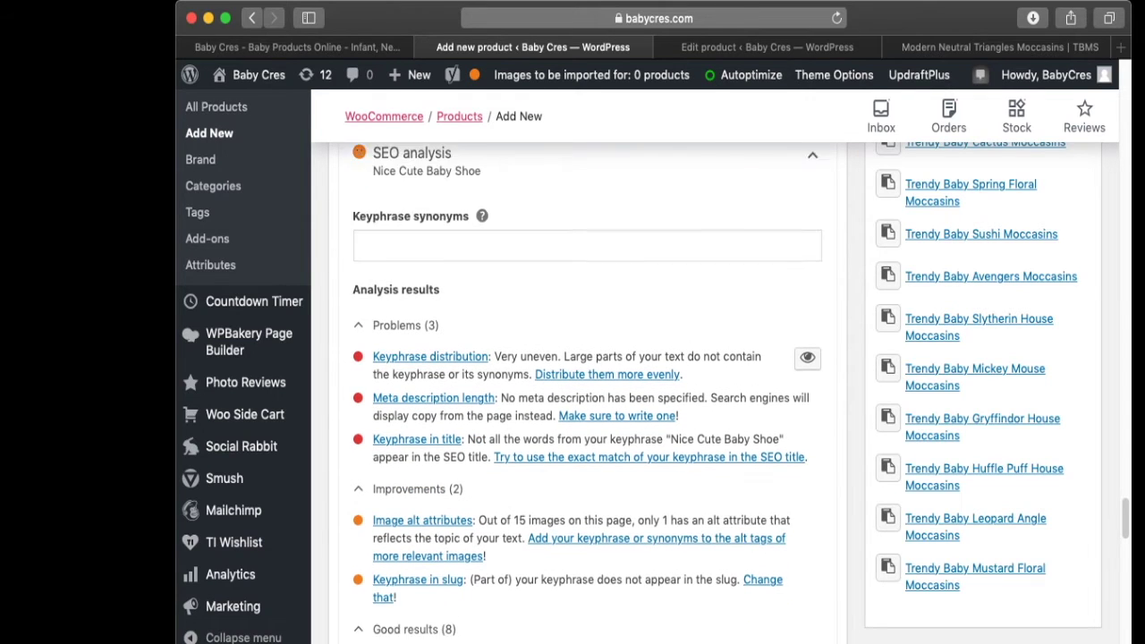
{"action": "scroll", "coordinate": [588, 390], "scroll_direction": "down", "scroll_amount": 8}
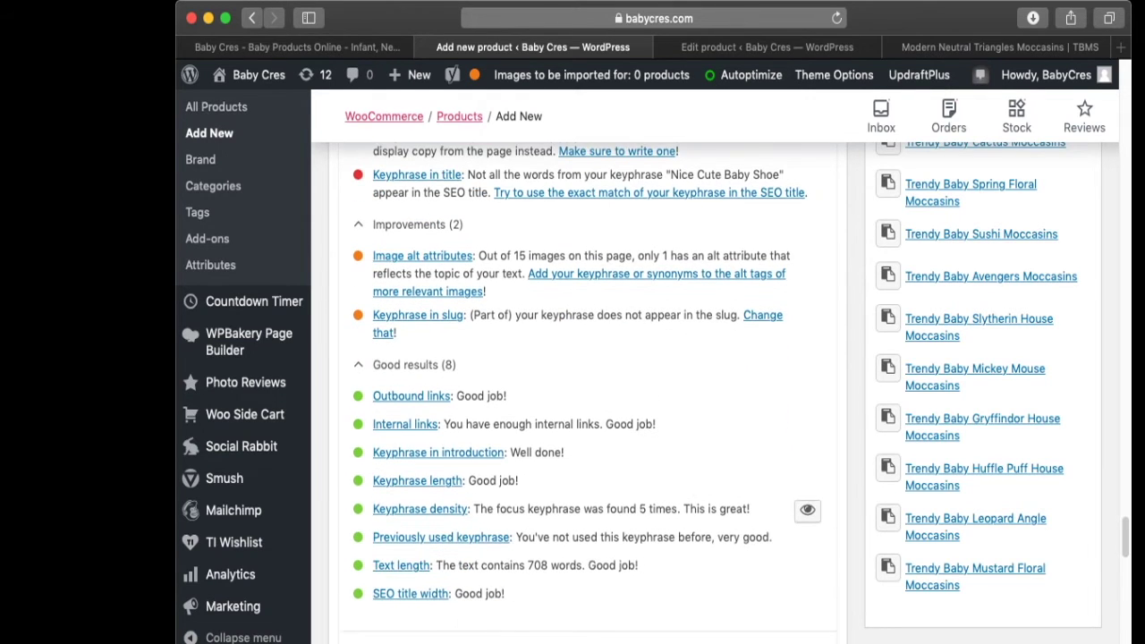
{"action": "scroll", "coordinate": [588, 391], "scroll_direction": "down", "scroll_amount": 1}
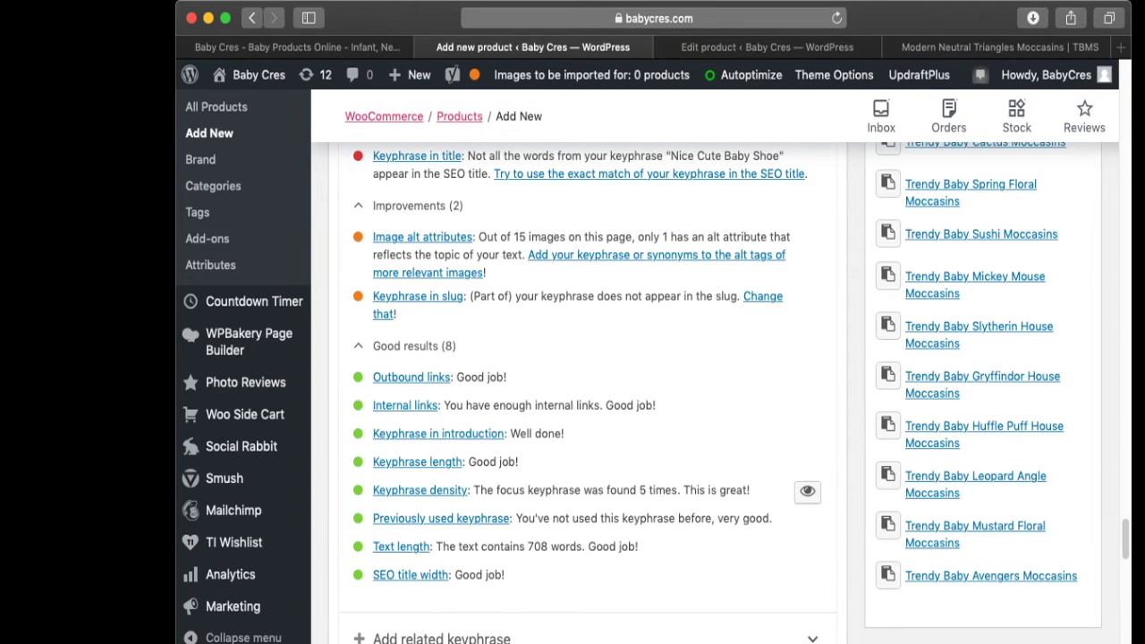
{"action": "left_click_drag", "start_coordinate": [751, 490], "coordinate": [372, 490]}
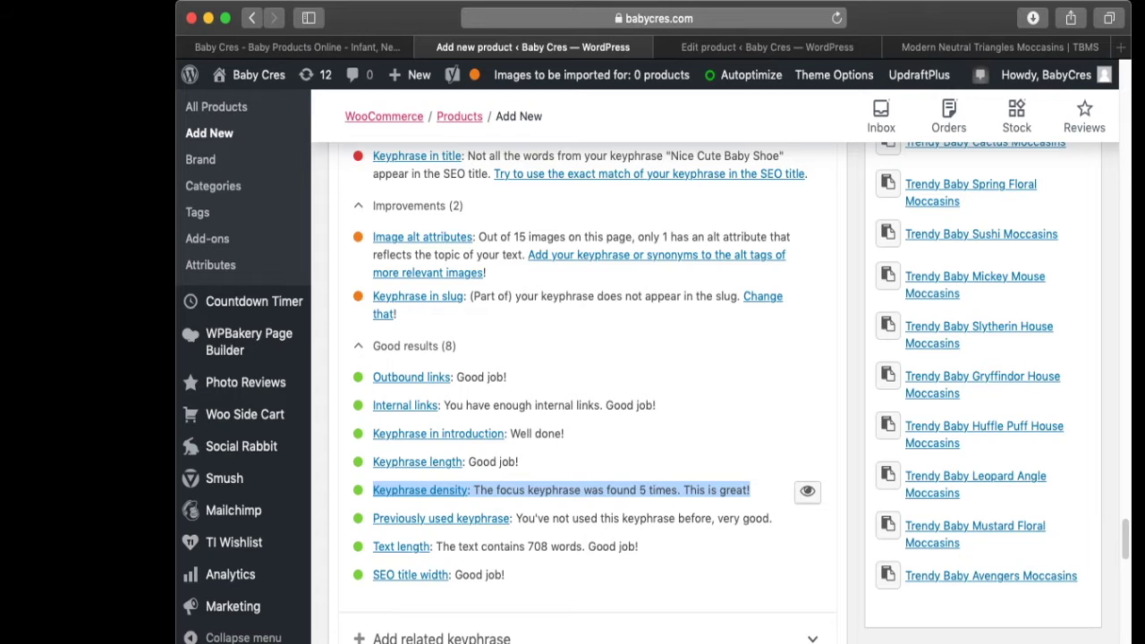
{"action": "scroll", "coordinate": [588, 394], "scroll_direction": "up", "scroll_amount": 4}
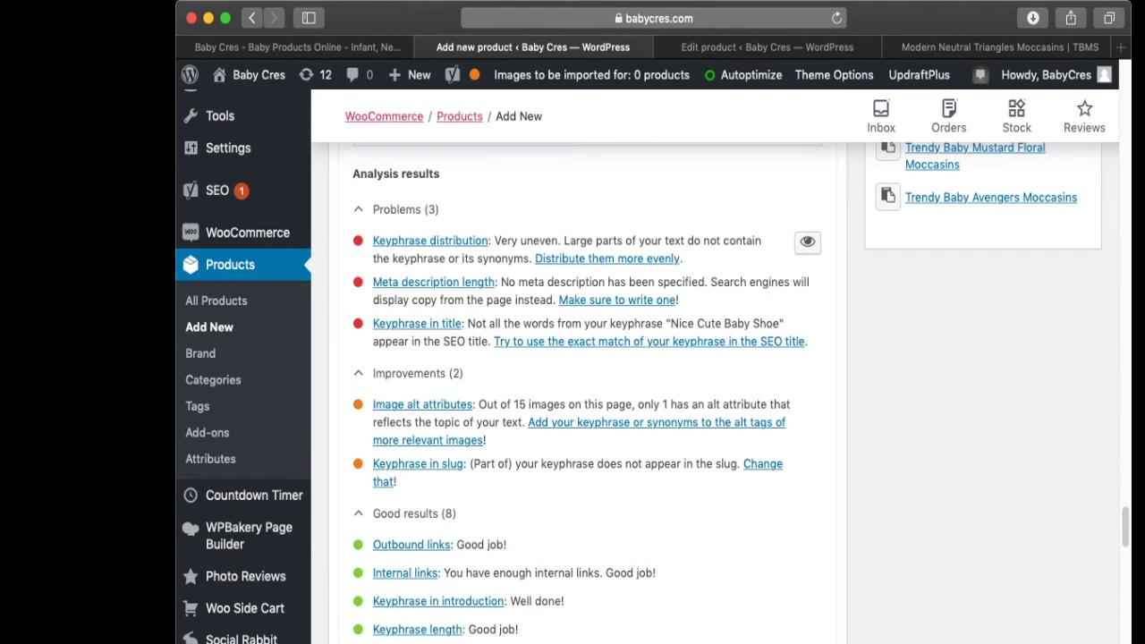
- Examine the meta description length problem and compare the product's Google preview as desktop and mobile results
{"action": "scroll", "coordinate": [638, 366], "scroll_direction": "up", "scroll_amount": 1}
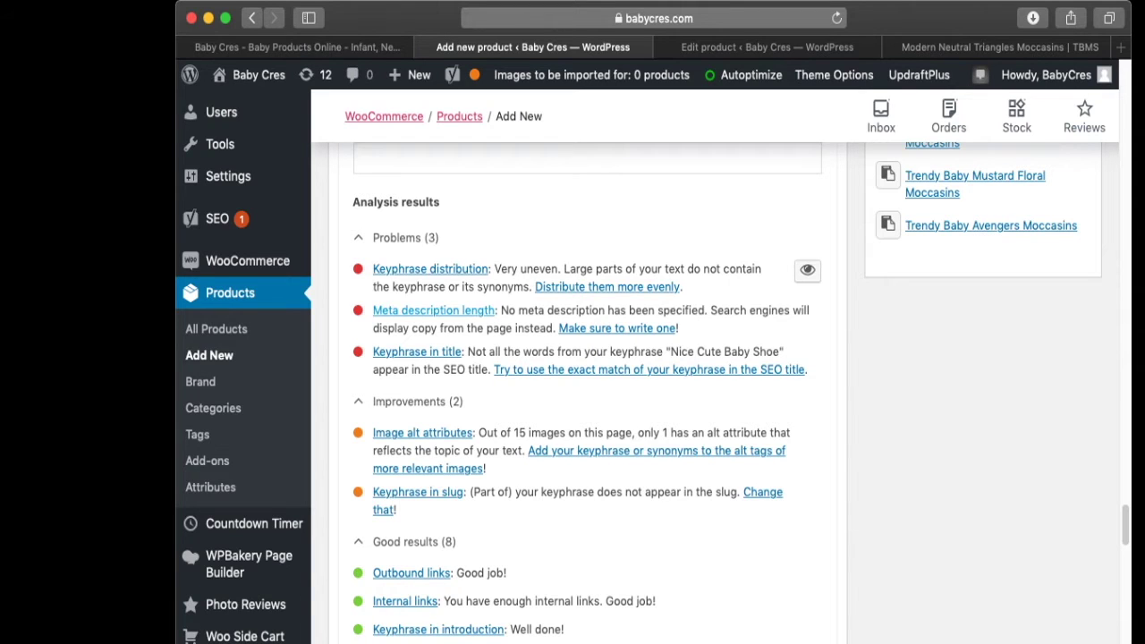
{"action": "left_click_drag", "start_coordinate": [501, 310], "coordinate": [680, 328]}
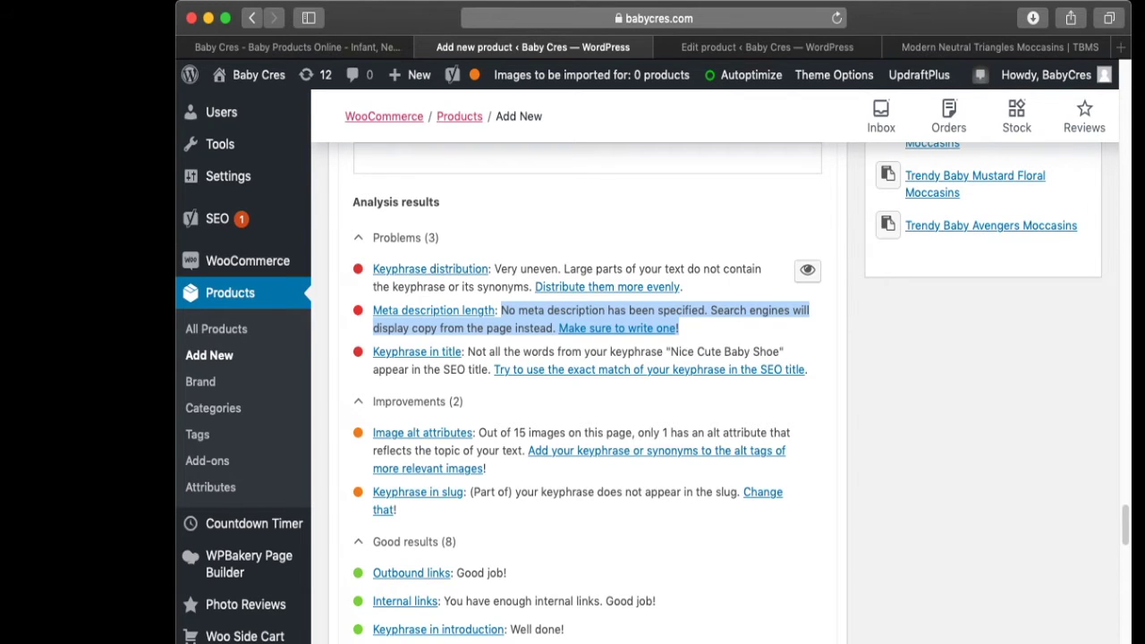
{"action": "scroll", "coordinate": [573, 376], "scroll_direction": "up", "scroll_amount": 5}
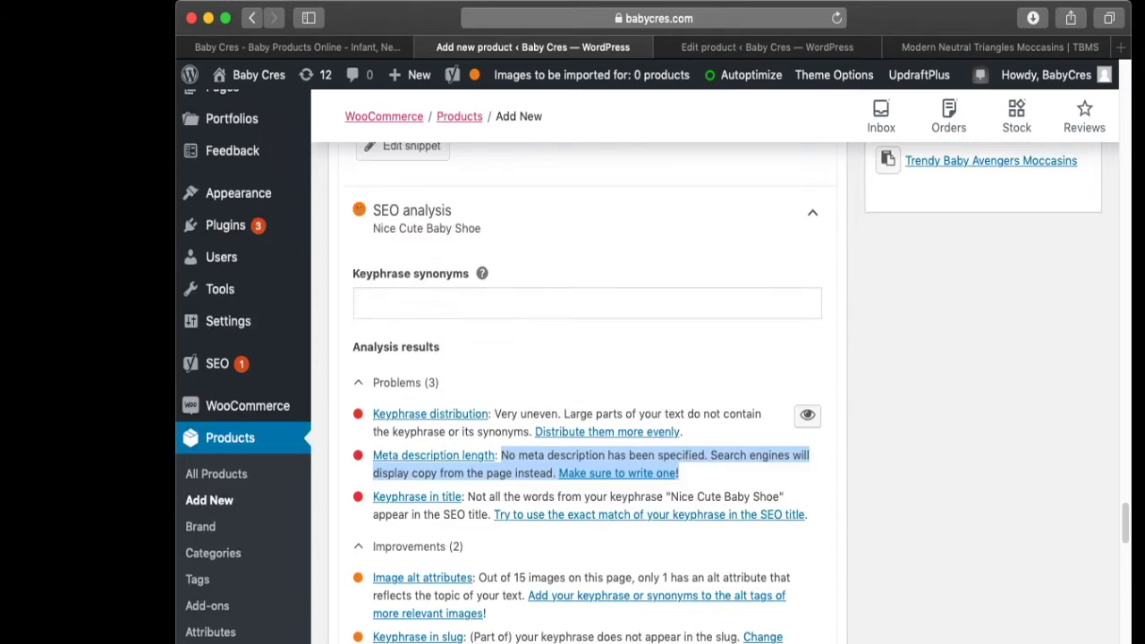
{"action": "scroll", "coordinate": [573, 393], "scroll_direction": "down", "scroll_amount": 1}
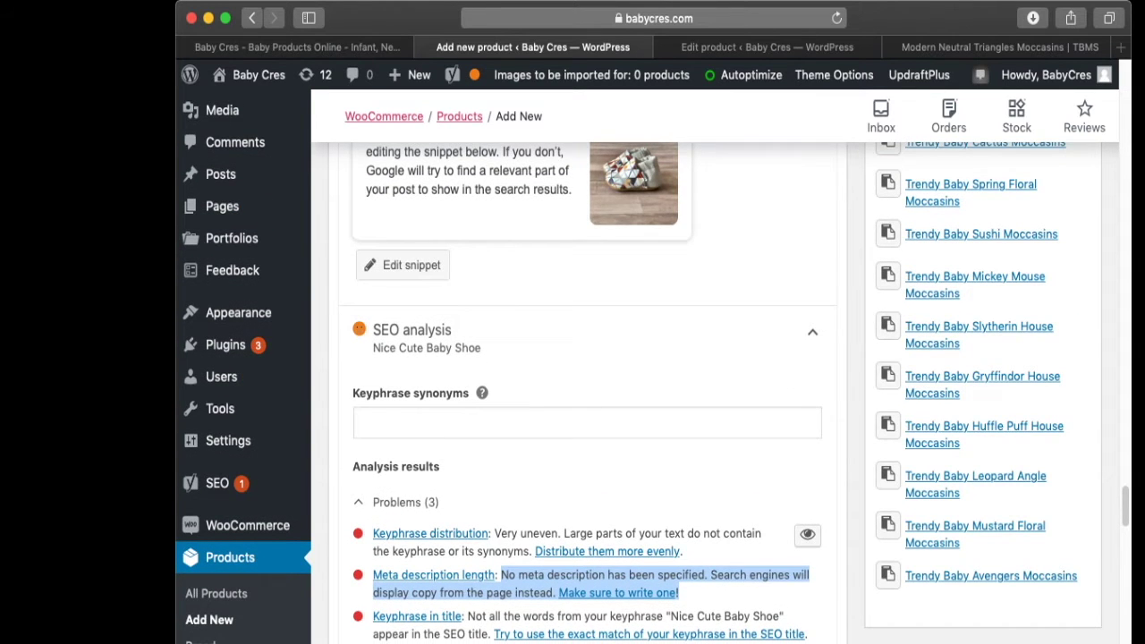
{"action": "scroll", "coordinate": [573, 376], "scroll_direction": "up", "scroll_amount": 5}
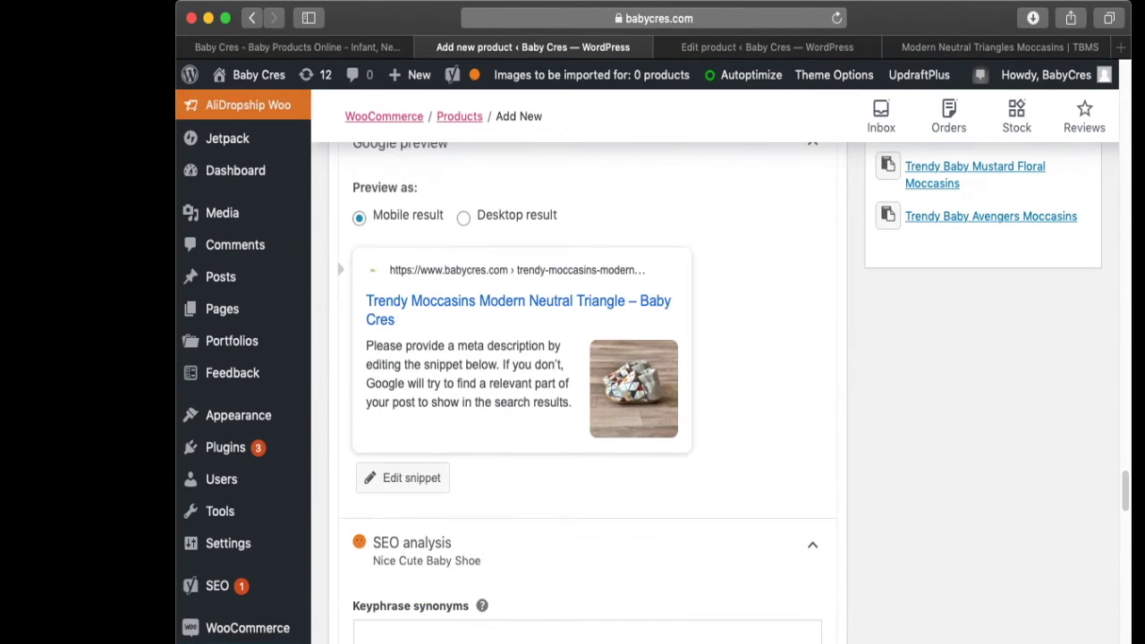
{"action": "scroll", "coordinate": [573, 375], "scroll_direction": "up", "scroll_amount": 7}
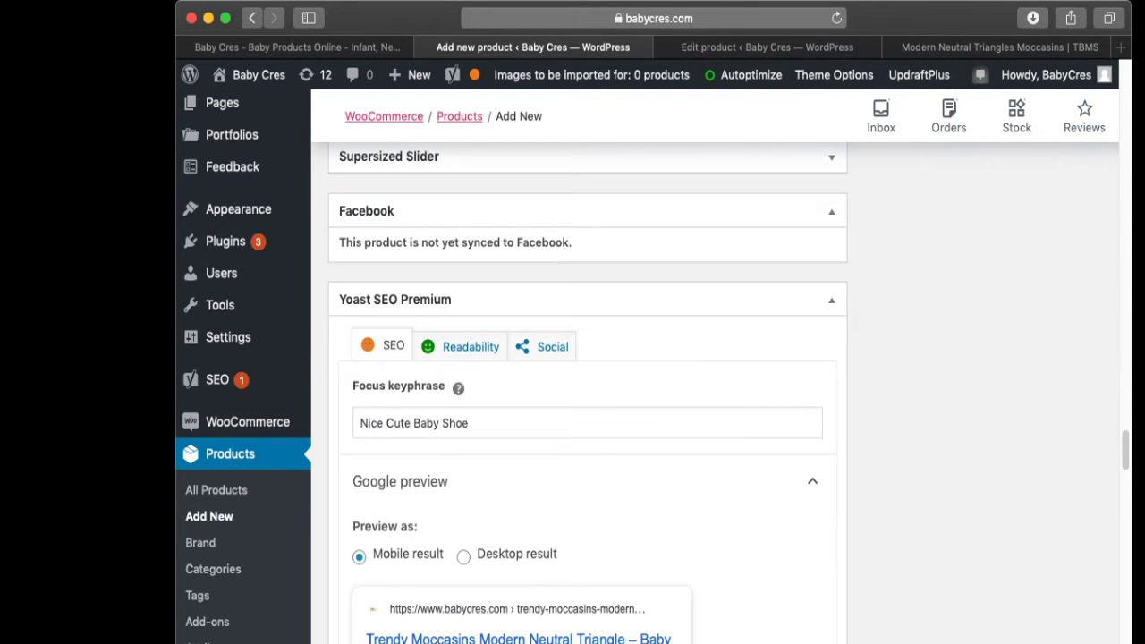
{"action": "scroll", "coordinate": [572, 375], "scroll_direction": "down", "scroll_amount": 3}
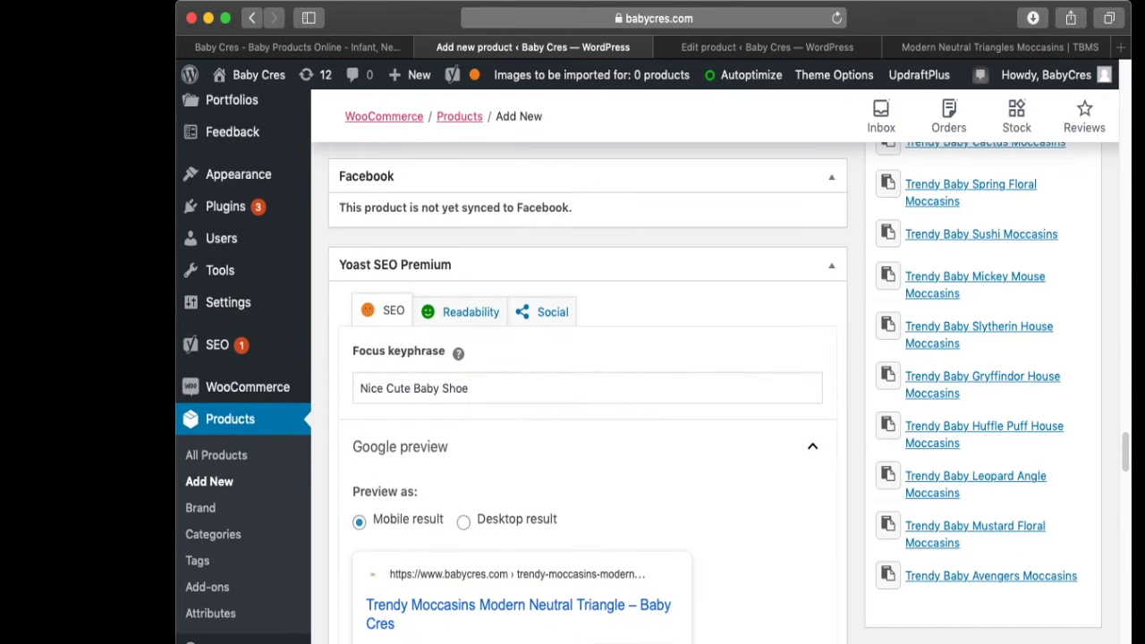
{"action": "scroll", "coordinate": [573, 376], "scroll_direction": "down", "scroll_amount": 3}
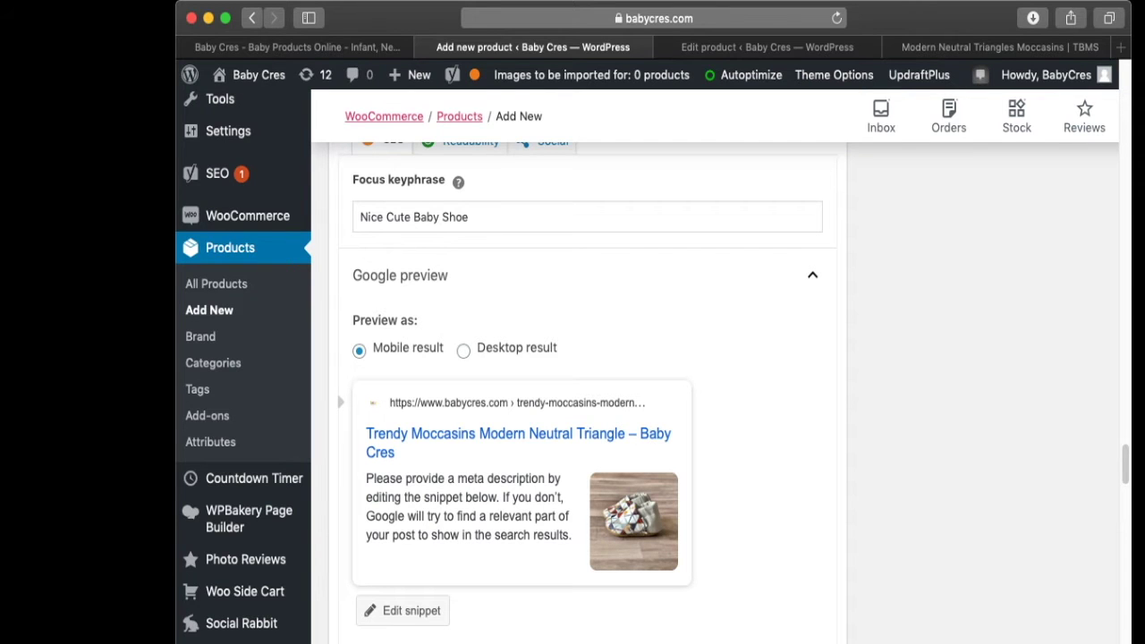
{"action": "scroll", "coordinate": [572, 375], "scroll_direction": "down", "scroll_amount": 1}
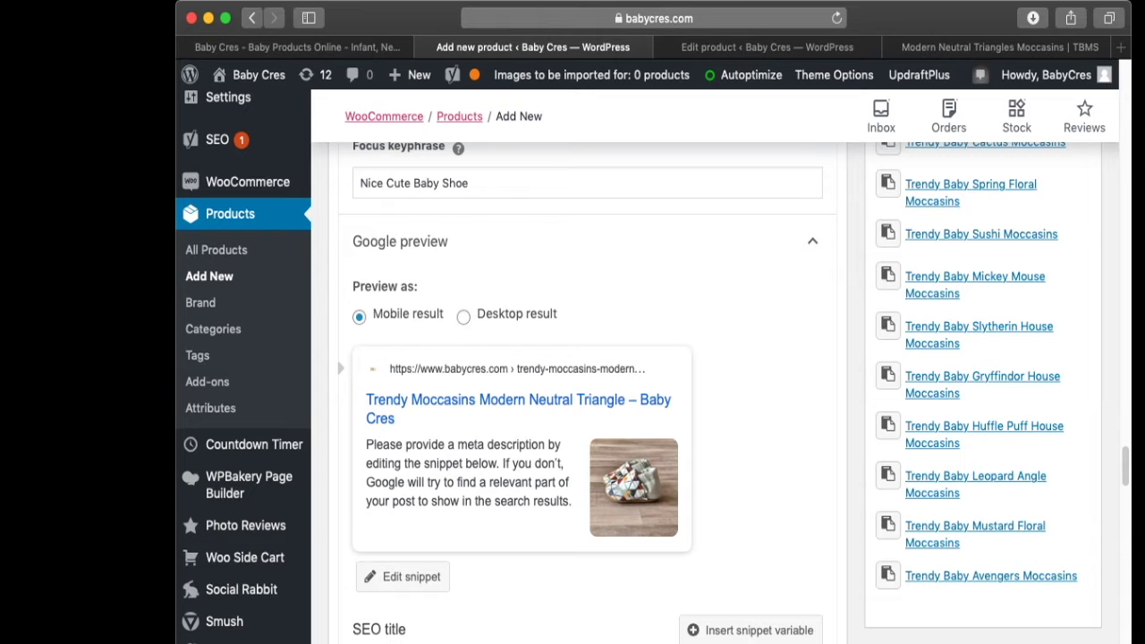
{"action": "left_click", "coordinate": [464, 317]}
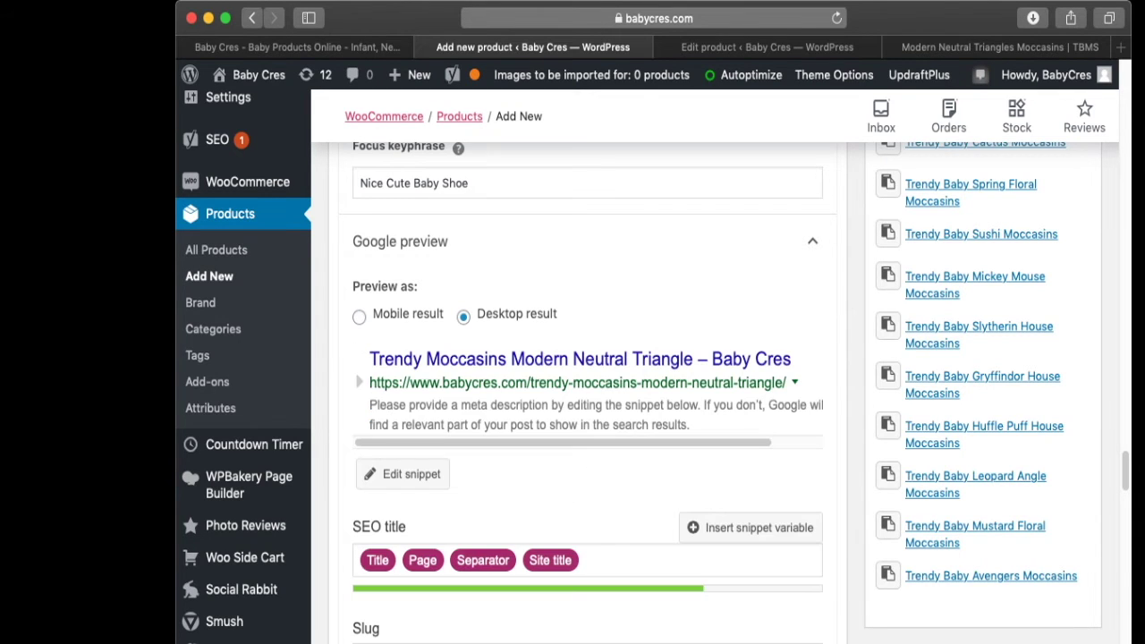
{"action": "left_click", "coordinate": [359, 316]}
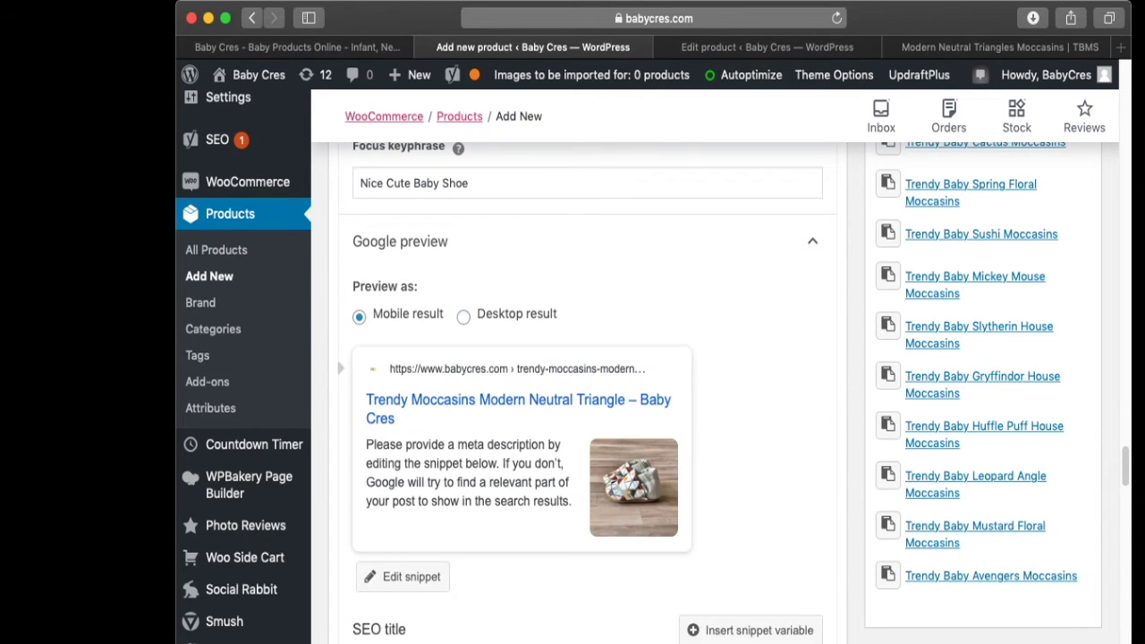
- Enter meta description "Sole Baby Shoe assists your baby with walking. These amazing soft sole shoes are guaranteed to stay on your baby or toddler's feet! Shop now"
{"action": "scroll", "coordinate": [506, 366], "scroll_direction": "down", "scroll_amount": 1}
{"action": "left_click", "coordinate": [402, 547]}
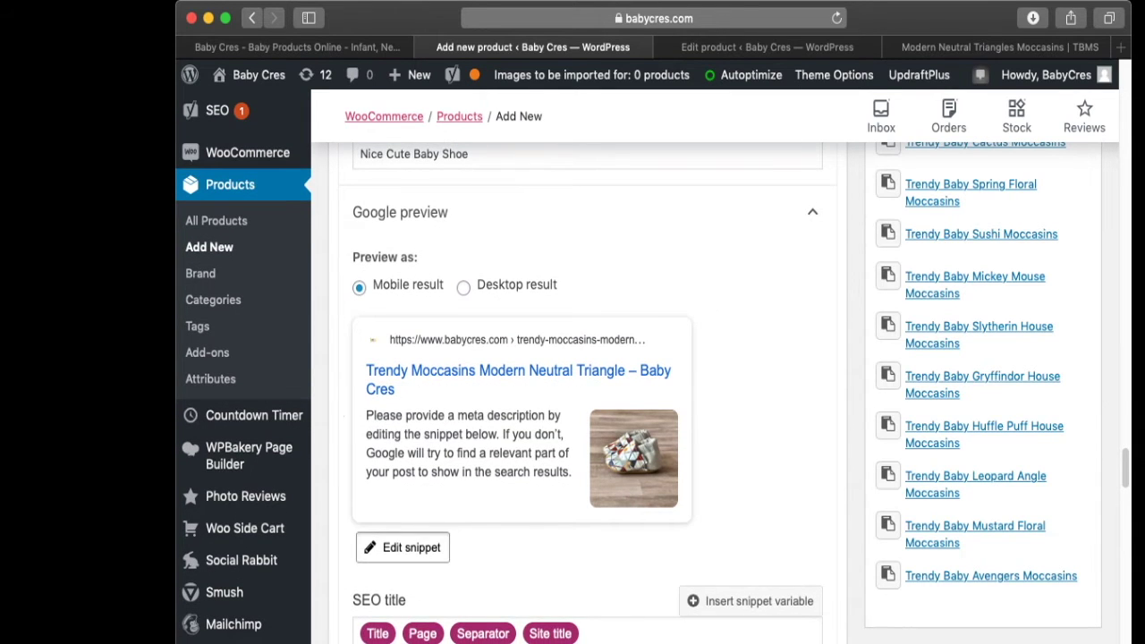
{"action": "scroll", "coordinate": [506, 394], "scroll_direction": "down", "scroll_amount": 1}
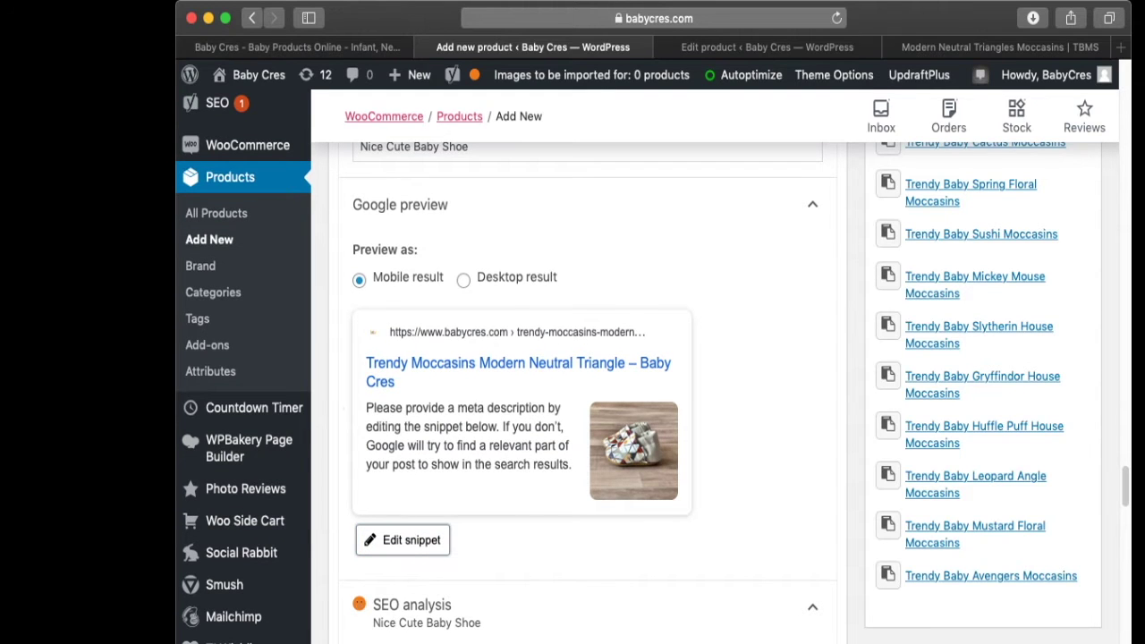
{"action": "scroll", "coordinate": [572, 394], "scroll_direction": "down", "scroll_amount": 3}
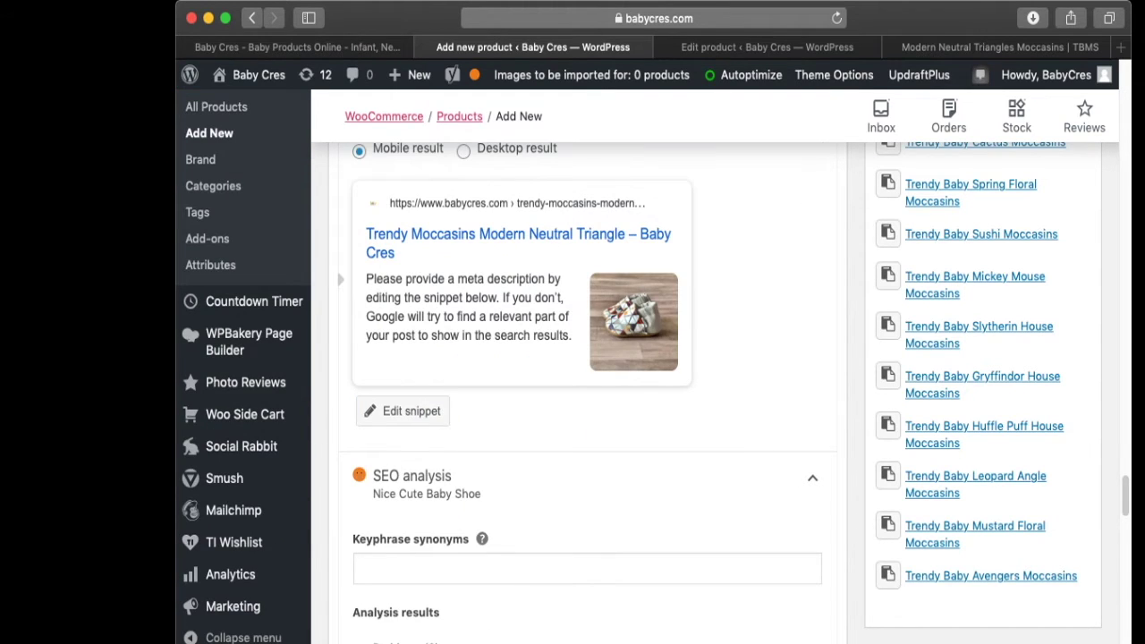
{"action": "left_click", "coordinate": [403, 412]}
{"action": "left_click", "coordinate": [403, 411]}
{"action": "scroll", "coordinate": [403, 411], "scroll_direction": "down", "scroll_amount": 1}
{"action": "left_click", "coordinate": [402, 409]}
{"action": "scroll", "coordinate": [507, 394], "scroll_direction": "down", "scroll_amount": 3}
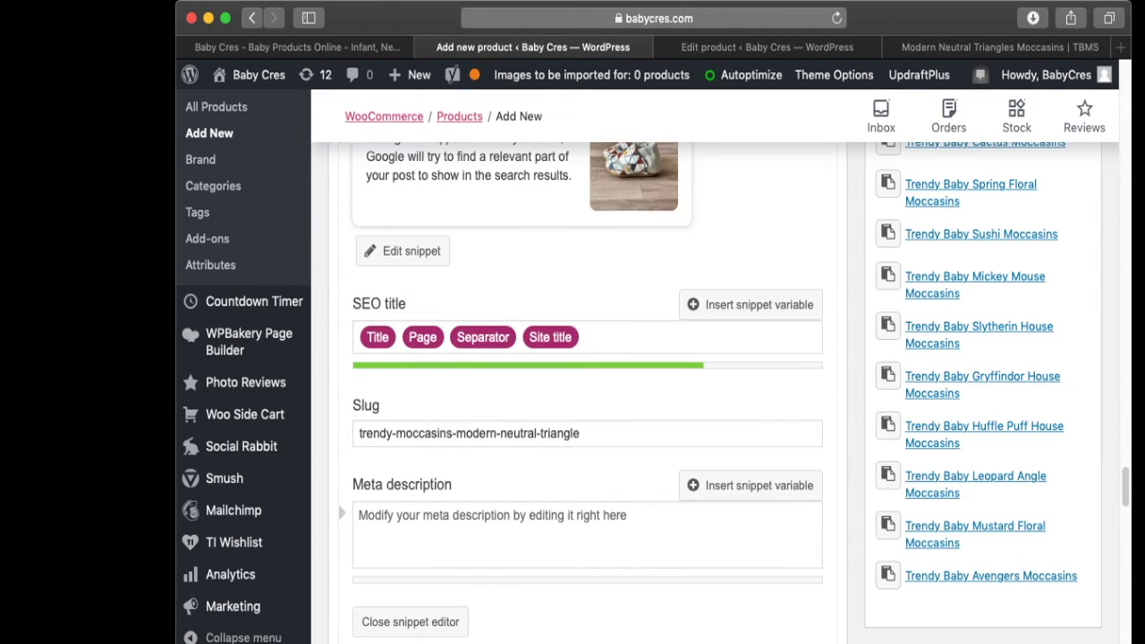
{"action": "left_click", "coordinate": [587, 534]}
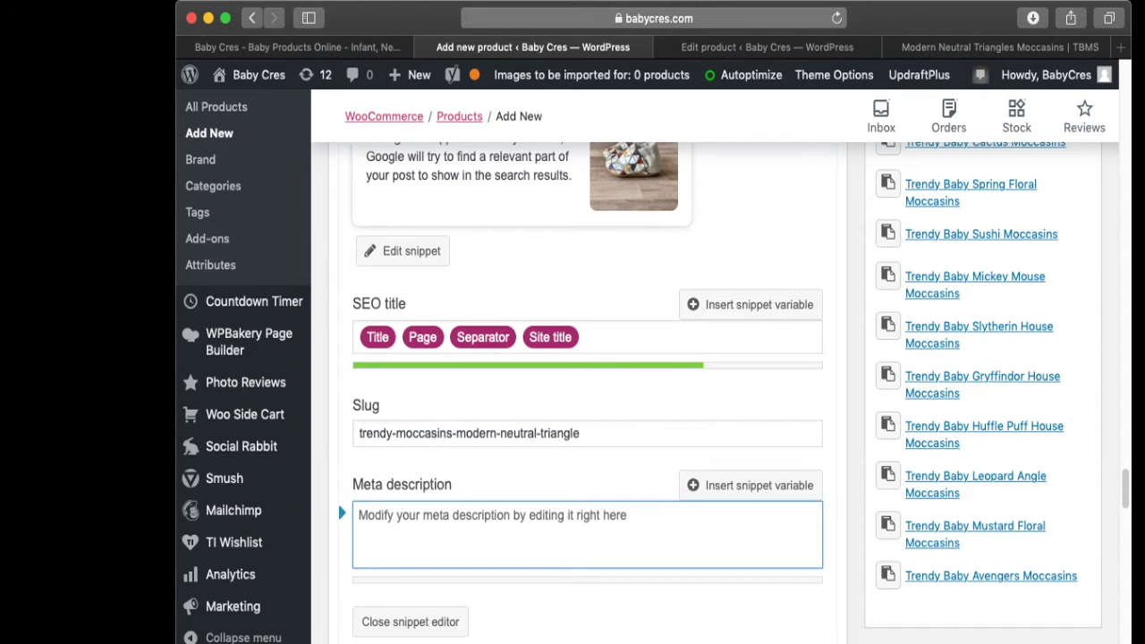
{"action": "type", "text": "Sole Baby Shoe assists your baby with walking. These amazing soft sole shoes are guaranteed to stay on your baby or toddler's feet! Shop now"}
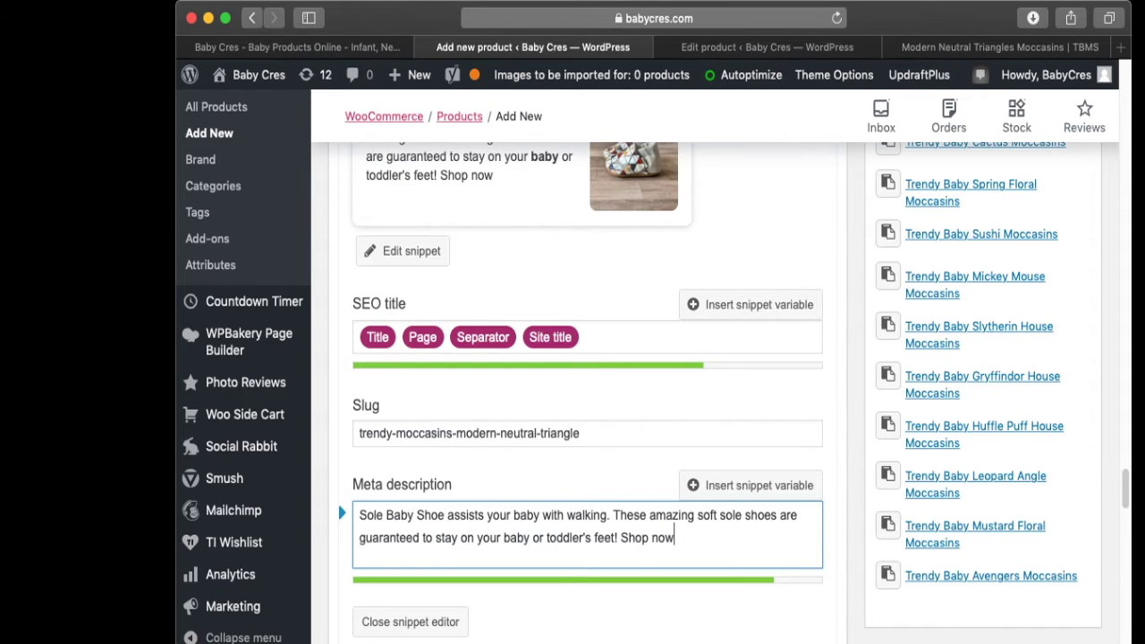
{"action": "left_click", "coordinate": [557, 537]}
{"action": "left_click", "coordinate": [665, 537]}
- Work the keyphrase into the meta description by inserting "Nice cute baby shoes from Tendy Mocc" at its beginning
{"action": "scroll", "coordinate": [666, 537], "scroll_direction": "down", "scroll_amount": 10}
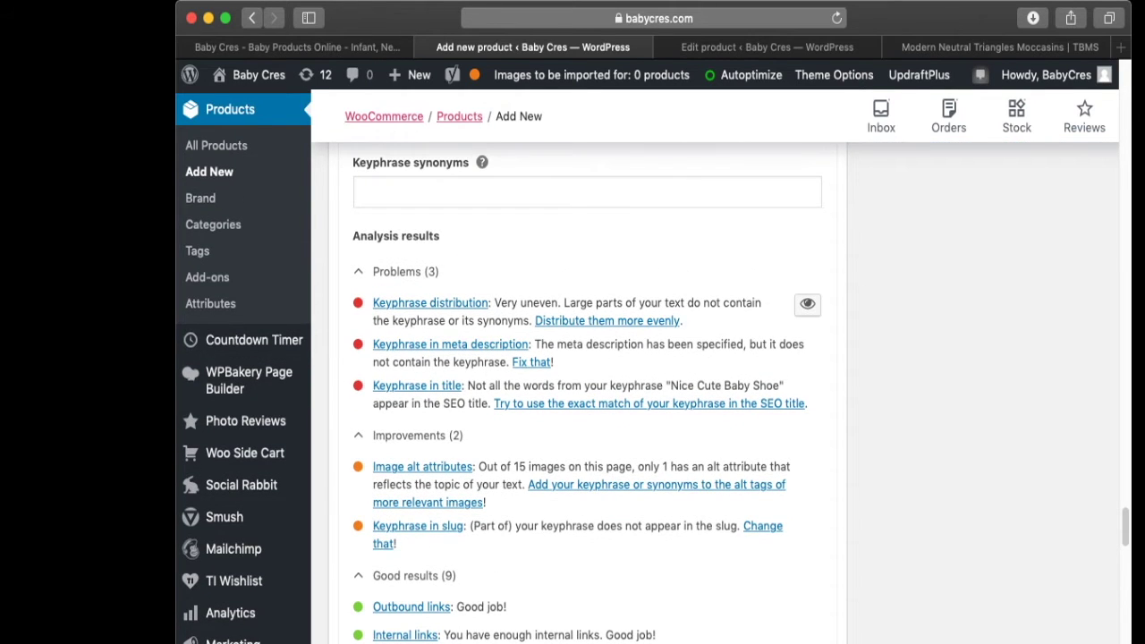
{"action": "left_click_drag", "start_coordinate": [535, 344], "coordinate": [553, 361]}
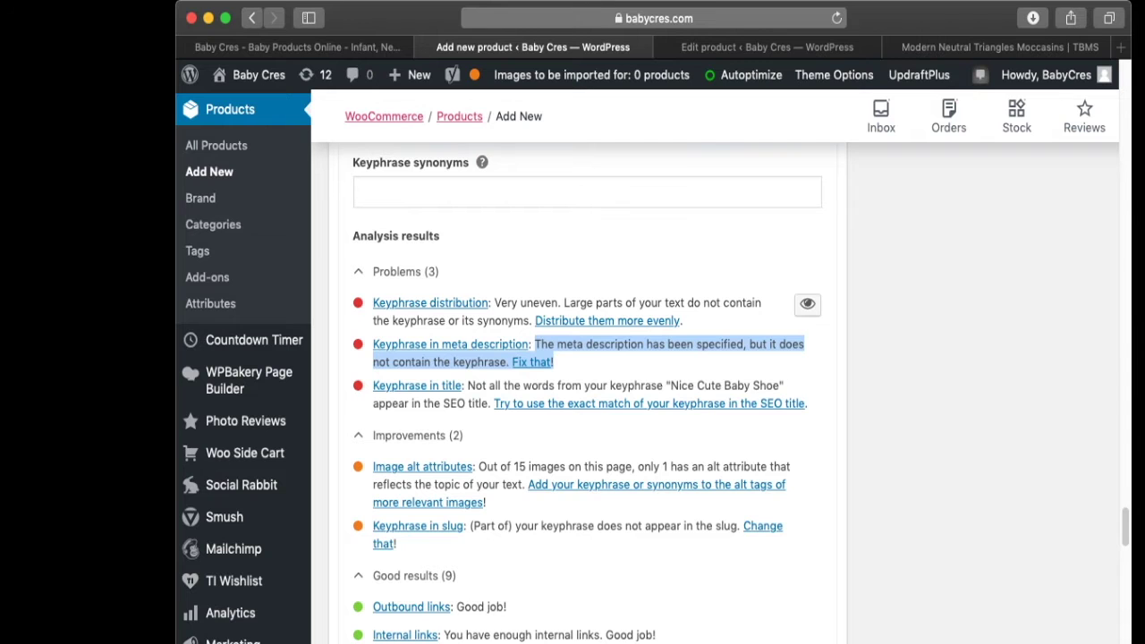
{"action": "scroll", "coordinate": [639, 367], "scroll_direction": "down", "scroll_amount": 1}
{"action": "scroll", "coordinate": [638, 367], "scroll_direction": "up", "scroll_amount": 10}
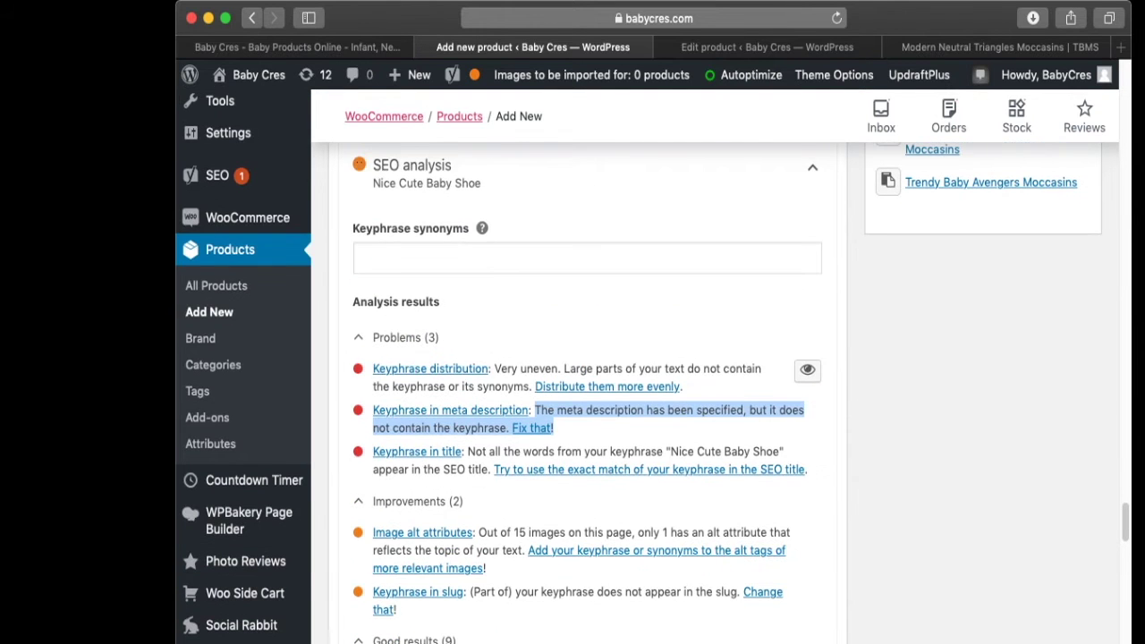
{"action": "left_click", "coordinate": [379, 389]}
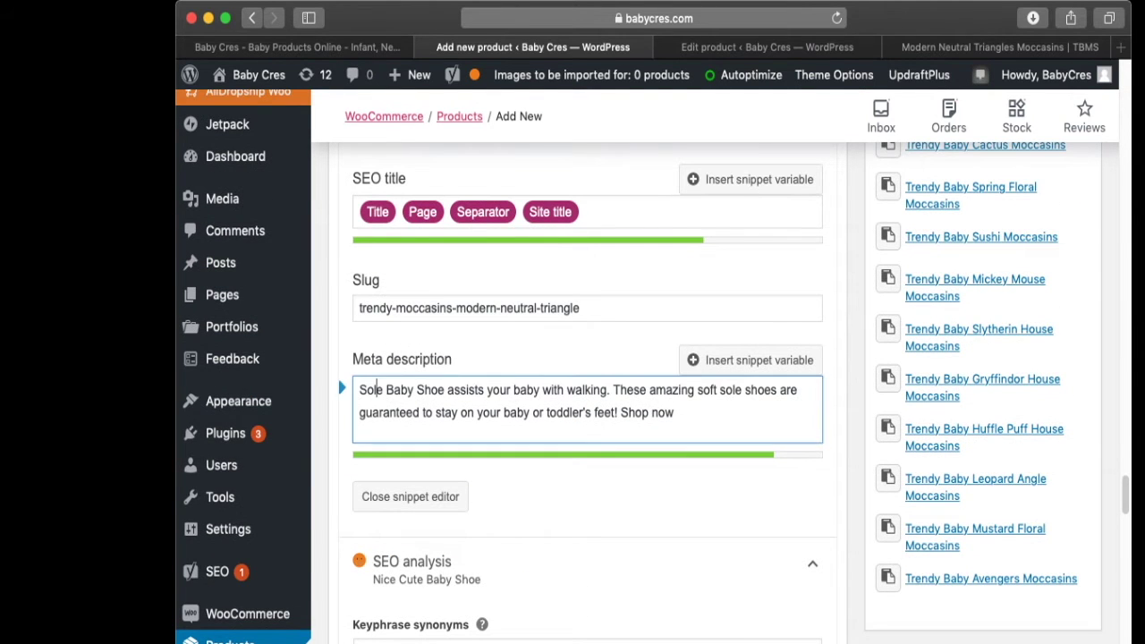
{"action": "left_click", "coordinate": [383, 389]}
{"action": "scroll", "coordinate": [383, 389], "scroll_direction": "up", "scroll_amount": 2}
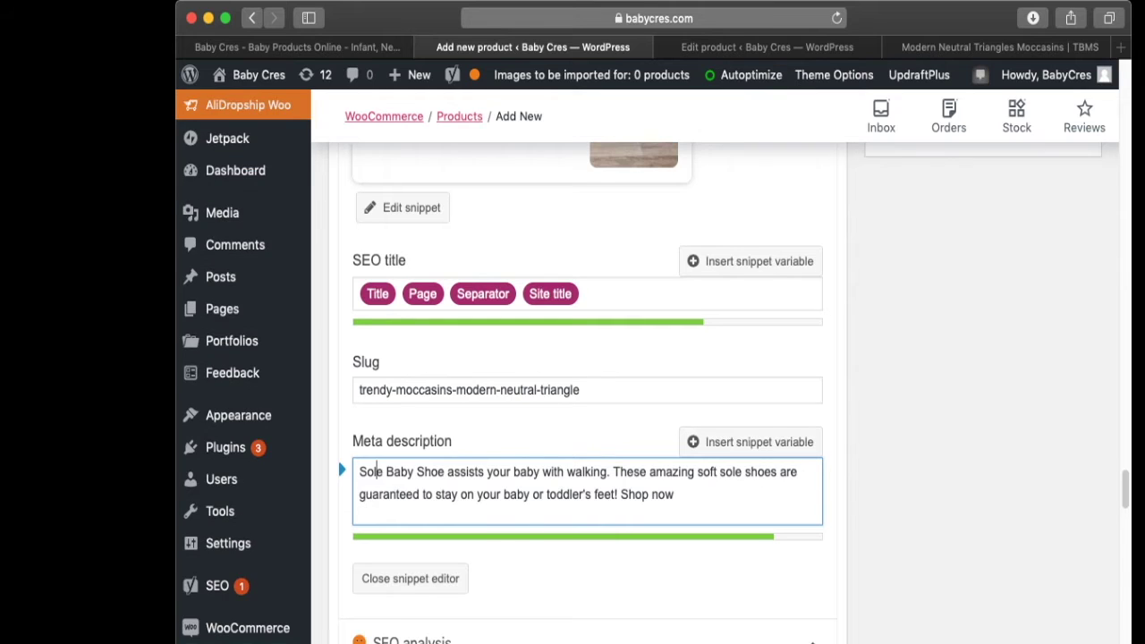
{"action": "type", "text": "Nice cute ba"}
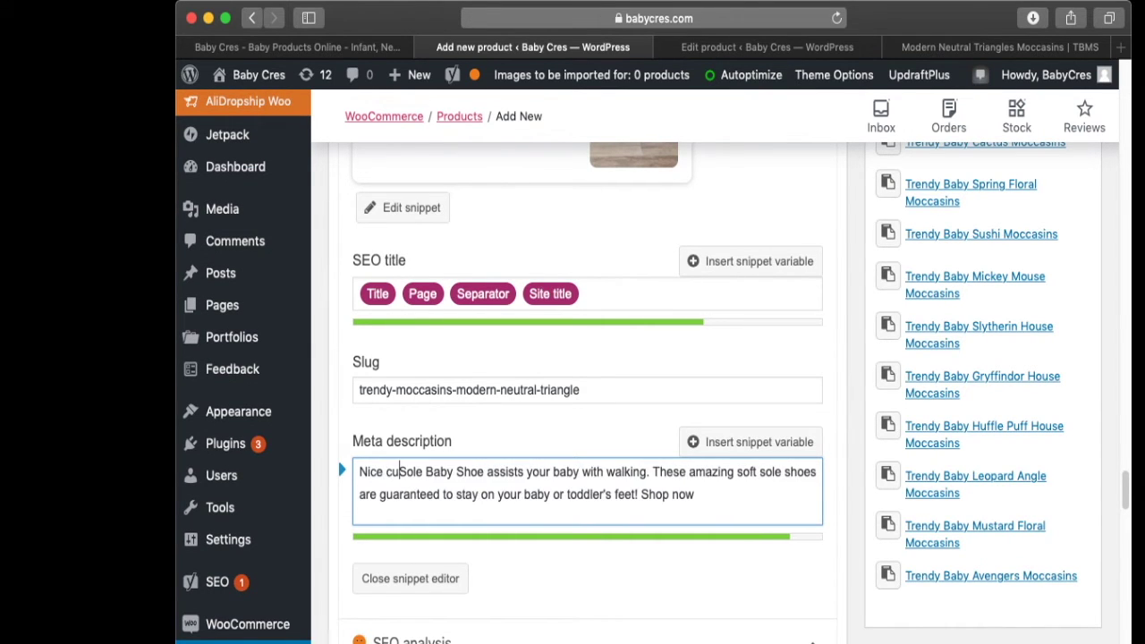
{"action": "type", "text": "by s"}
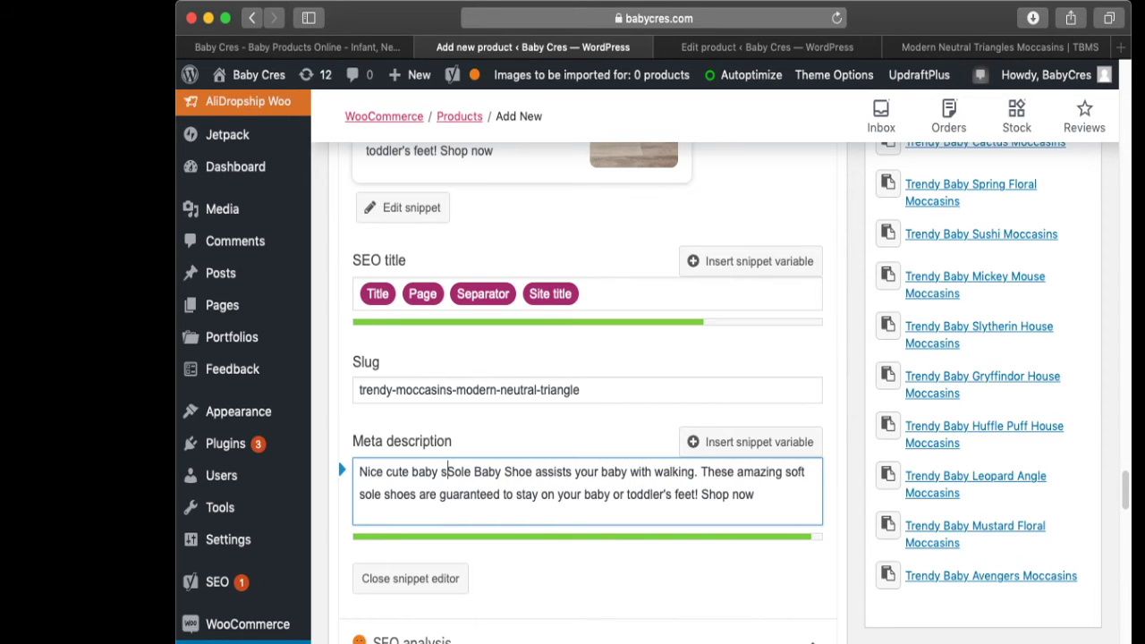
{"action": "type", "text": "hoes"}
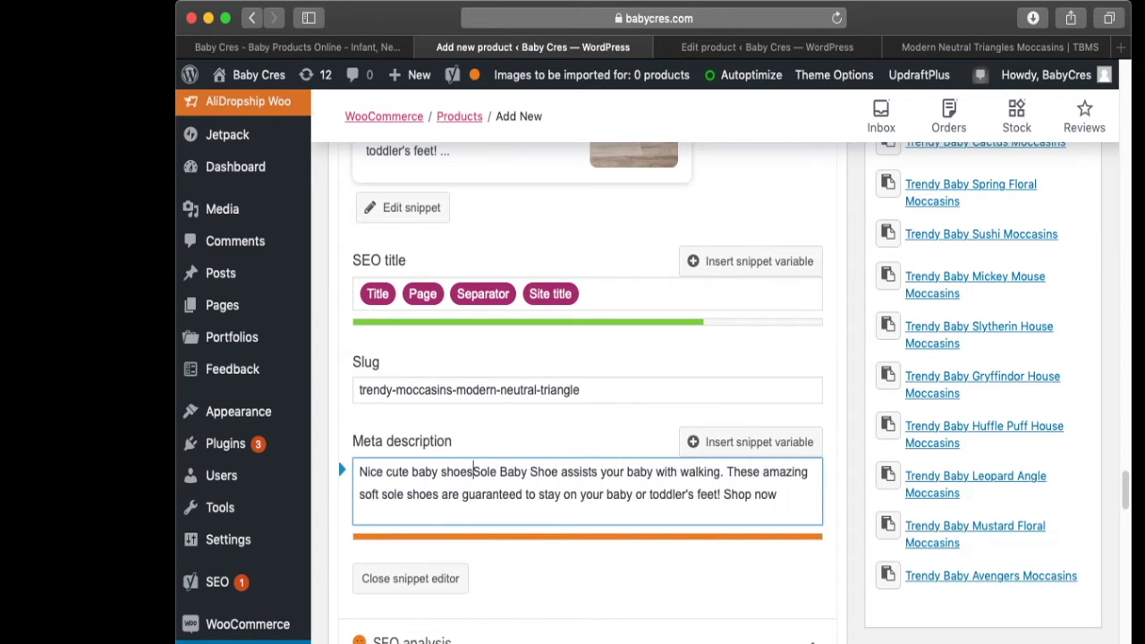
{"action": "type", "text": " from Te"}
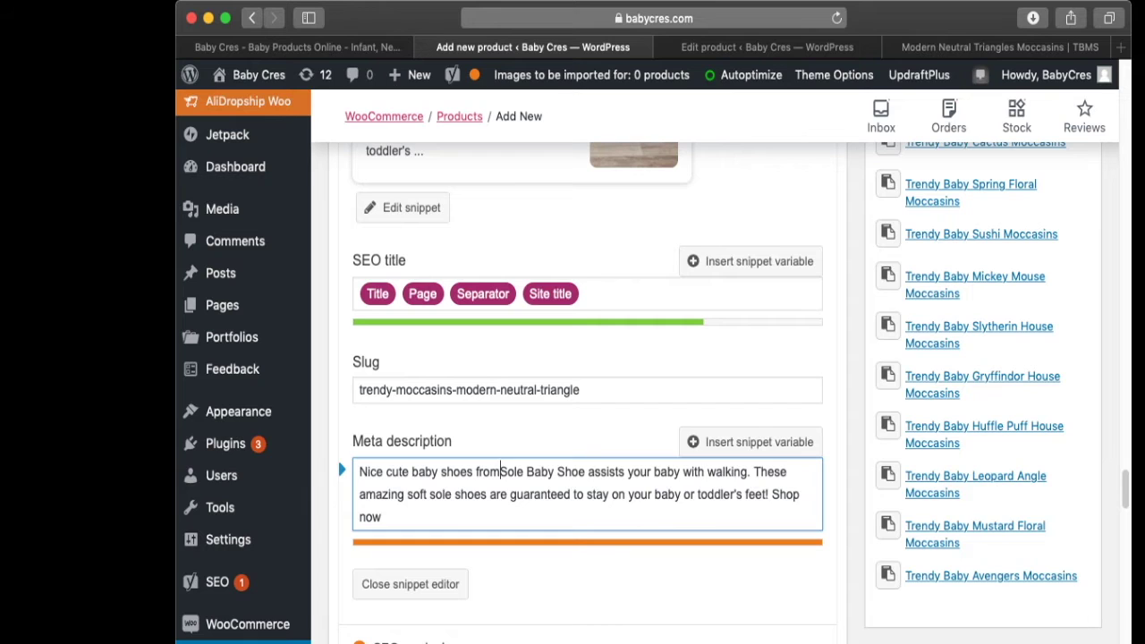
{"action": "type", "text": "ndy Moc"}
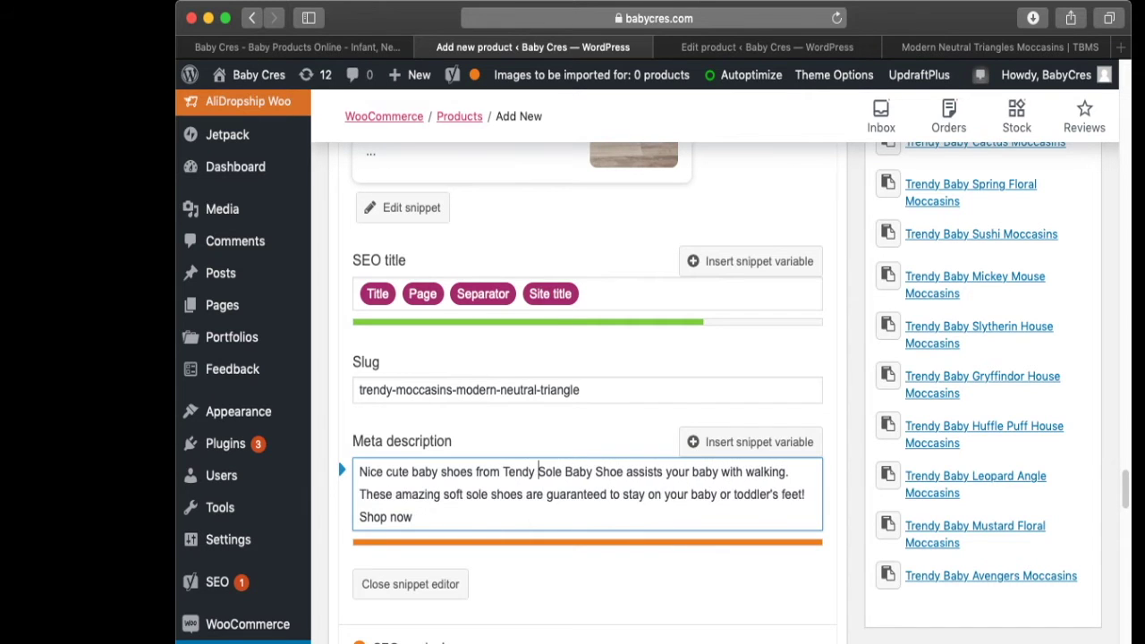
{"action": "type", "text": "c"}
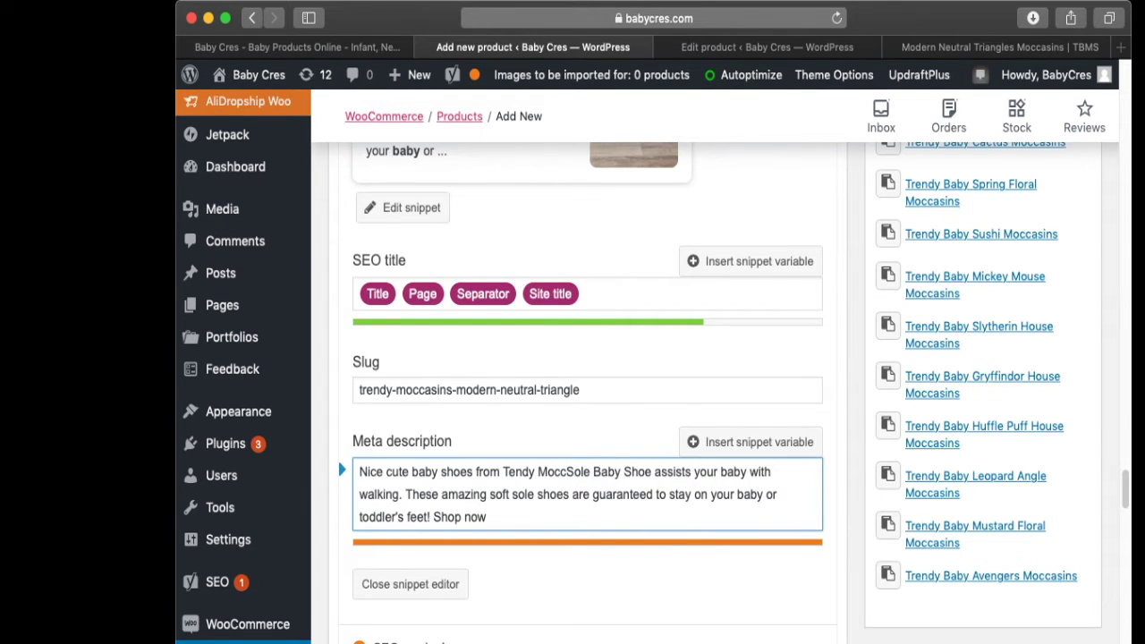
- Delete the words "Sole Baby Shoe" from the first sentence of the meta description, leaving "Tendy Mocc assists your baby with walking"
{"action": "key", "text": "shift+Left"}
{"action": "key", "text": "shift+Left"}
{"action": "key", "text": "shift+Left"}
{"action": "key", "text": "shift+Left"}
{"action": "key", "text": "shift+Left"}
{"action": "key", "text": "shift+Left"}
{"action": "key", "text": "shift+Left"}
{"action": "key", "text": "shift+Left"}
{"action": "key", "text": "shift+Left"}
{"action": "key", "text": "shift+Left"}
{"action": "key", "text": "shift+Left"}
{"action": "key", "text": "shift+Left"}
{"action": "key", "text": "shift+Left"}
{"action": "key", "text": "shift+Left"}
{"action": "key", "text": "BackSpace"}
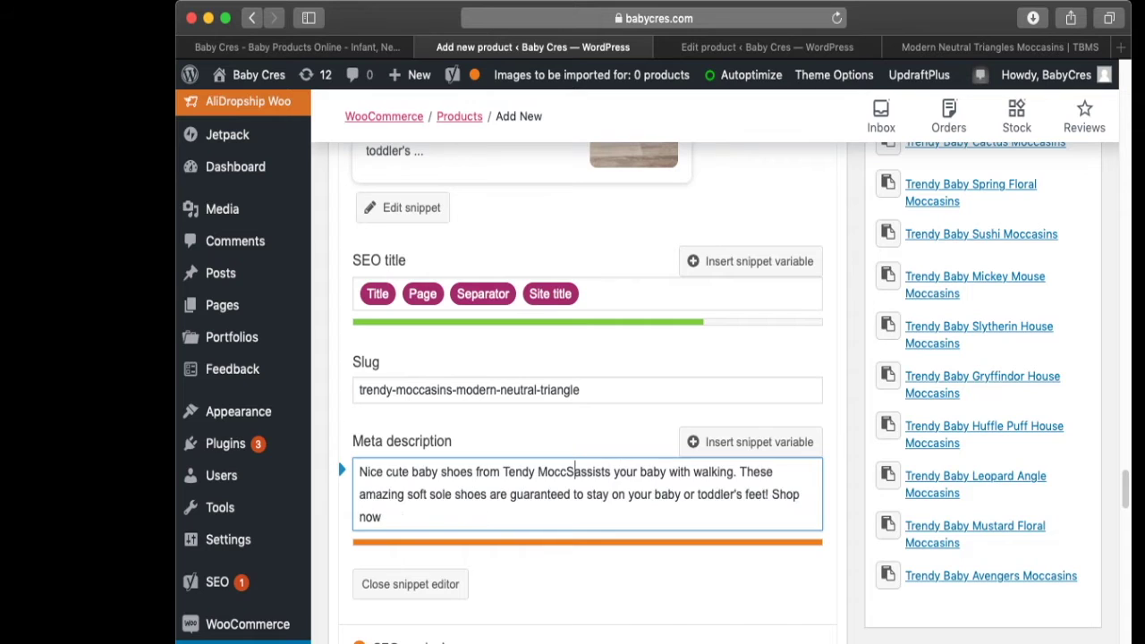
{"action": "key", "text": "BackSpace"}
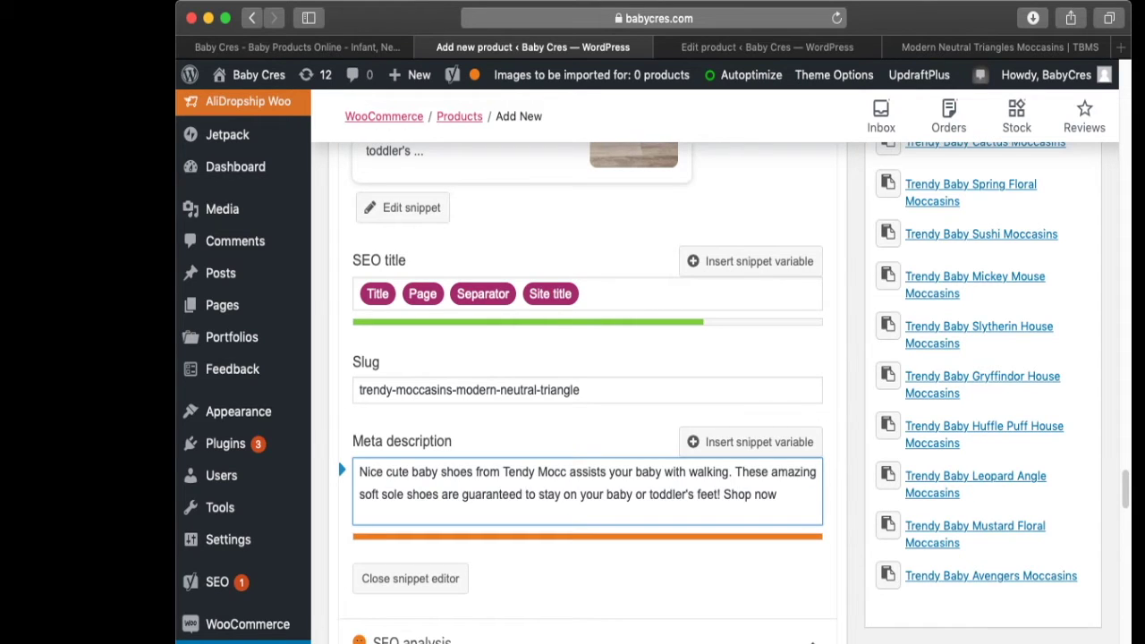
- Shorten the meta description by removing "Shop now" from its end, closing it with an exclamation mark after "toddler's feet"
{"action": "left_click_drag", "start_coordinate": [776, 493], "coordinate": [359, 472]}
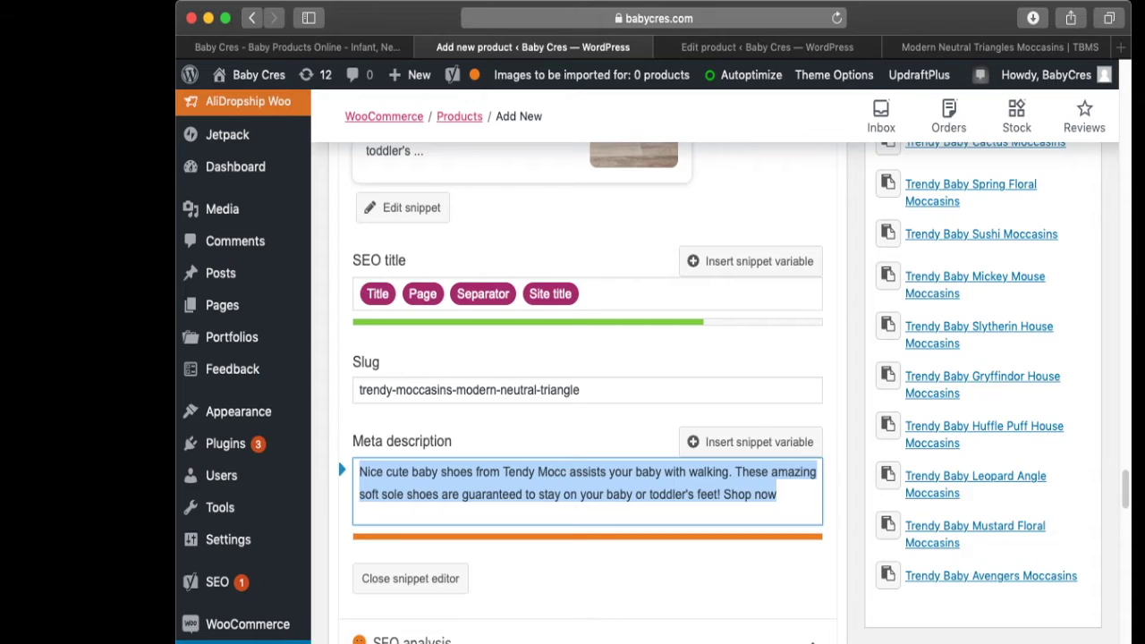
{"action": "left_click", "coordinate": [666, 494]}
{"action": "left_click", "coordinate": [777, 494]}
{"action": "key", "text": "BackSpace"}
{"action": "key", "text": "BackSpace"}
{"action": "key", "text": "BackSpace"}
{"action": "key", "text": "BackSpace"}
{"action": "key", "text": "BackSpace"}
{"action": "key", "text": "BackSpace"}
{"action": "key", "text": "BackSpace"}
{"action": "key", "text": "BackSpace"}
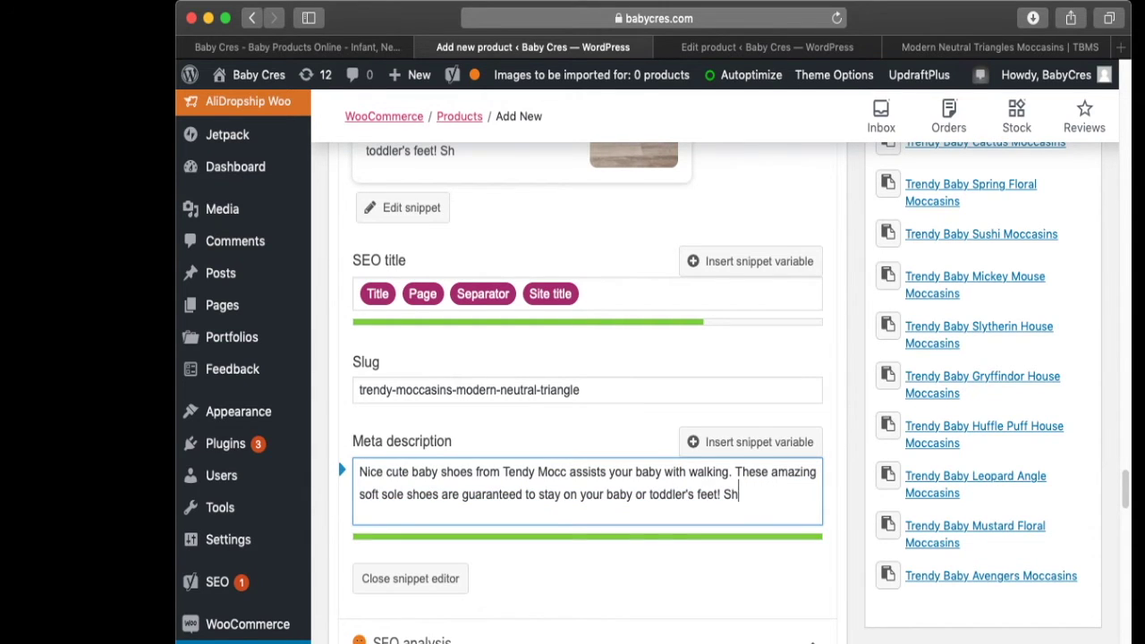
{"action": "key", "text": "BackSpace"}
{"action": "key", "text": "BackSpace"}
{"action": "type", "text": "!"}
- Check the SEO analysis results for the meta description and the remaining problems and improvements
{"action": "scroll", "coordinate": [573, 393], "scroll_direction": "down", "scroll_amount": 3}
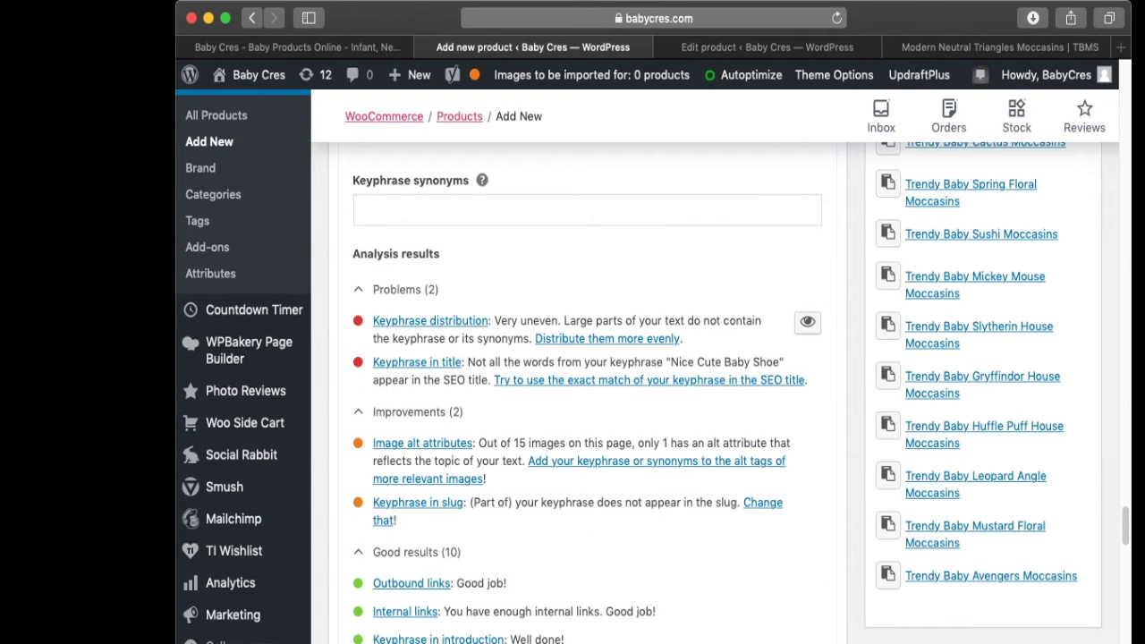
{"action": "scroll", "coordinate": [573, 394], "scroll_direction": "down", "scroll_amount": 3}
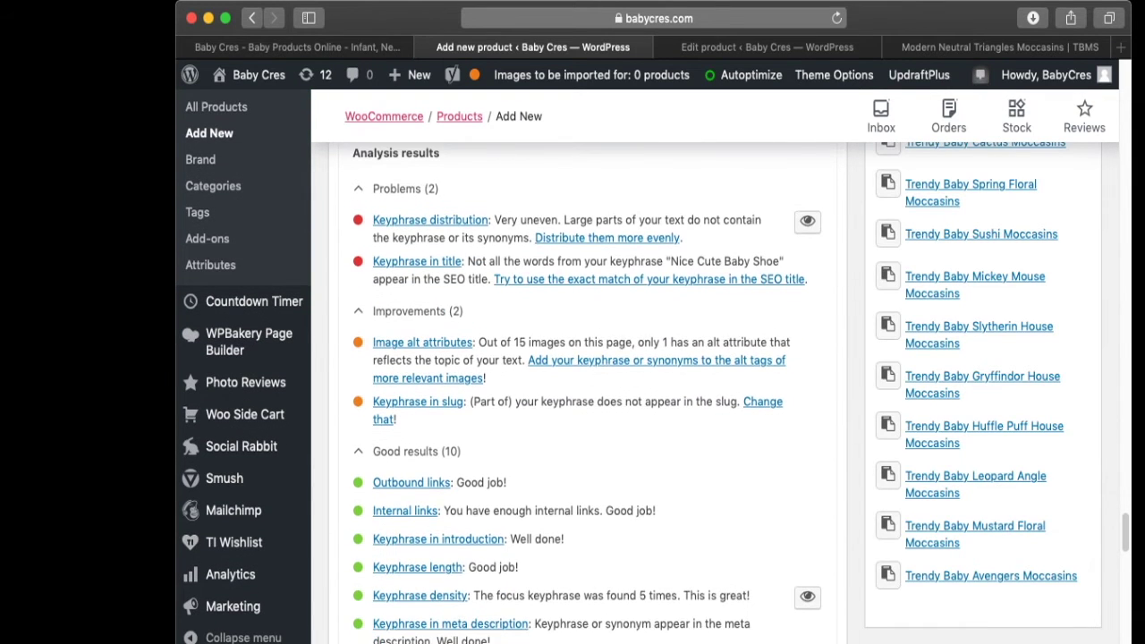
{"action": "scroll", "coordinate": [573, 394], "scroll_direction": "down", "scroll_amount": 1}
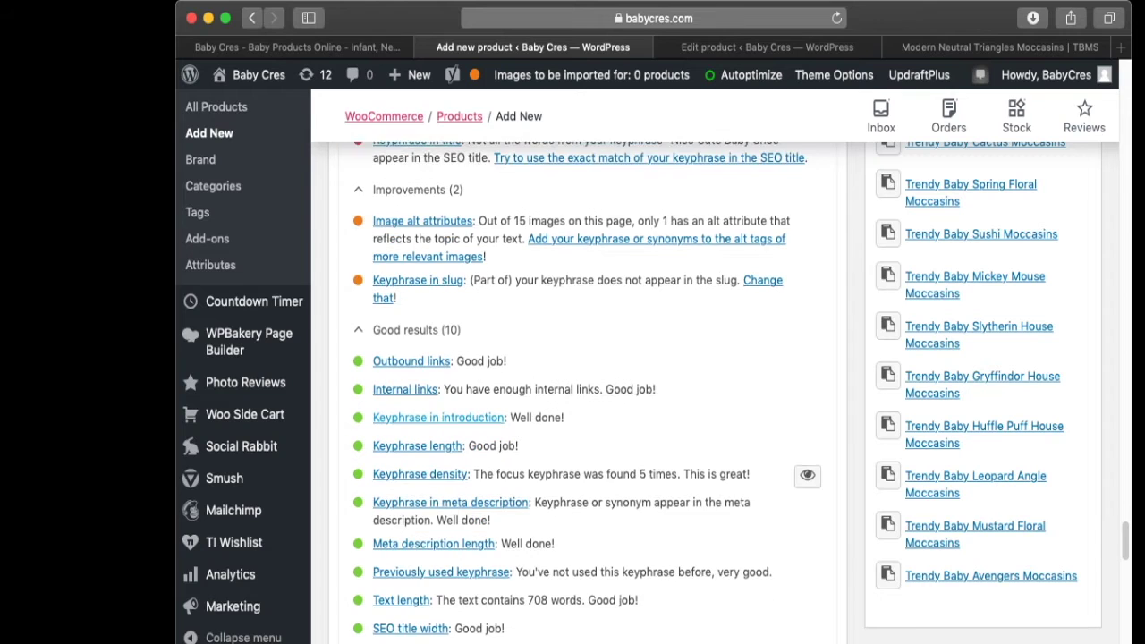
- Review the SEO analysis entries on the keyphrase in the meta description and the keyphrase in the SEO title
{"action": "left_click_drag", "start_coordinate": [416, 516], "coordinate": [357, 498]}
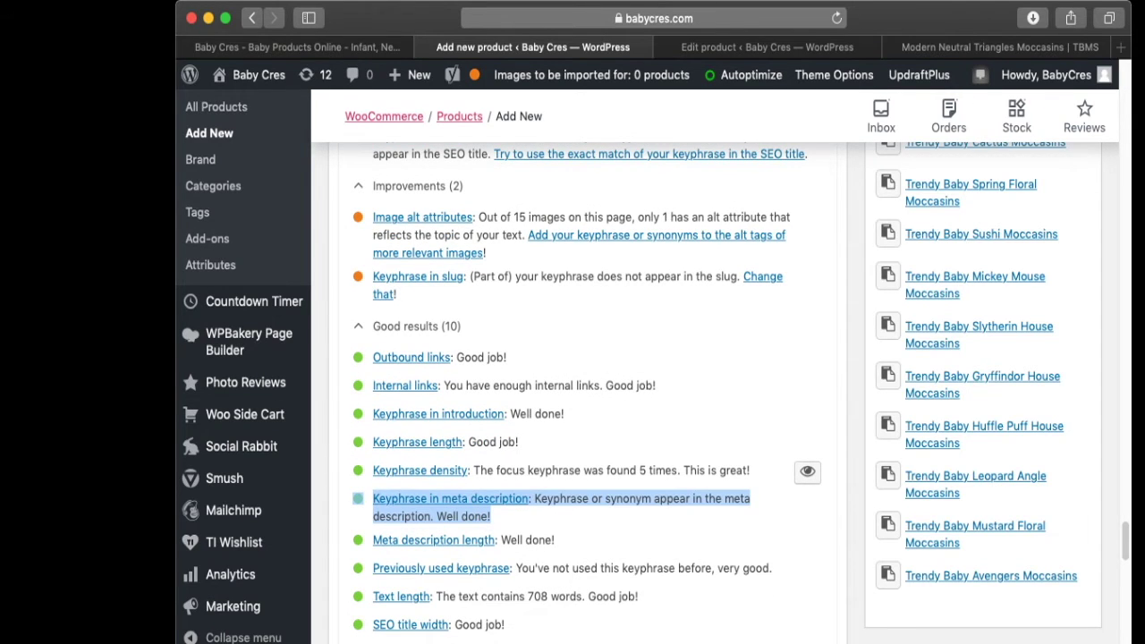
{"action": "scroll", "coordinate": [573, 394], "scroll_direction": "down", "scroll_amount": 1}
{"action": "scroll", "coordinate": [573, 394], "scroll_direction": "up", "scroll_amount": 10}
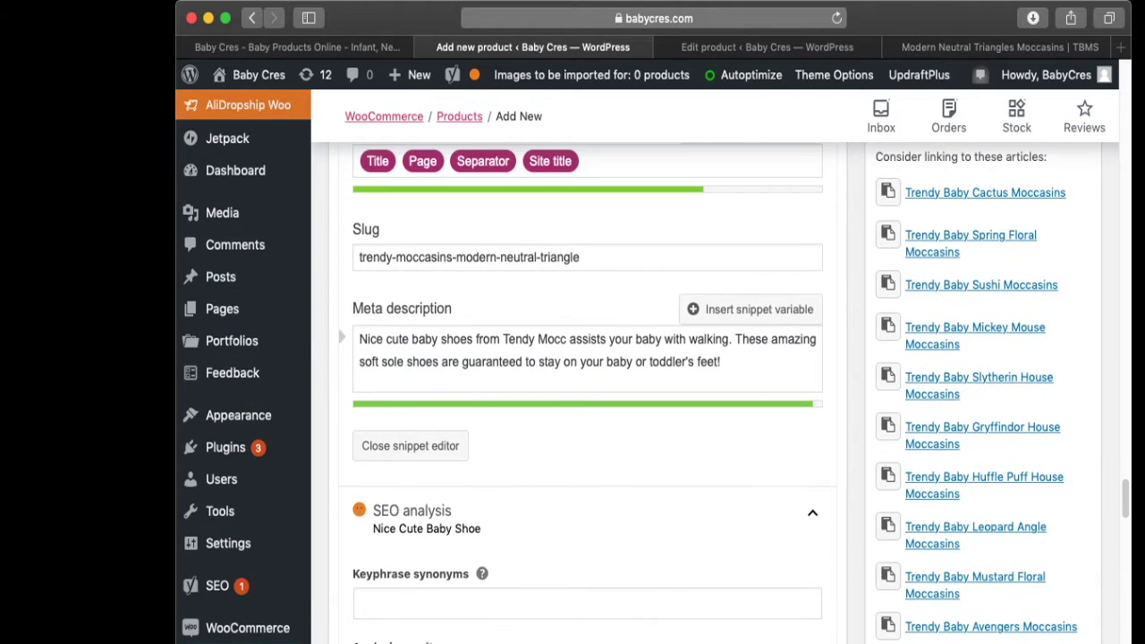
{"action": "scroll", "coordinate": [573, 393], "scroll_direction": "down", "scroll_amount": 10}
{"action": "scroll", "coordinate": [572, 393], "scroll_direction": "up", "scroll_amount": 2}
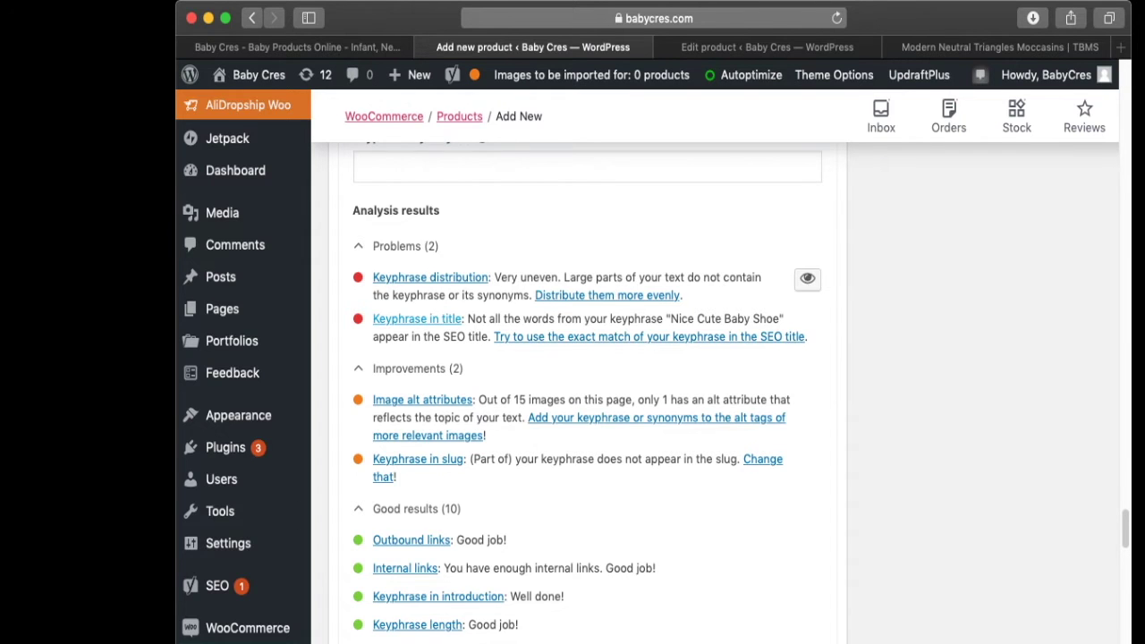
{"action": "scroll", "coordinate": [573, 394], "scroll_direction": "down", "scroll_amount": 1}
{"action": "left_click_drag", "start_coordinate": [582, 302], "coordinate": [767, 302]}
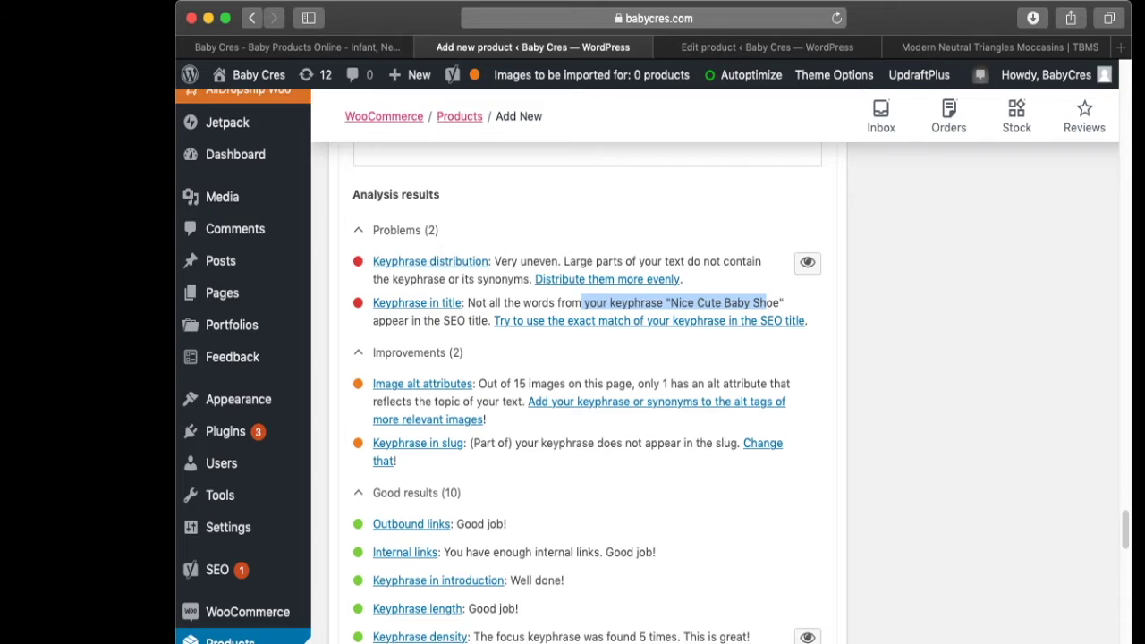
{"action": "scroll", "coordinate": [767, 302], "scroll_direction": "up", "scroll_amount": 1}
{"action": "left_click_drag", "start_coordinate": [456, 355], "coordinate": [489, 354]}
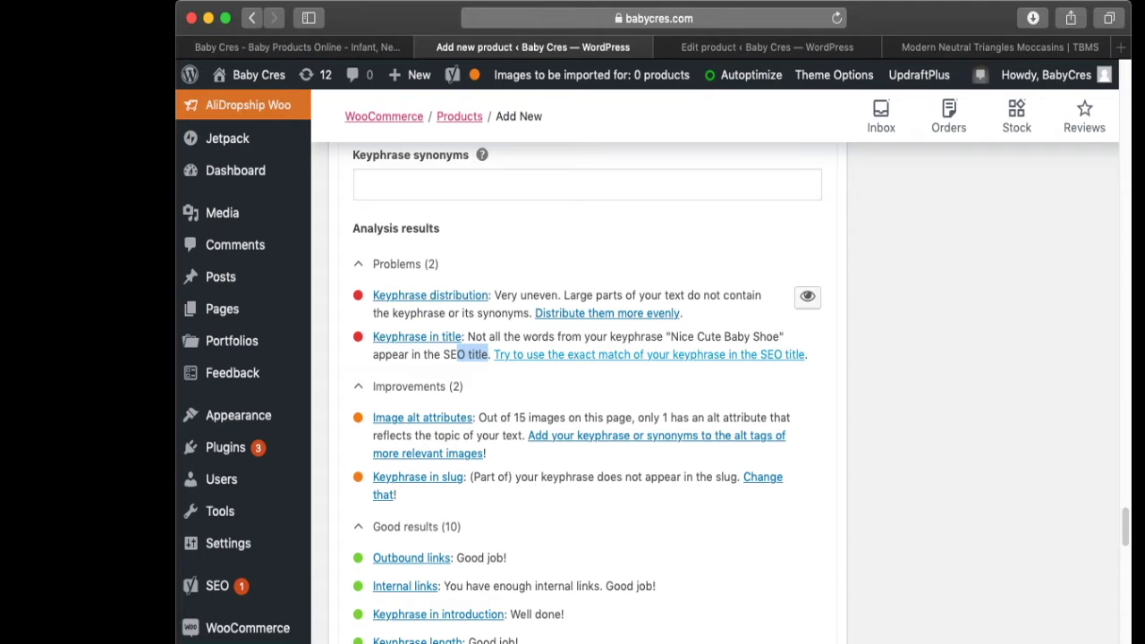
- Change the focus keyphrase to the plural "Nice cute baby shoes"
{"action": "scroll", "coordinate": [588, 394], "scroll_direction": "up", "scroll_amount": 5}
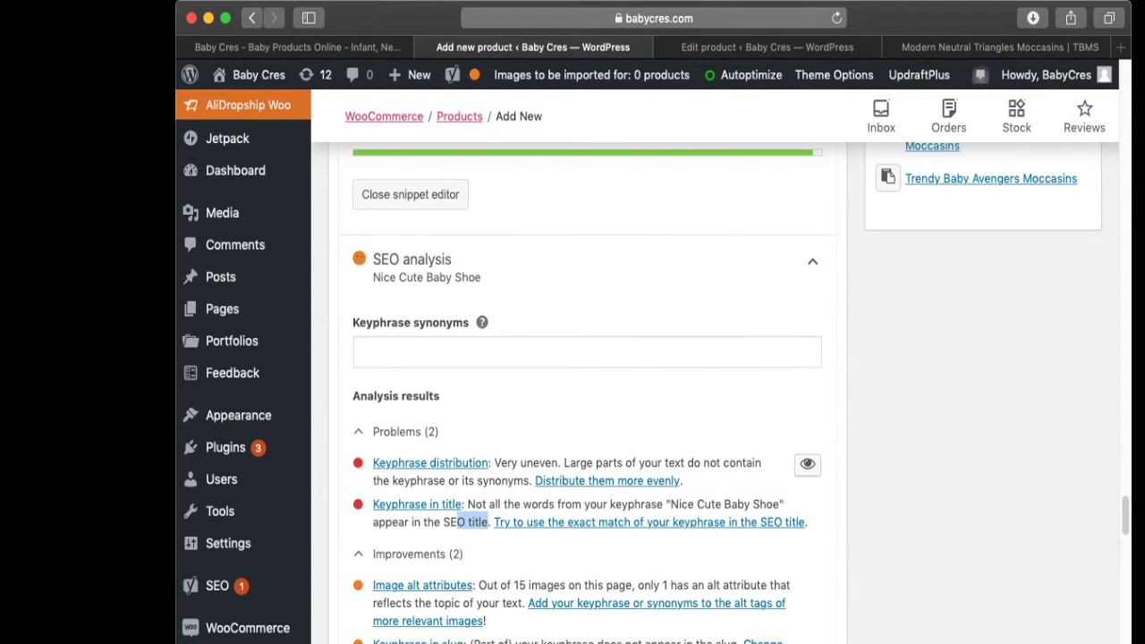
{"action": "scroll", "coordinate": [587, 393], "scroll_direction": "up", "scroll_amount": 5}
{"action": "scroll", "coordinate": [588, 393], "scroll_direction": "down", "scroll_amount": 4}
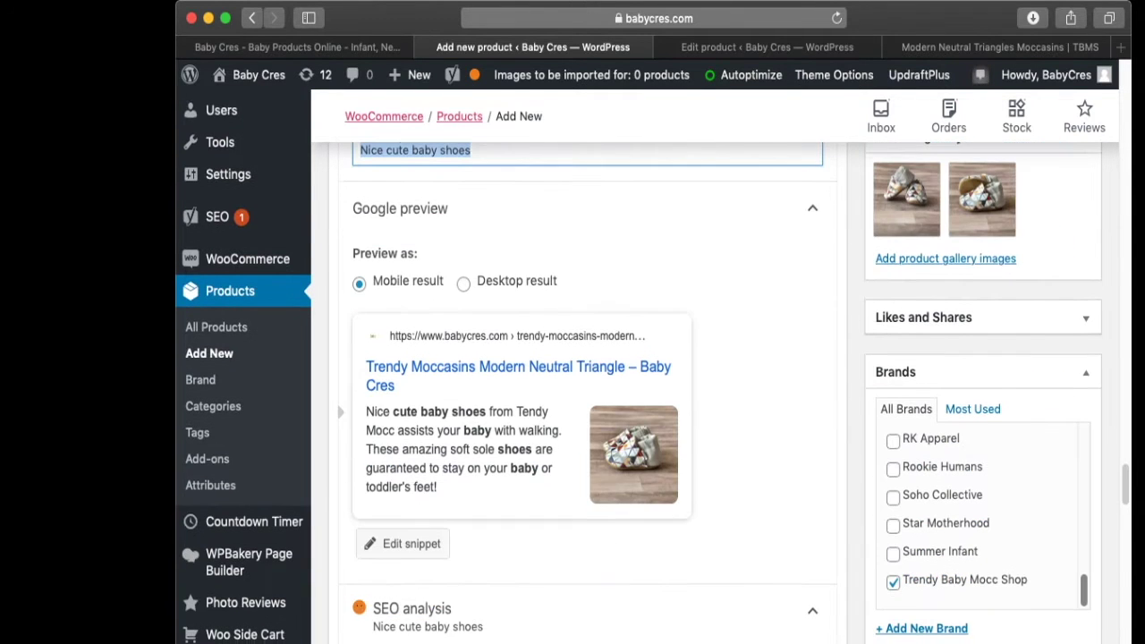
- Open the Google snippet for editing and clear the Title, Page, Separator and Site title variables from the SEO title
{"action": "scroll", "coordinate": [588, 394], "scroll_direction": "down", "scroll_amount": 1}
{"action": "left_click", "coordinate": [403, 524]}
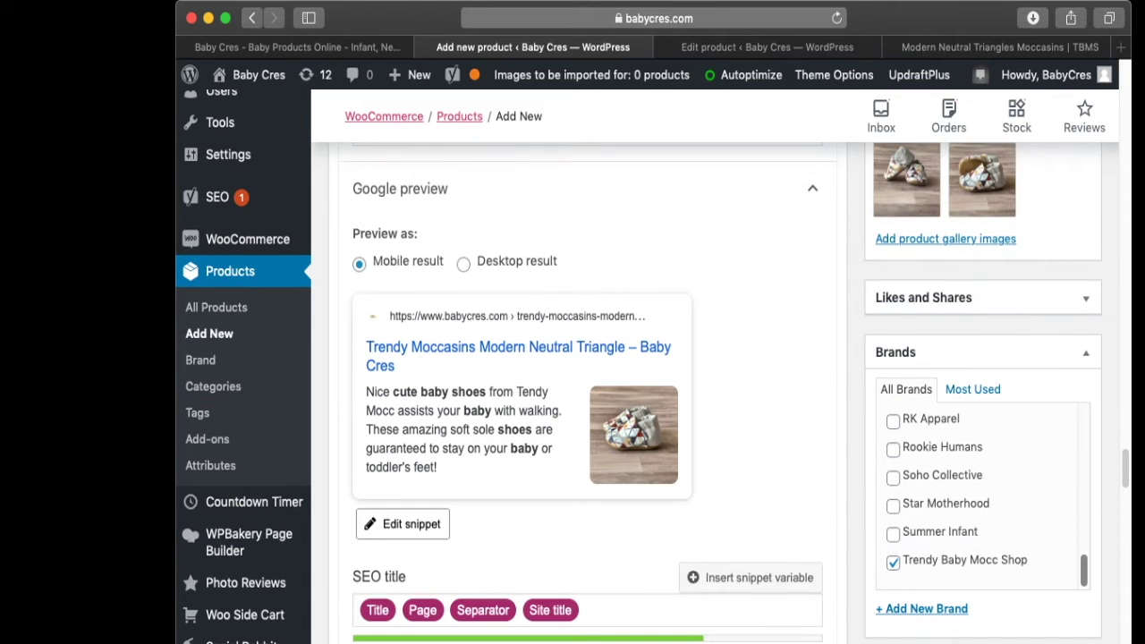
{"action": "scroll", "coordinate": [587, 394], "scroll_direction": "down", "scroll_amount": 3}
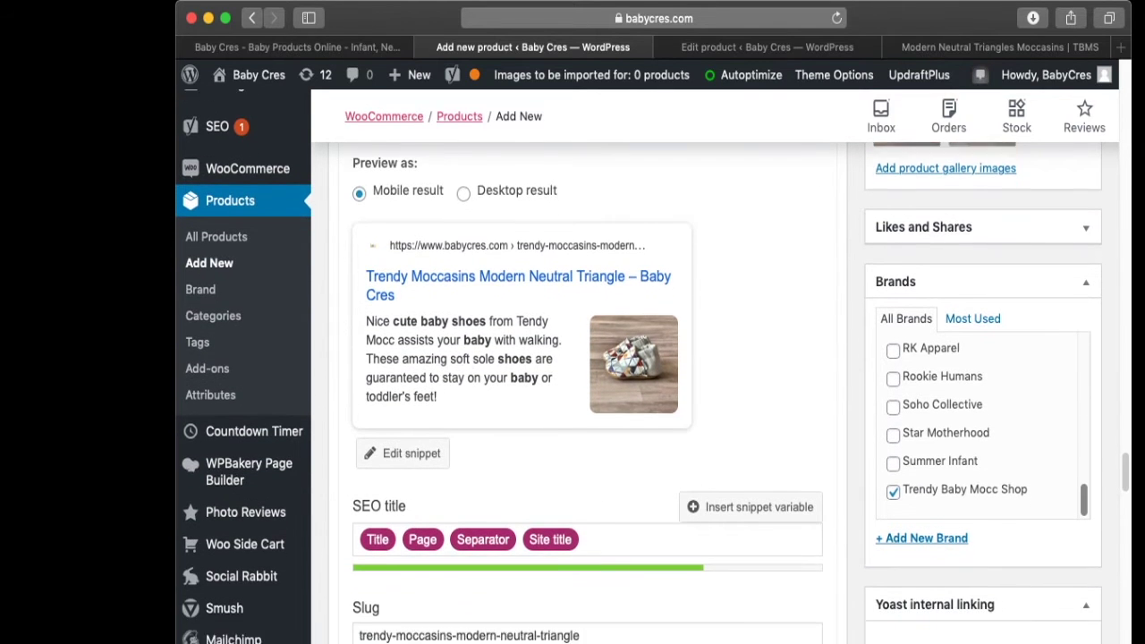
{"action": "scroll", "coordinate": [588, 393], "scroll_direction": "down", "scroll_amount": 3}
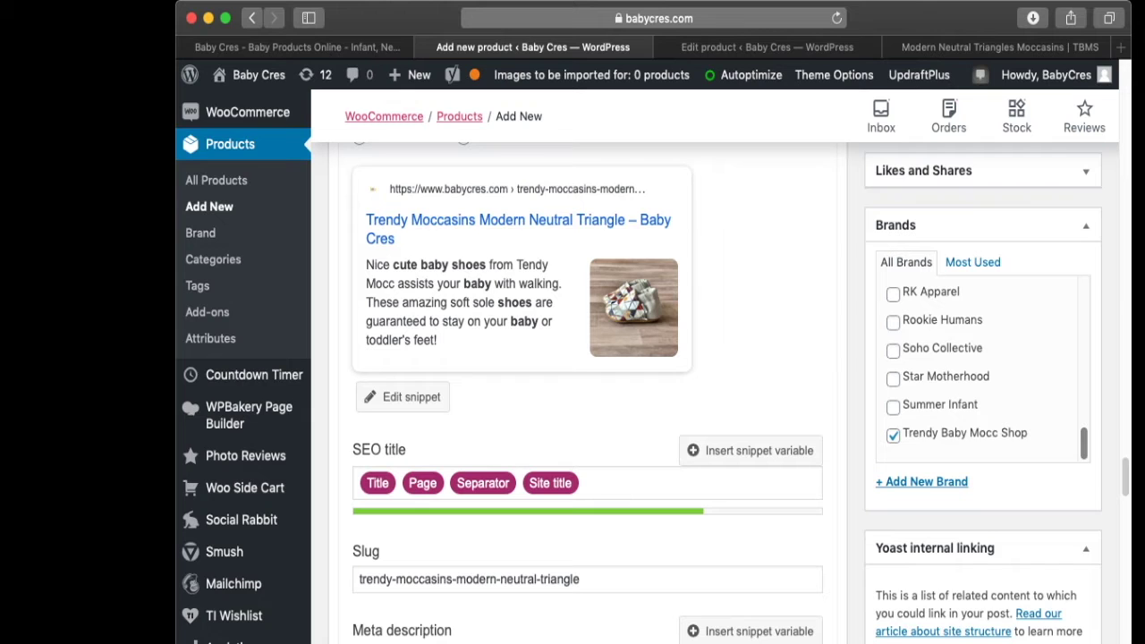
{"action": "scroll", "coordinate": [588, 394], "scroll_direction": "down", "scroll_amount": 3}
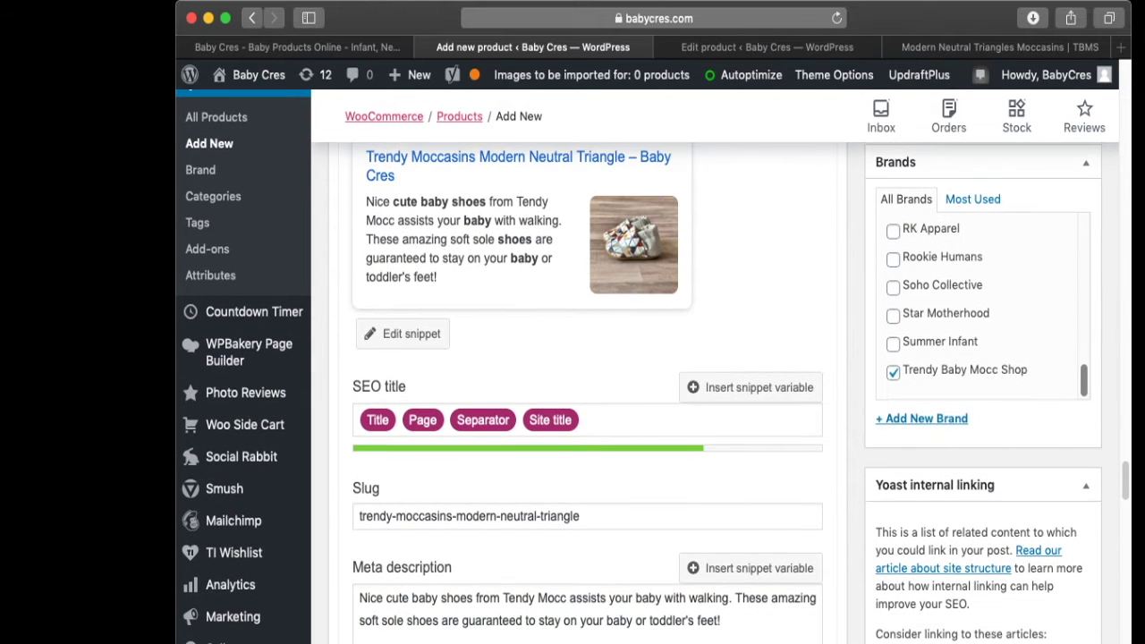
{"action": "left_click", "coordinate": [627, 420]}
{"action": "scroll", "coordinate": [626, 420], "scroll_direction": "up", "scroll_amount": 5}
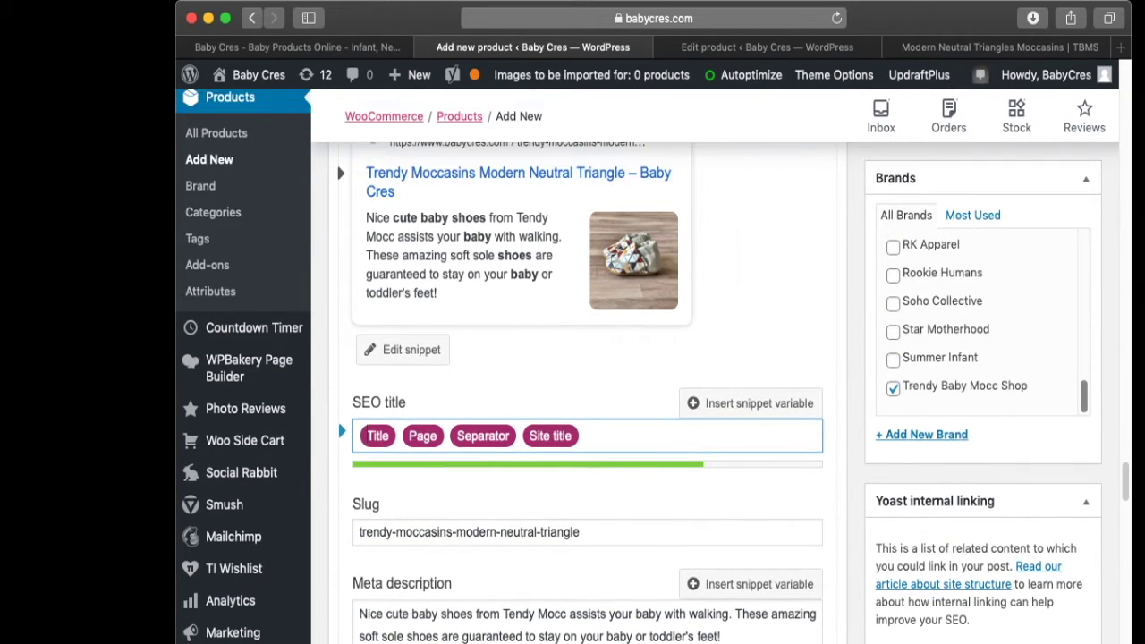
{"action": "scroll", "coordinate": [626, 420], "scroll_direction": "down", "scroll_amount": 1}
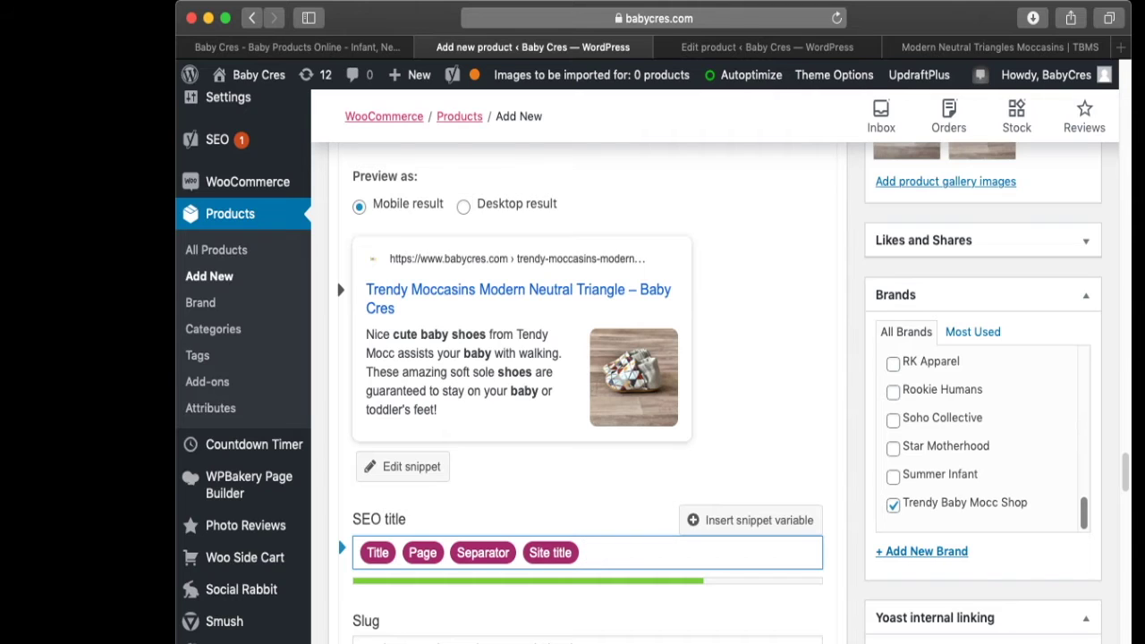
{"action": "key", "text": "BackSpace"}
{"action": "key", "text": "BackSpace"}
{"action": "key", "text": "BackSpace"}
{"action": "key", "text": "BackSpace"}
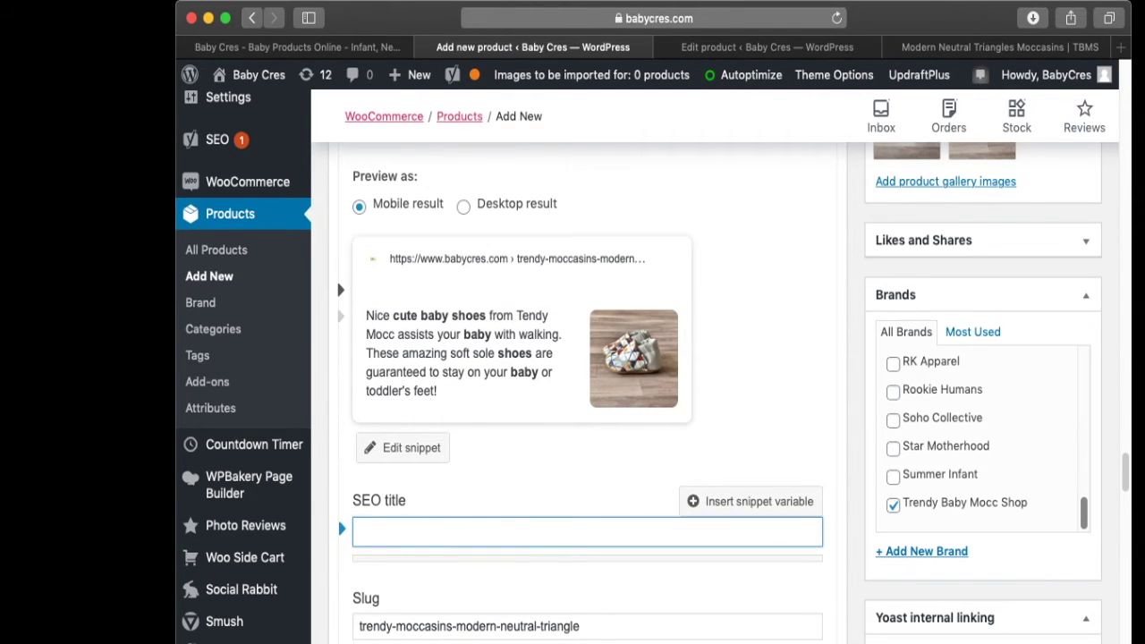
- Copy the product name "Trendy Moccasins Modern Neutral Triangle" and paste it as the SEO title
{"action": "scroll", "coordinate": [586, 394], "scroll_direction": "up", "scroll_amount": 20}
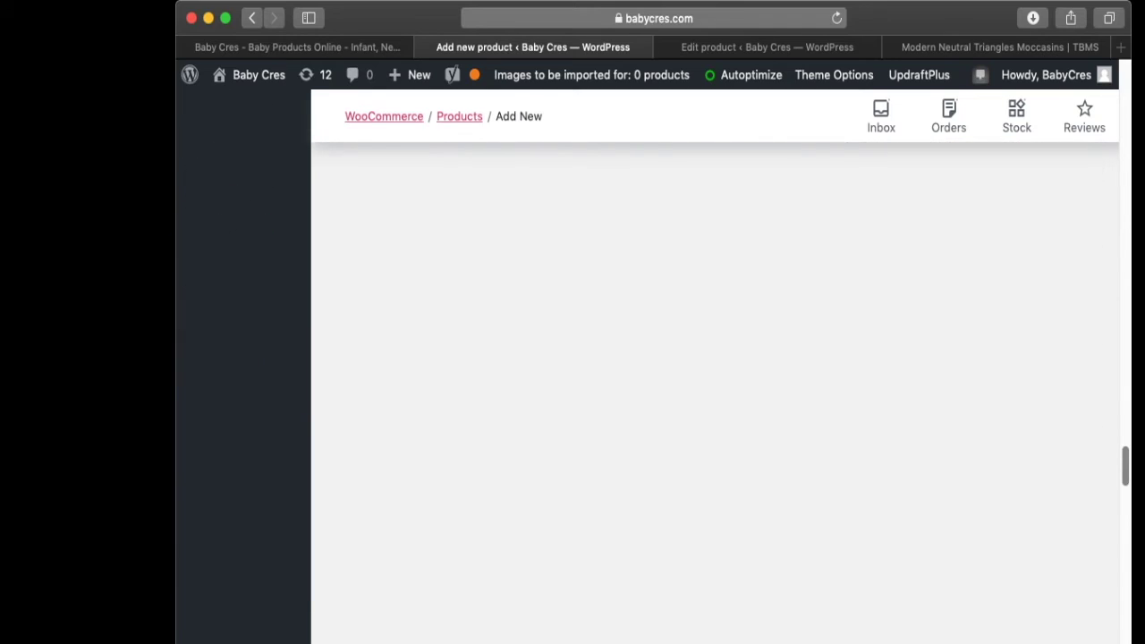
{"action": "scroll", "coordinate": [586, 394], "scroll_direction": "up", "scroll_amount": 4}
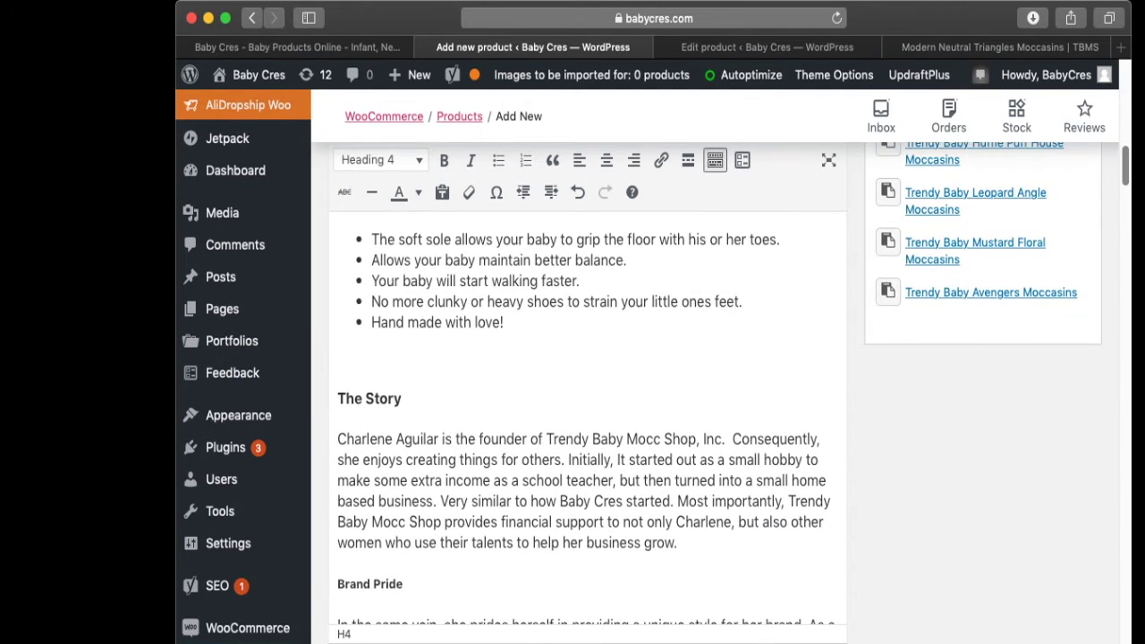
{"action": "scroll", "coordinate": [587, 394], "scroll_direction": "down", "scroll_amount": 5}
{"action": "scroll", "coordinate": [587, 394], "scroll_direction": "up", "scroll_amount": 15}
{"action": "scroll", "coordinate": [587, 394], "scroll_direction": "down", "scroll_amount": 6}
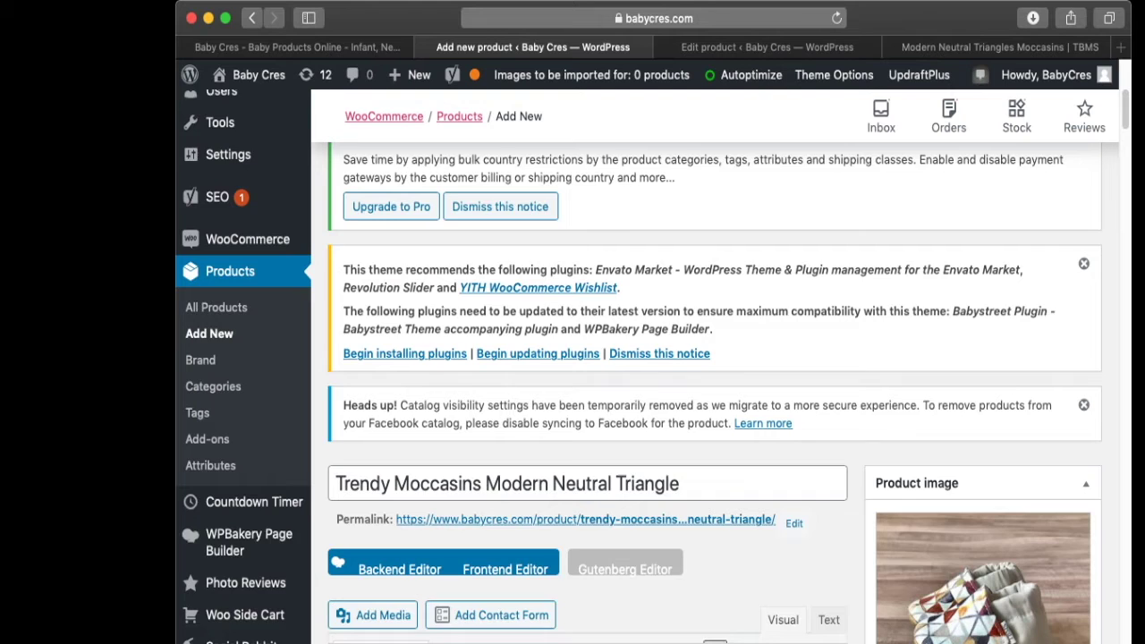
{"action": "triple_click", "coordinate": [507, 455]}
{"action": "key", "text": "super+c"}
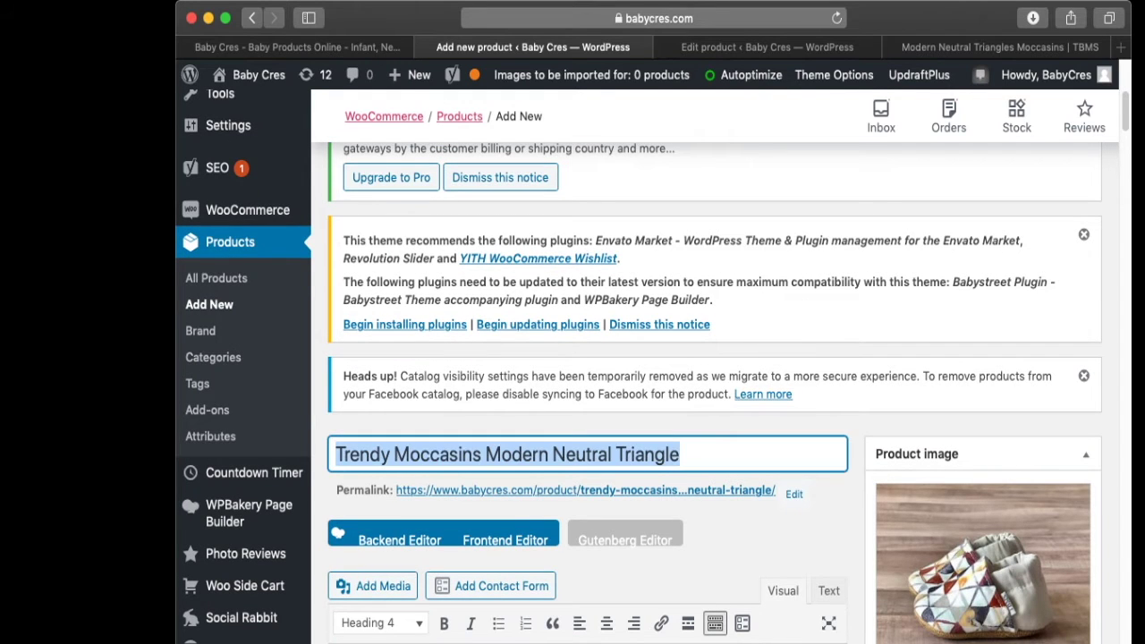
{"action": "scroll", "coordinate": [587, 394], "scroll_direction": "down", "scroll_amount": 20}
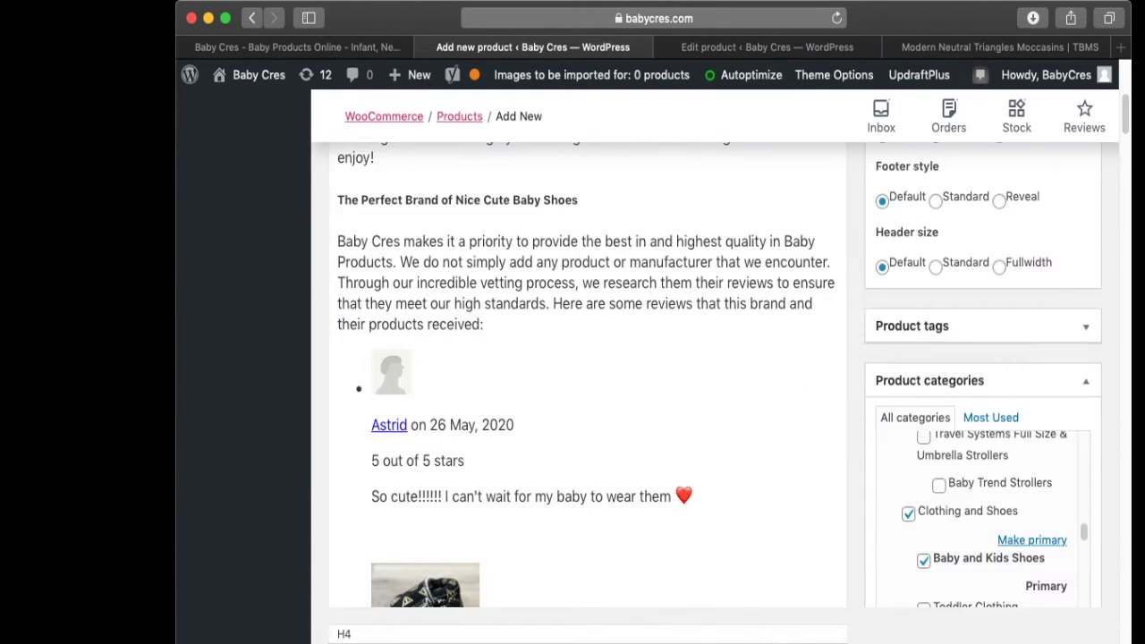
{"action": "scroll", "coordinate": [587, 394], "scroll_direction": "up", "scroll_amount": 15}
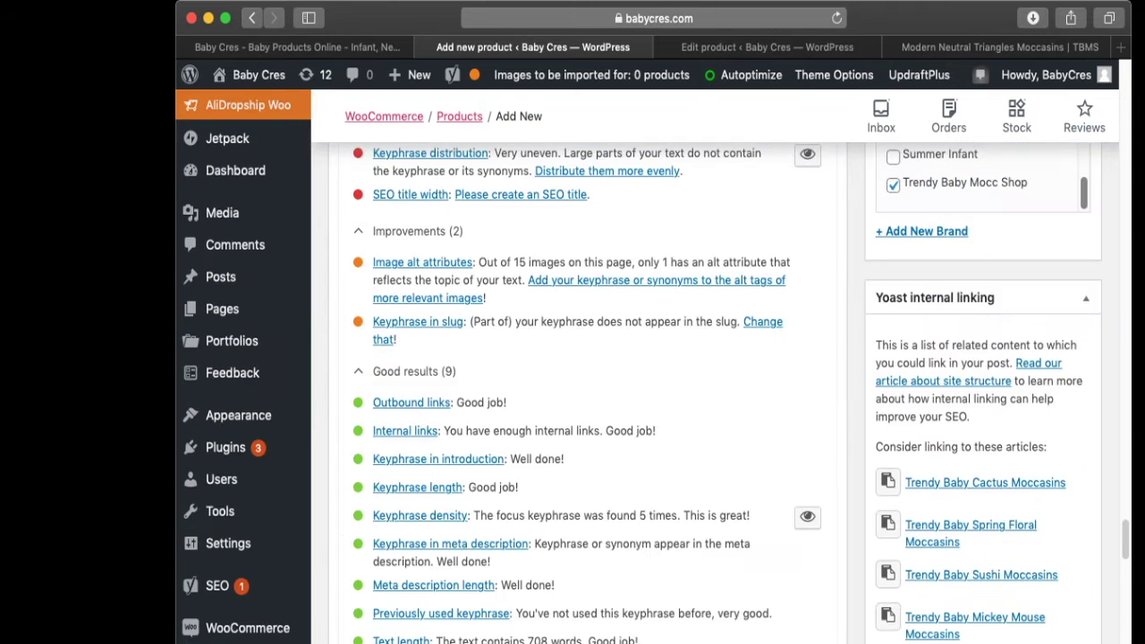
{"action": "left_click", "coordinate": [587, 340]}
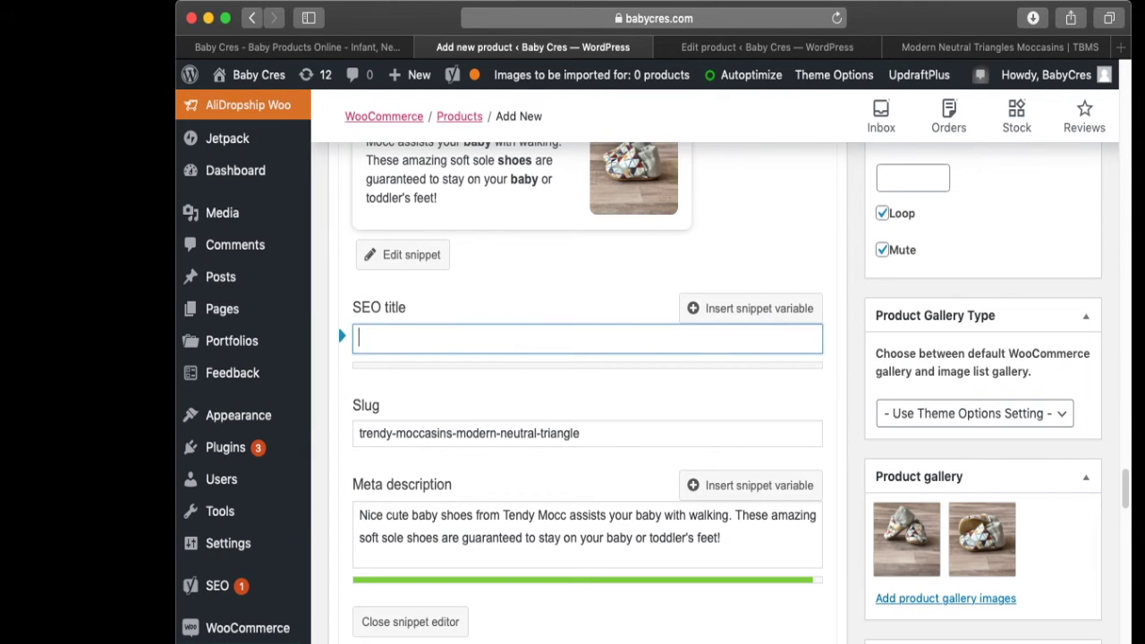
{"action": "key", "text": "super+v"}
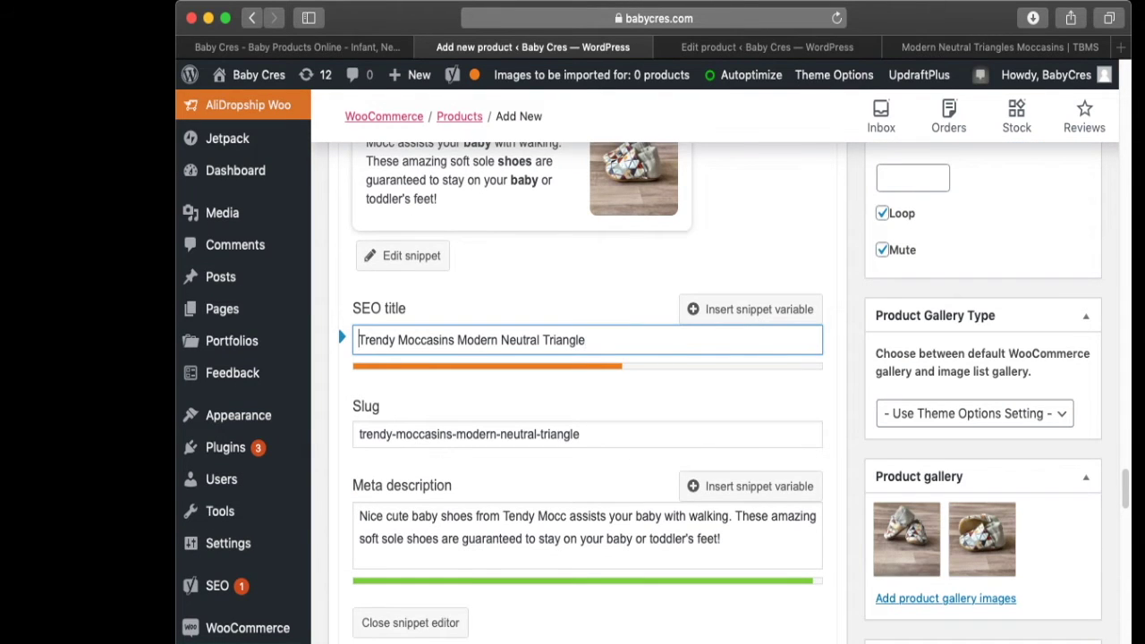
- Insert "Nice Cute Baby Shoes -" in front of the product name in the SEO title
{"action": "type", "text": "C"}
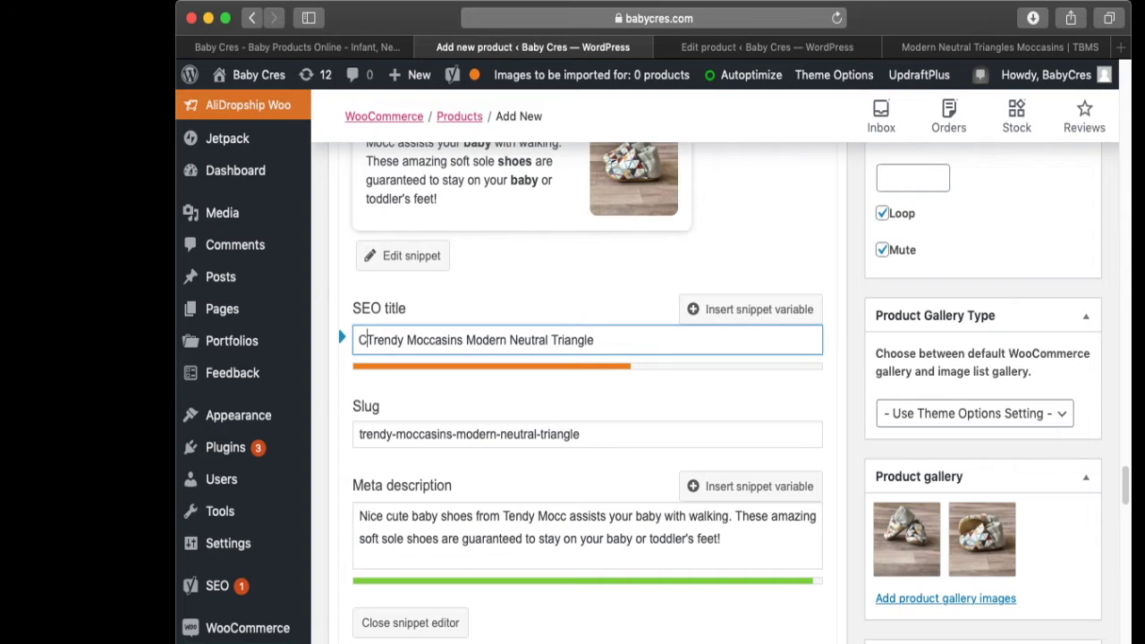
{"action": "key", "text": "BackSpace"}
{"action": "type", "text": "N"}
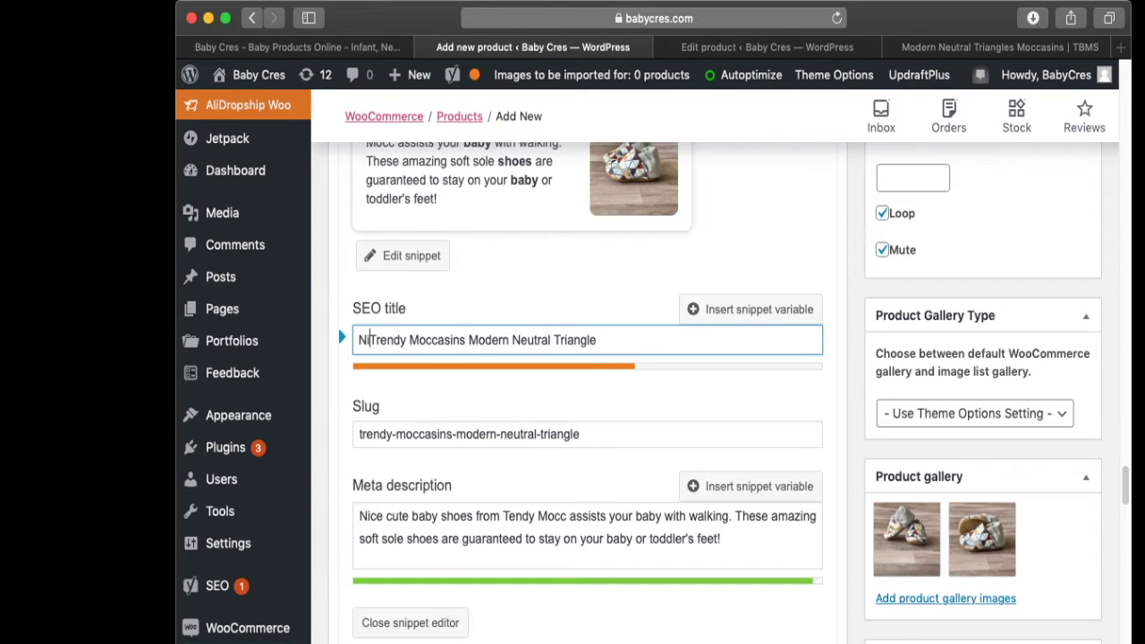
{"action": "type", "text": "ice "}
{"action": "type", "text": "Cute Ba"}
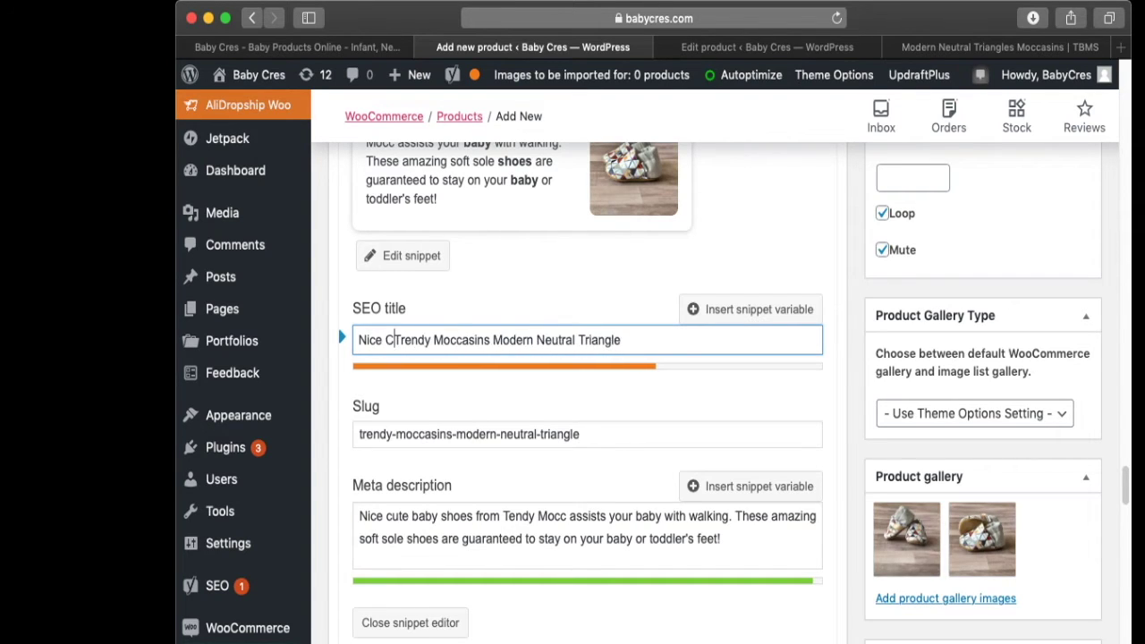
{"action": "type", "text": "by "}
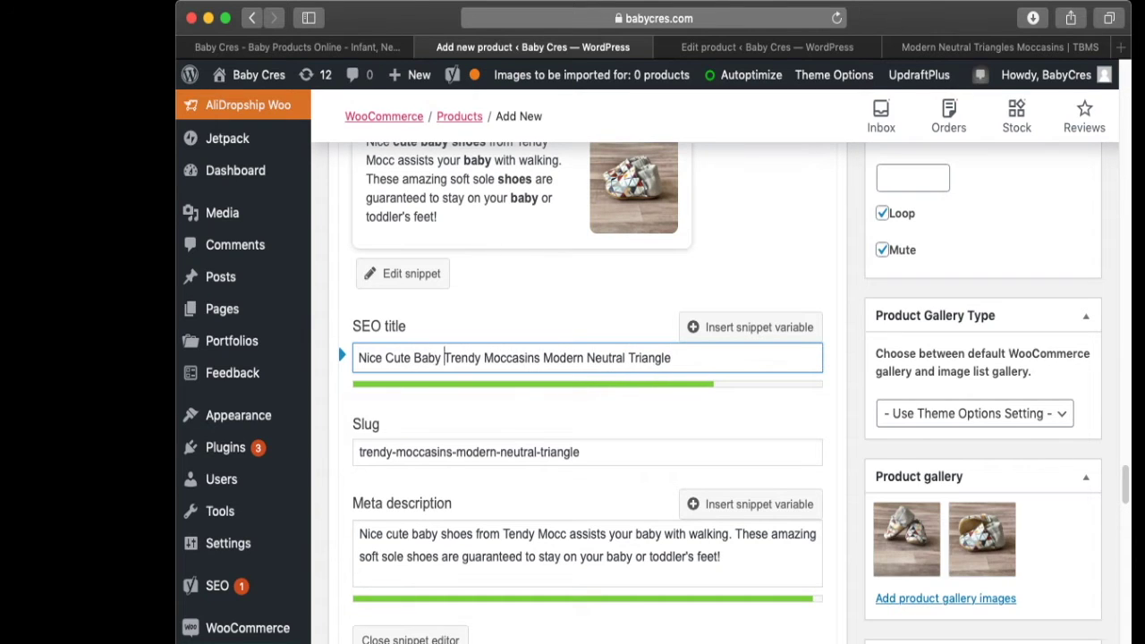
{"action": "type", "text": "Shoes -"}
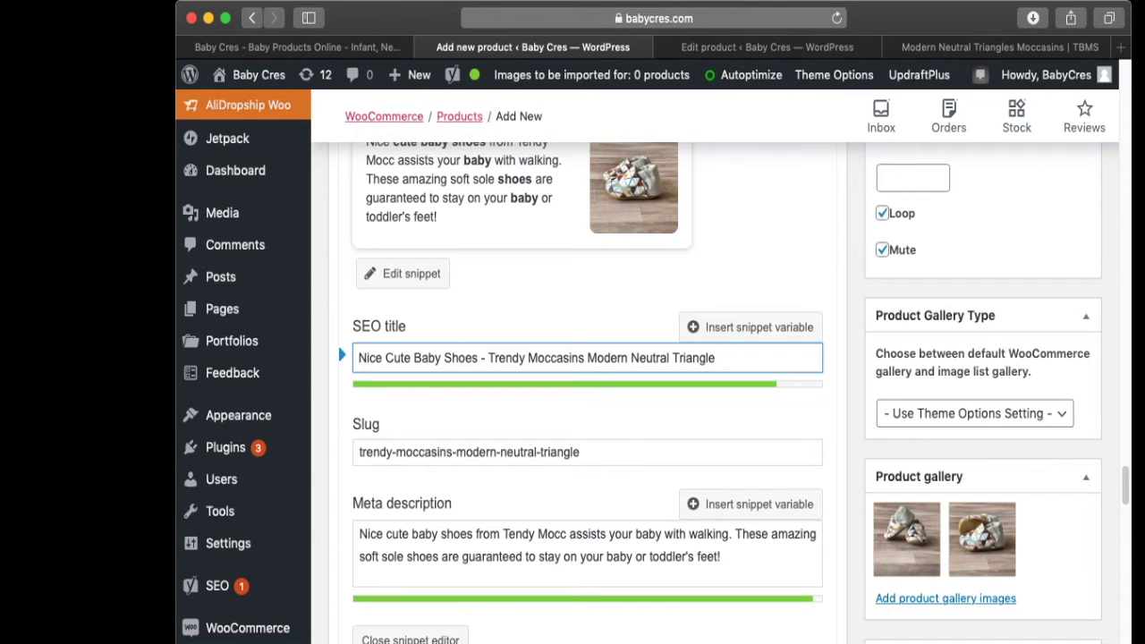
- Check the SEO analysis results for the keyphrase in the title and the remaining problems and improvements
{"action": "scroll", "coordinate": [587, 394], "scroll_direction": "down", "scroll_amount": 10}
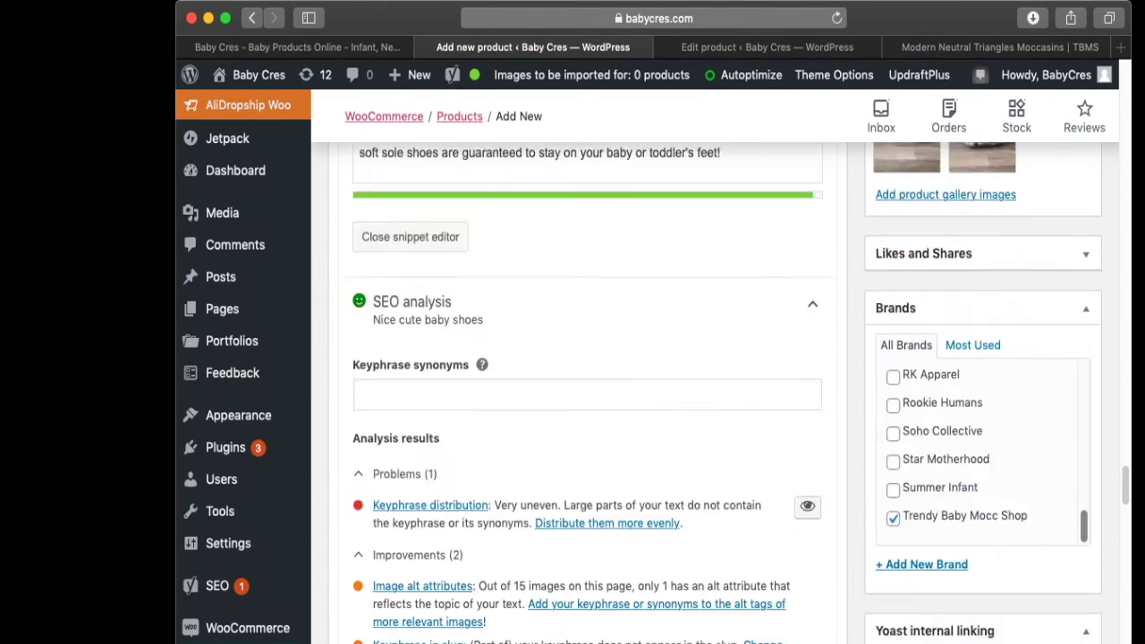
{"action": "scroll", "coordinate": [587, 394], "scroll_direction": "down", "scroll_amount": 5}
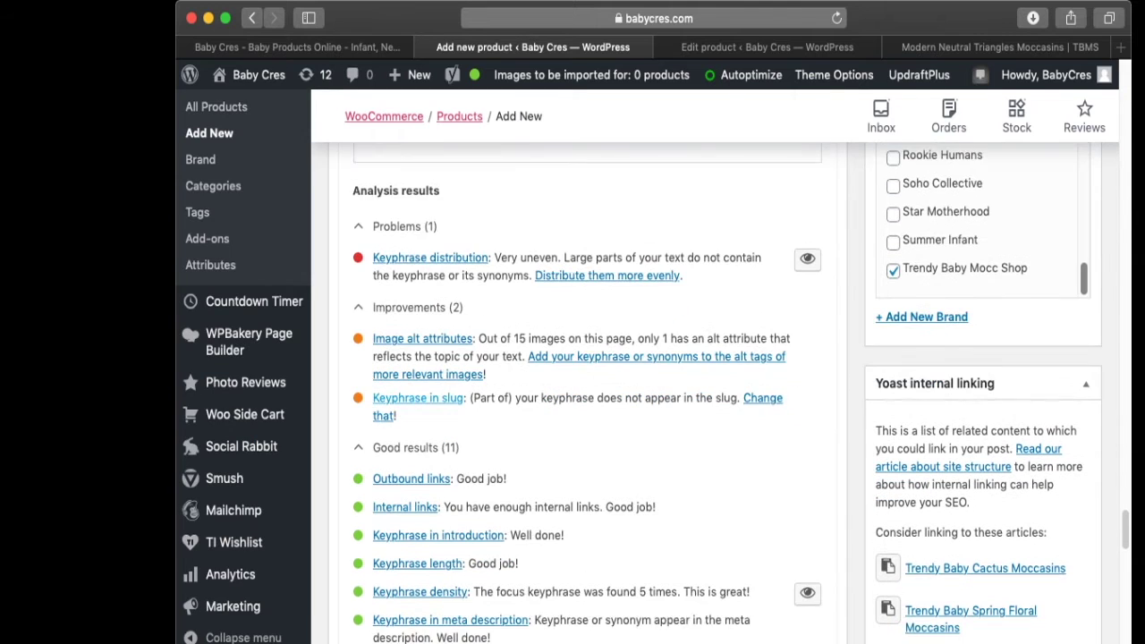
{"action": "scroll", "coordinate": [587, 393], "scroll_direction": "down", "scroll_amount": 3}
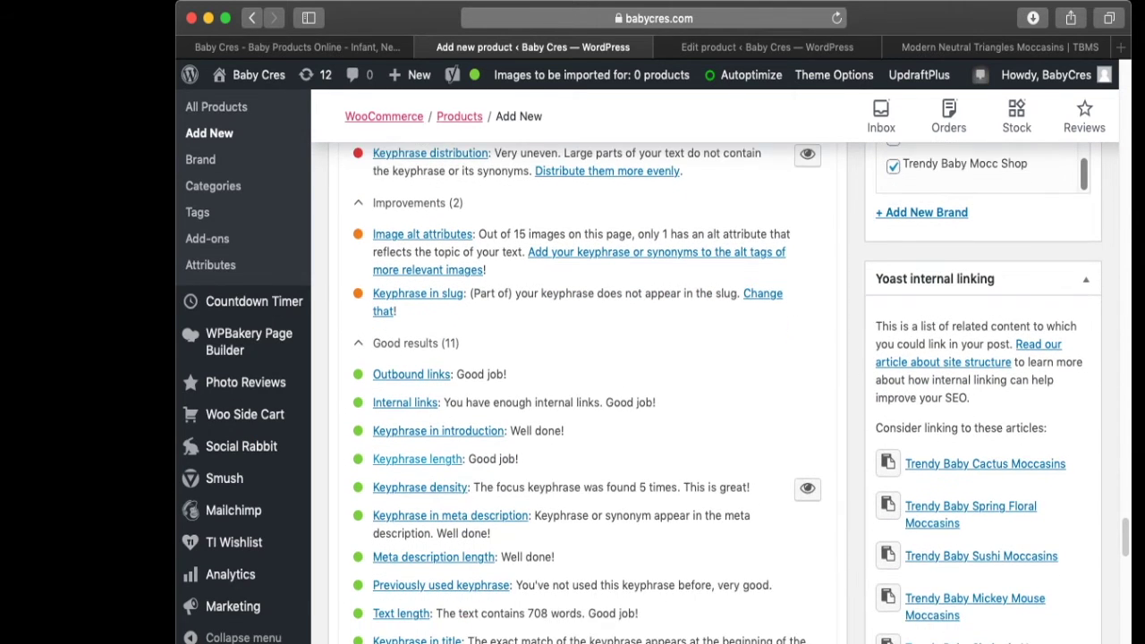
{"action": "scroll", "coordinate": [587, 394], "scroll_direction": "down", "scroll_amount": 1}
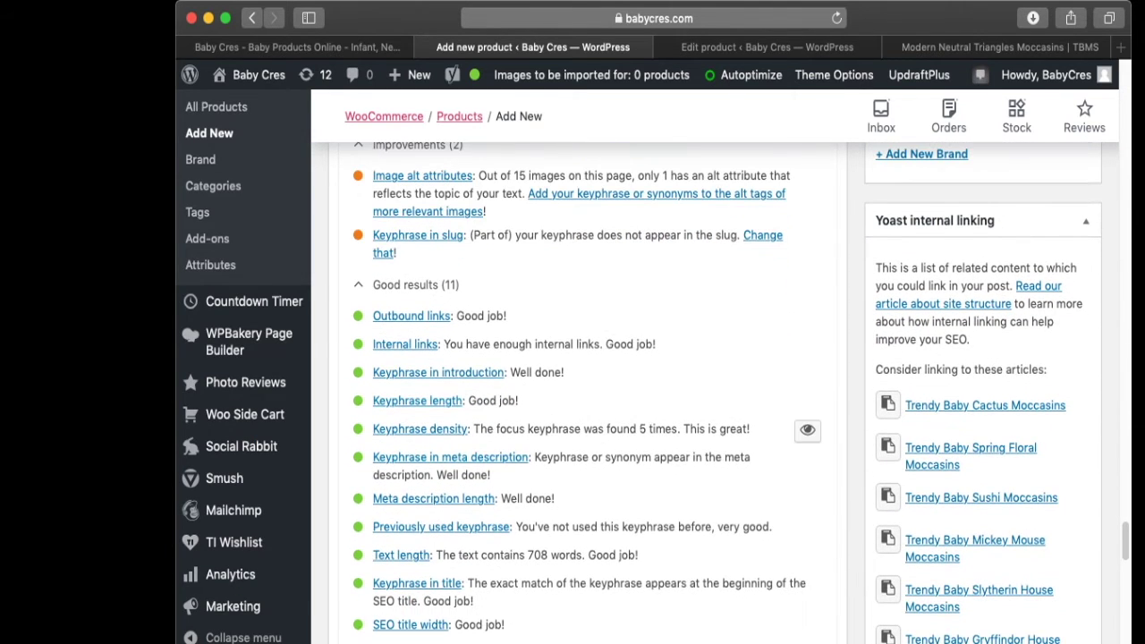
{"action": "left_click_drag", "start_coordinate": [473, 602], "coordinate": [373, 583]}
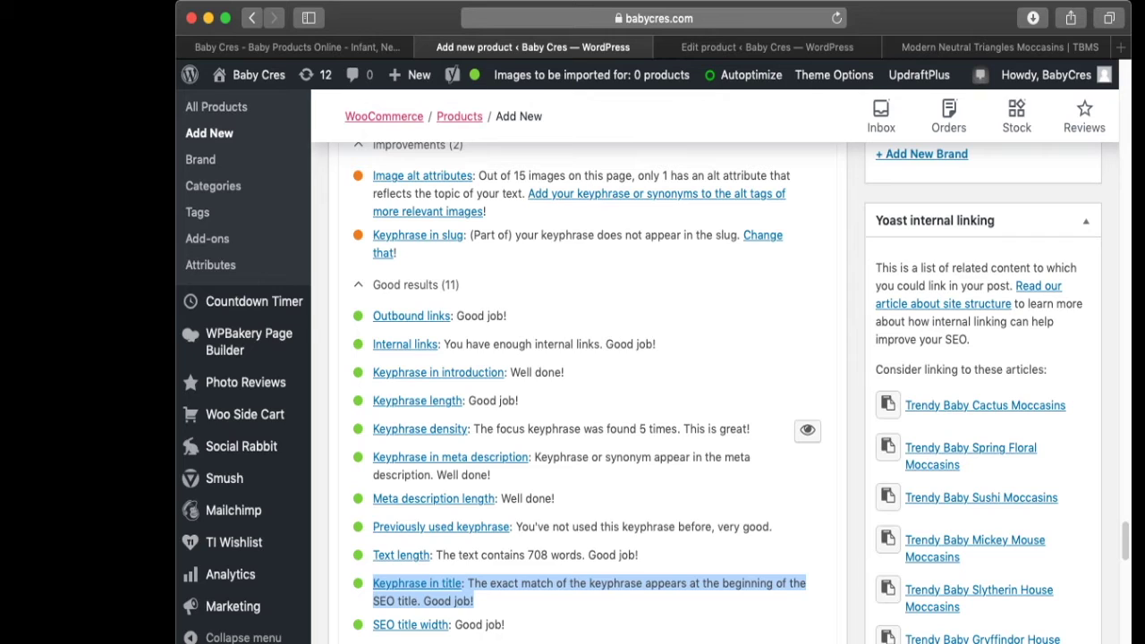
{"action": "left_click", "coordinate": [501, 601]}
{"action": "left_click_drag", "start_coordinate": [722, 583], "coordinate": [773, 584]}
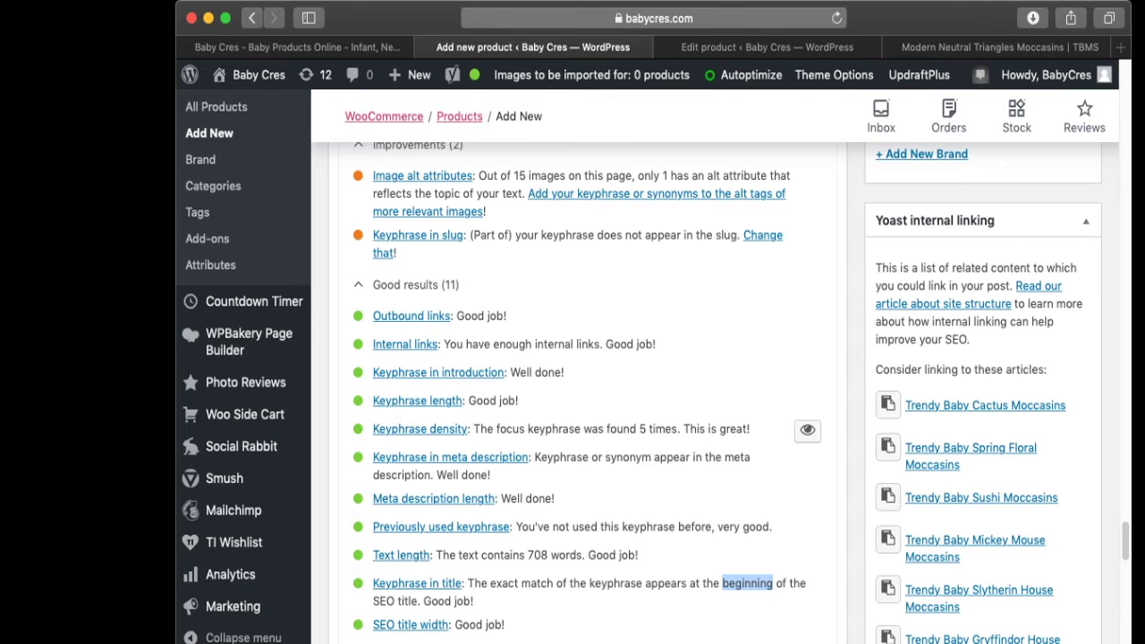
{"action": "scroll", "coordinate": [587, 394], "scroll_direction": "down", "scroll_amount": 1}
{"action": "scroll", "coordinate": [587, 394], "scroll_direction": "up", "scroll_amount": 5}
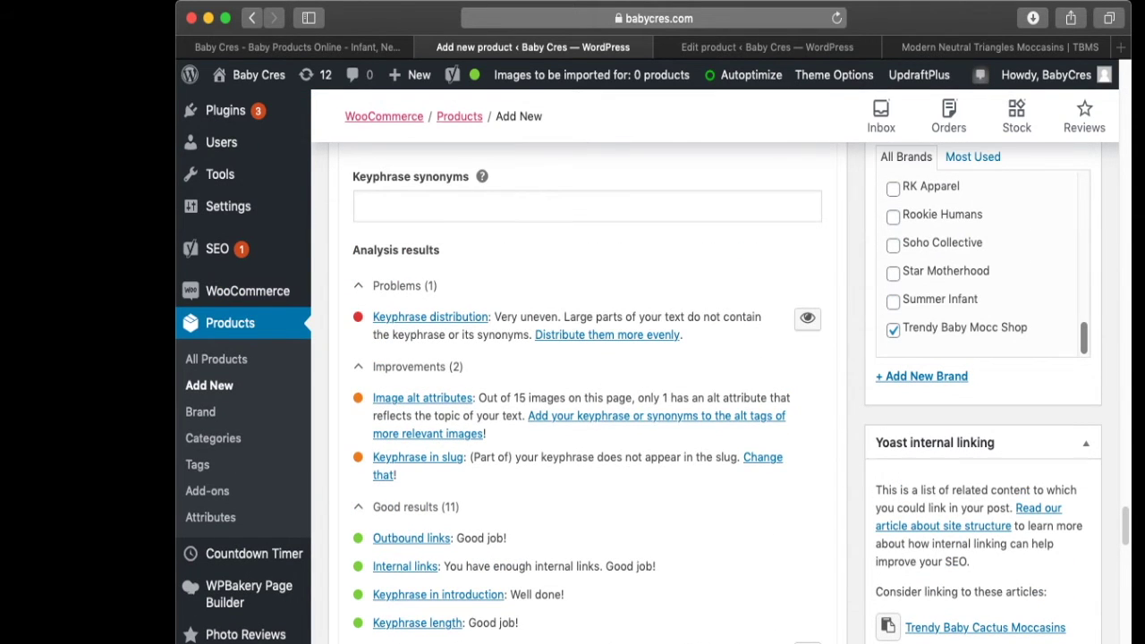
{"action": "scroll", "coordinate": [639, 371], "scroll_direction": "down", "scroll_amount": 1}
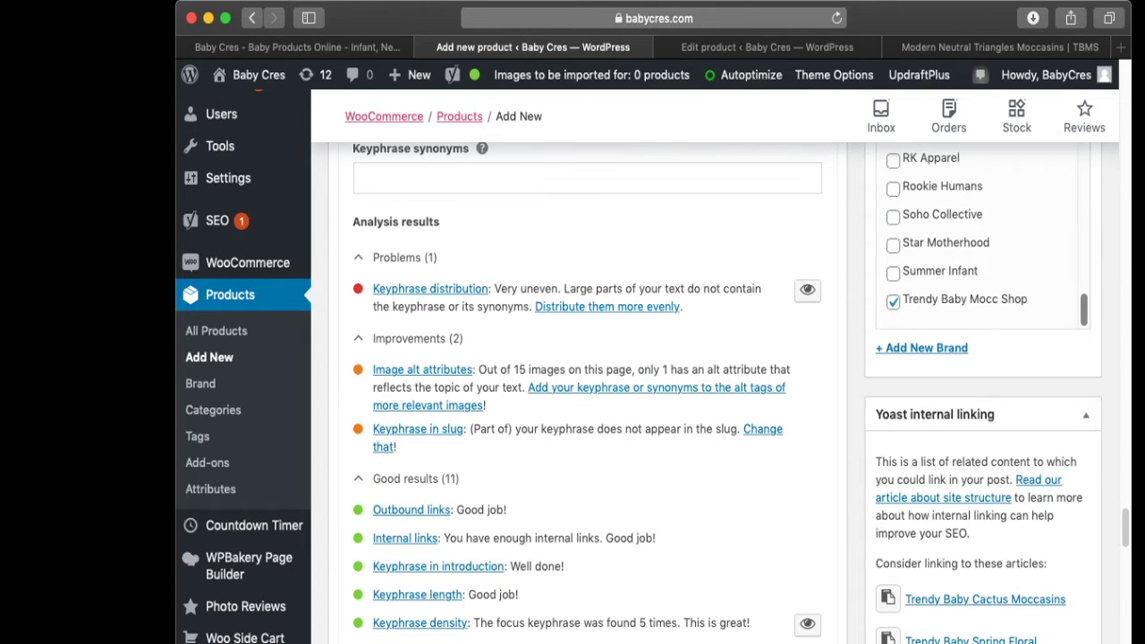
- Examine the SEO analysis improvements about image alt attributes and the keyphrase in the slug
{"action": "left_click_drag", "start_coordinate": [478, 370], "coordinate": [789, 369]}
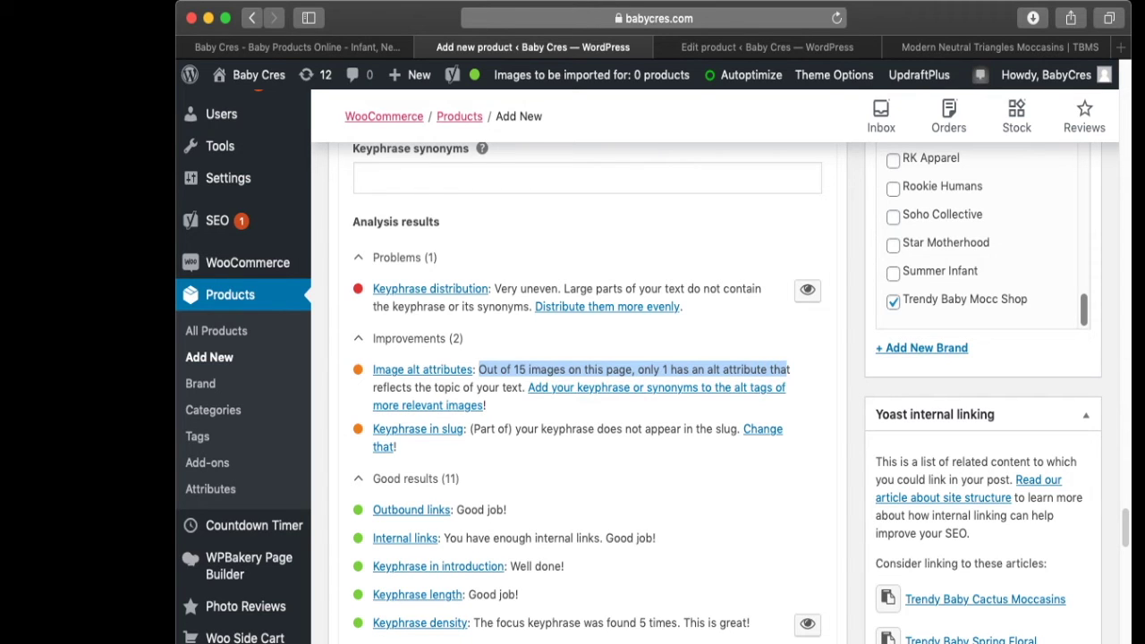
{"action": "left_click_drag", "start_coordinate": [489, 387], "coordinate": [373, 369]}
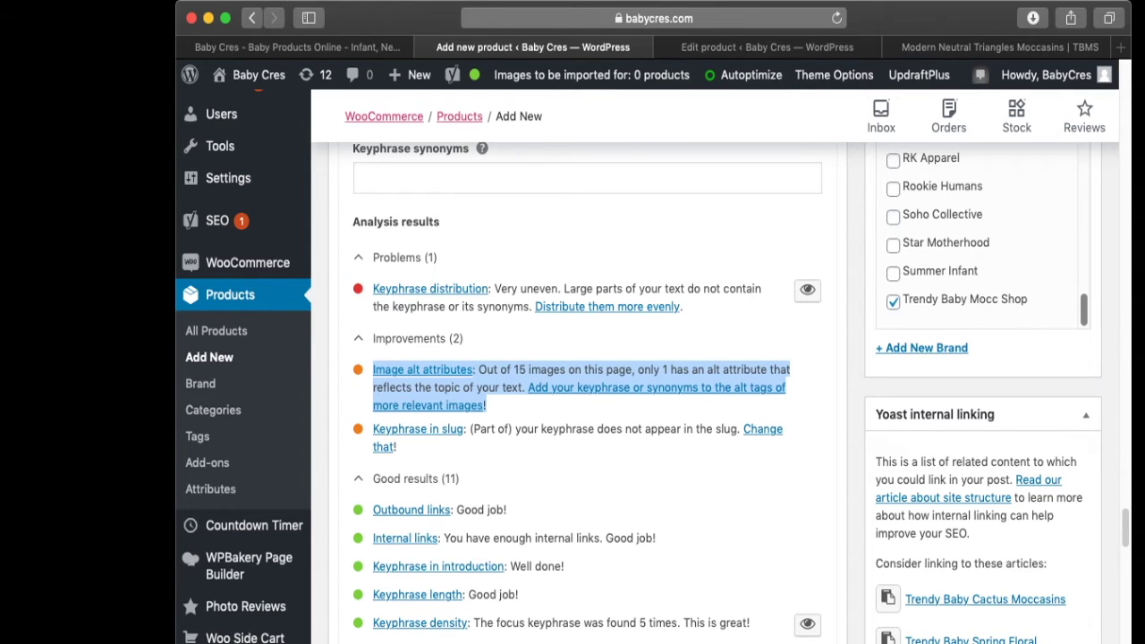
{"action": "left_click", "coordinate": [537, 406]}
{"action": "left_click_drag", "start_coordinate": [397, 448], "coordinate": [373, 429]}
{"action": "scroll", "coordinate": [376, 430], "scroll_direction": "up", "scroll_amount": 4}
{"action": "scroll", "coordinate": [587, 394], "scroll_direction": "down", "scroll_amount": 2}
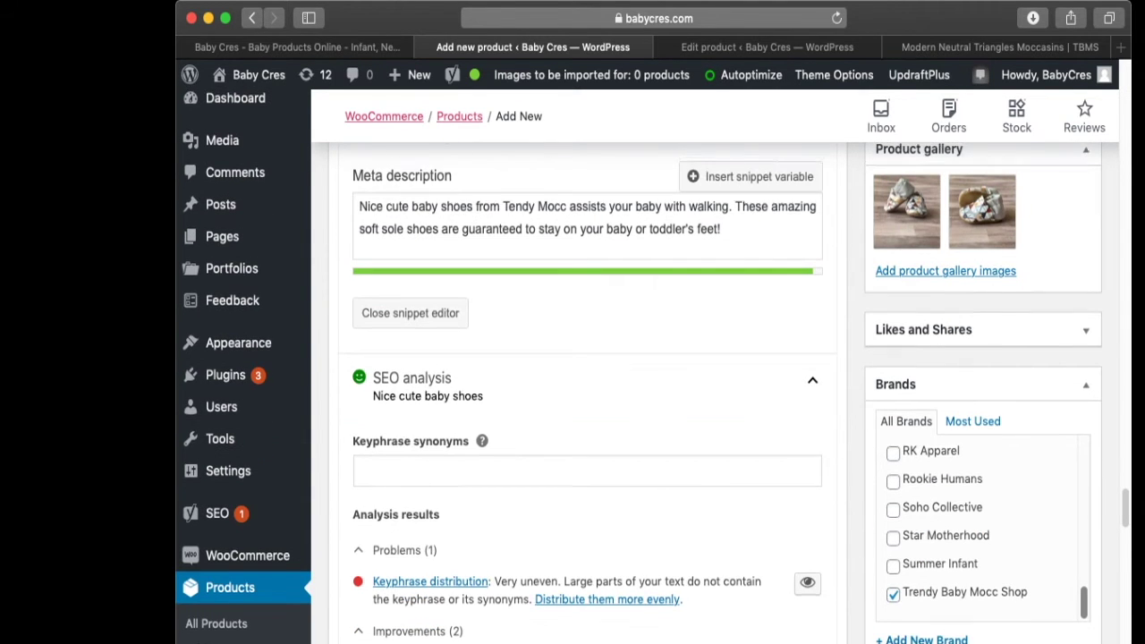
{"action": "scroll", "coordinate": [587, 394], "scroll_direction": "up", "scroll_amount": 7}
{"action": "scroll", "coordinate": [587, 393], "scroll_direction": "up", "scroll_amount": 4}
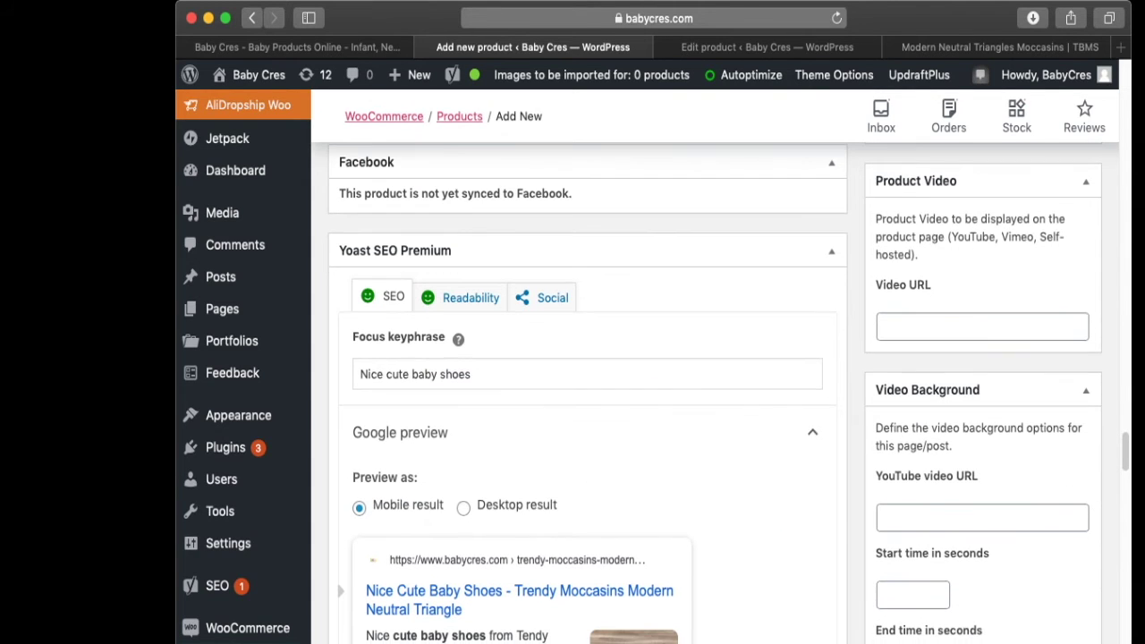
{"action": "scroll", "coordinate": [587, 394], "scroll_direction": "down", "scroll_amount": 12}
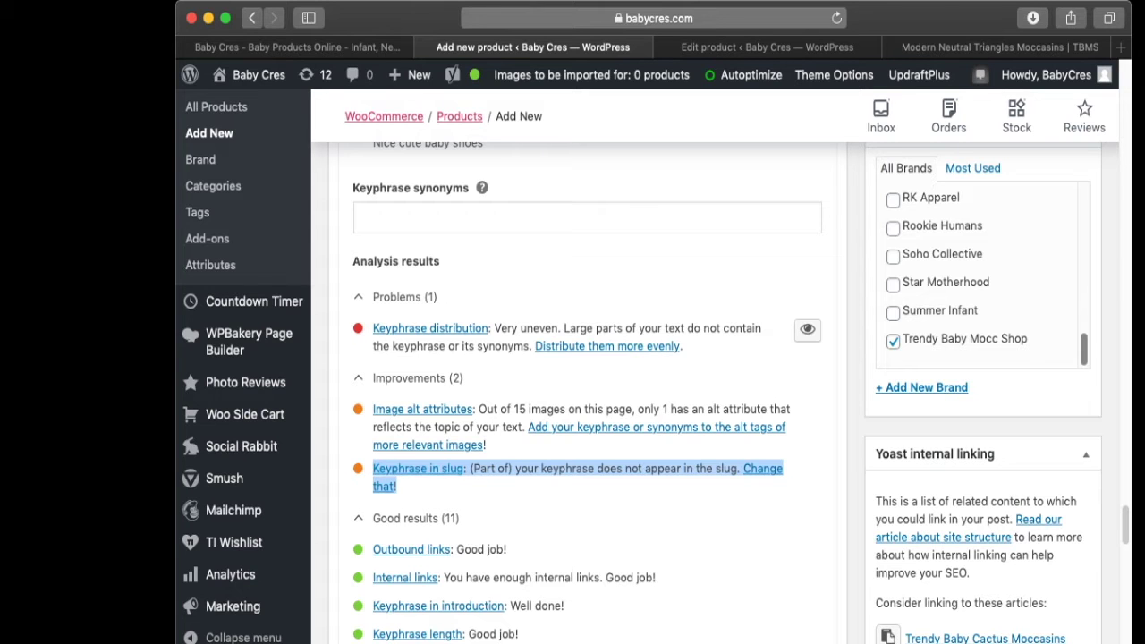
{"action": "scroll", "coordinate": [586, 393], "scroll_direction": "up", "scroll_amount": 5}
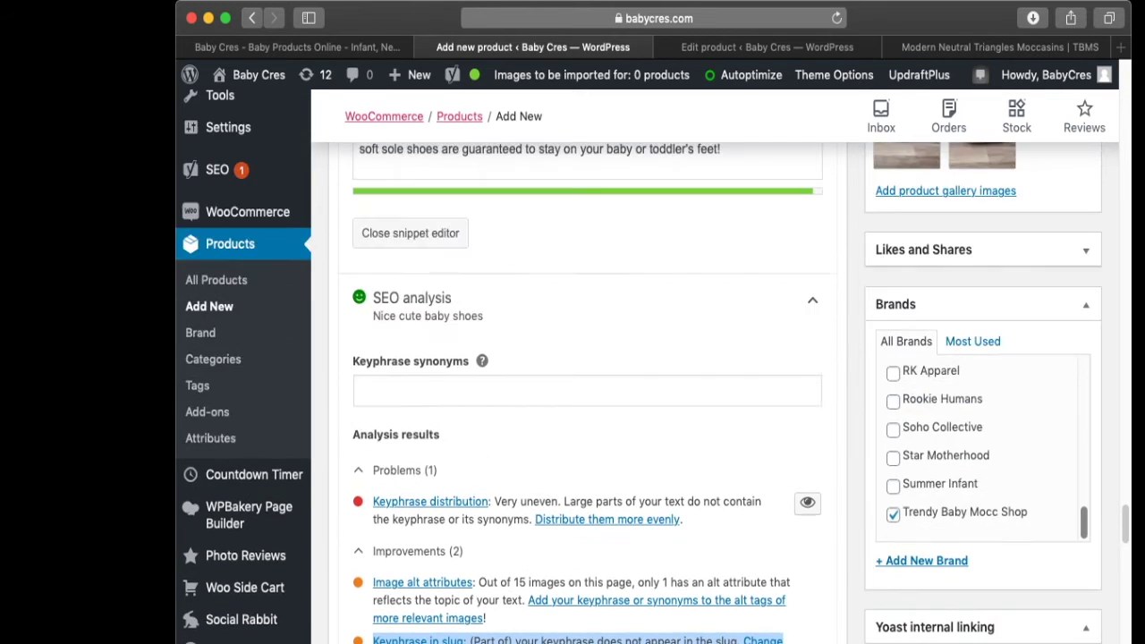
- Replace the slug with the copied SEO title "Nice Cute Baby Shoes - Trendy Moccasins Modern Neutral Triangle"
{"action": "scroll", "coordinate": [587, 394], "scroll_direction": "up", "scroll_amount": 5}
{"action": "scroll", "coordinate": [587, 393], "scroll_direction": "down", "scroll_amount": 2}
{"action": "left_click_drag", "start_coordinate": [591, 473], "coordinate": [331, 473]}
{"action": "left_click", "coordinate": [587, 473]}
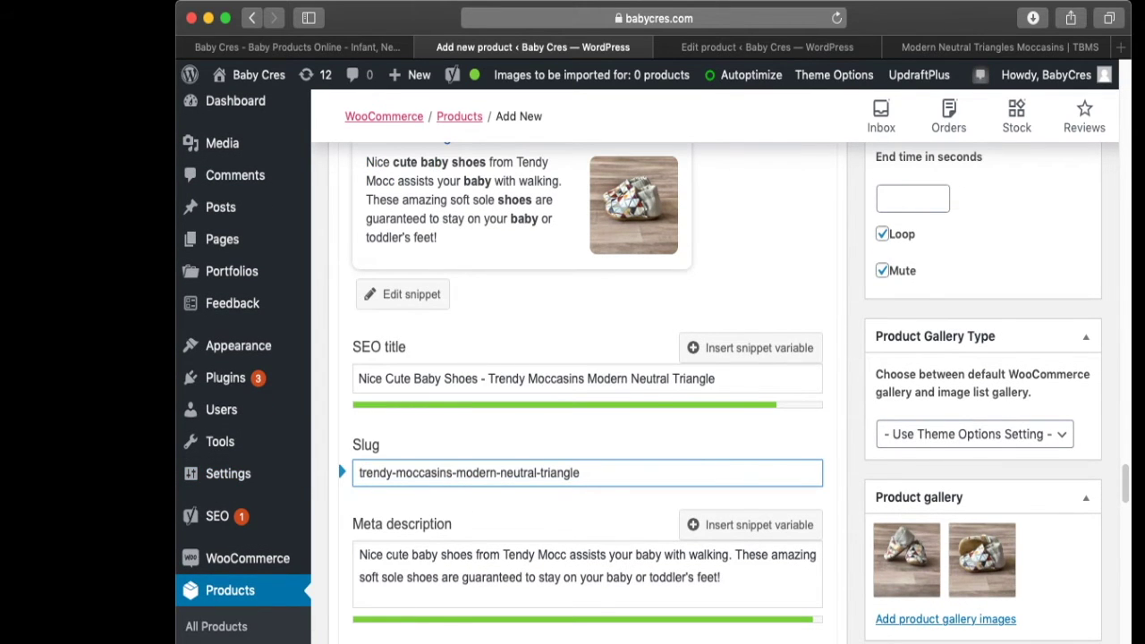
{"action": "key", "text": "shift+Tab"}
{"action": "key", "text": "super+c"}
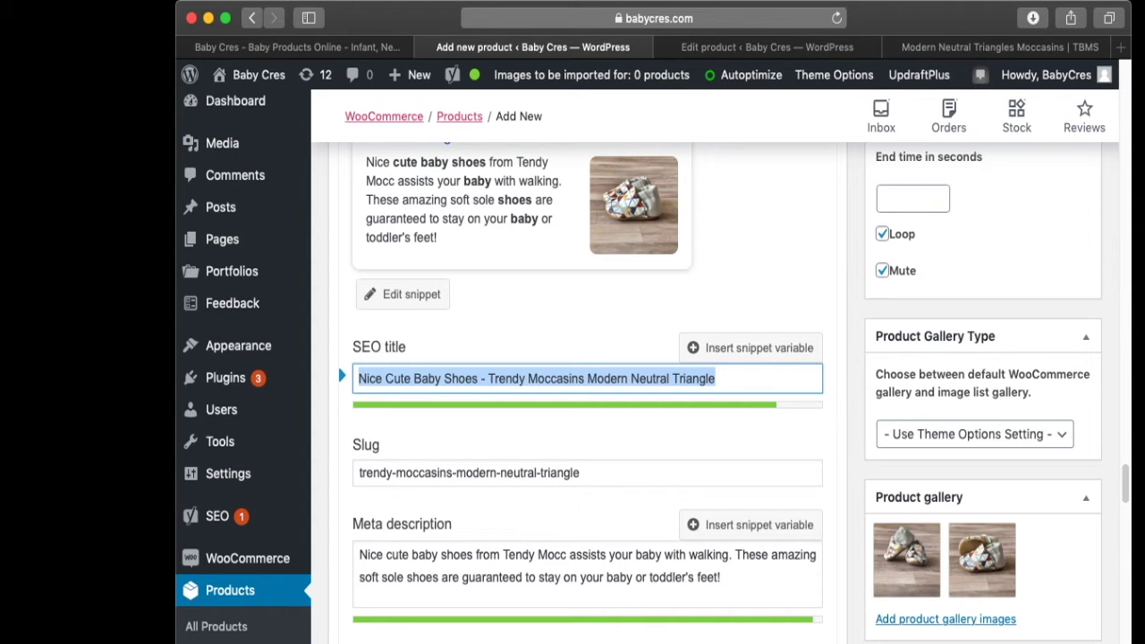
{"action": "left_click", "coordinate": [586, 474]}
{"action": "key", "text": "super+a"}
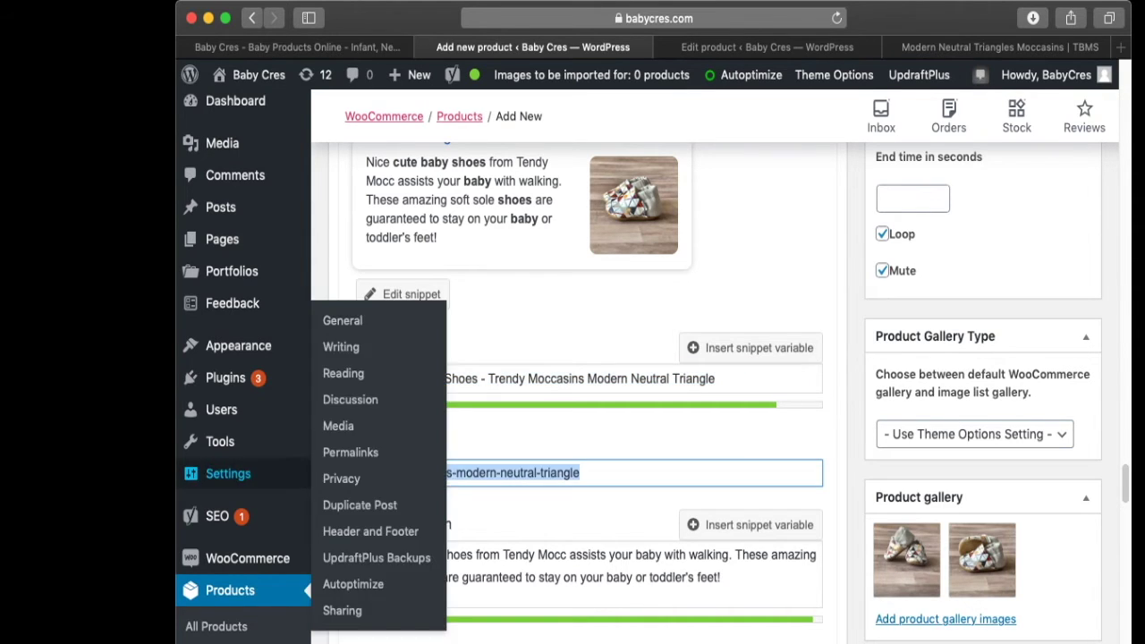
{"action": "key", "text": "super+v"}
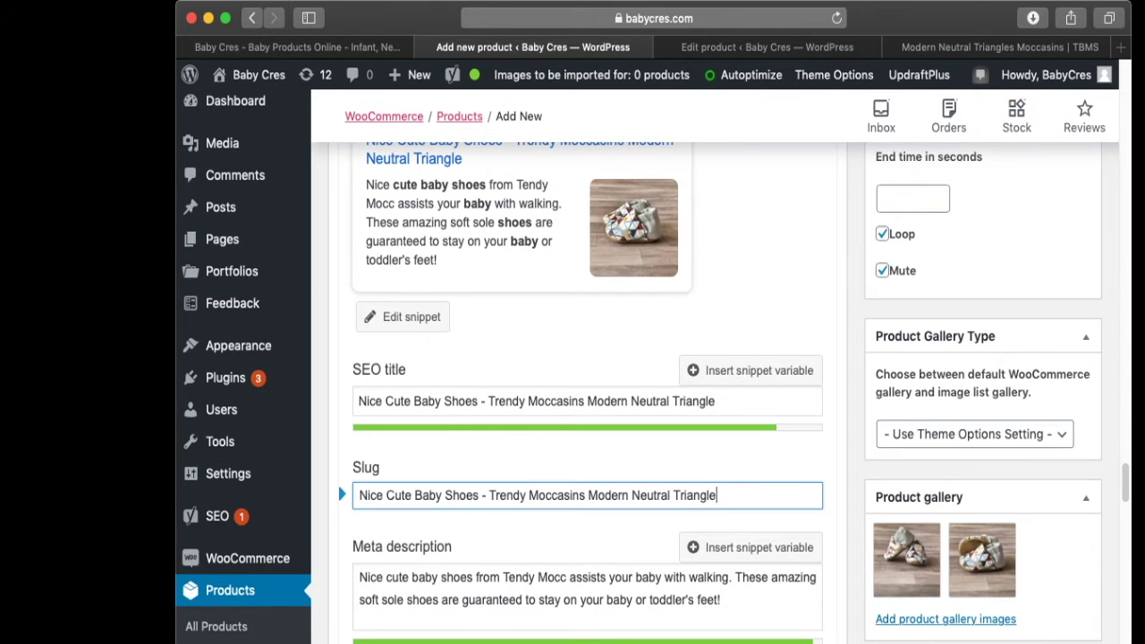
- Review the SEO analysis for the keyphrase in slug result and check the Google preview and snippet fields
{"action": "scroll", "coordinate": [590, 376], "scroll_direction": "down", "scroll_amount": 10}
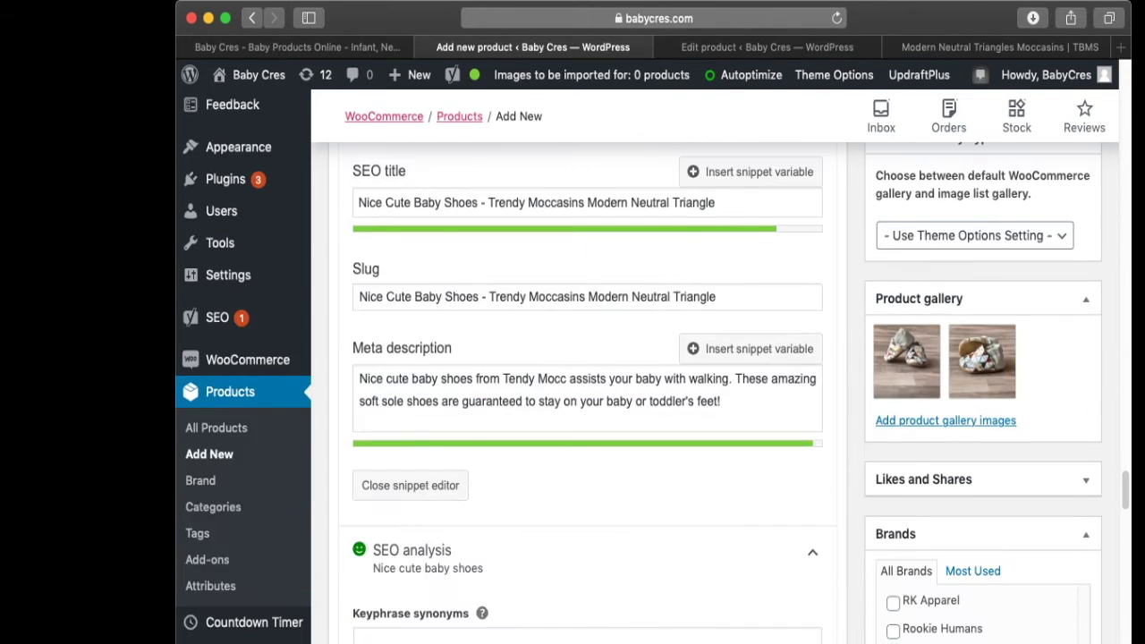
{"action": "scroll", "coordinate": [641, 372], "scroll_direction": "down", "scroll_amount": 2}
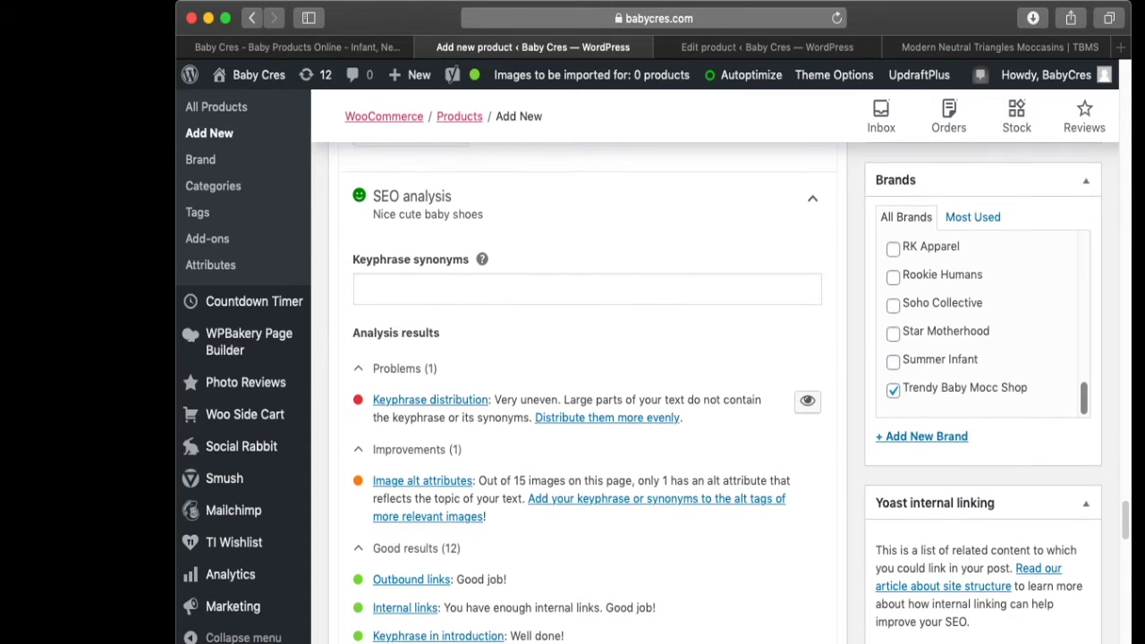
{"action": "scroll", "coordinate": [642, 372], "scroll_direction": "down", "scroll_amount": 5}
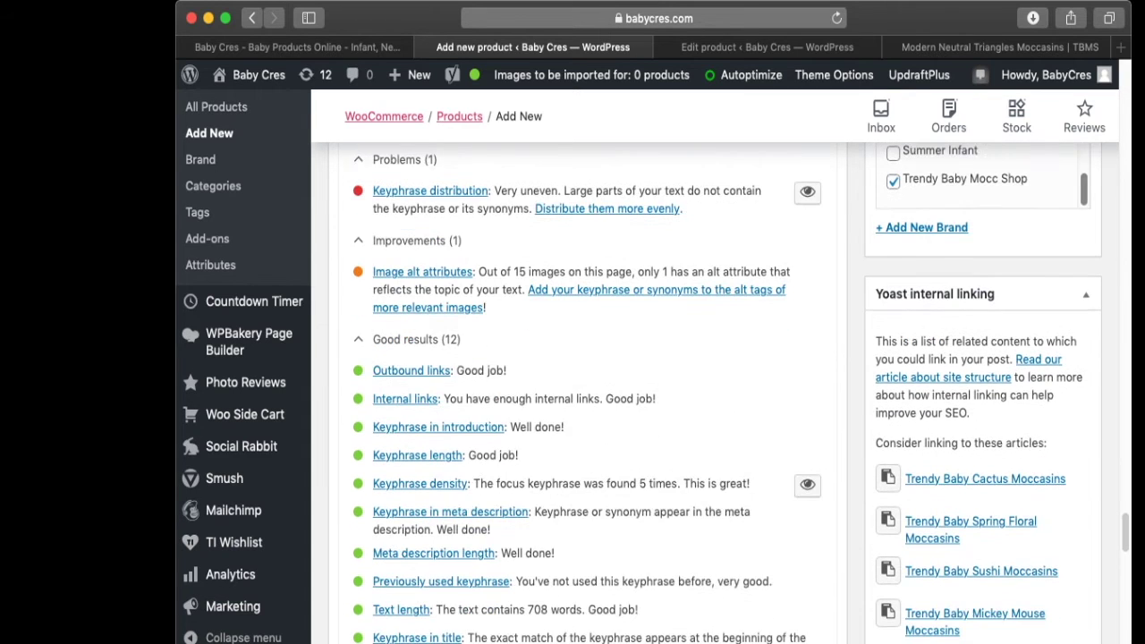
{"action": "scroll", "coordinate": [590, 394], "scroll_direction": "down", "scroll_amount": 2}
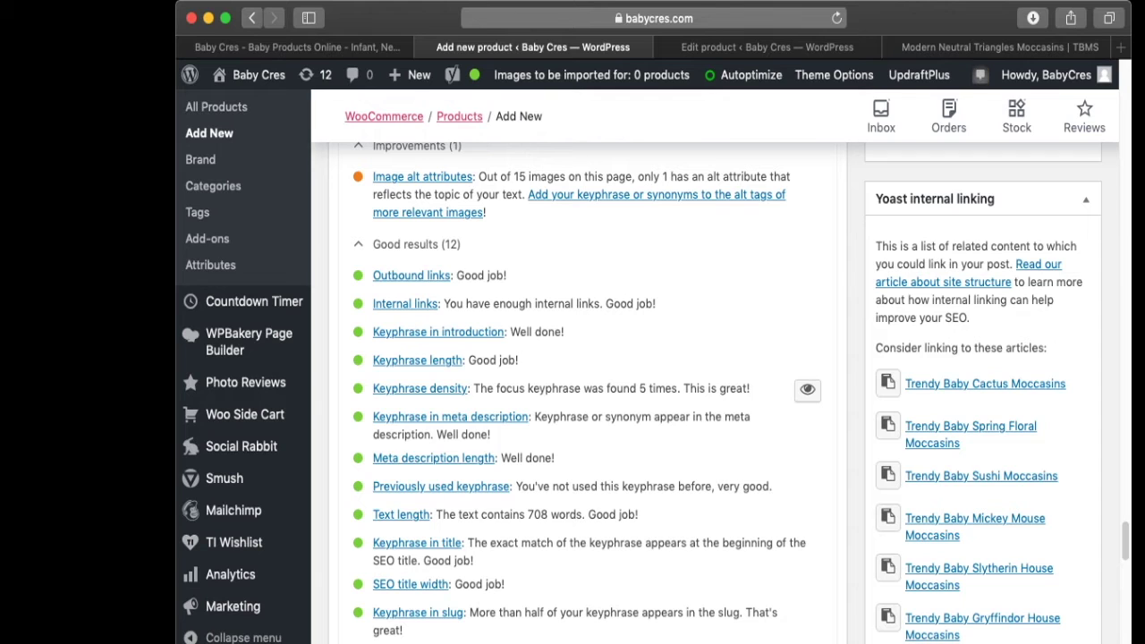
{"action": "scroll", "coordinate": [430, 465], "scroll_direction": "down", "scroll_amount": 1}
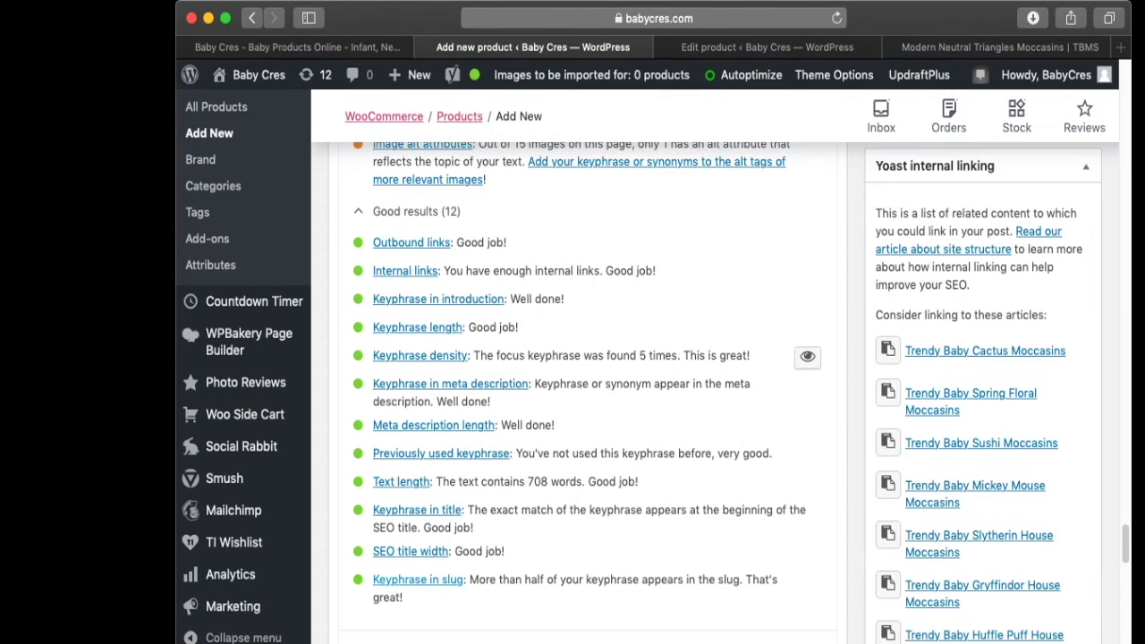
{"action": "left_click_drag", "start_coordinate": [404, 597], "coordinate": [374, 579]}
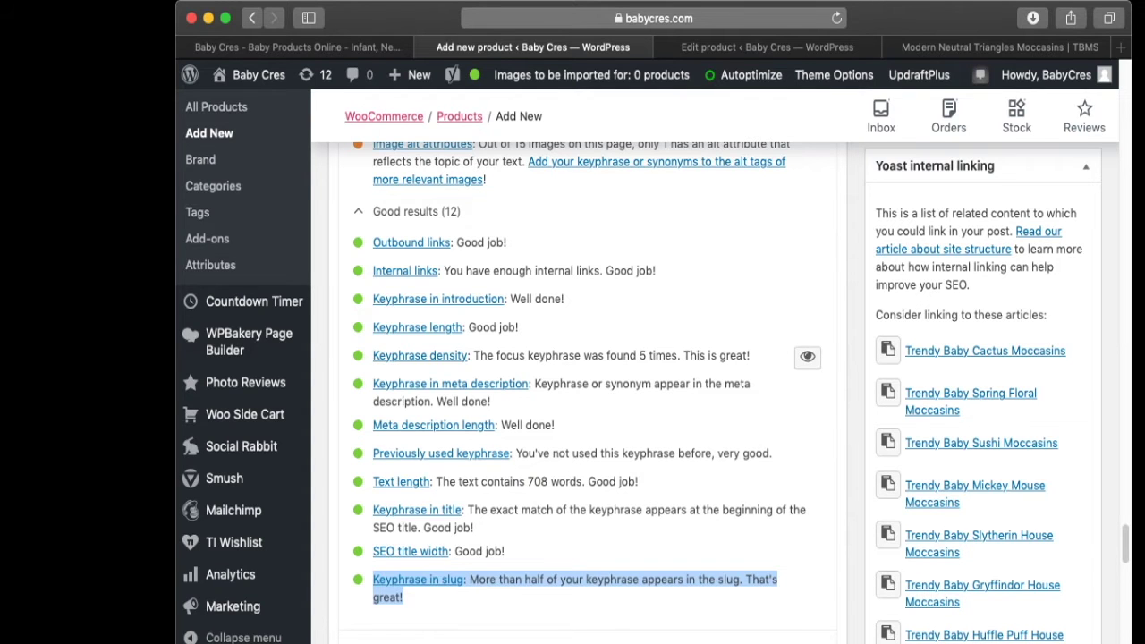
{"action": "scroll", "coordinate": [573, 394], "scroll_direction": "up", "scroll_amount": 10}
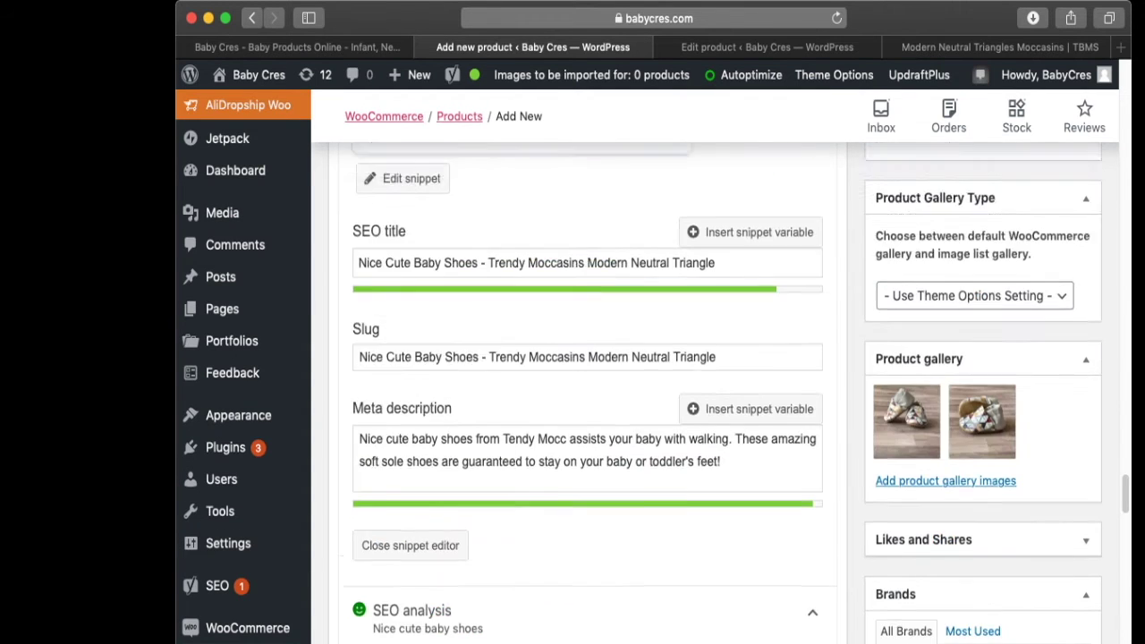
{"action": "scroll", "coordinate": [572, 393], "scroll_direction": "up", "scroll_amount": 8}
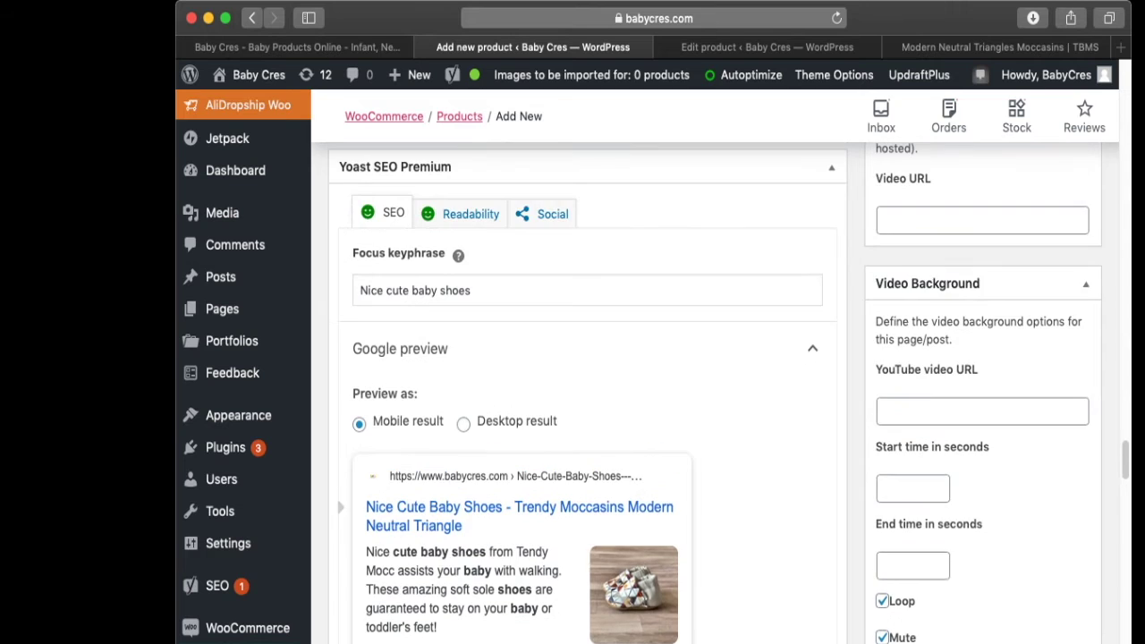
{"action": "scroll", "coordinate": [572, 394], "scroll_direction": "up", "scroll_amount": 1}
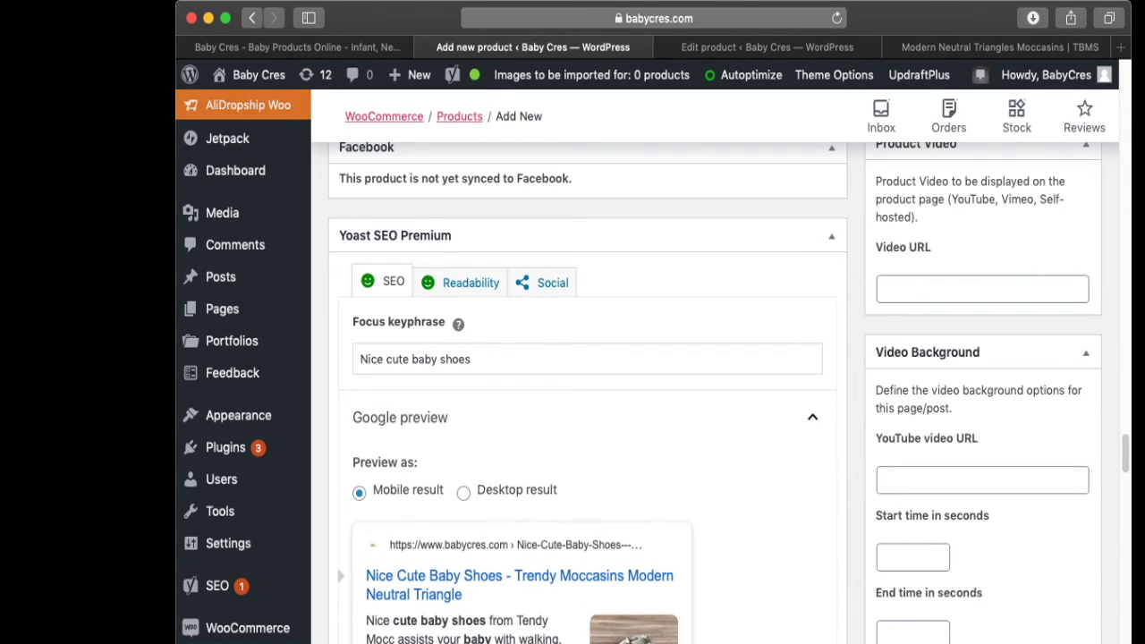
{"action": "scroll", "coordinate": [573, 393], "scroll_direction": "down", "scroll_amount": 15}
{"action": "scroll", "coordinate": [572, 393], "scroll_direction": "up", "scroll_amount": 10}
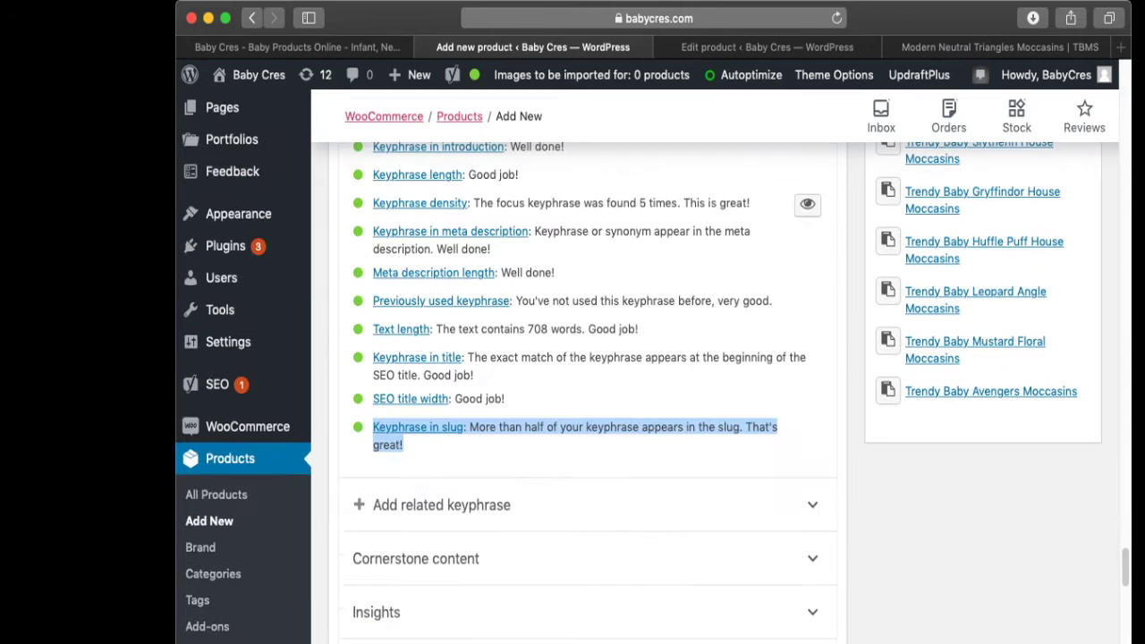
{"action": "scroll", "coordinate": [573, 394], "scroll_direction": "up", "scroll_amount": 10}
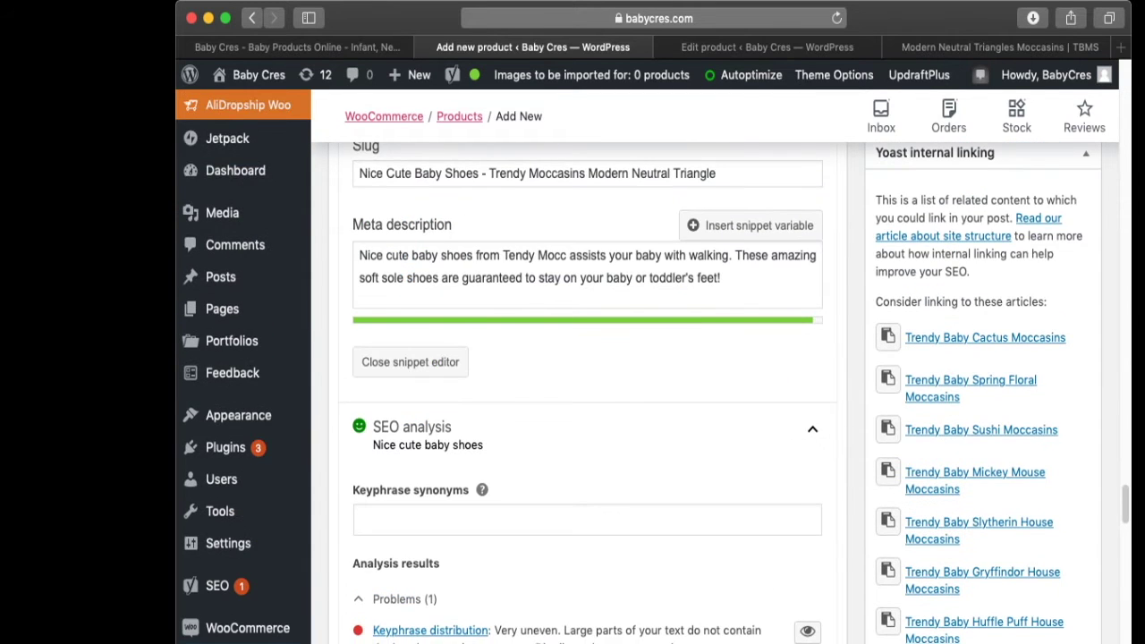
{"action": "scroll", "coordinate": [572, 394], "scroll_direction": "down", "scroll_amount": 2}
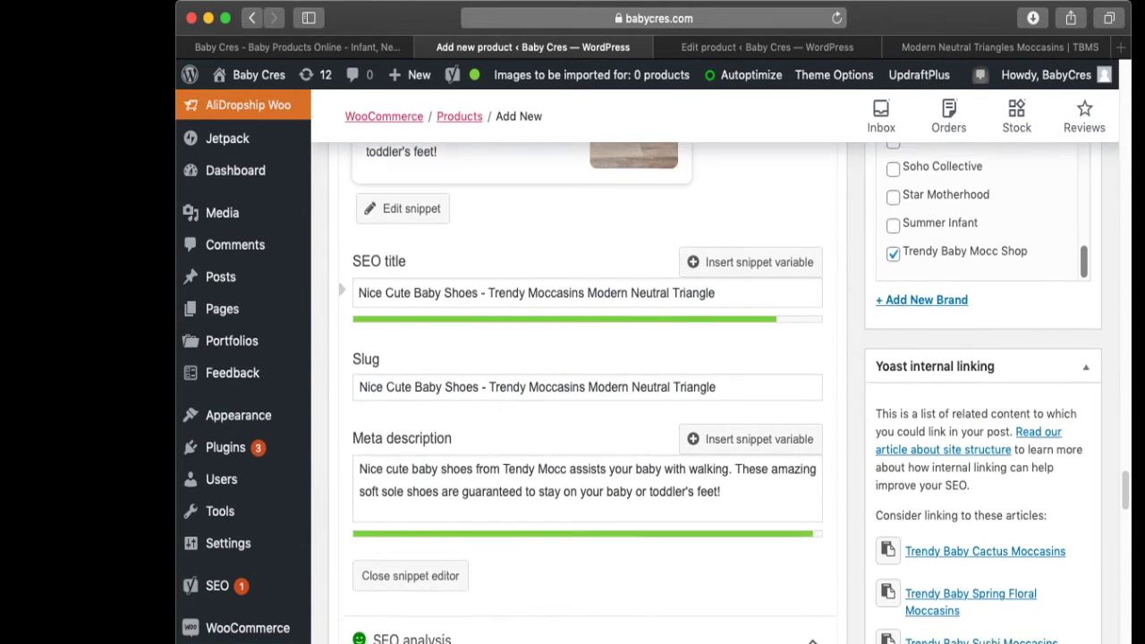
- Set the product data type to Variable product and the tax class to Reduced rate
{"action": "scroll", "coordinate": [573, 393], "scroll_direction": "down", "scroll_amount": 12}
{"action": "scroll", "coordinate": [573, 394], "scroll_direction": "down", "scroll_amount": 1}
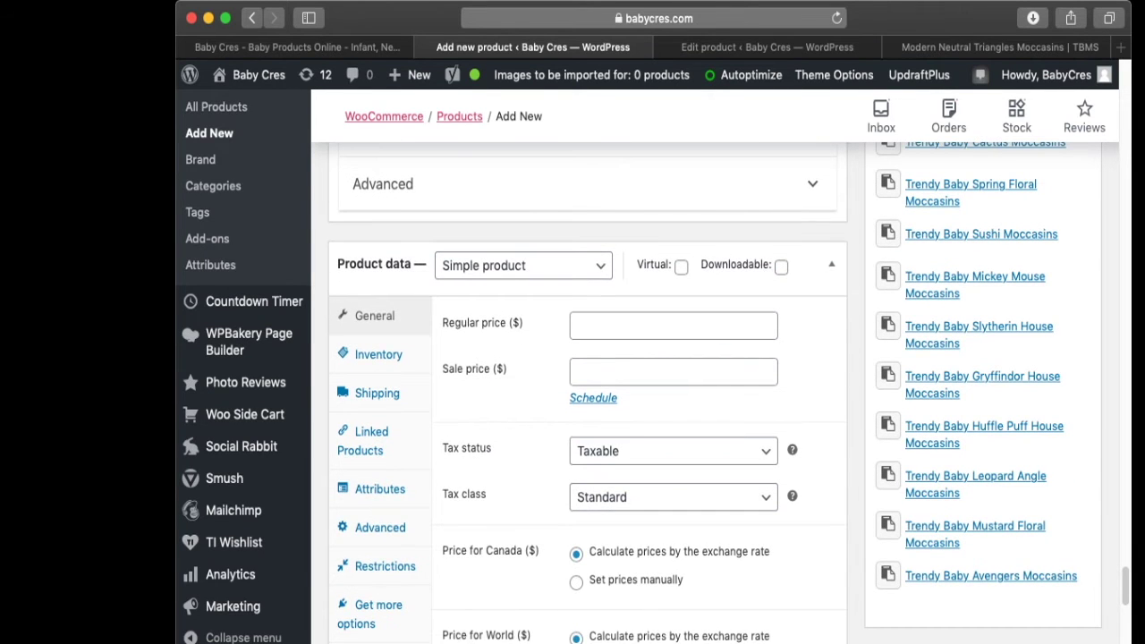
{"action": "scroll", "coordinate": [587, 394], "scroll_direction": "down", "scroll_amount": 1}
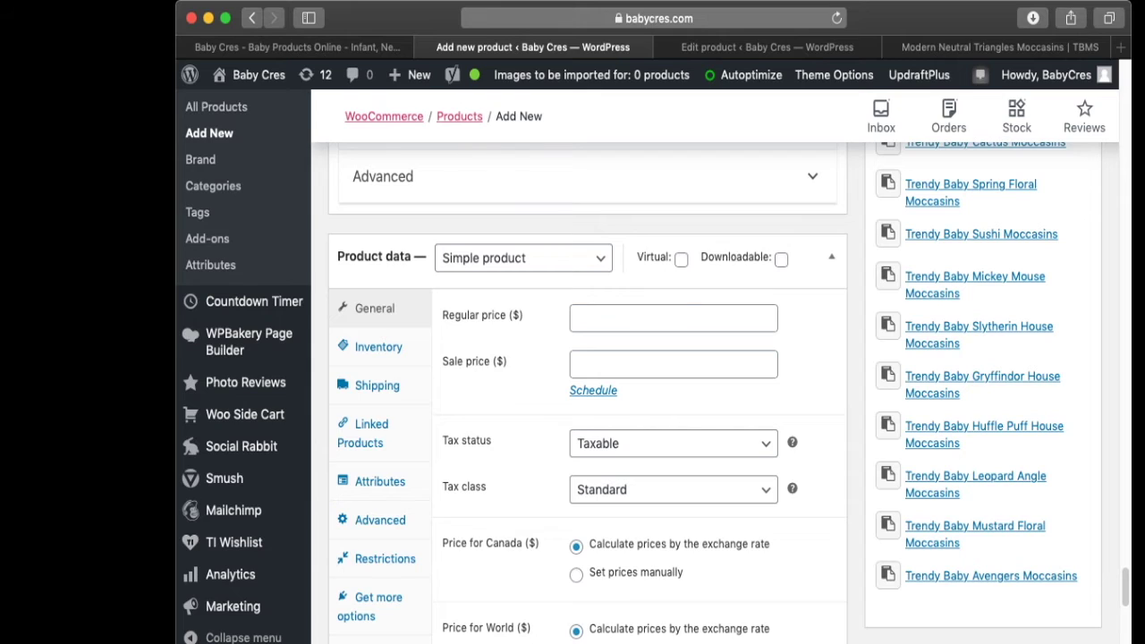
{"action": "left_click", "coordinate": [523, 258]}
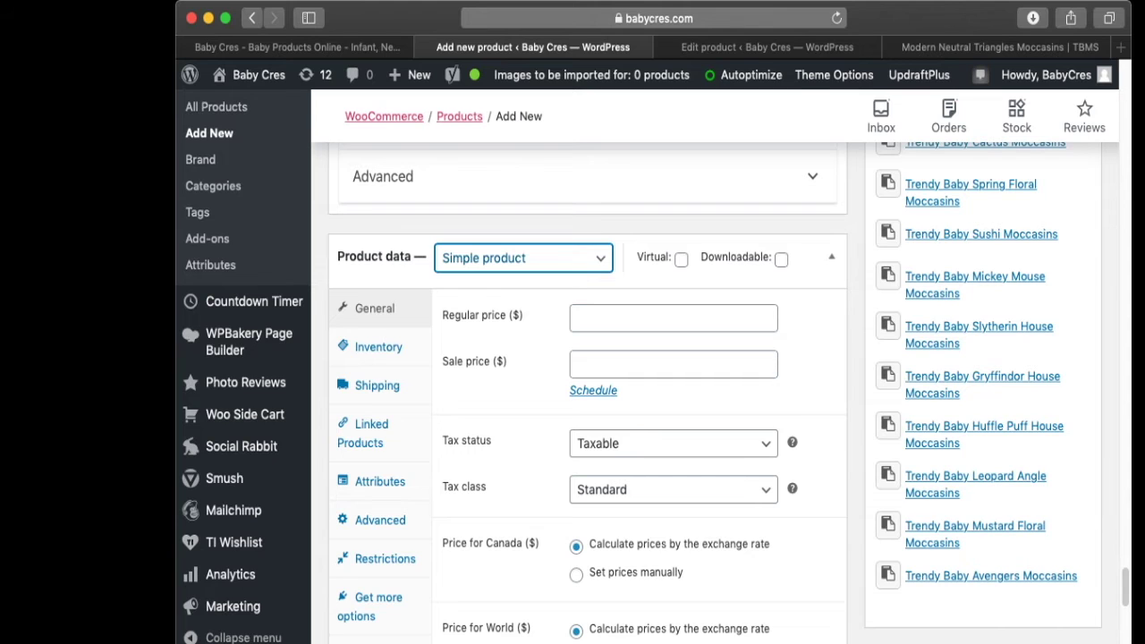
{"action": "left_click", "coordinate": [501, 312]}
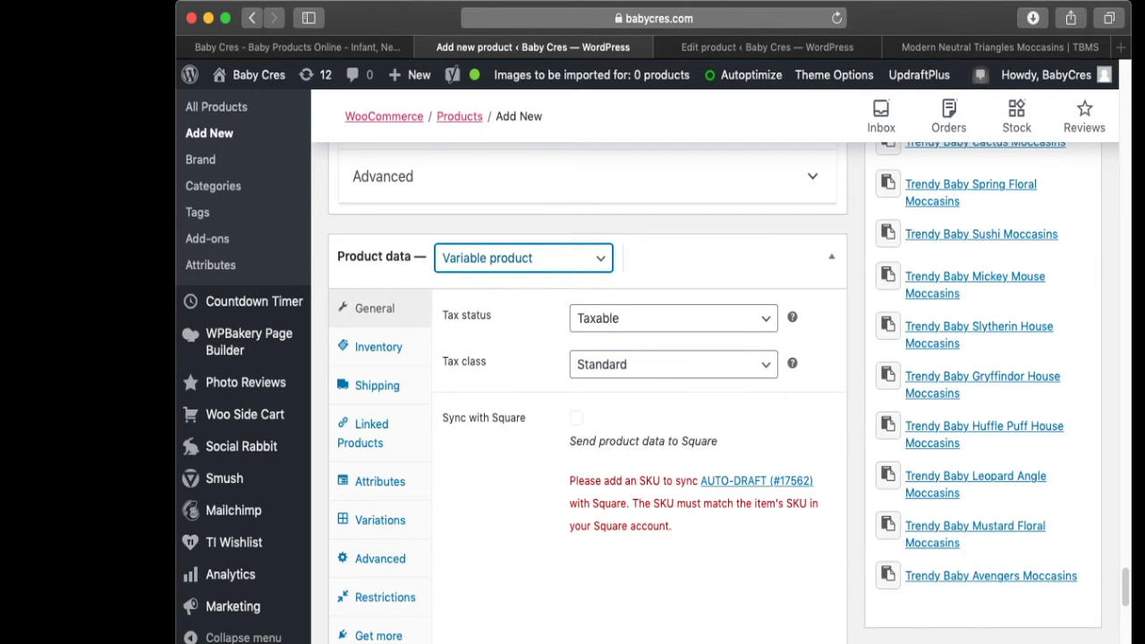
{"action": "left_click", "coordinate": [687, 256]}
{"action": "left_click", "coordinate": [626, 377]}
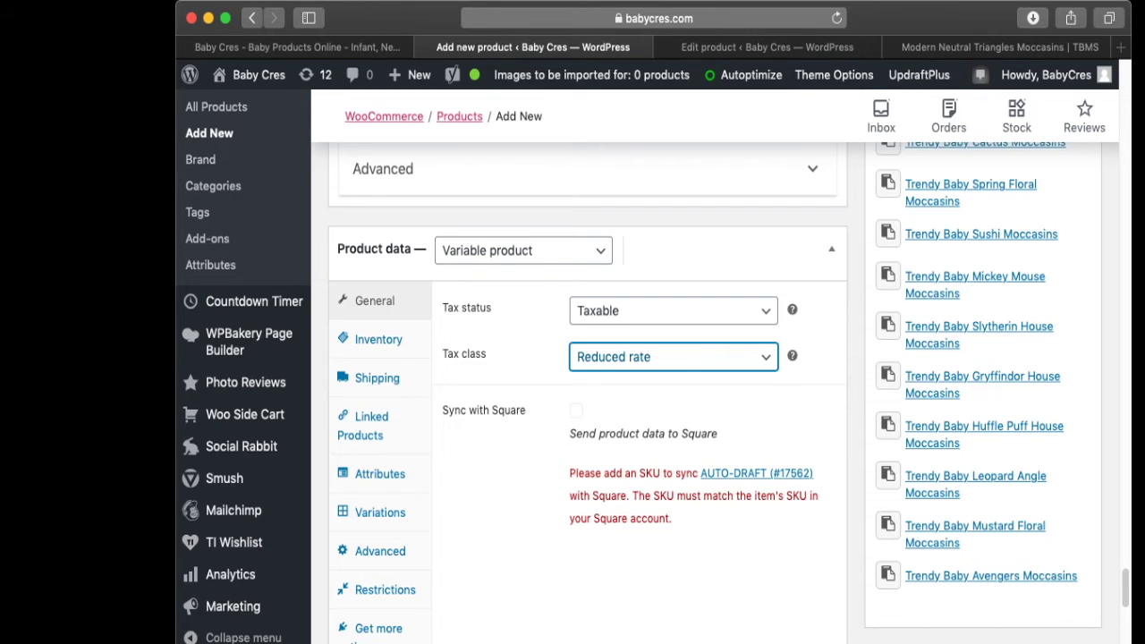
- Enter TBMNT as the product's SKU in the inventory settings
{"action": "left_click", "coordinate": [379, 340]}
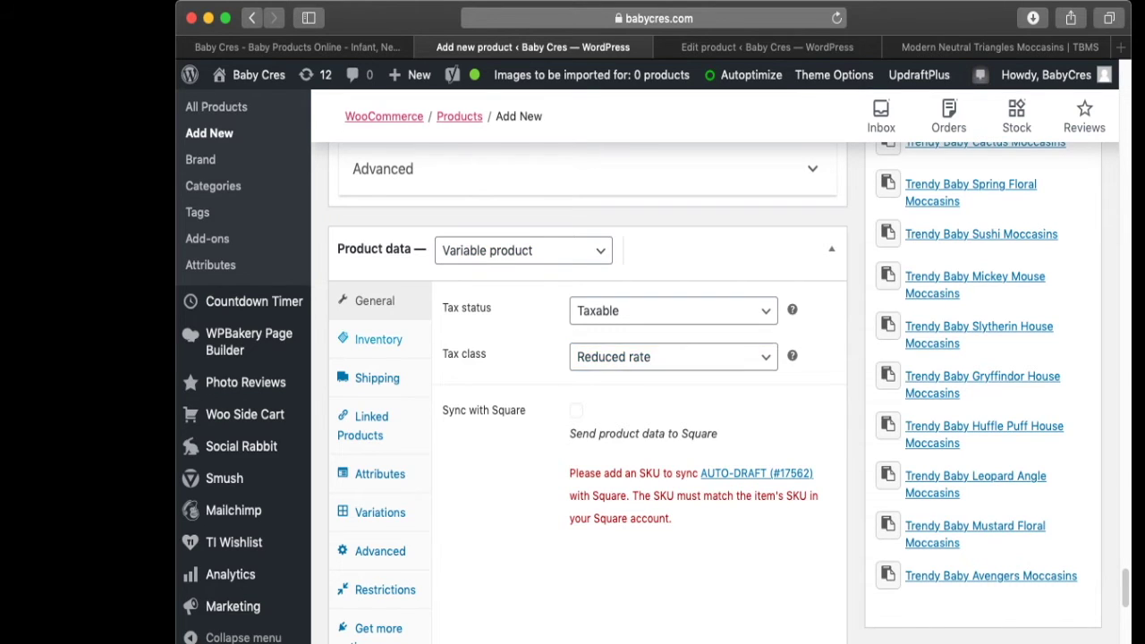
{"action": "left_click", "coordinate": [673, 309]}
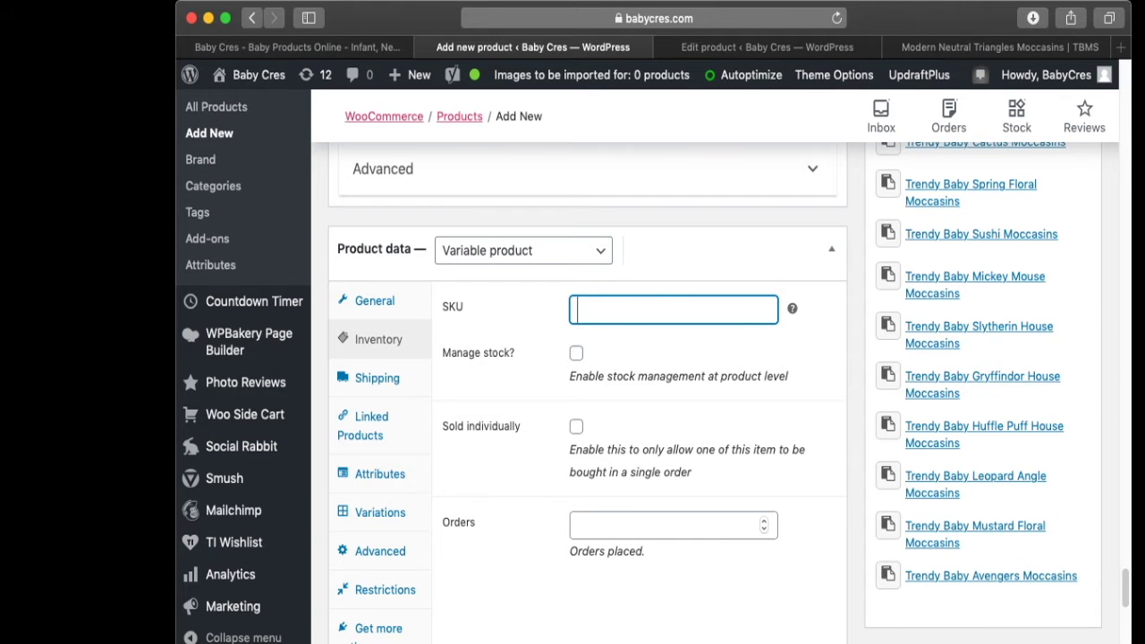
{"action": "scroll", "coordinate": [672, 309], "scroll_direction": "up", "scroll_amount": 10}
{"action": "type", "text": "TBM"}
{"action": "type", "text": "NT"}
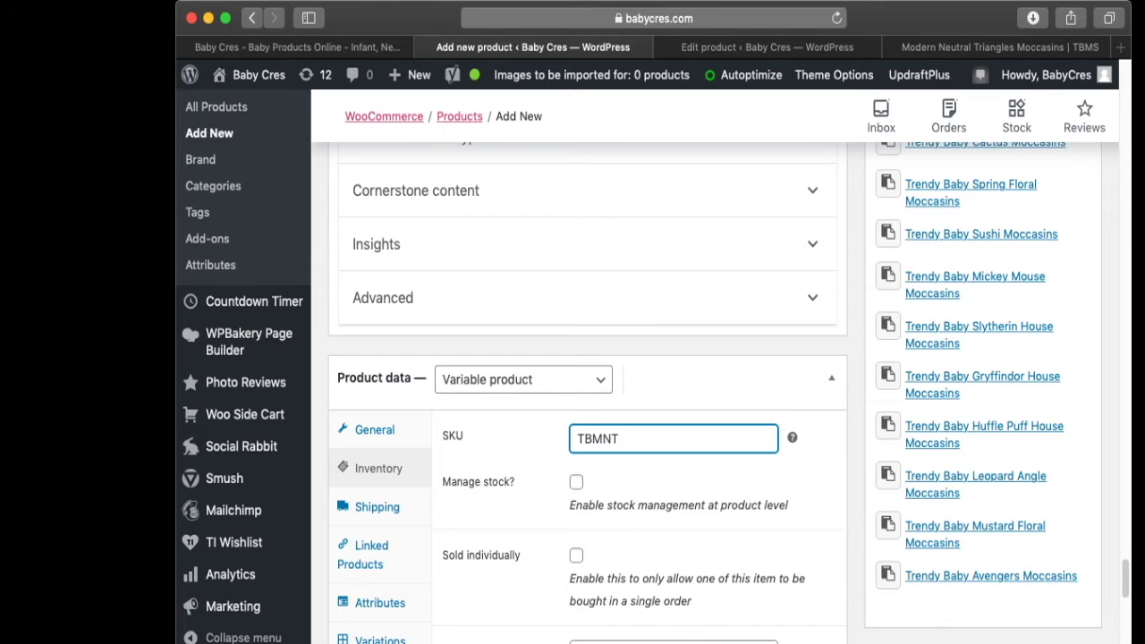
- Enable stock management at product level and set the stock quantity to 2
{"action": "scroll", "coordinate": [588, 393], "scroll_direction": "down", "scroll_amount": 4}
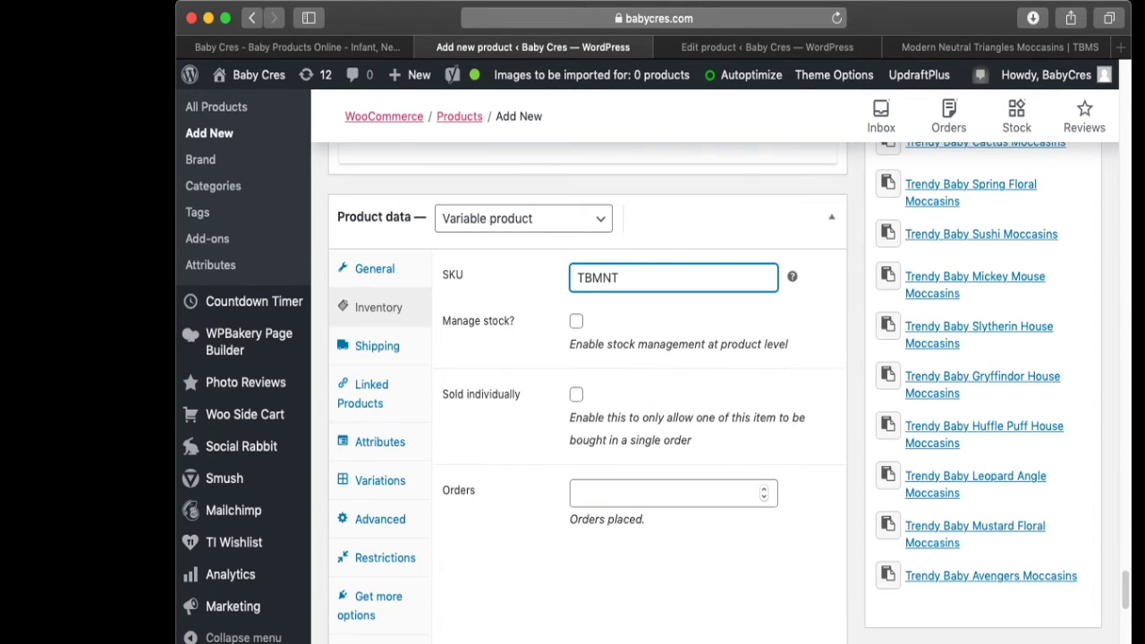
{"action": "left_click", "coordinate": [576, 321]}
{"action": "left_click_drag", "start_coordinate": [613, 345], "coordinate": [788, 344]}
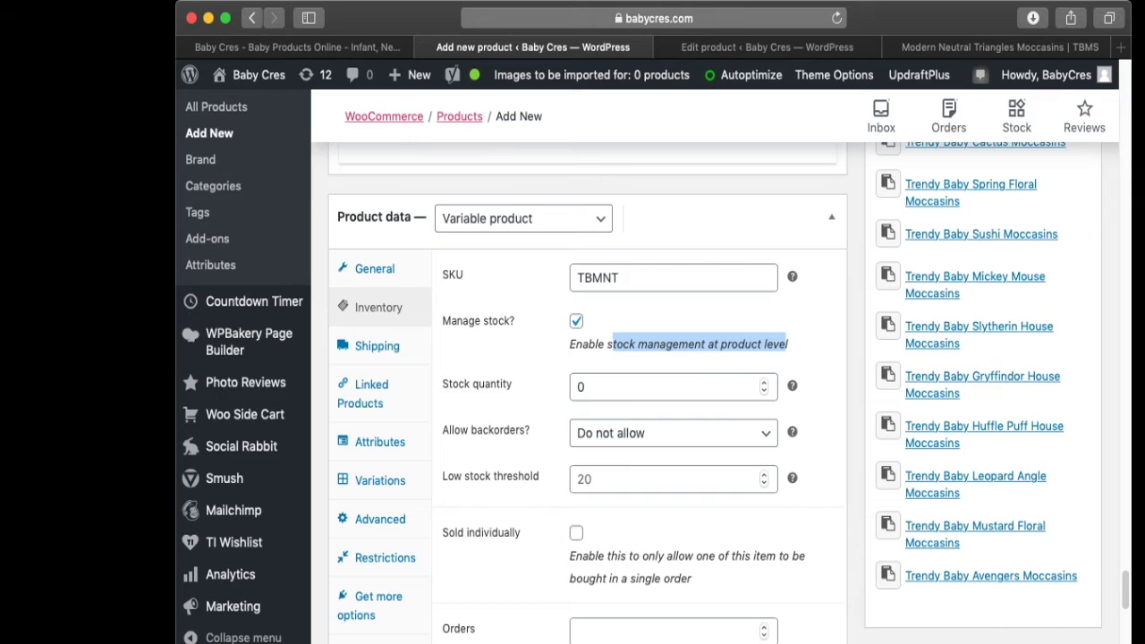
{"action": "left_click_drag", "start_coordinate": [571, 345], "coordinate": [788, 344]}
{"action": "left_click", "coordinate": [627, 385]}
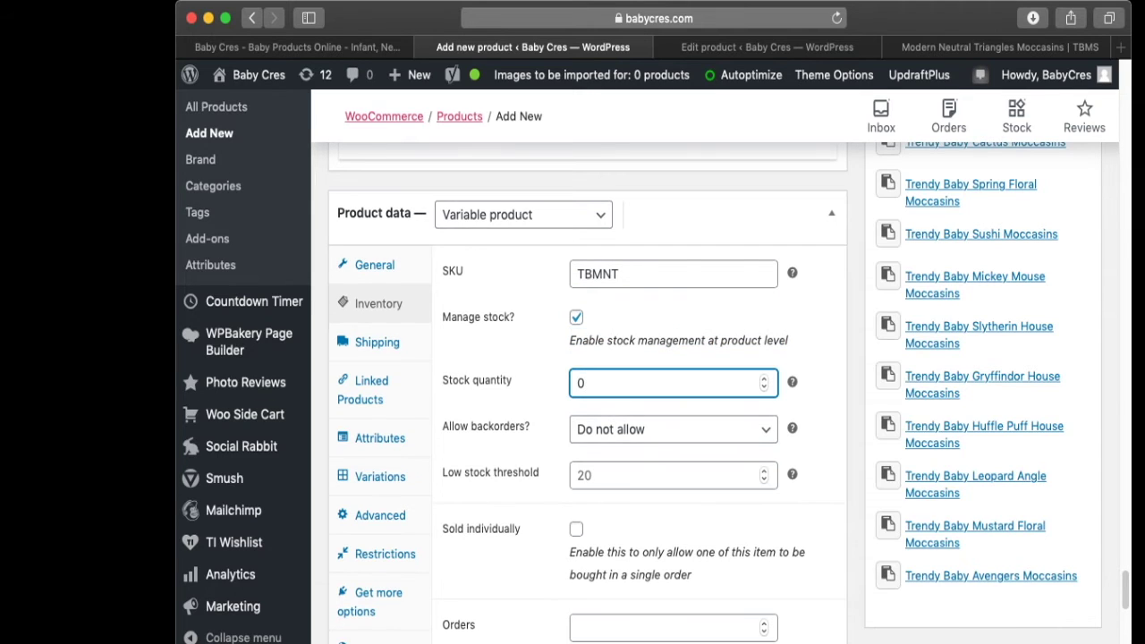
{"action": "key", "text": "BackSpace"}
{"action": "type", "text": "2"}
{"action": "scroll", "coordinate": [588, 392], "scroll_direction": "down", "scroll_amount": 1}
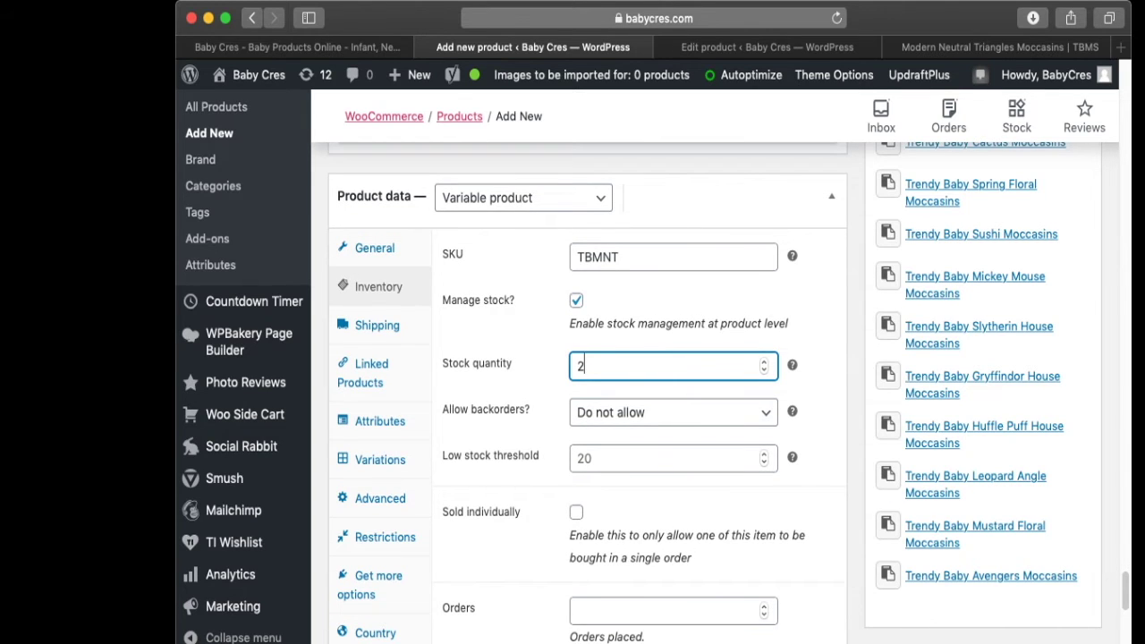
{"action": "left_click_drag", "start_coordinate": [530, 411], "coordinate": [469, 411]}
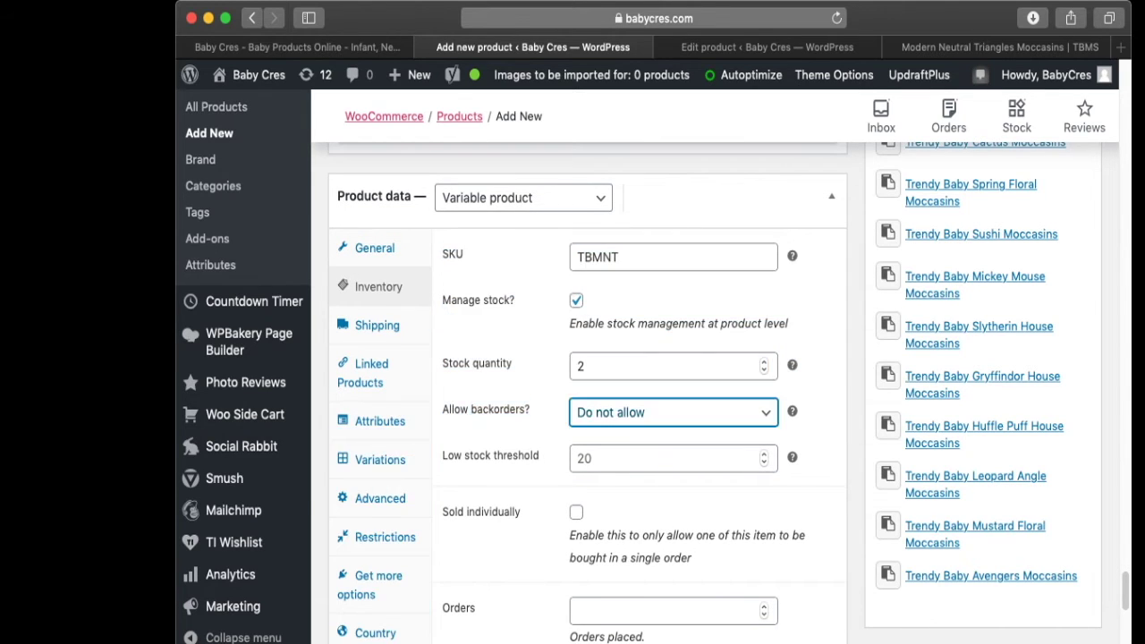
- Set the low stock threshold to 2 in the product's inventory settings
{"action": "scroll", "coordinate": [483, 411], "scroll_direction": "down", "scroll_amount": 1}
{"action": "key", "text": "Tab"}
{"action": "type", "text": "2"}
{"action": "scroll", "coordinate": [588, 393], "scroll_direction": "down", "scroll_amount": 1}
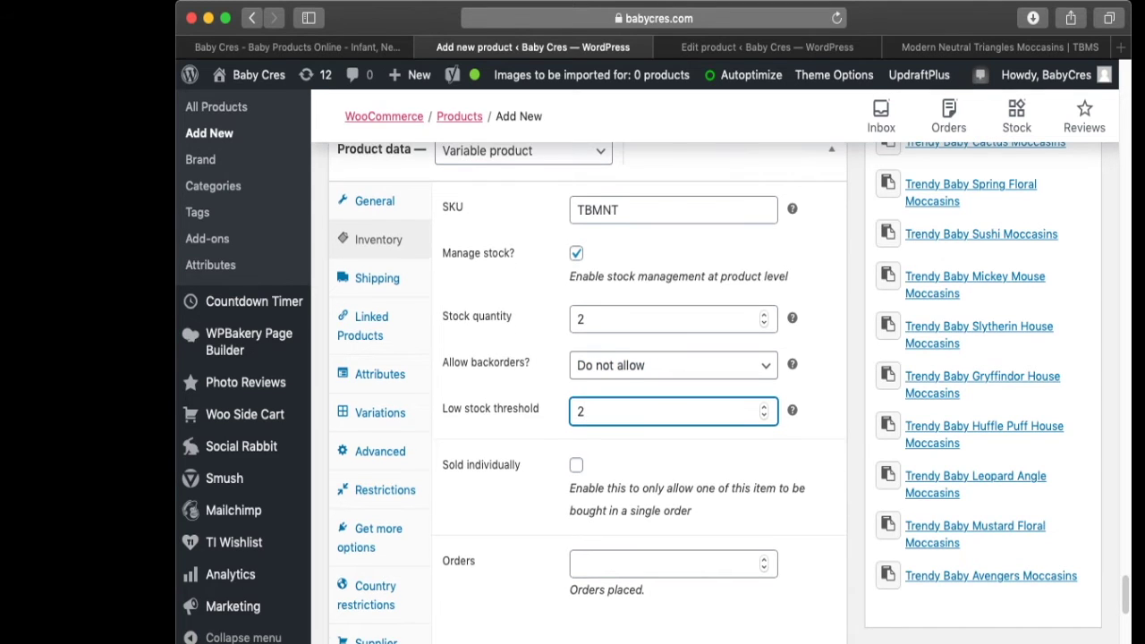
- Set the product's shipping weight to 0.065 lbs
{"action": "left_click", "coordinate": [377, 278]}
{"action": "scroll", "coordinate": [588, 271], "scroll_direction": "up", "scroll_amount": 1}
{"action": "left_click", "coordinate": [673, 271]}
{"action": "type", "text": "0/"}
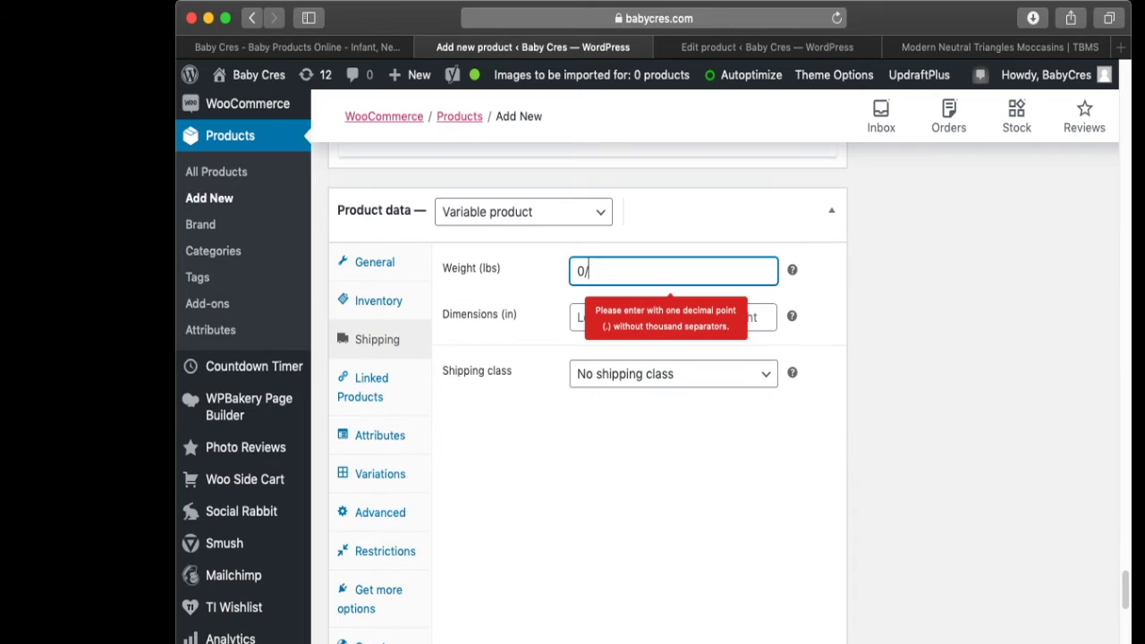
{"action": "key", "text": "BackSpace"}
{"action": "key", "text": "Left"}
{"action": "key", "text": "Delete"}
{"action": "type", "text": ".06"}
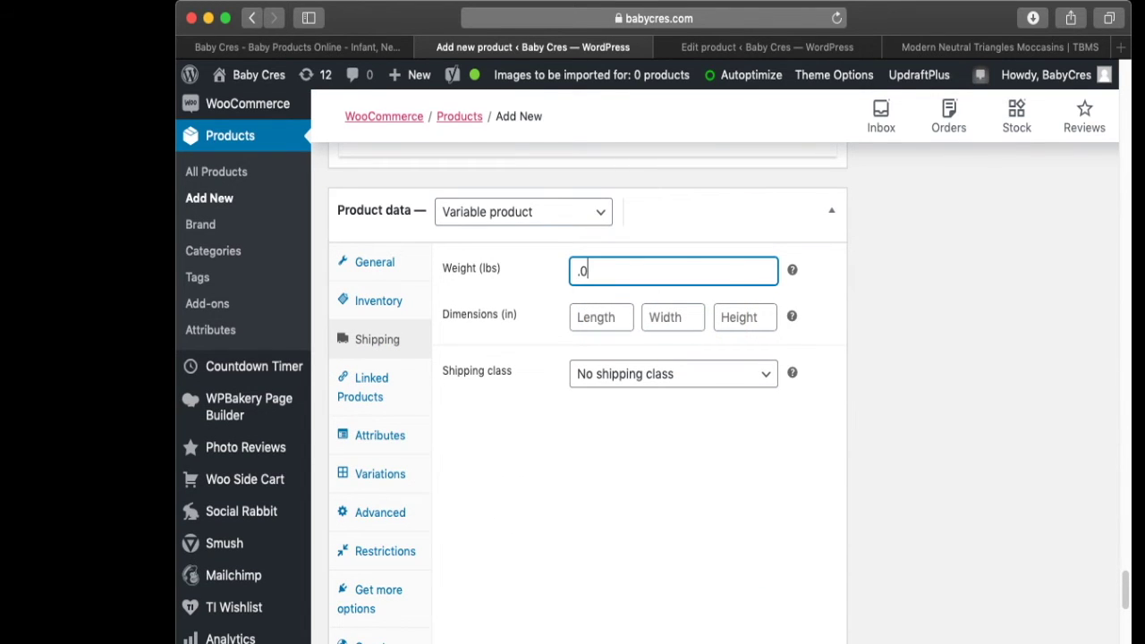
{"action": "type", "text": "5"}
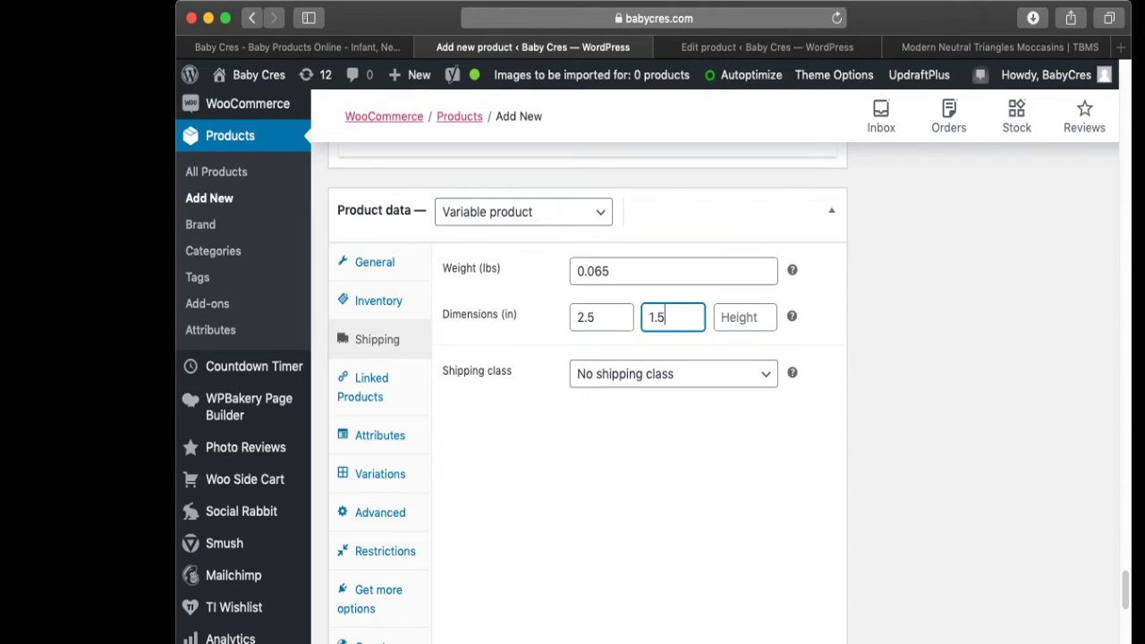
- Set the shipping dimensions to length 2.5, width 1.5 and height 6 inches
{"action": "key", "text": "Tab"}
{"action": "type", "text": "6"}
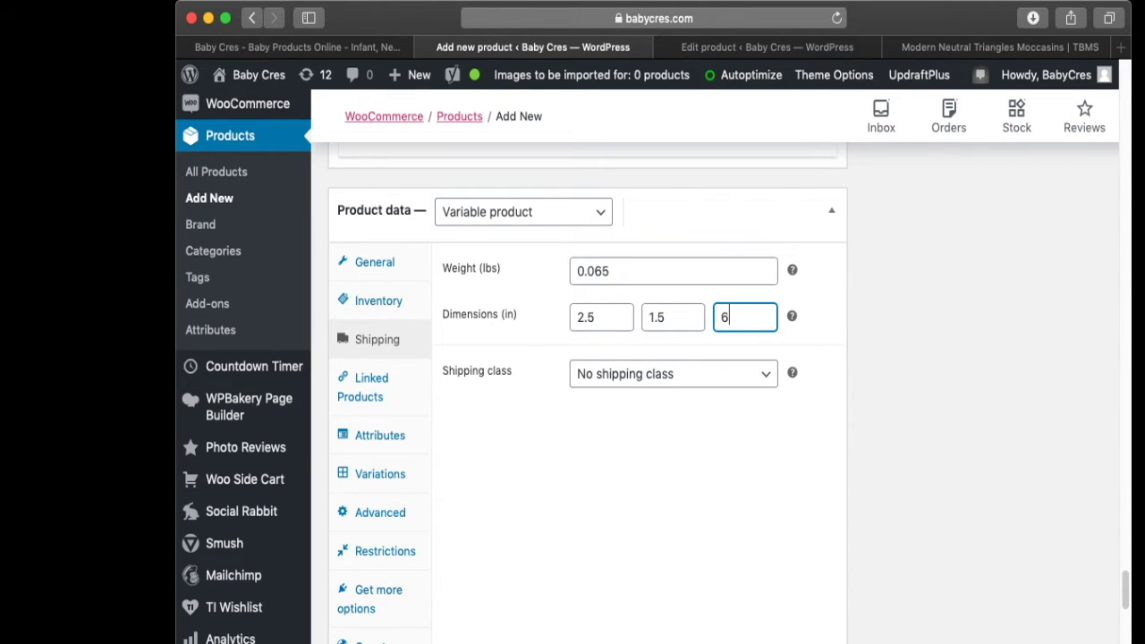
{"action": "left_click", "coordinate": [596, 318]}
{"action": "left_click", "coordinate": [668, 318]}
{"action": "left_click", "coordinate": [739, 318]}
- Assign the Shipped from USA shipping class to the product
{"action": "left_click", "coordinate": [673, 374]}
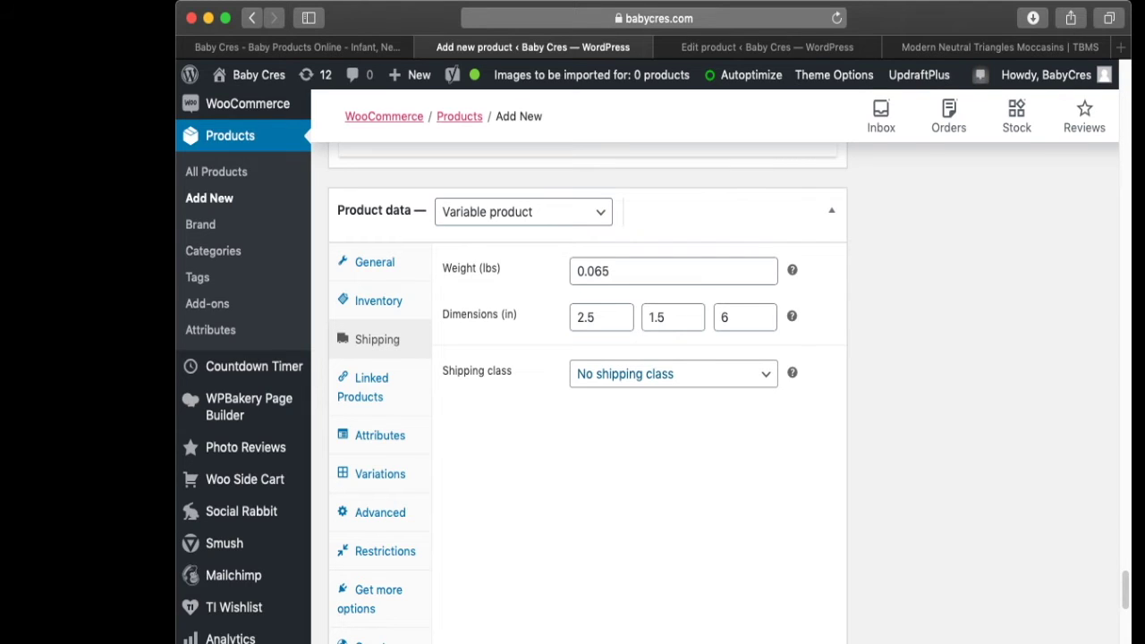
{"action": "left_click", "coordinate": [628, 394]}
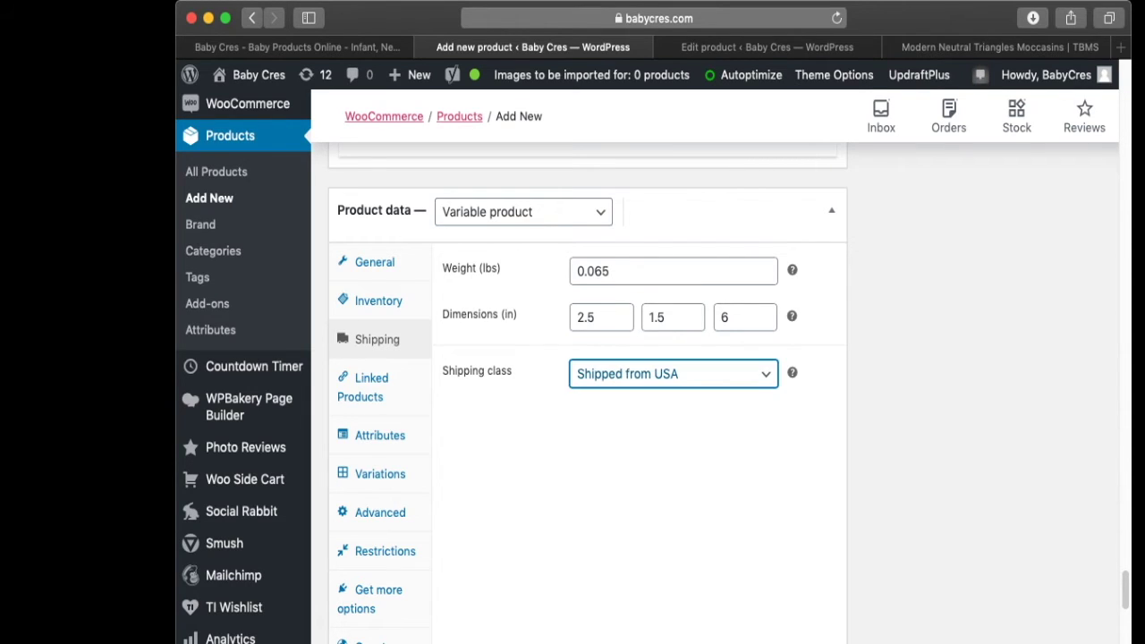
{"action": "left_click", "coordinate": [628, 374]}
{"action": "scroll", "coordinate": [628, 374], "scroll_direction": "down", "scroll_amount": 1}
{"action": "left_click", "coordinate": [628, 367]}
- Search for TREND BABY among the products to link as cross-sells
{"action": "left_click", "coordinate": [370, 379]}
{"action": "left_click", "coordinate": [583, 329]}
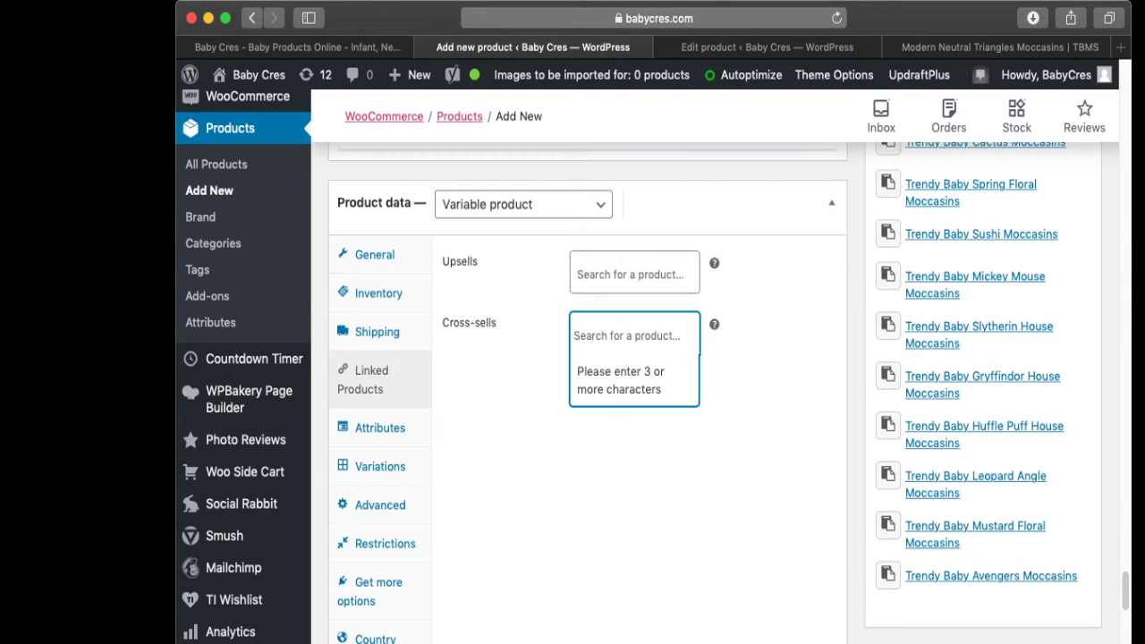
{"action": "key", "text": "Escape"}
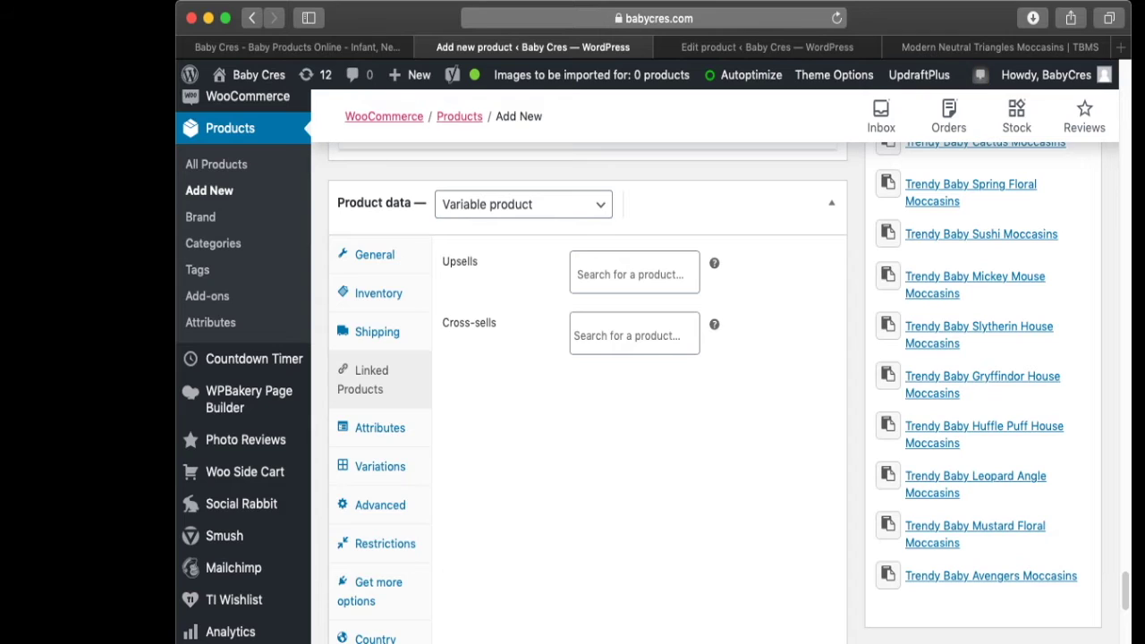
{"action": "left_click", "coordinate": [578, 274]}
{"action": "key", "text": "Escape"}
{"action": "left_click", "coordinate": [635, 335]}
{"action": "type", "text": "TREND B"}
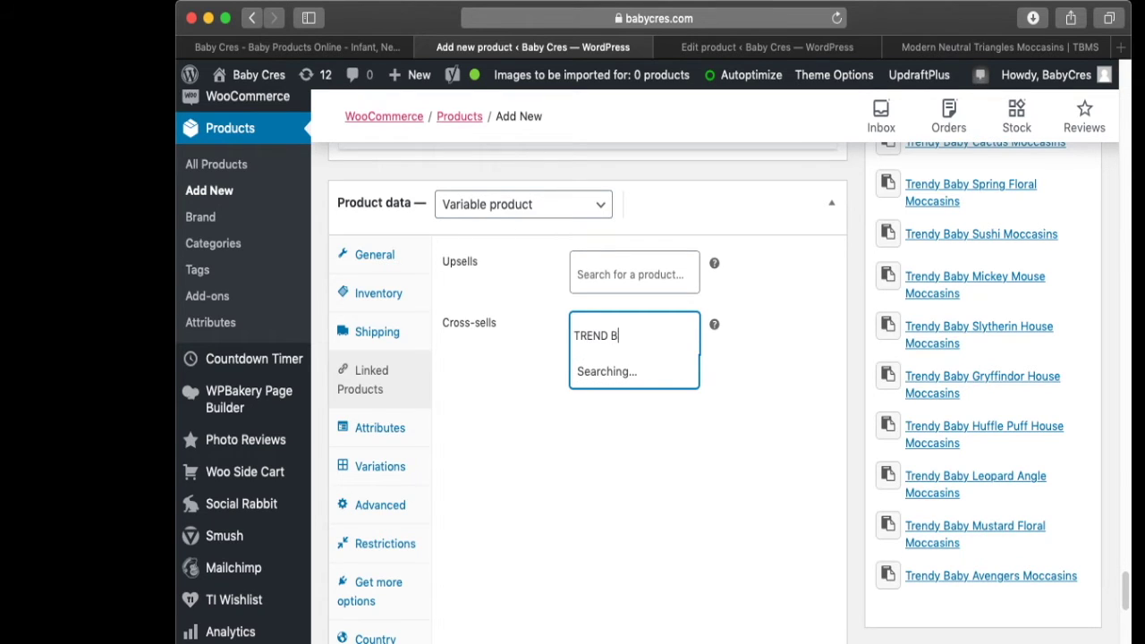
{"action": "type", "text": "ABY"}
- Add the Trendy Baby Minnie Mouse Moccasins (TBMSMM) as a cross-sell
{"action": "scroll", "coordinate": [628, 443], "scroll_direction": "down", "scroll_amount": 5}
{"action": "scroll", "coordinate": [628, 443], "scroll_direction": "down", "scroll_amount": 1}
{"action": "scroll", "coordinate": [628, 443], "scroll_direction": "up", "scroll_amount": 4}
{"action": "scroll", "coordinate": [634, 447], "scroll_direction": "up", "scroll_amount": 1}
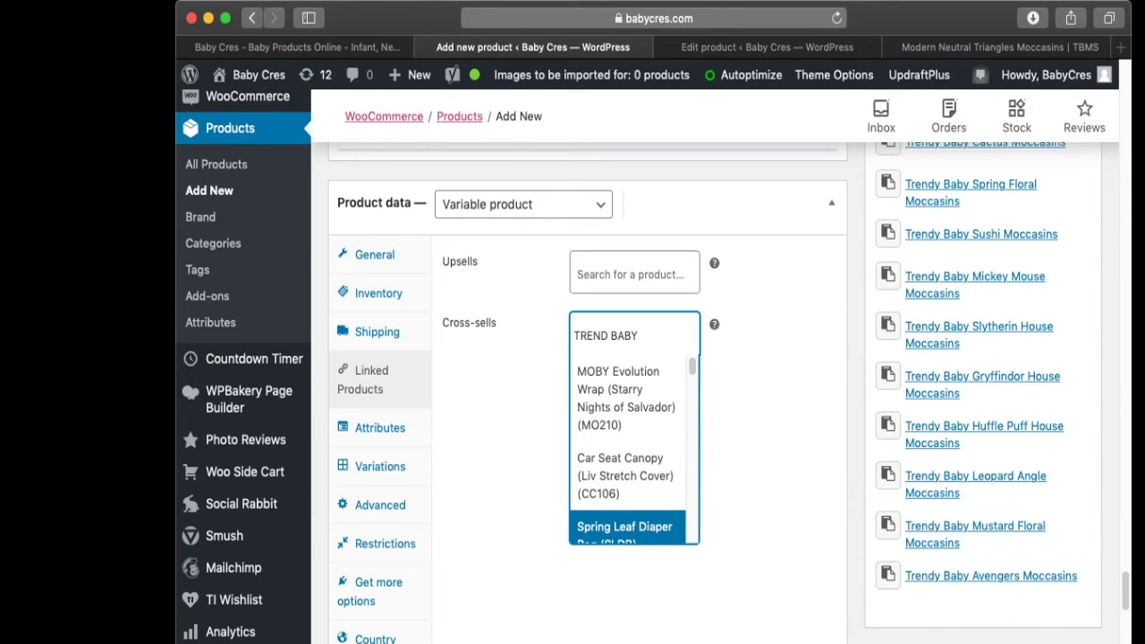
{"action": "scroll", "coordinate": [635, 447], "scroll_direction": "down", "scroll_amount": 4}
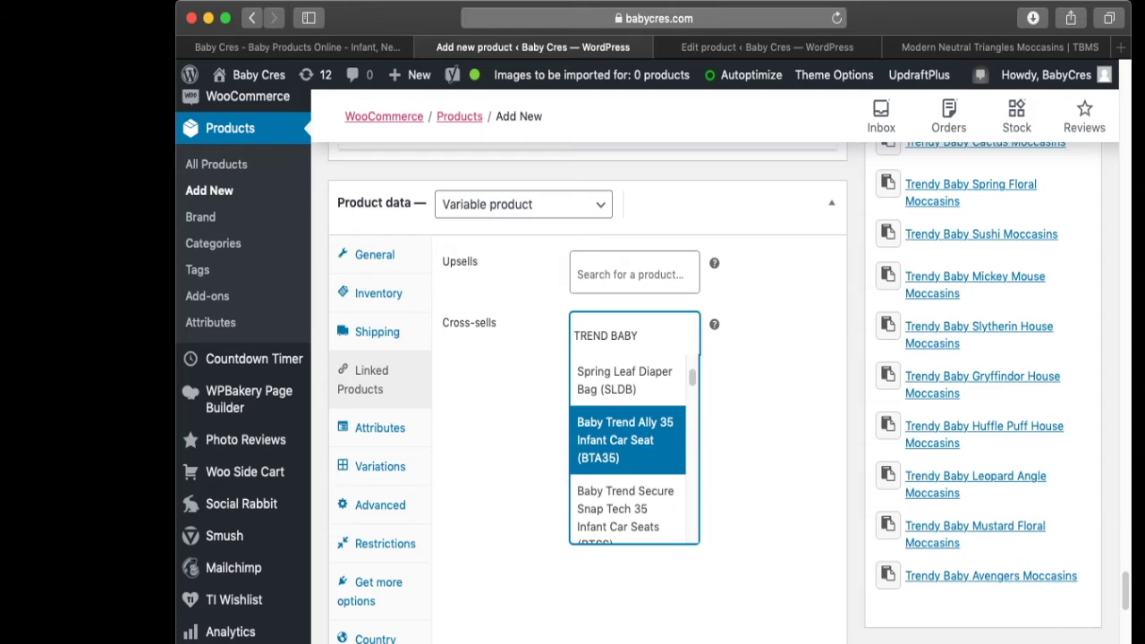
{"action": "scroll", "coordinate": [634, 447], "scroll_direction": "down", "scroll_amount": 3}
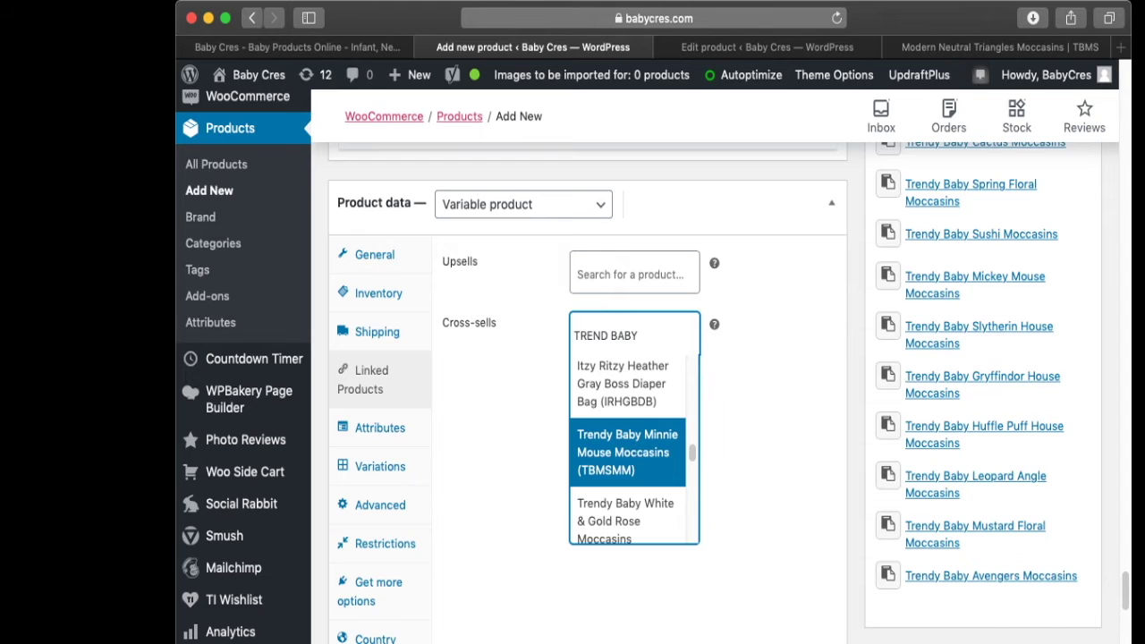
{"action": "left_click", "coordinate": [628, 452]}
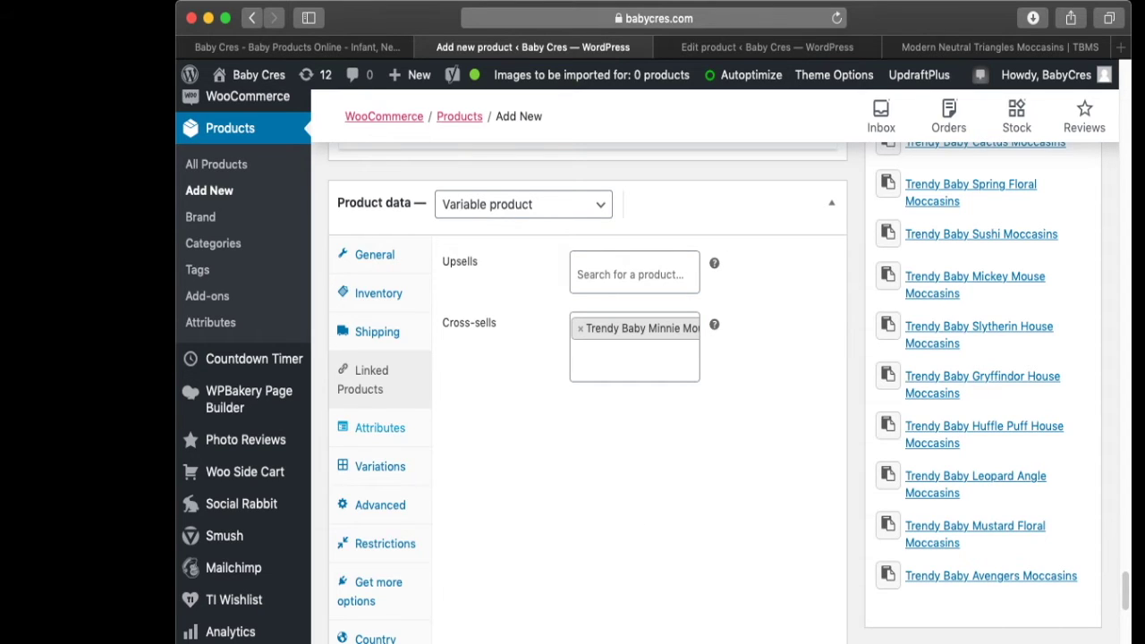
- Add a custom product attribute and name it Size
{"action": "left_click", "coordinate": [380, 428]}
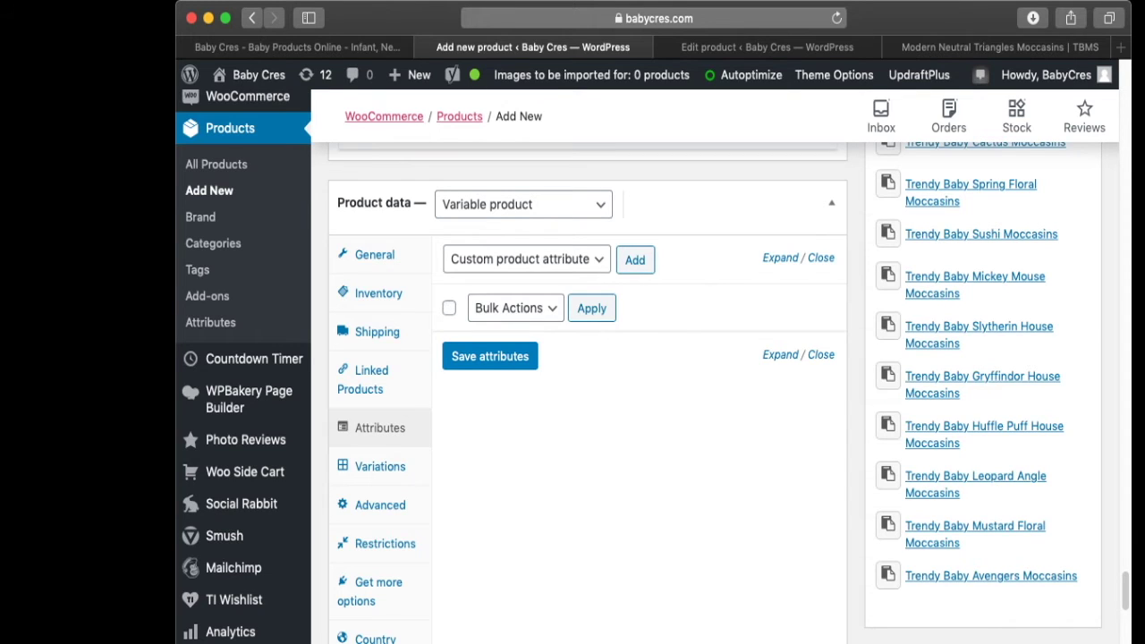
{"action": "left_click", "coordinate": [526, 259]}
{"action": "left_click", "coordinate": [526, 259]}
{"action": "left_click", "coordinate": [635, 259]}
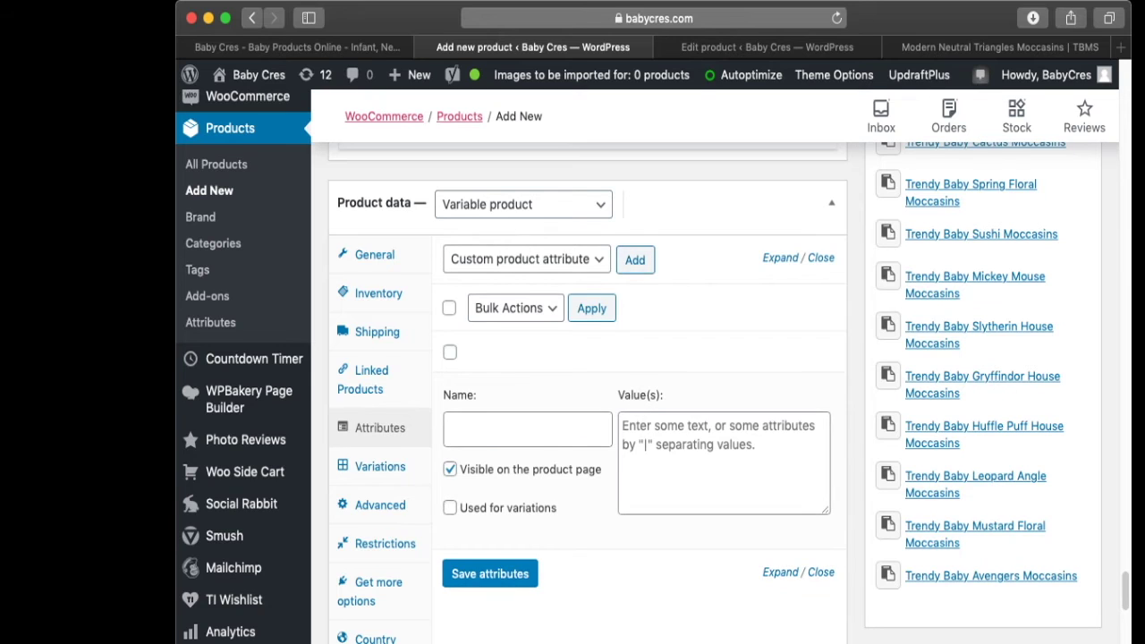
{"action": "scroll", "coordinate": [528, 421], "scroll_direction": "down", "scroll_amount": 1}
{"action": "left_click", "coordinate": [528, 417]}
{"action": "type", "text": "SIZE"}
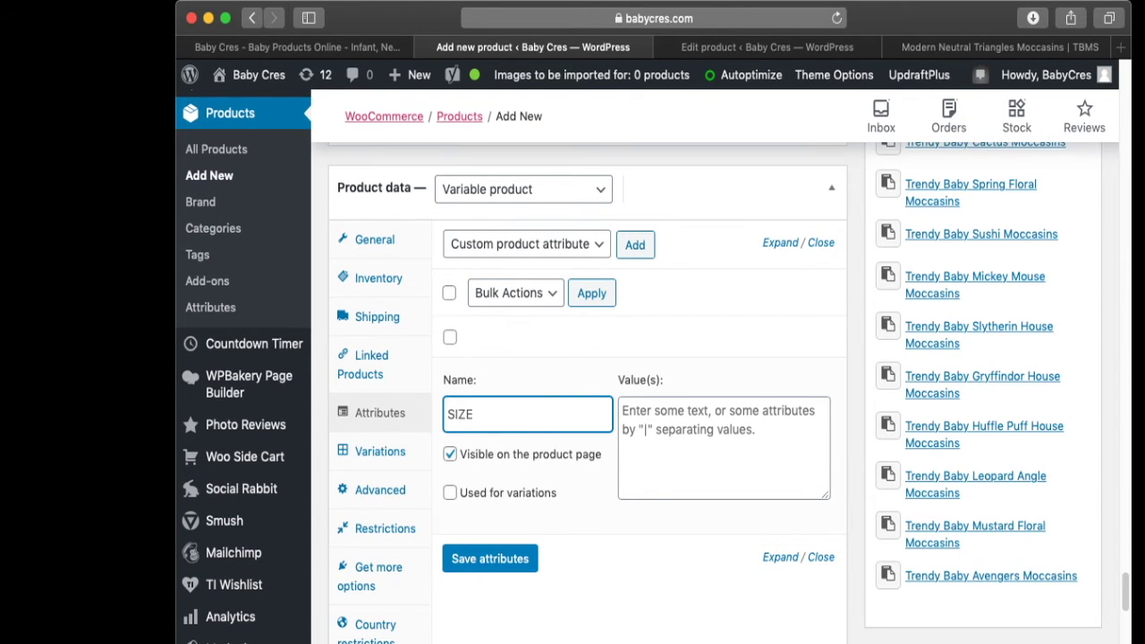
{"action": "key", "text": "BackSpace"}
{"action": "key", "text": "BackSpace"}
{"action": "key", "text": "BackSpace"}
{"action": "type", "text": "ize"}
- Mark the Size attribute as used for variations
{"action": "left_click_drag", "start_coordinate": [558, 493], "coordinate": [455, 493]}
{"action": "left_click", "coordinate": [450, 493]}
{"action": "left_click", "coordinate": [450, 493]}
{"action": "left_click", "coordinate": [450, 493]}
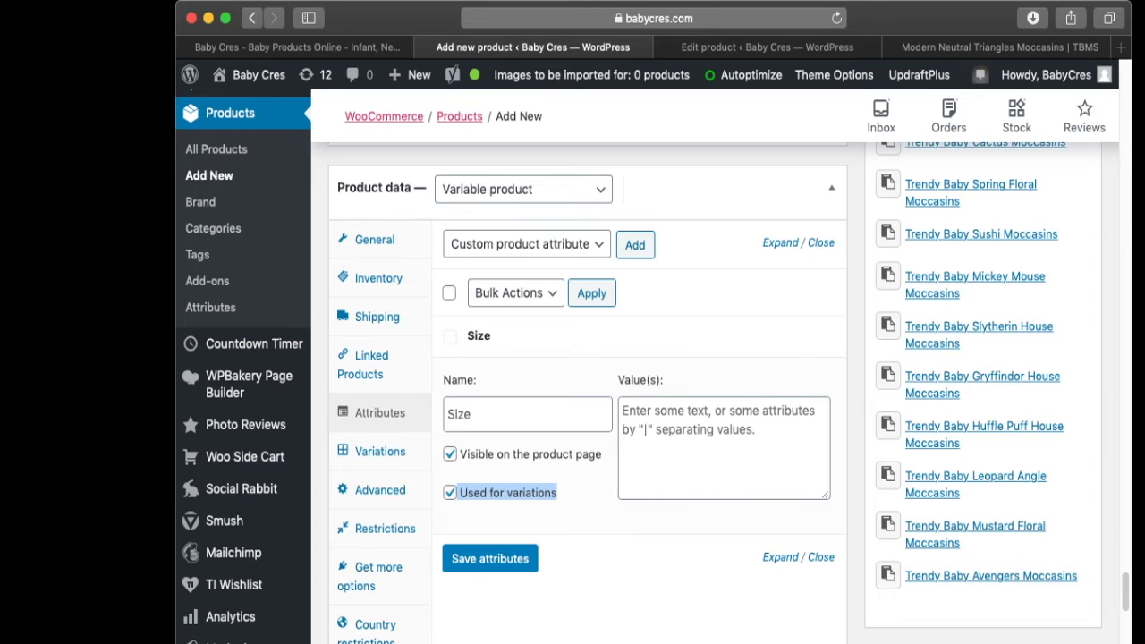
- Copy the supplier page's sizing list, from 0 to 3 Months: 3.25" to 18 to 24 months: 6", into the Size values, separated by "|"
{"action": "left_click", "coordinate": [707, 445]}
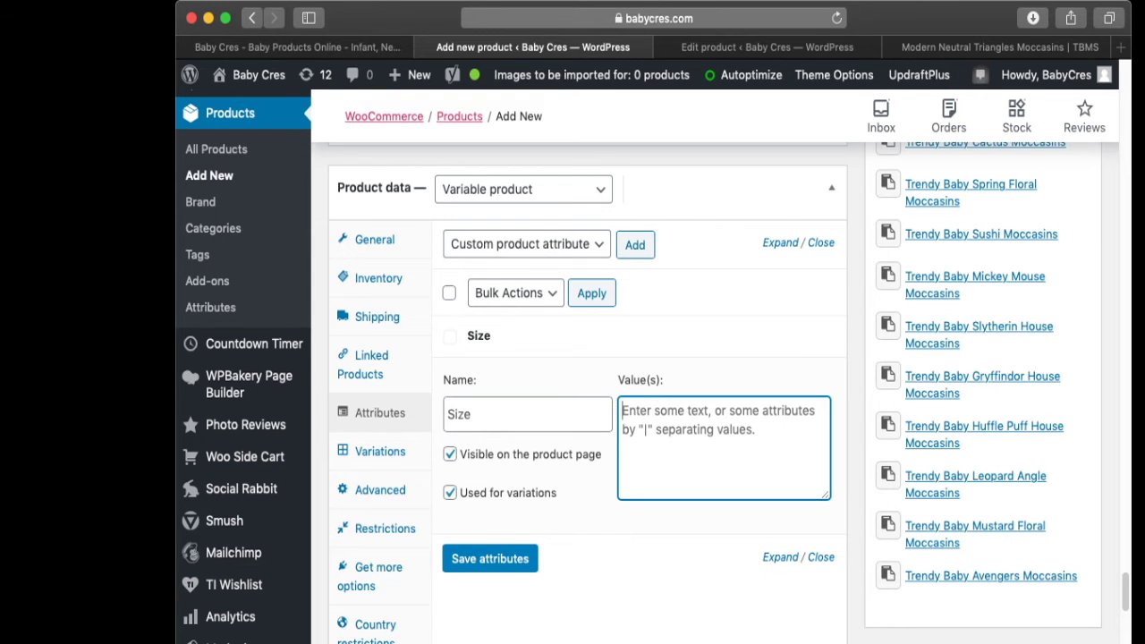
{"action": "left_click", "coordinate": [999, 47]}
{"action": "scroll", "coordinate": [648, 391], "scroll_direction": "down", "scroll_amount": 5}
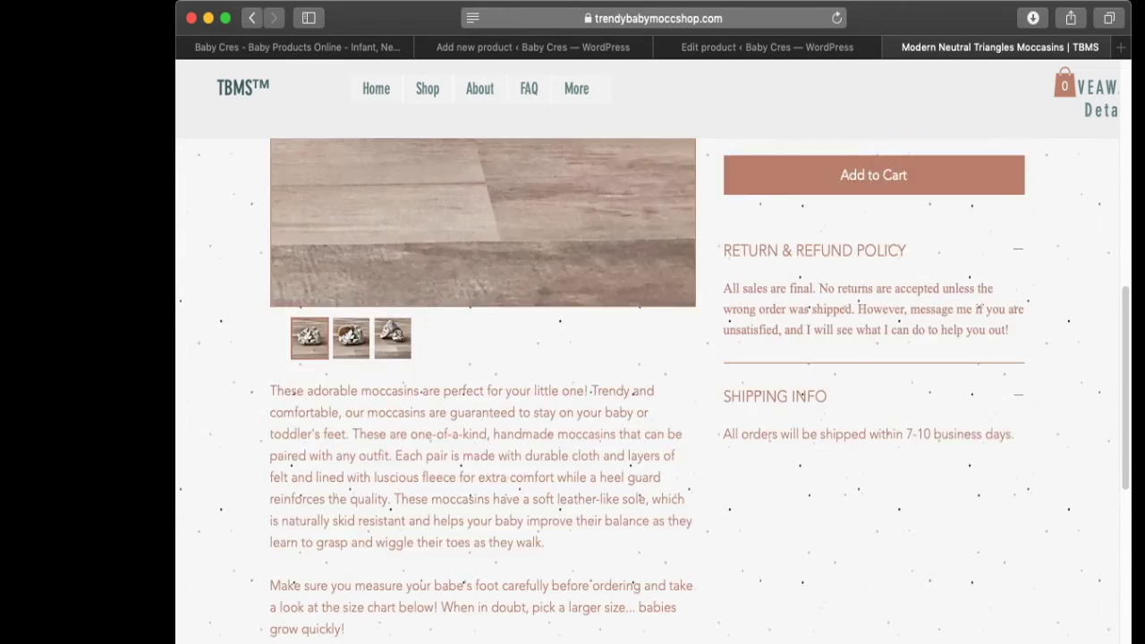
{"action": "scroll", "coordinate": [648, 390], "scroll_direction": "up", "scroll_amount": 2}
{"action": "scroll", "coordinate": [648, 390], "scroll_direction": "down", "scroll_amount": 5}
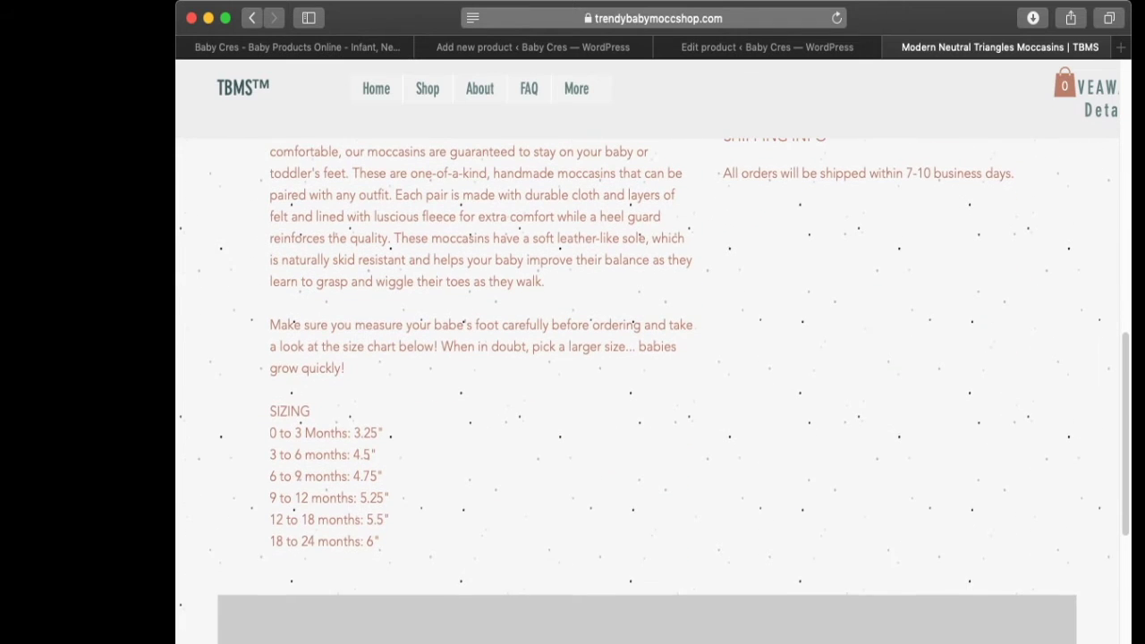
{"action": "left_click_drag", "start_coordinate": [380, 538], "coordinate": [270, 430]}
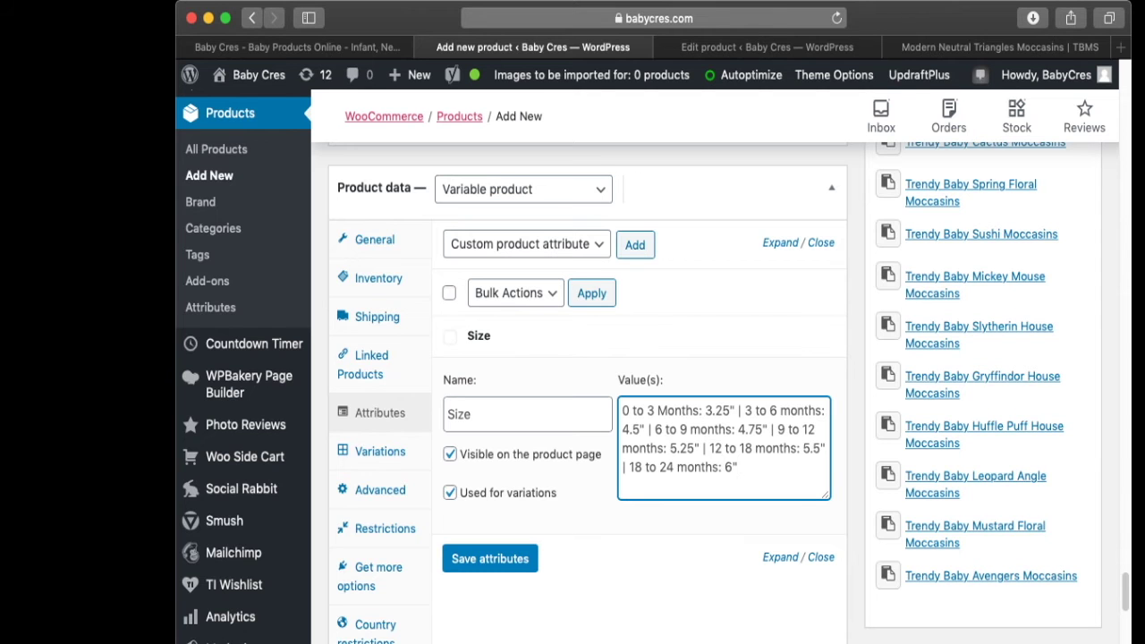
{"action": "left_click", "coordinate": [738, 467]}
{"action": "left_click", "coordinate": [739, 410]}
- Try the example values "3months | 6months" for the Size attribute, and restore the copied sizing list
{"action": "triple_click", "coordinate": [734, 466]}
{"action": "key", "text": "super+c"}
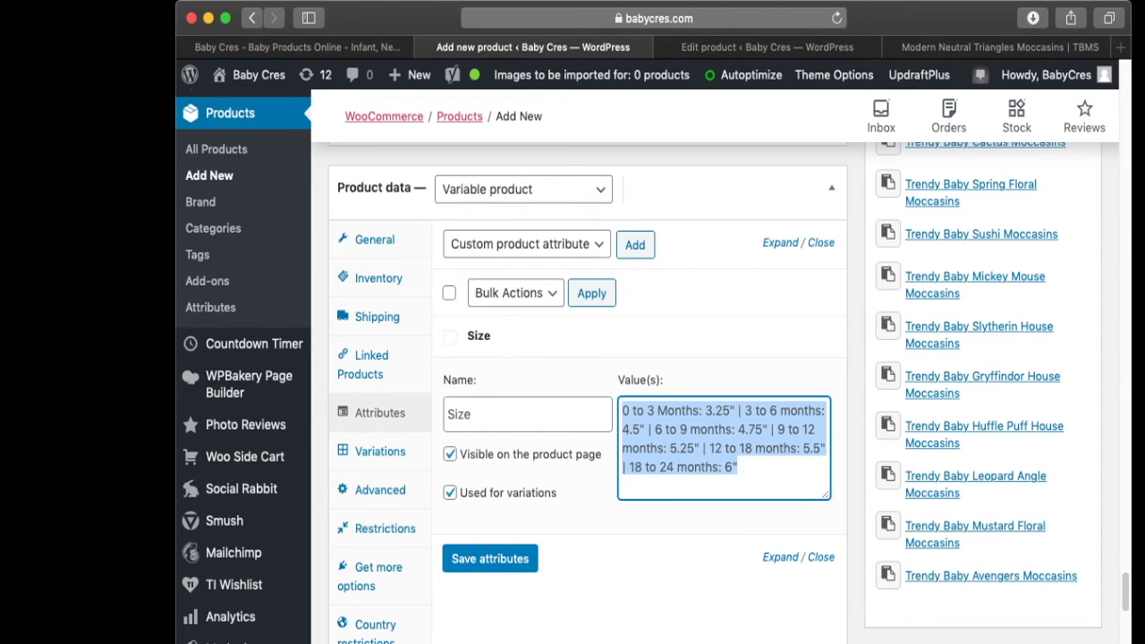
{"action": "type", "text": "3months |"}
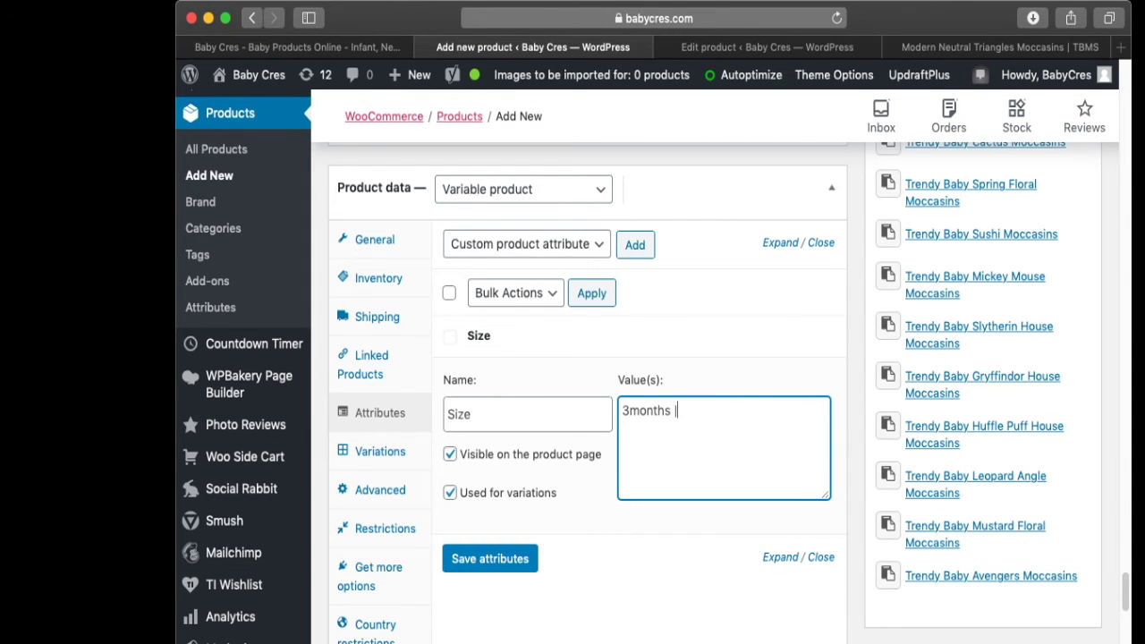
{"action": "type", "text": " 6months"}
{"action": "key", "text": "super+a"}
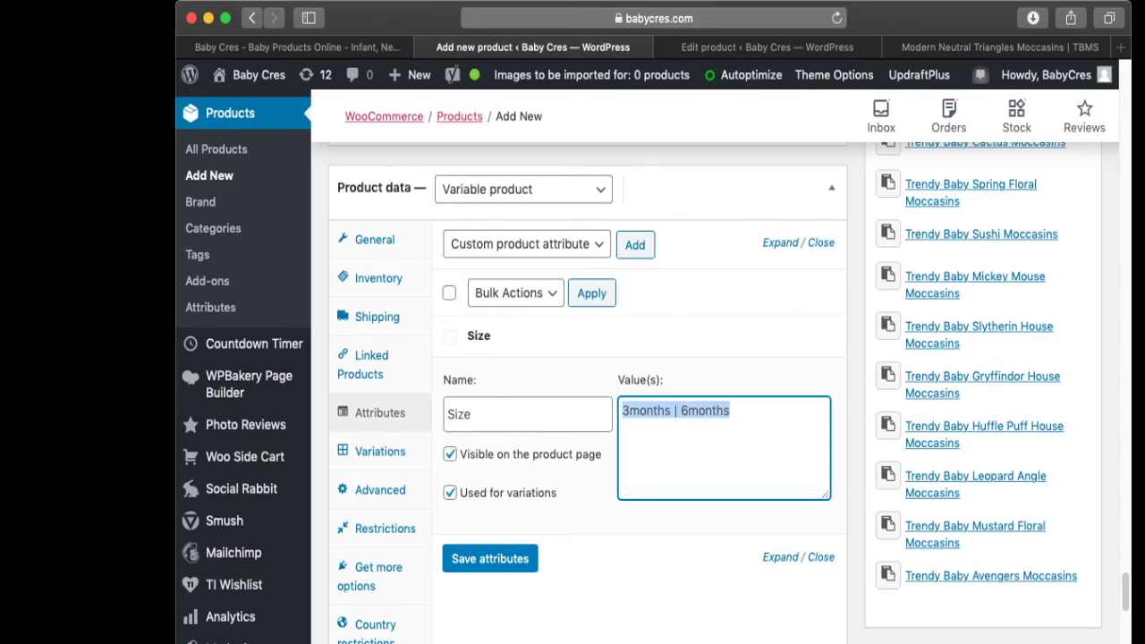
{"action": "key", "text": "super+v"}
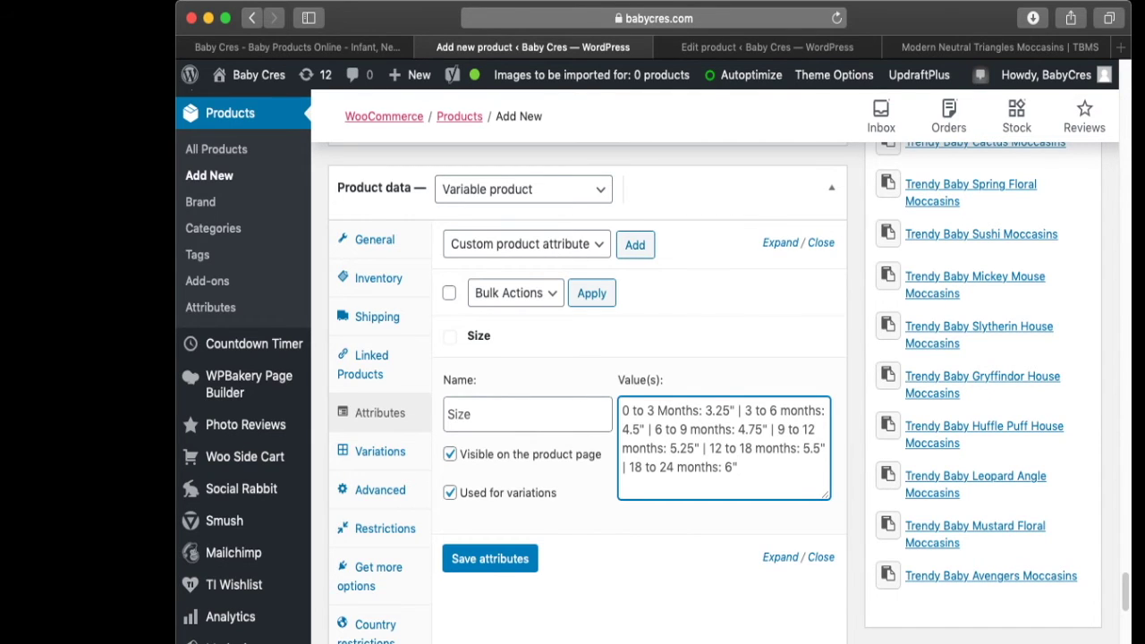
- Save the Size attribute and create variations from all attributes, accepting the linking of all variations
{"action": "scroll", "coordinate": [587, 393], "scroll_direction": "up", "scroll_amount": 1}
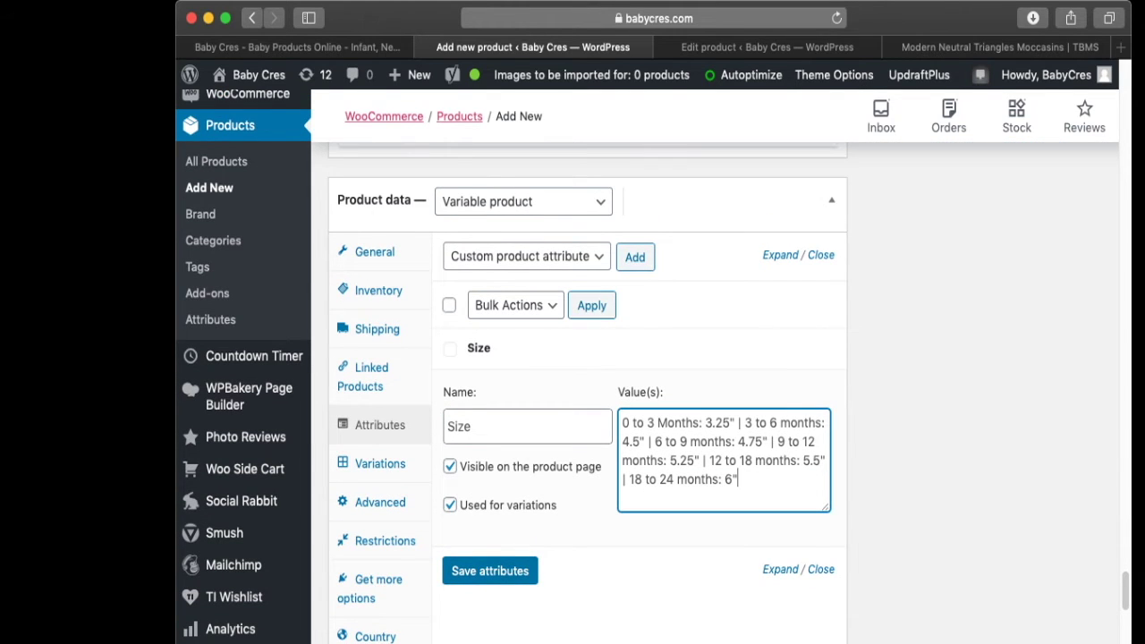
{"action": "left_click", "coordinate": [491, 570]}
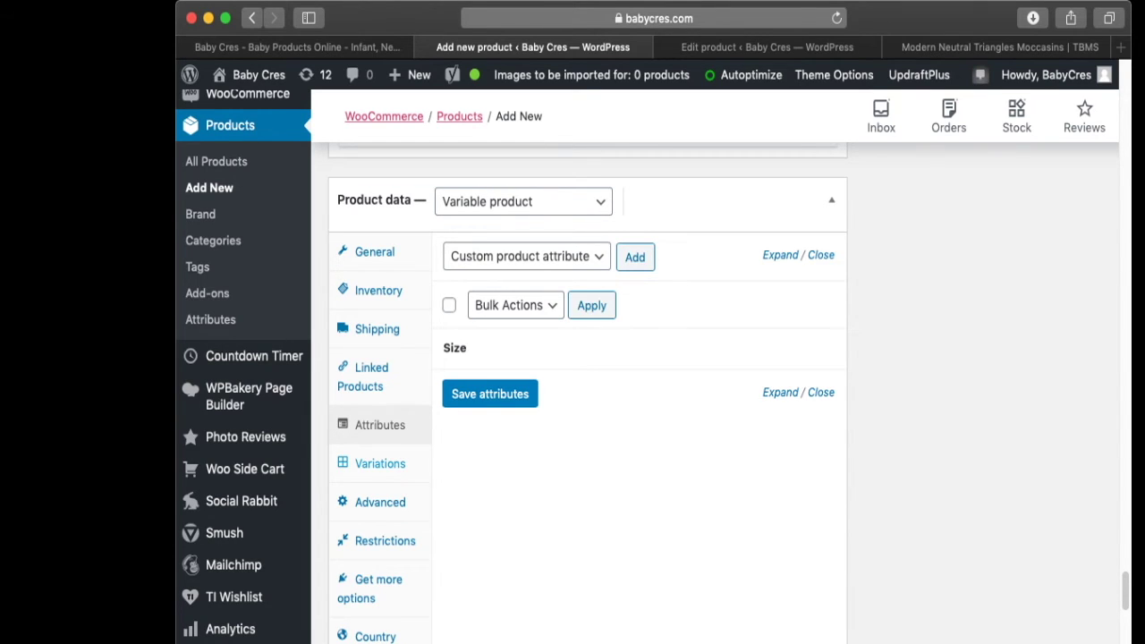
{"action": "left_click", "coordinate": [380, 463]}
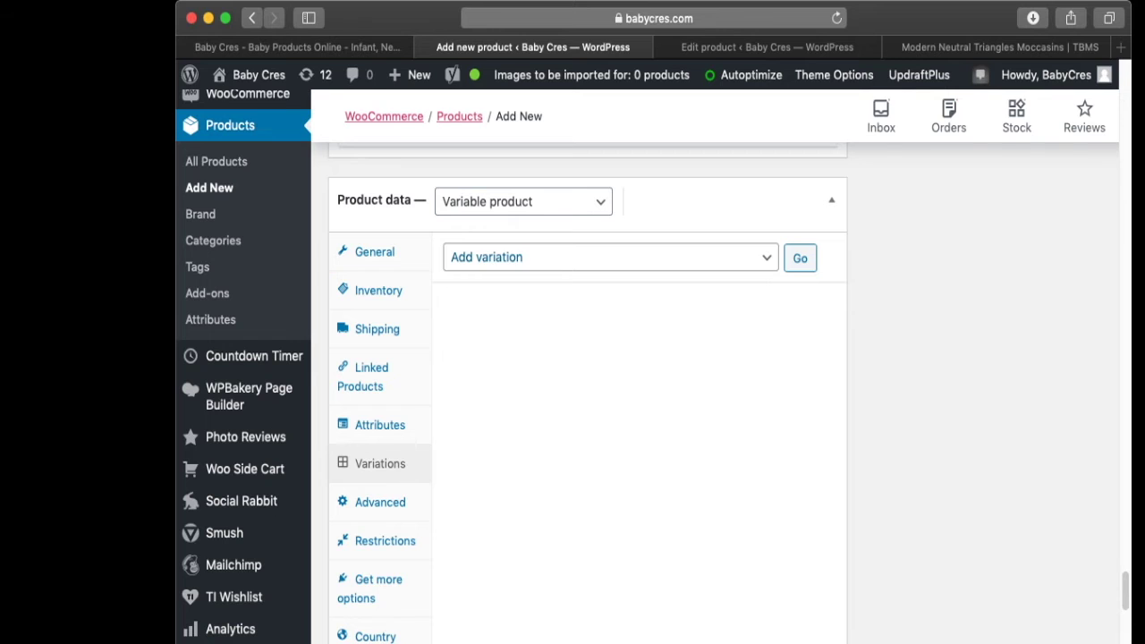
{"action": "left_click", "coordinate": [547, 276]}
{"action": "left_click", "coordinate": [800, 258]}
{"action": "left_click", "coordinate": [799, 257]}
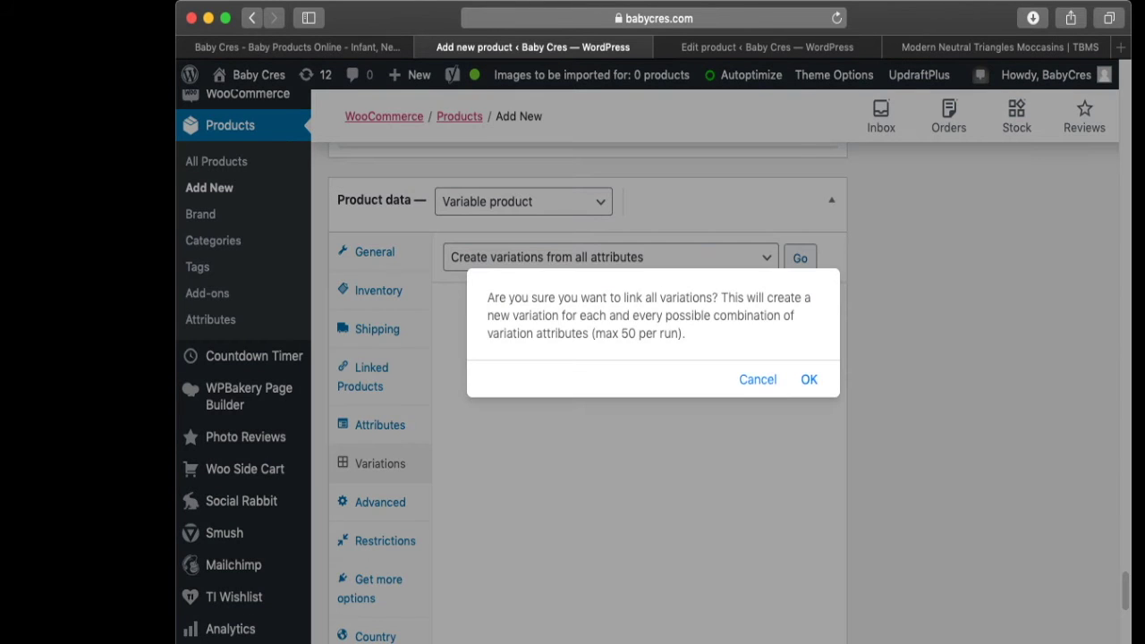
{"action": "key", "text": "Return"}
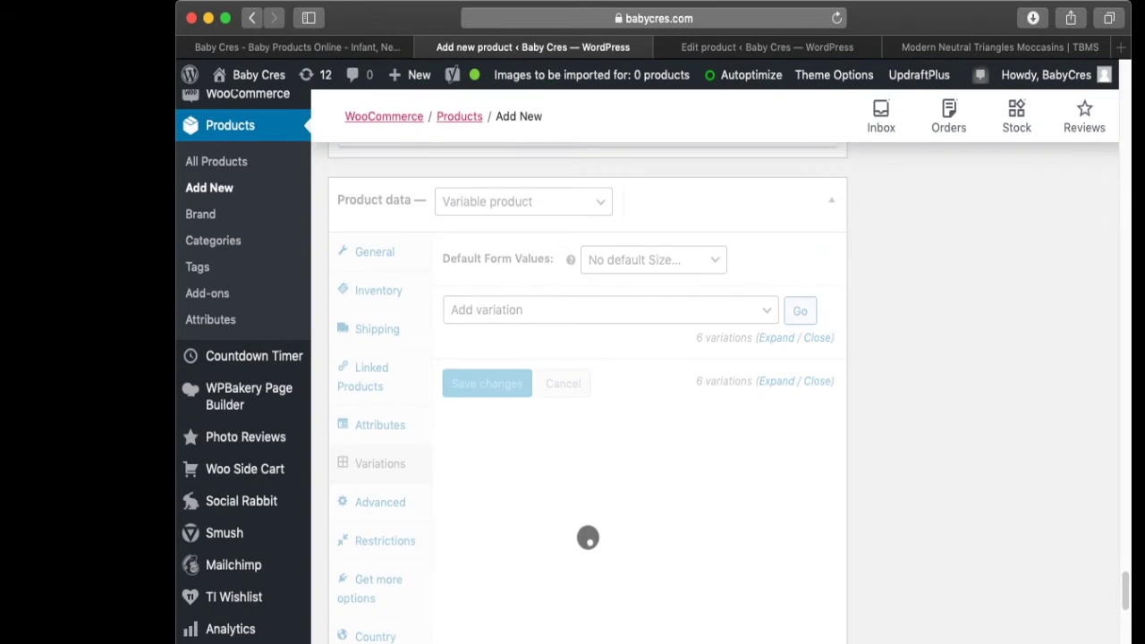
- Expand the 0 to 3 Months variation and examine its SKU, price, weight, dimensions and shipping class fields
{"action": "scroll", "coordinate": [588, 394], "scroll_direction": "down", "scroll_amount": 2}
{"action": "left_click", "coordinate": [782, 297]}
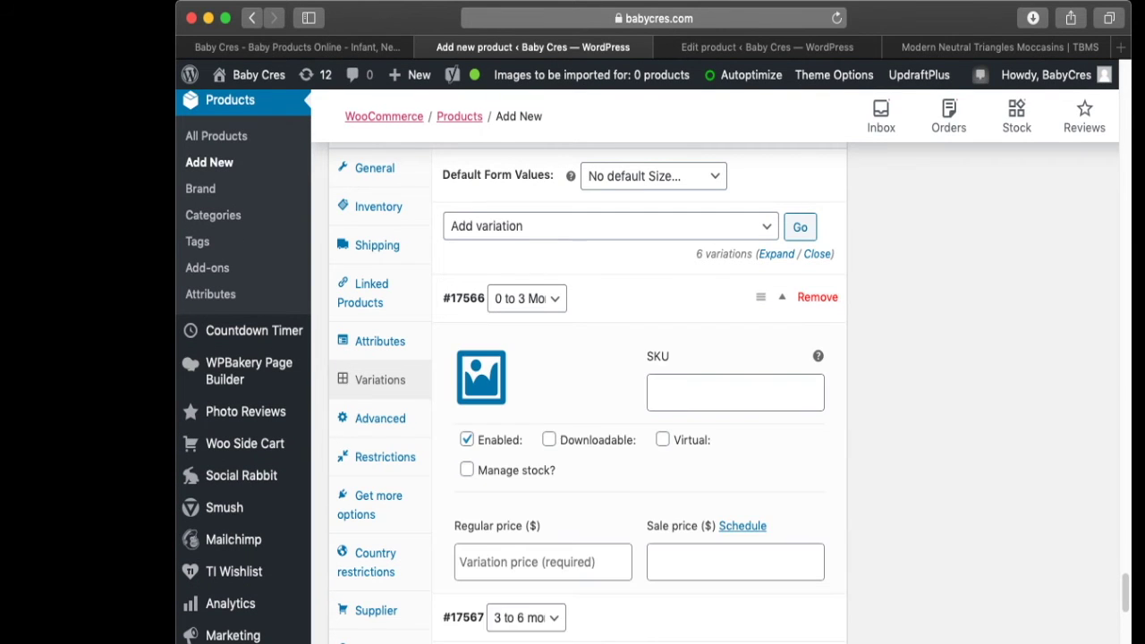
{"action": "scroll", "coordinate": [639, 394], "scroll_direction": "down", "scroll_amount": 2}
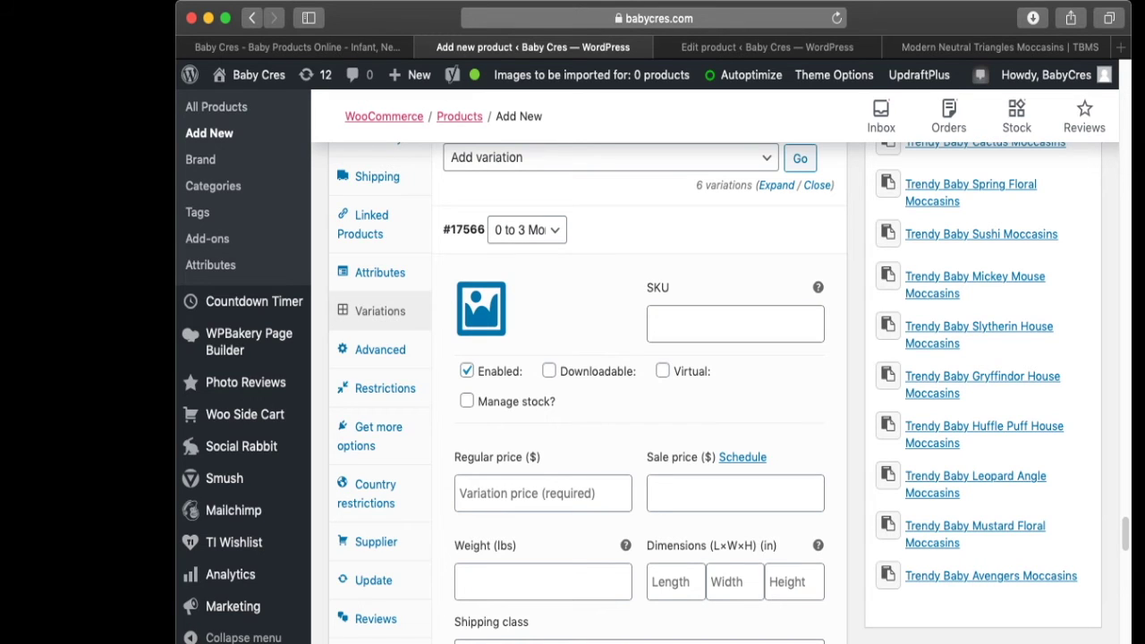
{"action": "left_click", "coordinate": [716, 324]}
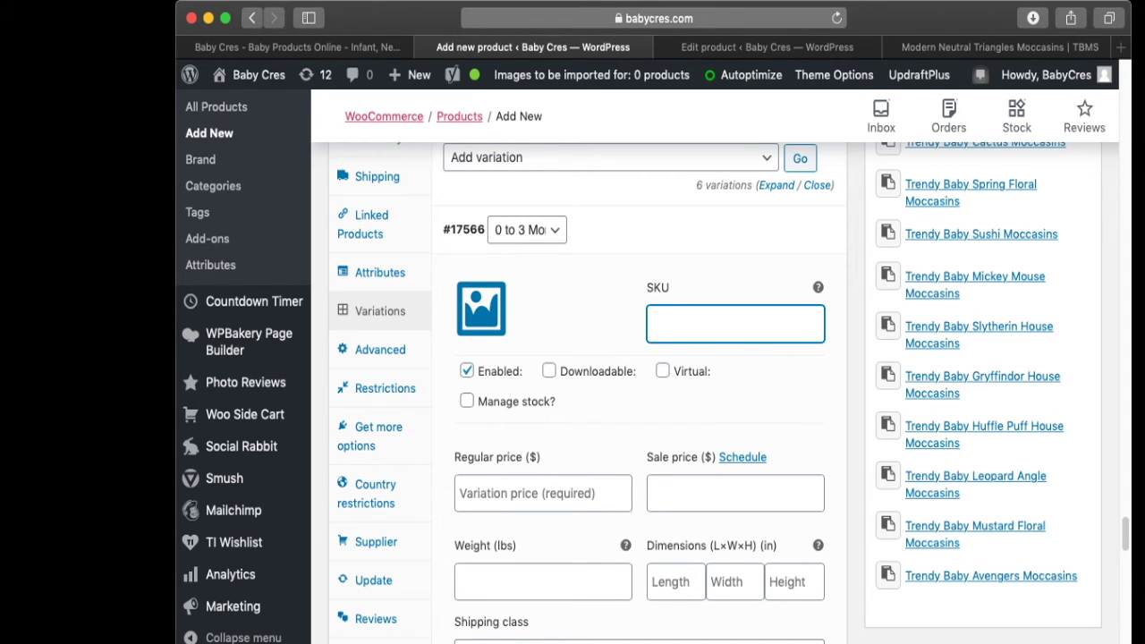
{"action": "scroll", "coordinate": [582, 393], "scroll_direction": "down", "scroll_amount": 1}
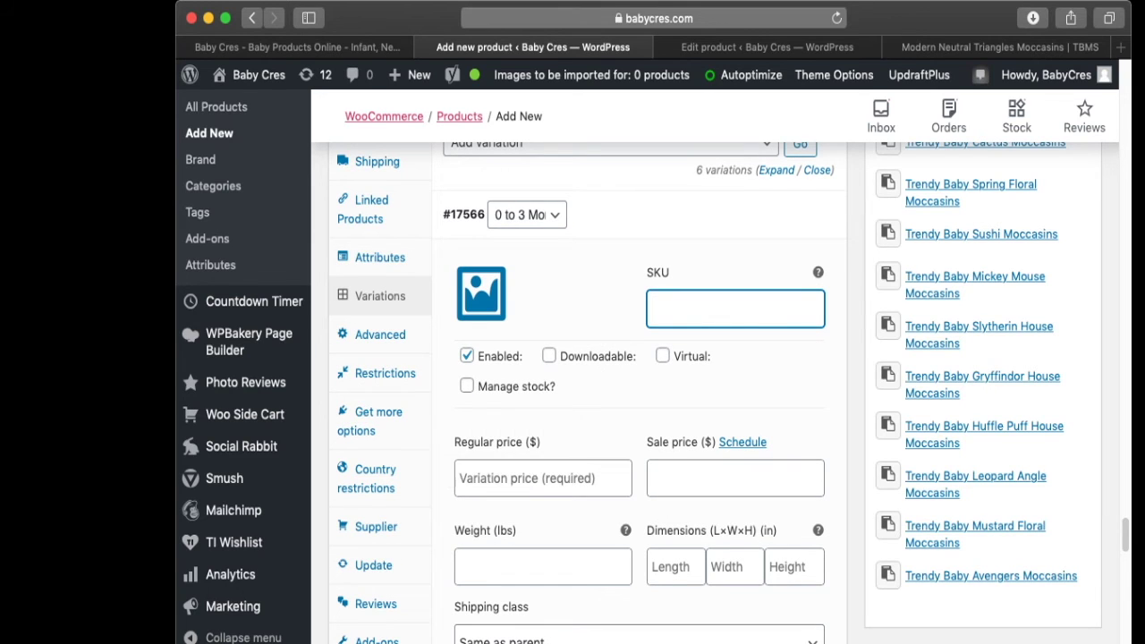
{"action": "scroll", "coordinate": [587, 392], "scroll_direction": "down", "scroll_amount": 3}
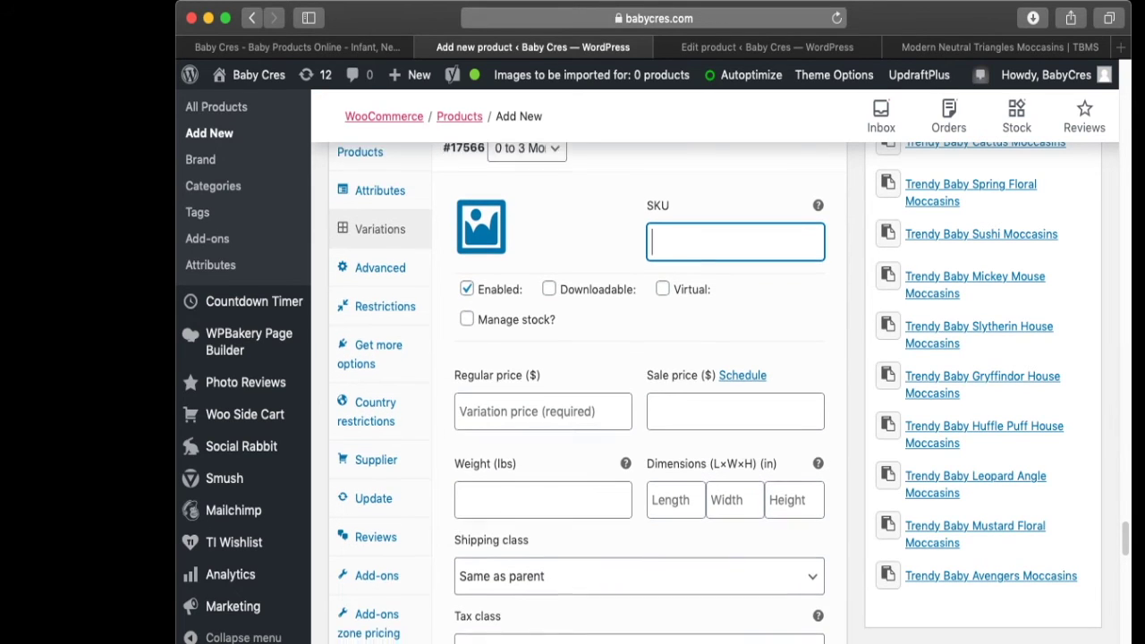
{"action": "left_click", "coordinate": [543, 380]}
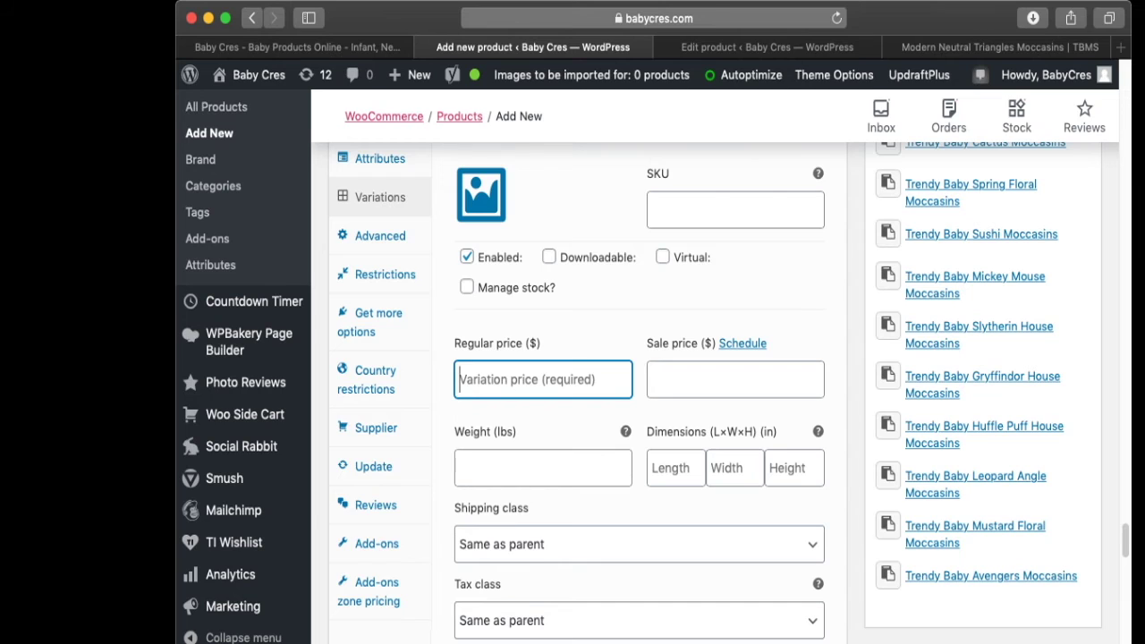
{"action": "key", "text": "Tab"}
{"action": "scroll", "coordinate": [578, 393], "scroll_direction": "down", "scroll_amount": 1}
{"action": "key", "text": "Tab"}
{"action": "scroll", "coordinate": [577, 393], "scroll_direction": "down", "scroll_amount": 1}
{"action": "key", "text": "Tab"}
{"action": "key", "text": "Tab"}
{"action": "key", "text": "Tab"}
{"action": "scroll", "coordinate": [578, 392], "scroll_direction": "down", "scroll_amount": 5}
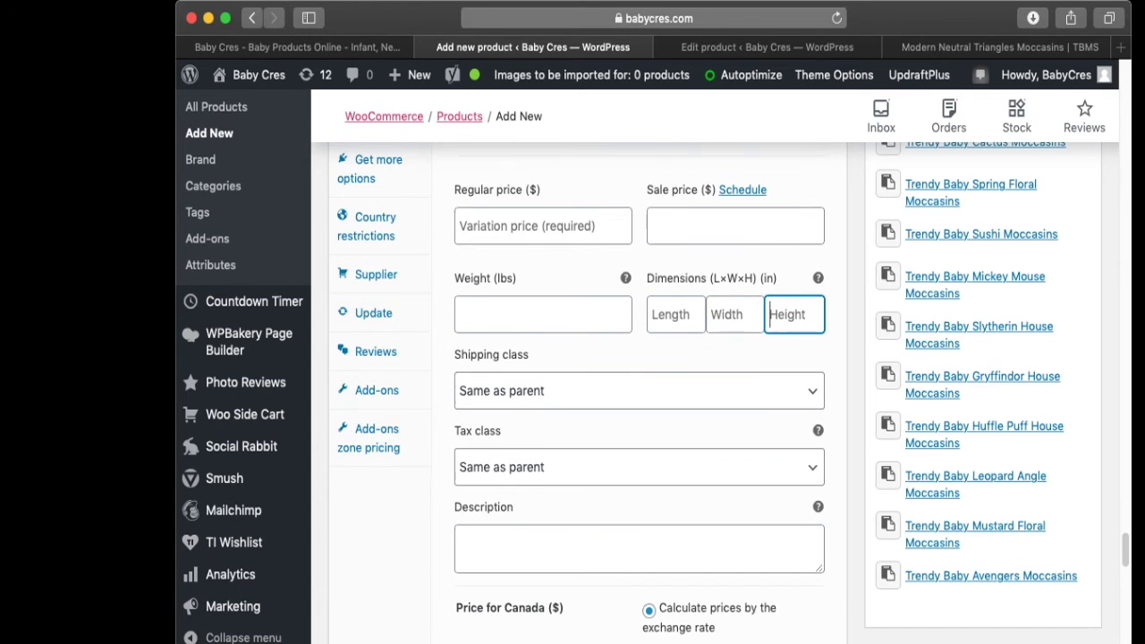
{"action": "key", "text": "Tab"}
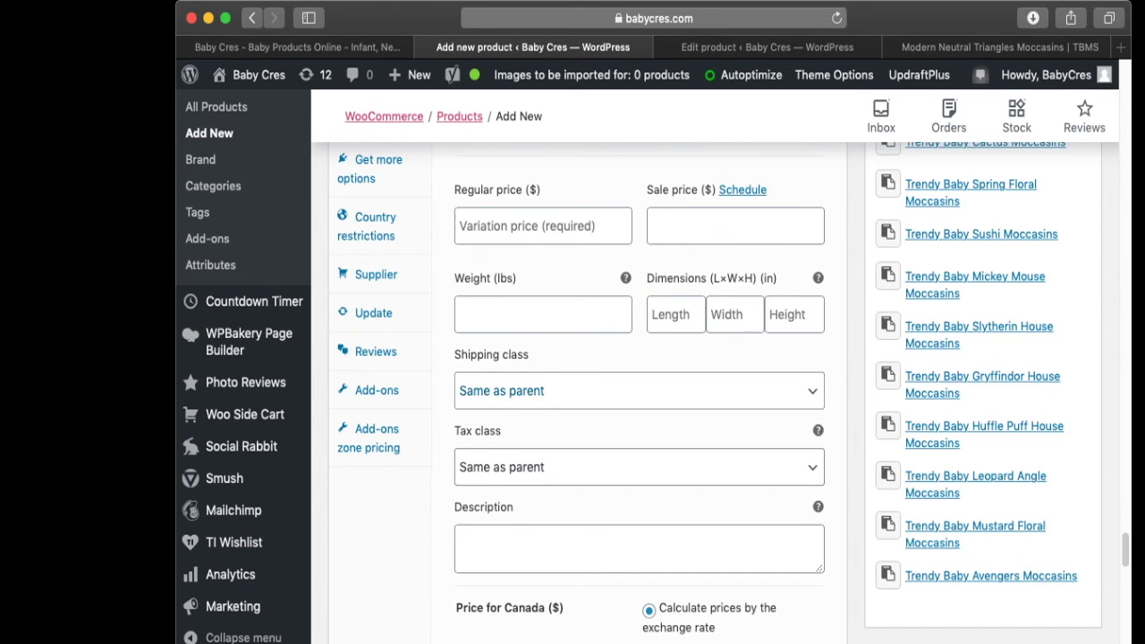
{"action": "left_click", "coordinate": [638, 391]}
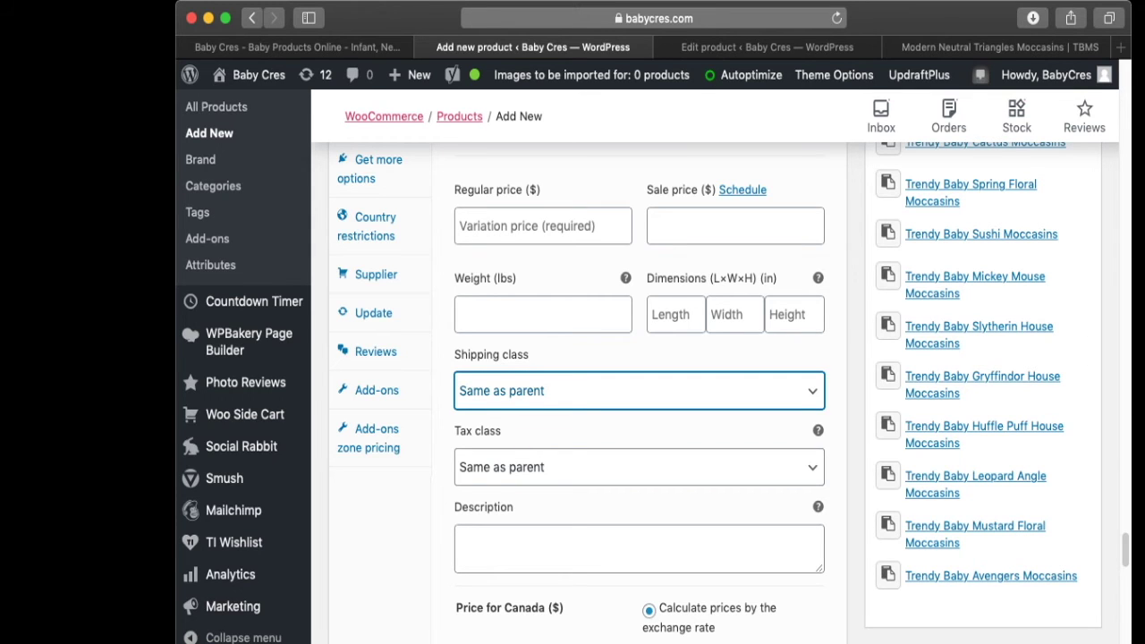
- Examine the 0 to 3 Months variation's Canada and World pricing, country restriction and Facebook options, and collapse it
{"action": "scroll", "coordinate": [581, 398], "scroll_direction": "down", "scroll_amount": 4}
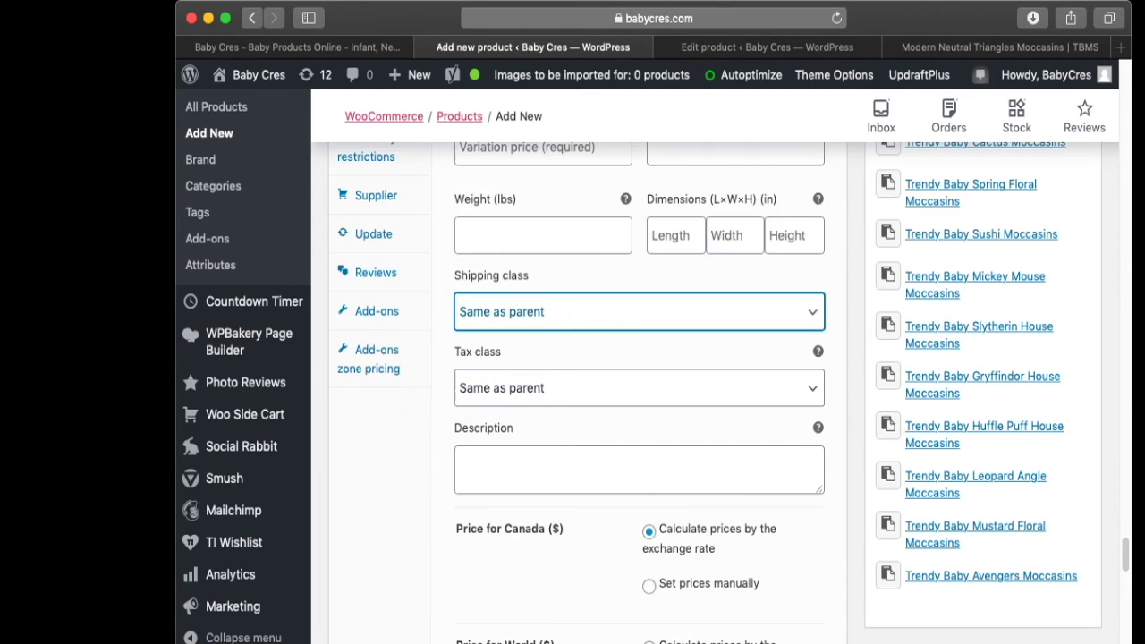
{"action": "scroll", "coordinate": [582, 398], "scroll_direction": "down", "scroll_amount": 1}
{"action": "scroll", "coordinate": [581, 393], "scroll_direction": "down", "scroll_amount": 2}
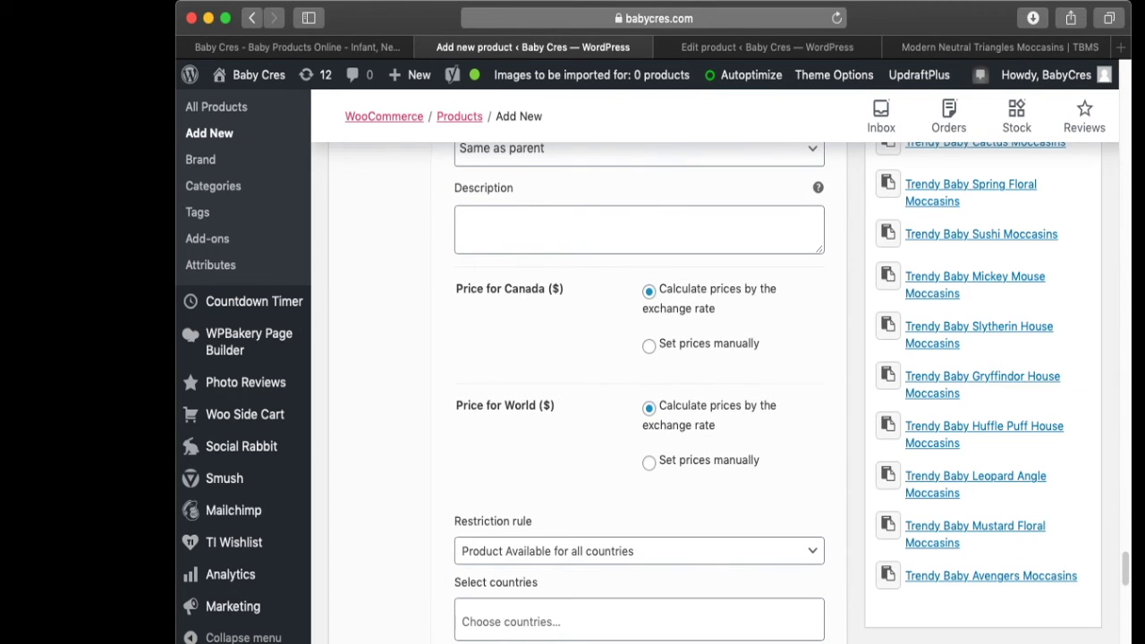
{"action": "scroll", "coordinate": [582, 394], "scroll_direction": "up", "scroll_amount": 1}
{"action": "left_click_drag", "start_coordinate": [457, 310], "coordinate": [555, 398]}
{"action": "scroll", "coordinate": [566, 310], "scroll_direction": "down", "scroll_amount": 1}
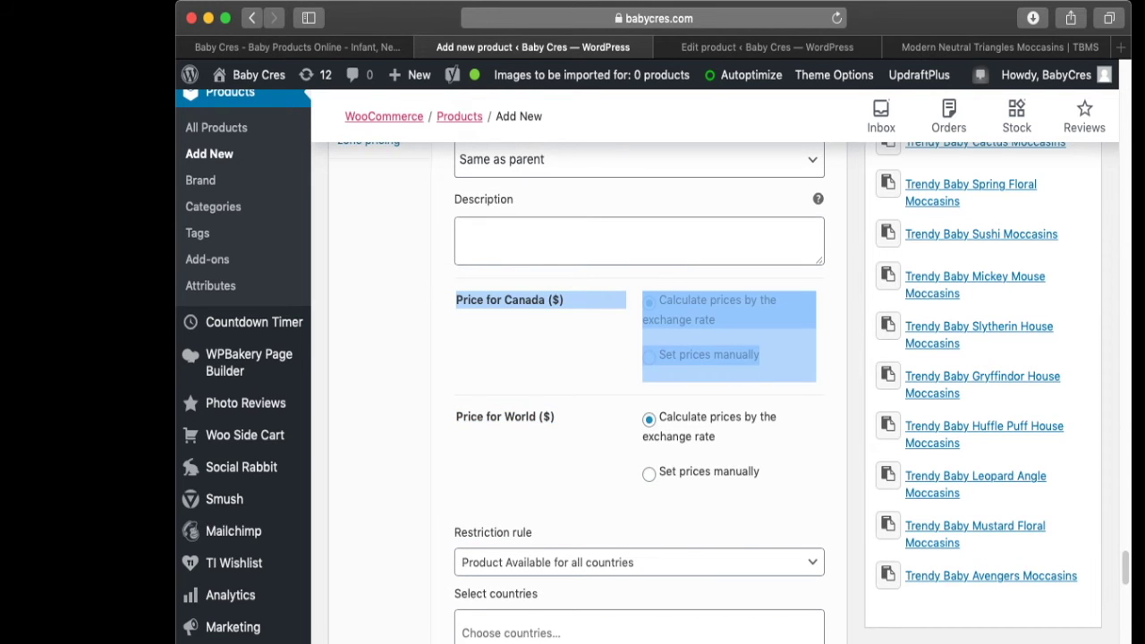
{"action": "left_click", "coordinate": [555, 398]}
{"action": "scroll", "coordinate": [639, 394], "scroll_direction": "down", "scroll_amount": 5}
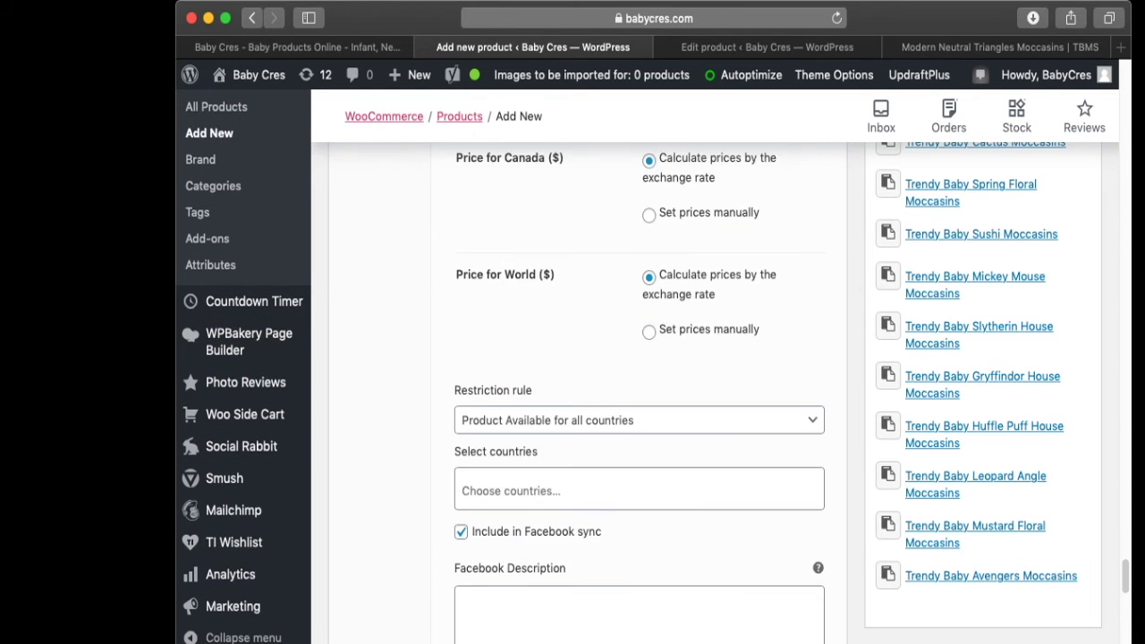
{"action": "scroll", "coordinate": [639, 393], "scroll_direction": "up", "scroll_amount": 10}
{"action": "scroll", "coordinate": [639, 394], "scroll_direction": "up", "scroll_amount": 4}
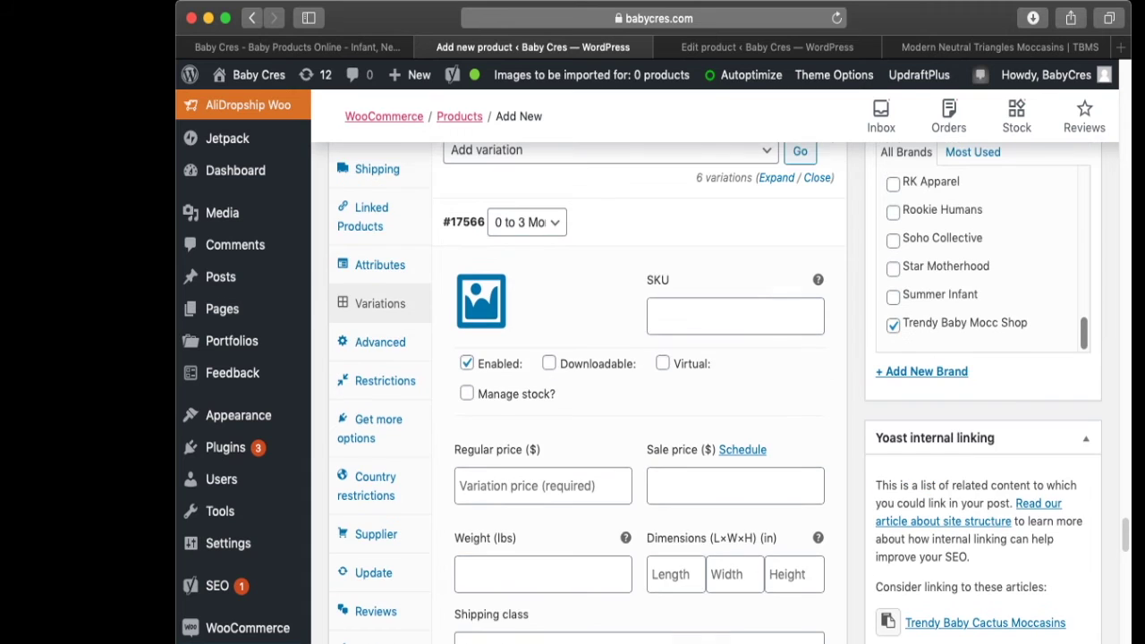
{"action": "left_click", "coordinate": [639, 222]}
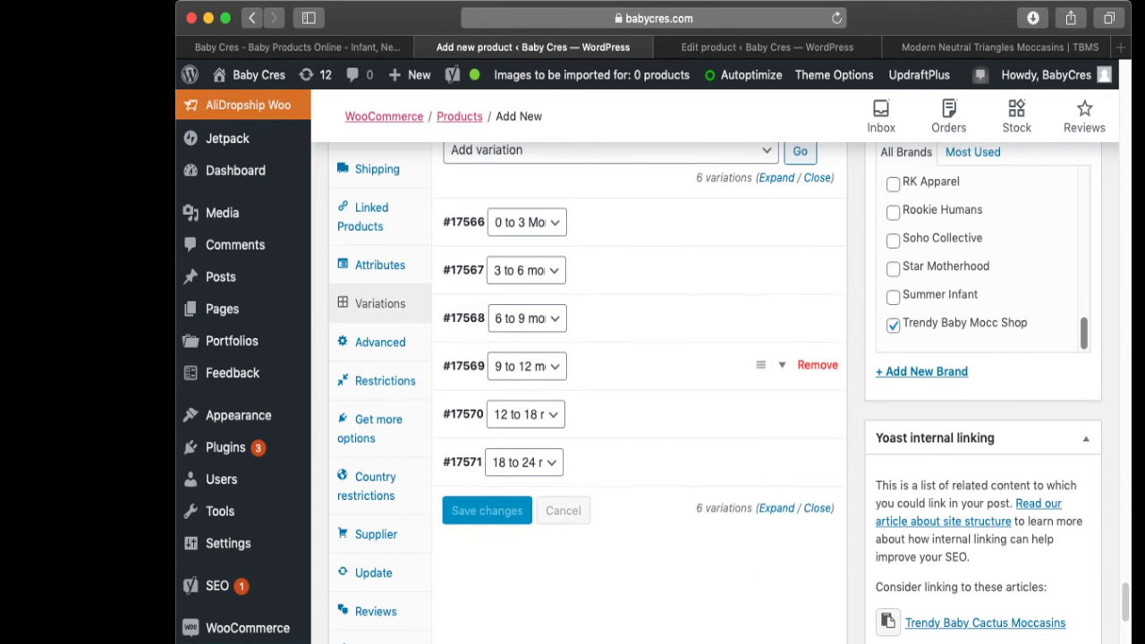
- Set the length of all variations to 2.5 in with the bulk Length action
{"action": "scroll", "coordinate": [639, 365], "scroll_direction": "down", "scroll_amount": 1}
{"action": "scroll", "coordinate": [769, 367], "scroll_direction": "up", "scroll_amount": 2}
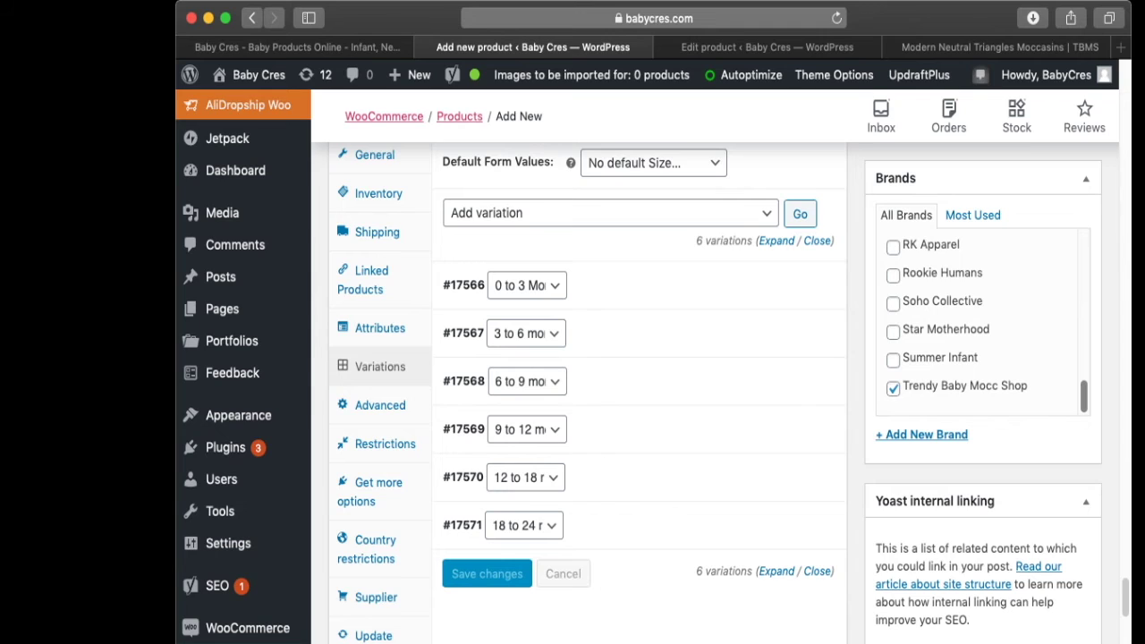
{"action": "left_click", "coordinate": [611, 212]}
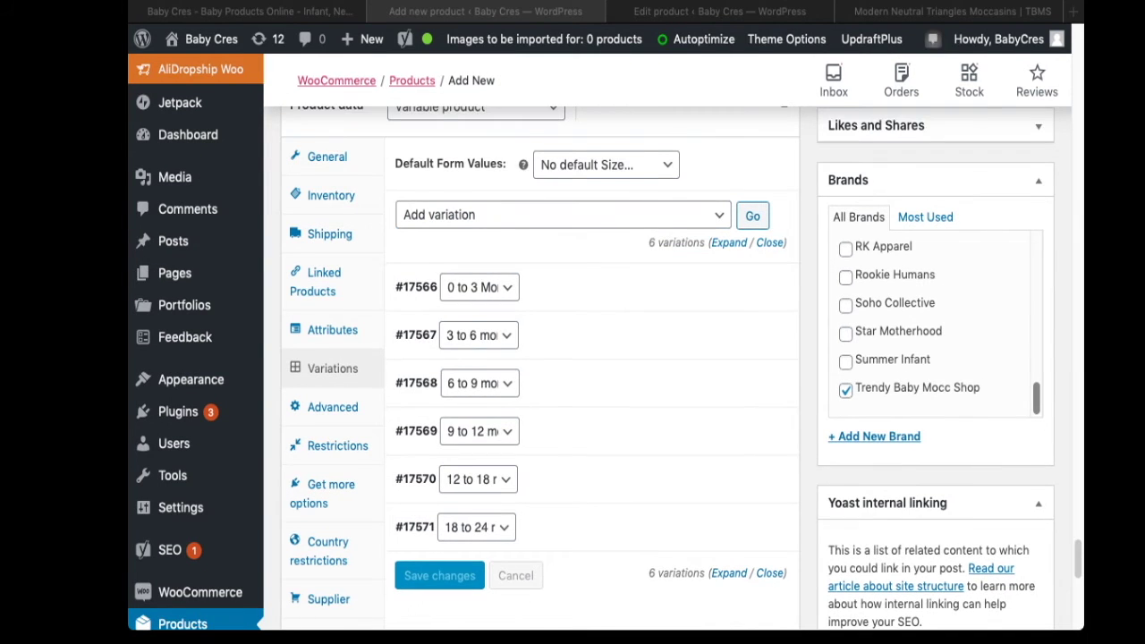
{"action": "scroll", "coordinate": [591, 385], "scroll_direction": "up", "scroll_amount": 1}
{"action": "left_click", "coordinate": [564, 223]}
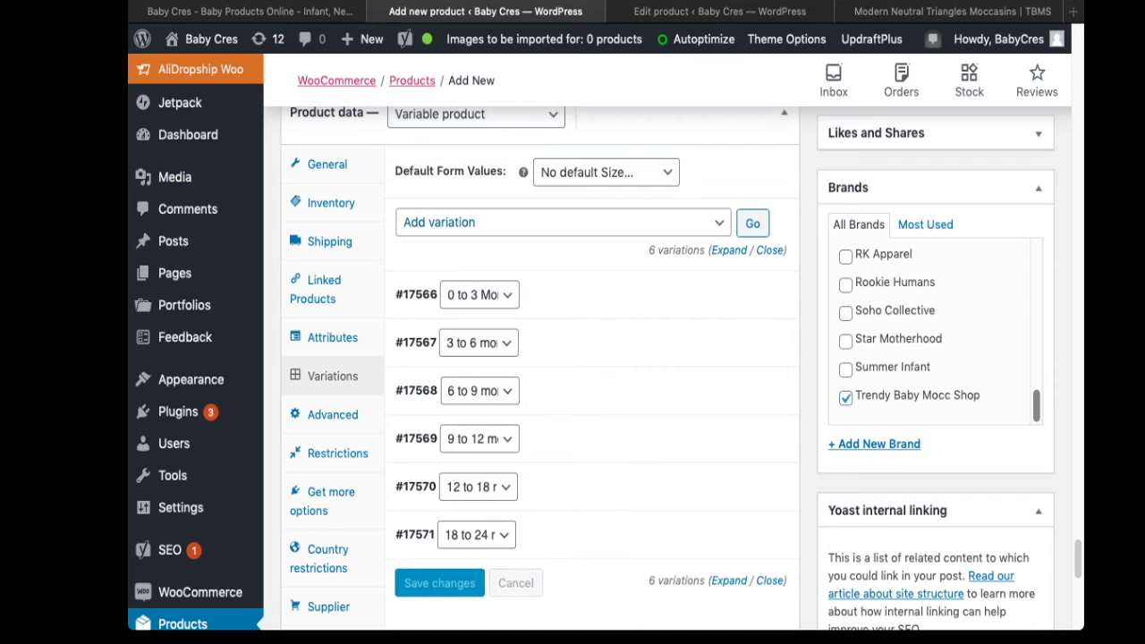
{"action": "left_click", "coordinate": [447, 501]}
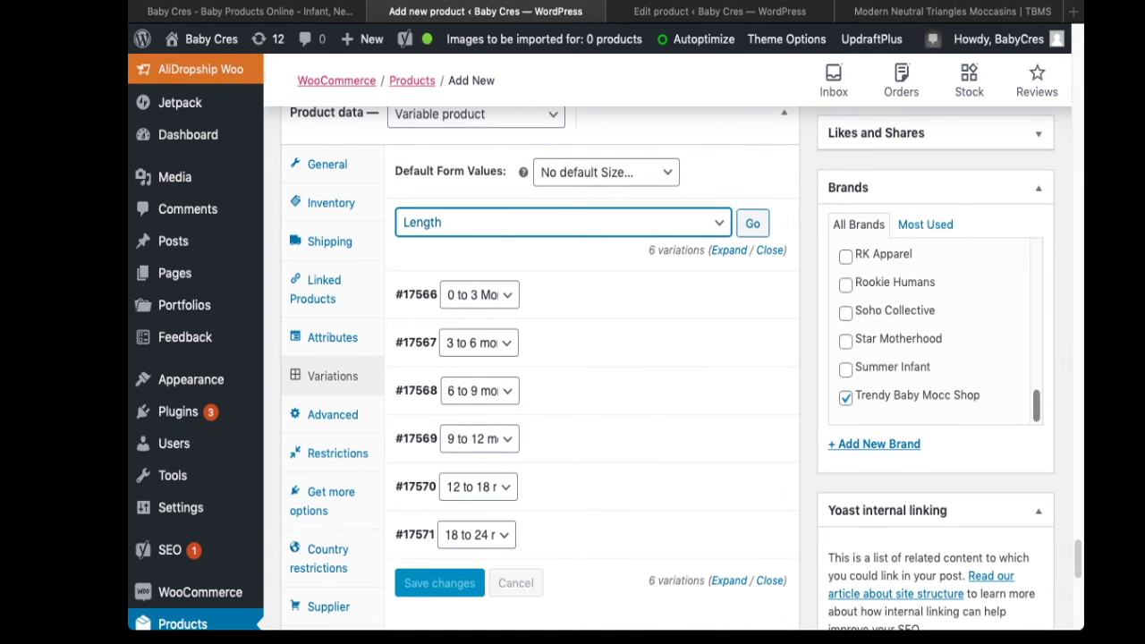
{"action": "left_click", "coordinate": [753, 223]}
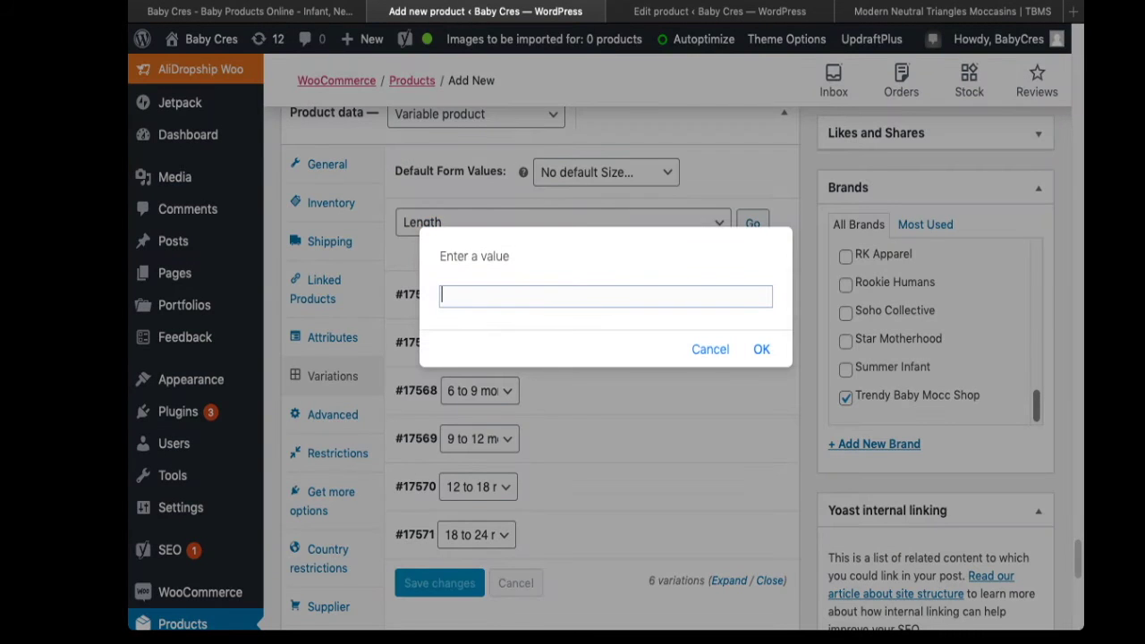
{"action": "type", "text": "2.5"}
{"action": "key", "text": "Return"}
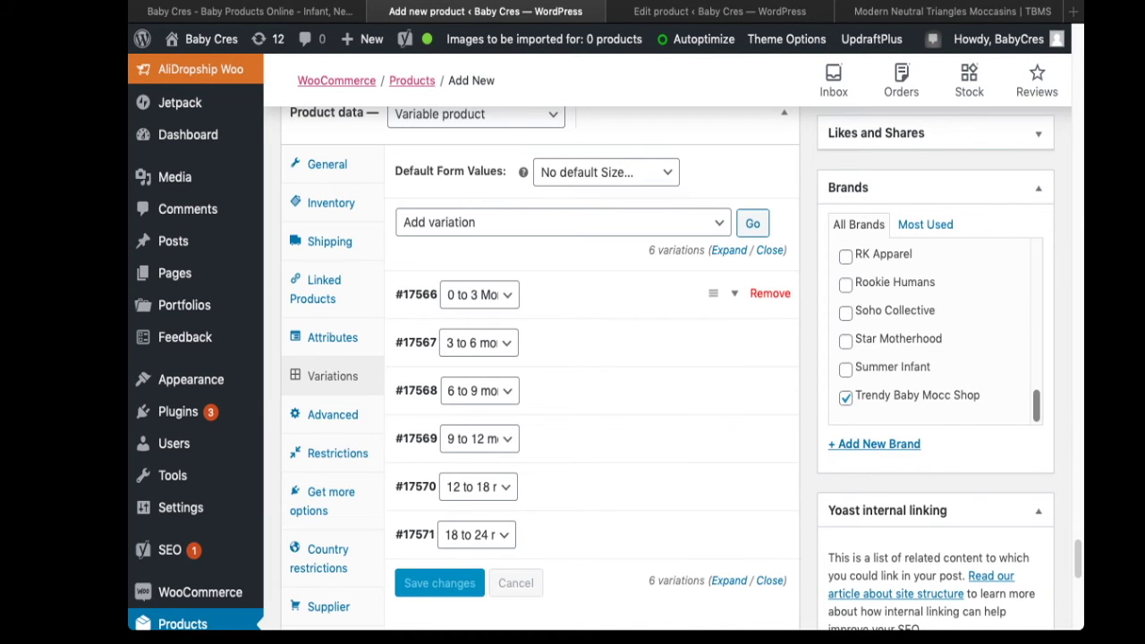
- Check the length dimension in the 0 to 3 Months and the 18 to 24 months variations
{"action": "left_click", "coordinate": [735, 294]}
{"action": "scroll", "coordinate": [591, 358], "scroll_direction": "down", "scroll_amount": 4}
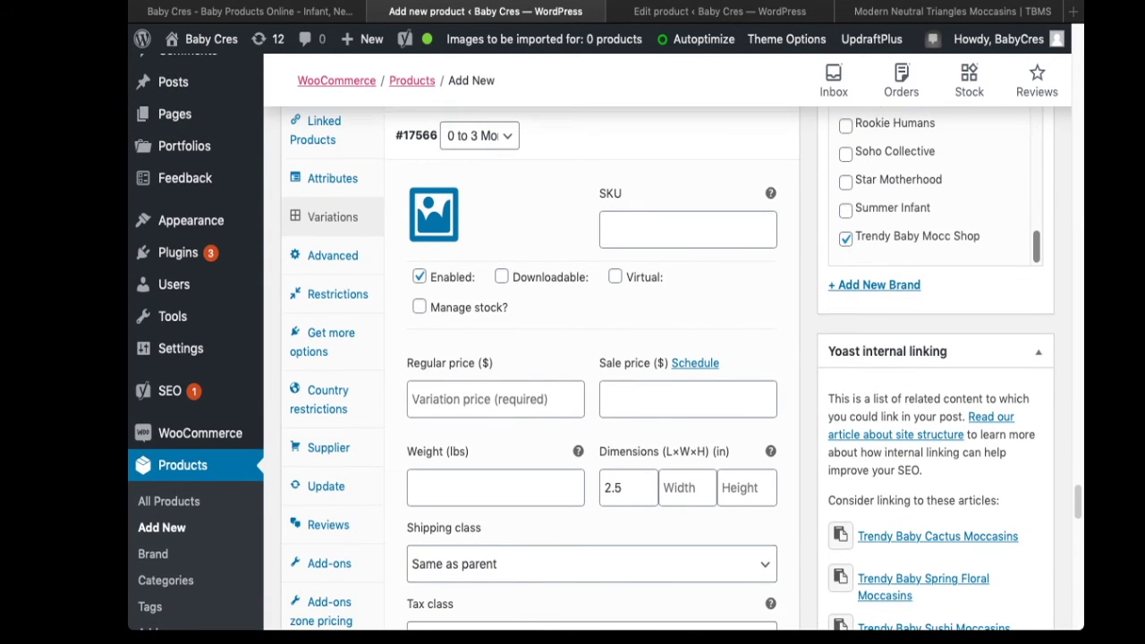
{"action": "scroll", "coordinate": [591, 358], "scroll_direction": "up", "scroll_amount": 4}
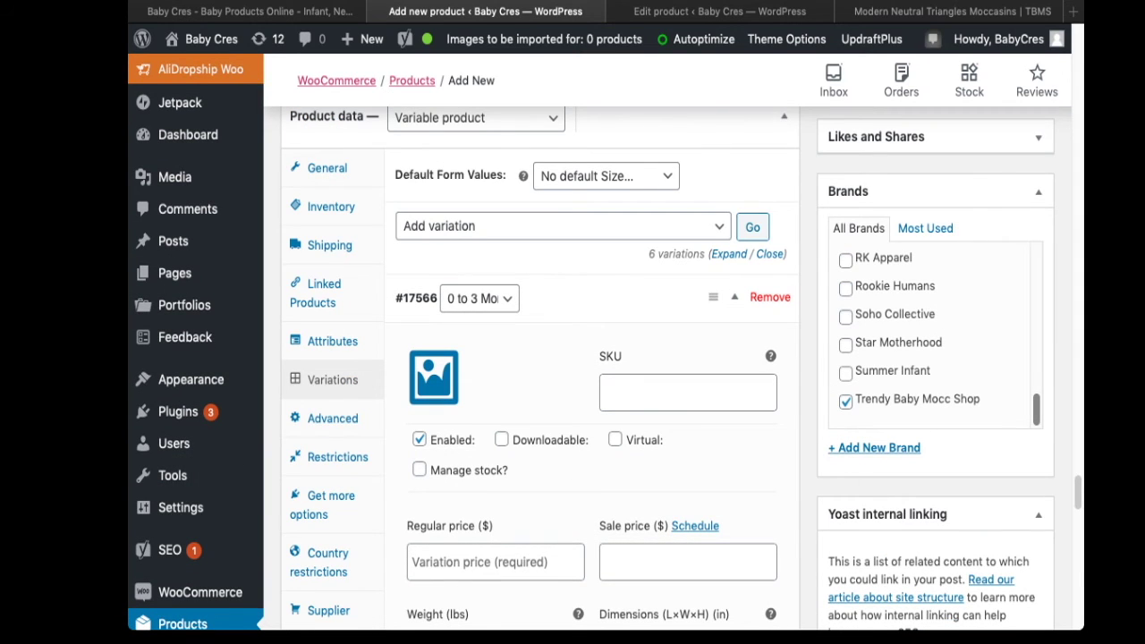
{"action": "left_click", "coordinate": [735, 297]}
{"action": "scroll", "coordinate": [735, 378], "scroll_direction": "down", "scroll_amount": 1}
{"action": "scroll", "coordinate": [734, 461], "scroll_direction": "down", "scroll_amount": 1}
{"action": "left_click", "coordinate": [735, 468]}
{"action": "scroll", "coordinate": [735, 358], "scroll_direction": "down", "scroll_amount": 5}
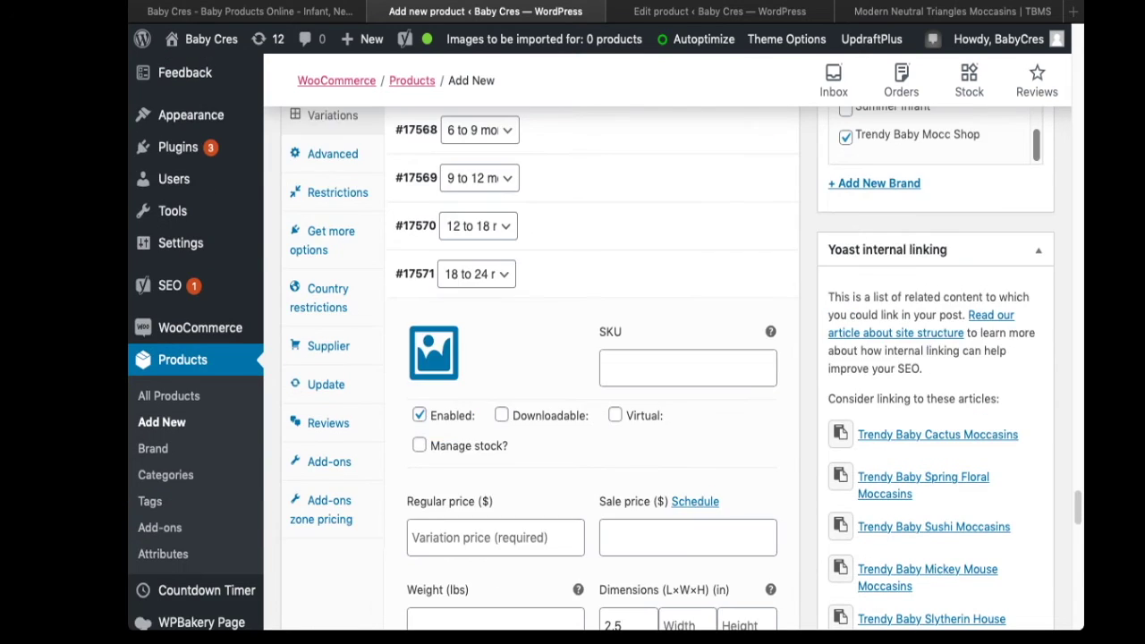
{"action": "scroll", "coordinate": [590, 358], "scroll_direction": "down", "scroll_amount": 3}
{"action": "double_click", "coordinate": [613, 492]}
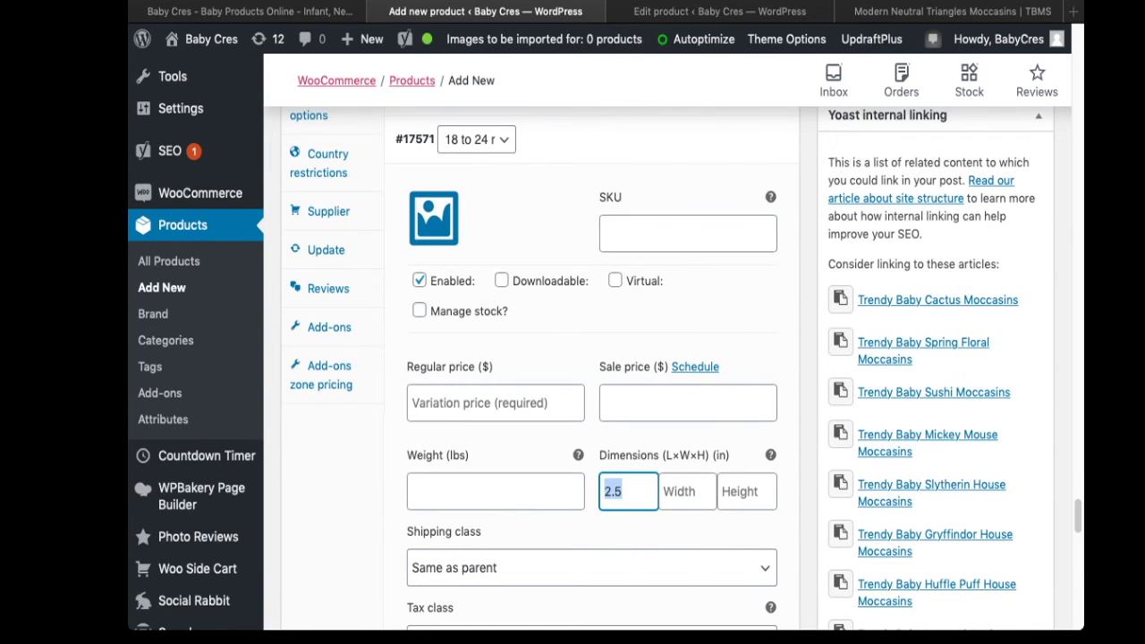
- Expand the 3 to 6 months variation and check its weight, length, width and height
{"action": "scroll", "coordinate": [614, 492], "scroll_direction": "up", "scroll_amount": 4}
{"action": "scroll", "coordinate": [591, 358], "scroll_direction": "up", "scroll_amount": 9}
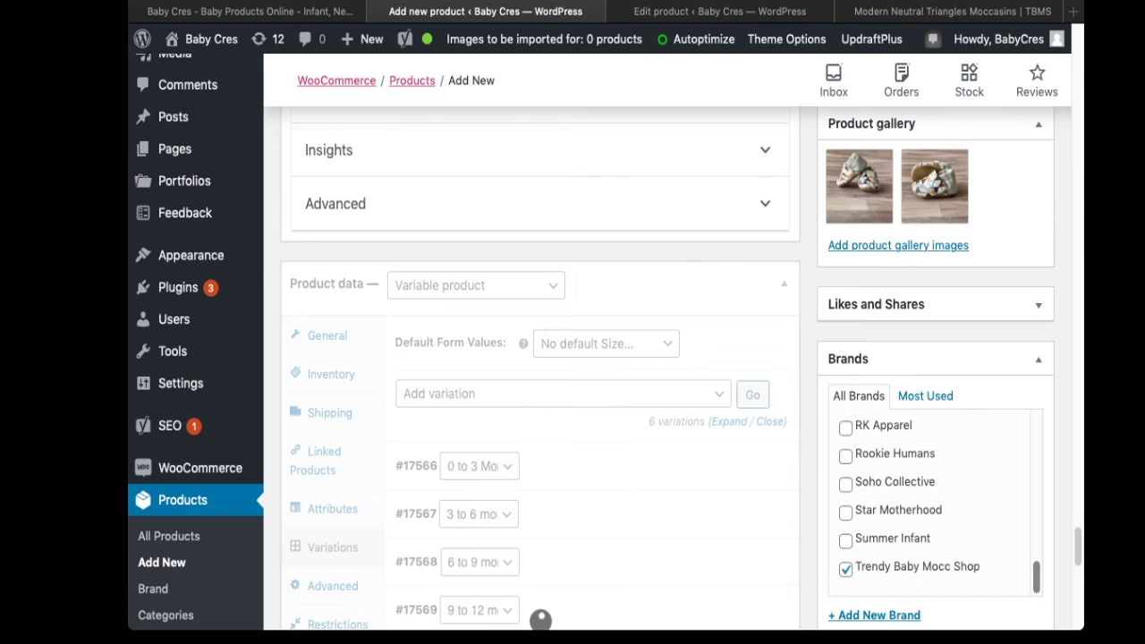
{"action": "scroll", "coordinate": [590, 358], "scroll_direction": "down", "scroll_amount": 5}
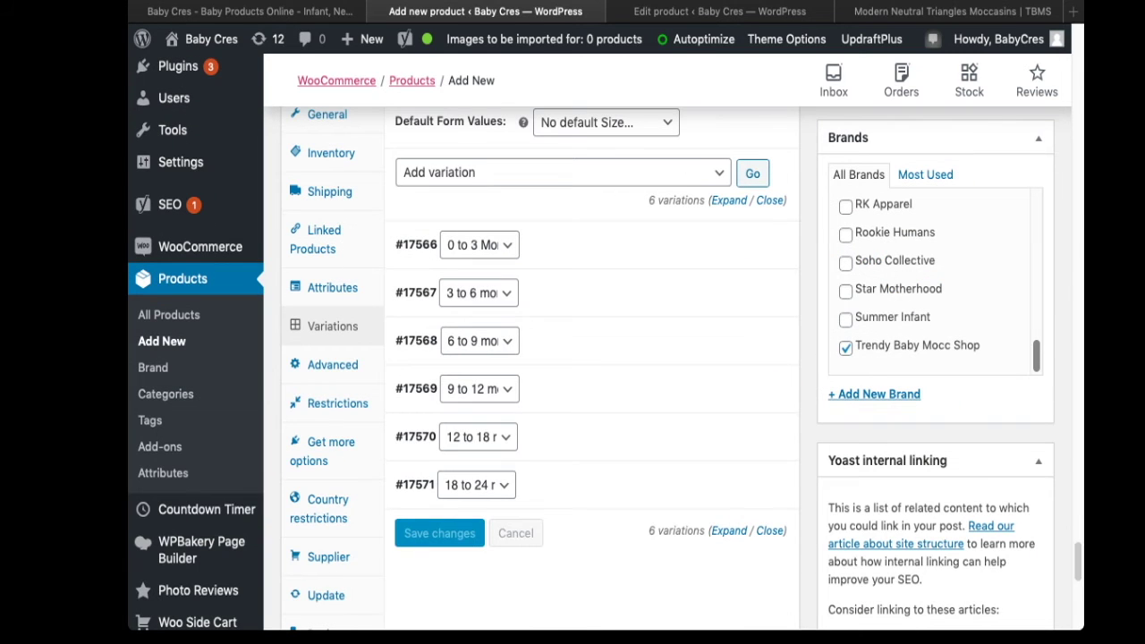
{"action": "left_click", "coordinate": [735, 292]}
{"action": "scroll", "coordinate": [591, 358], "scroll_direction": "down", "scroll_amount": 4}
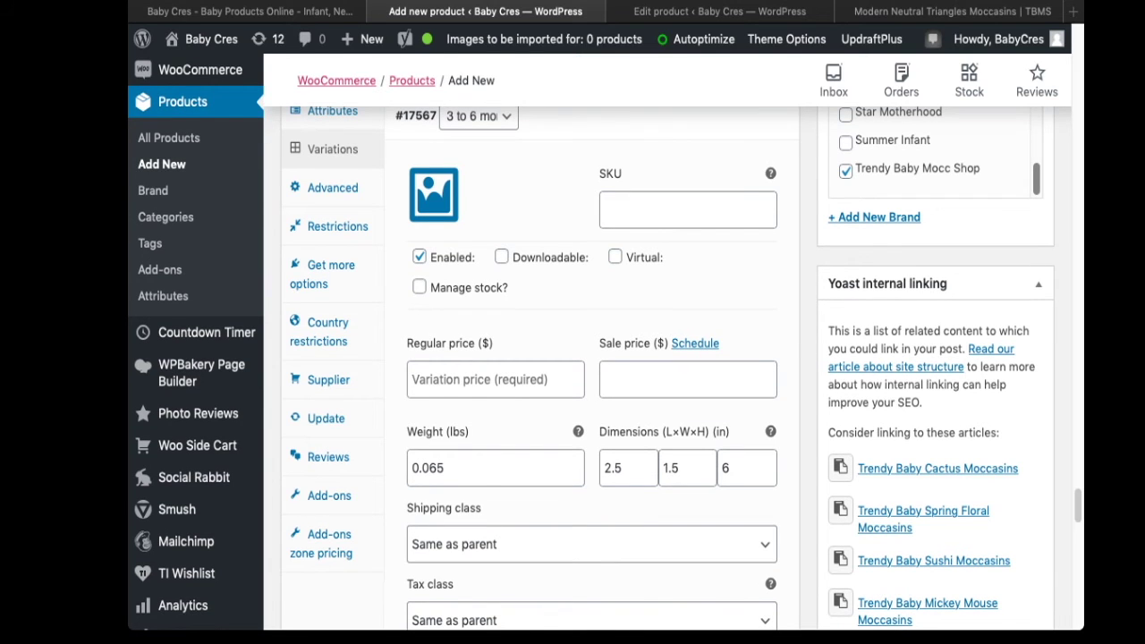
{"action": "double_click", "coordinate": [429, 468]}
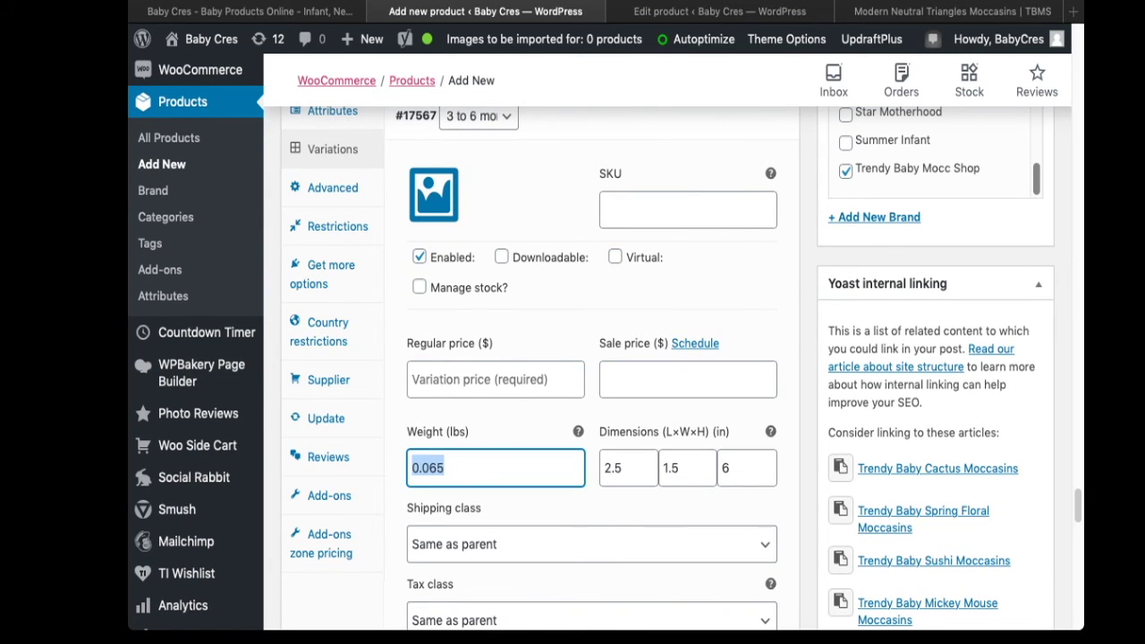
{"action": "left_click", "coordinate": [623, 468]}
{"action": "left_click", "coordinate": [683, 468]}
{"action": "key", "text": "Tab"}
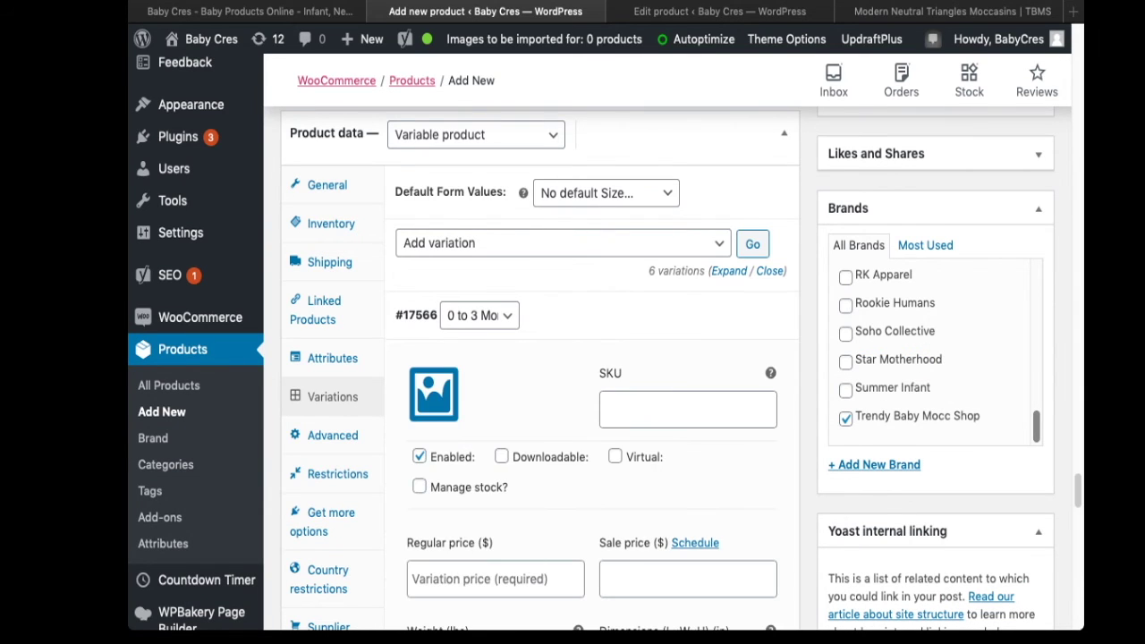
- Copy the parent product's SKU from its inventory data and return to the variations
{"action": "left_click", "coordinate": [687, 410]}
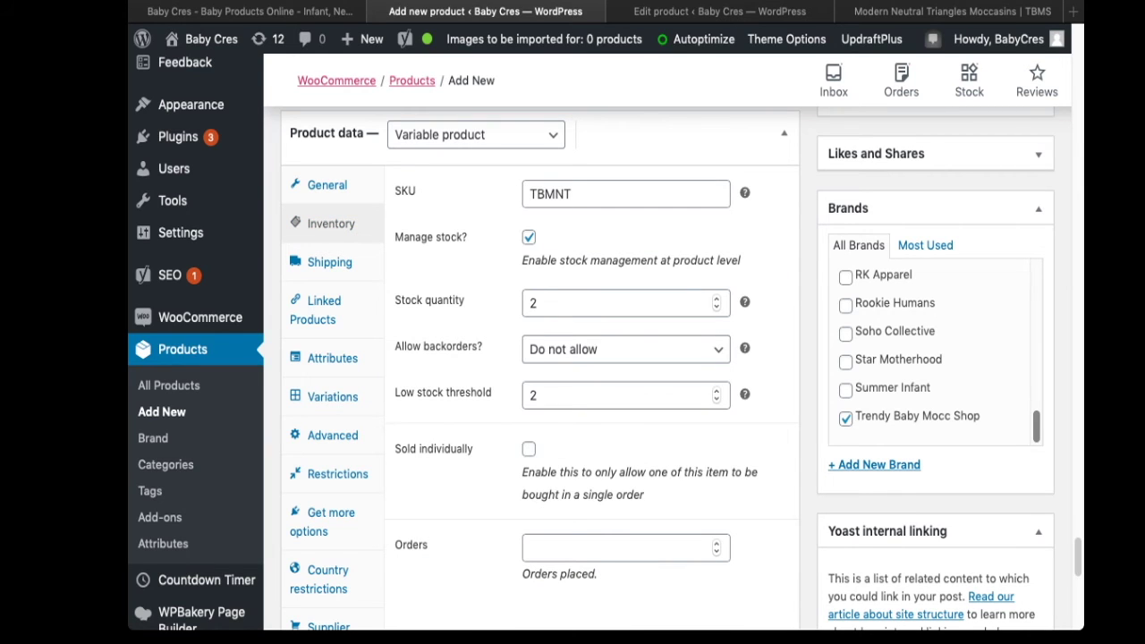
{"action": "double_click", "coordinate": [550, 194]}
{"action": "key", "text": "super+c"}
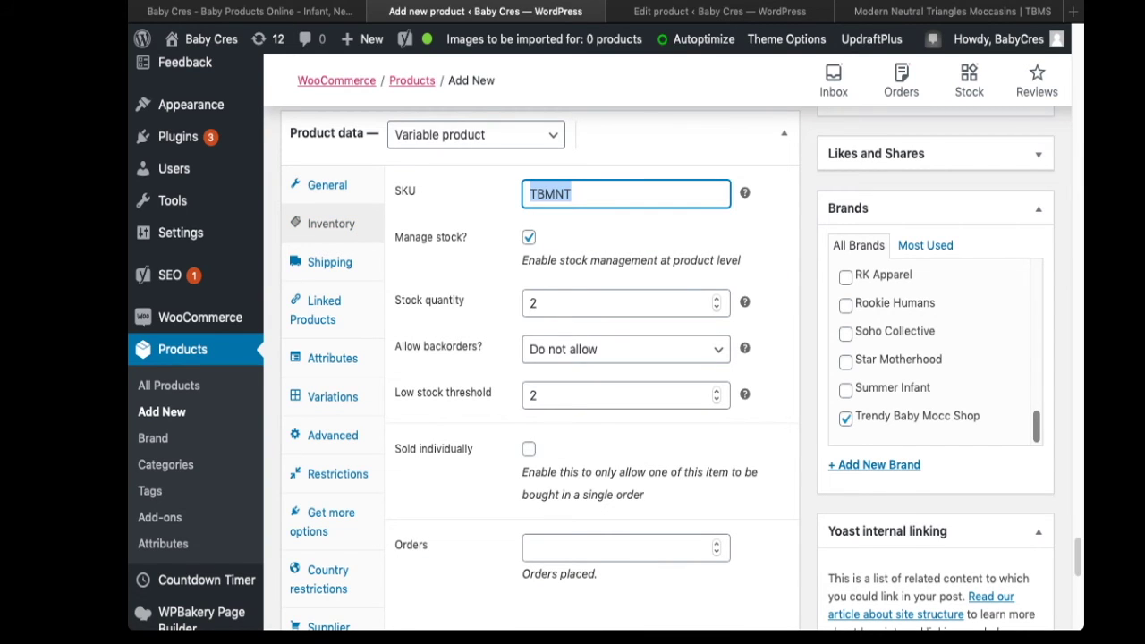
{"action": "left_click", "coordinate": [329, 263]}
{"action": "left_click", "coordinate": [332, 358]}
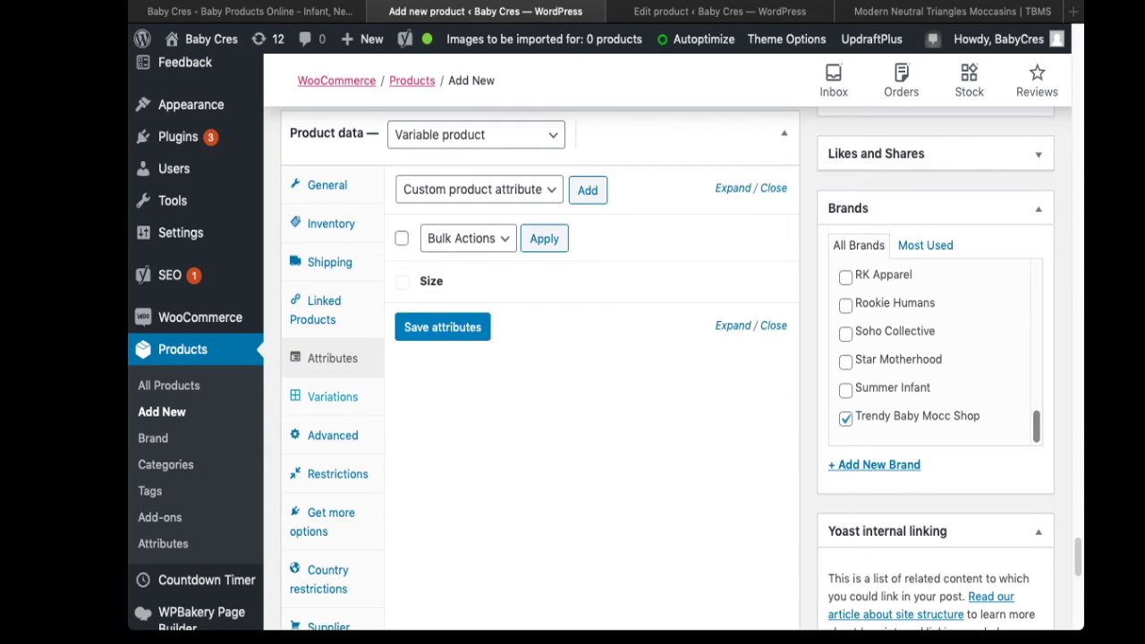
{"action": "left_click", "coordinate": [332, 397]}
- Set the 0 to 3 Months variation's SKU to TBMNT03 and collapse the variation
{"action": "left_click", "coordinate": [627, 315]}
{"action": "left_click", "coordinate": [608, 244]}
{"action": "left_click", "coordinate": [617, 315]}
{"action": "left_click", "coordinate": [687, 409]}
{"action": "type", "text": "TBMNT03"}
{"action": "left_click", "coordinate": [734, 314]}
- Set the 3 to 6 months variation's SKU to TBMNT36 and collapse the variation
{"action": "left_click", "coordinate": [734, 363]}
{"action": "left_click", "coordinate": [687, 457]}
{"action": "key", "text": "super+v"}
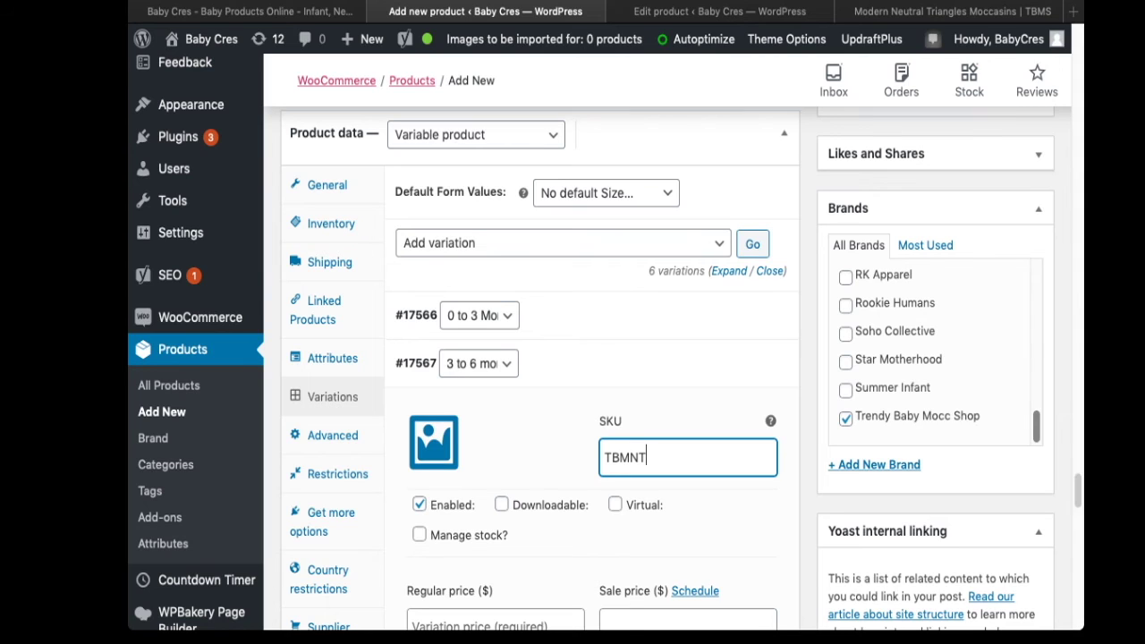
{"action": "type", "text": "36"}
{"action": "left_click", "coordinate": [626, 364]}
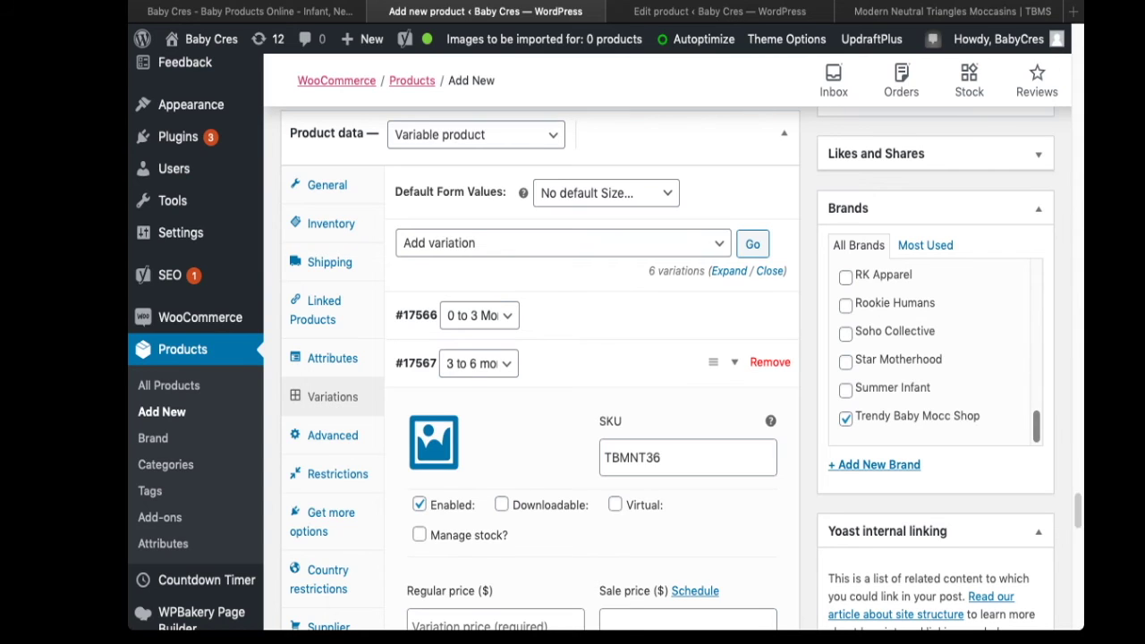
- Set the 6 to 9 months variation's SKU to TBMNT69
{"action": "left_click", "coordinate": [626, 411]}
{"action": "left_click", "coordinate": [688, 506]}
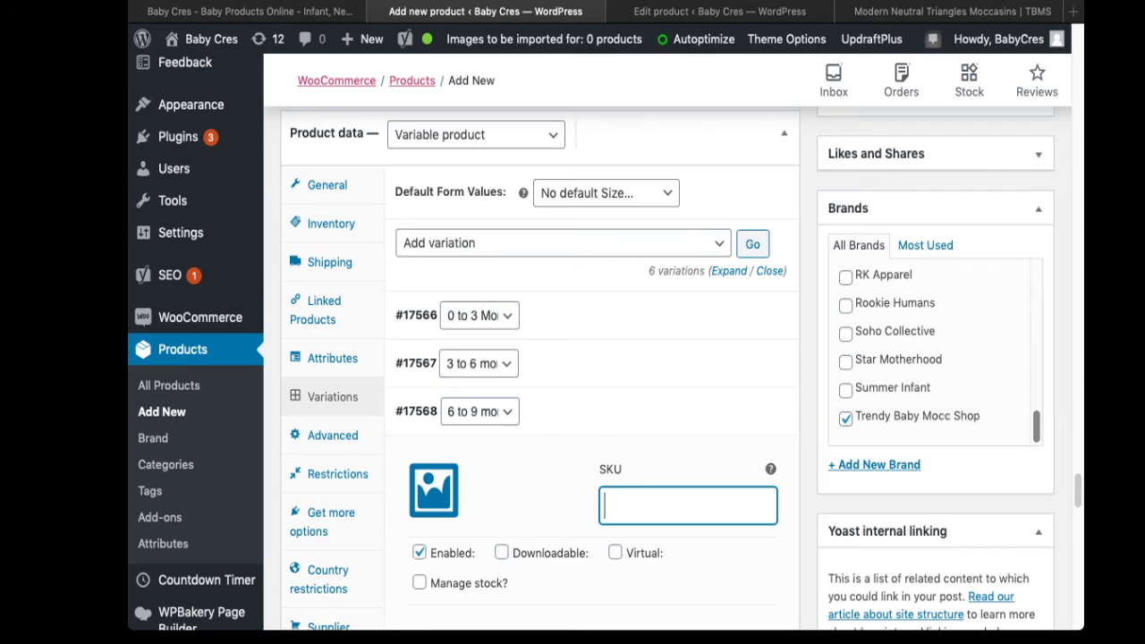
{"action": "key", "text": "super+v"}
{"action": "type", "text": "69"}
- Set the 18 to 24 months variation's SKU to 1824, collapse it and save the variation changes
{"action": "type", "text": "4"}
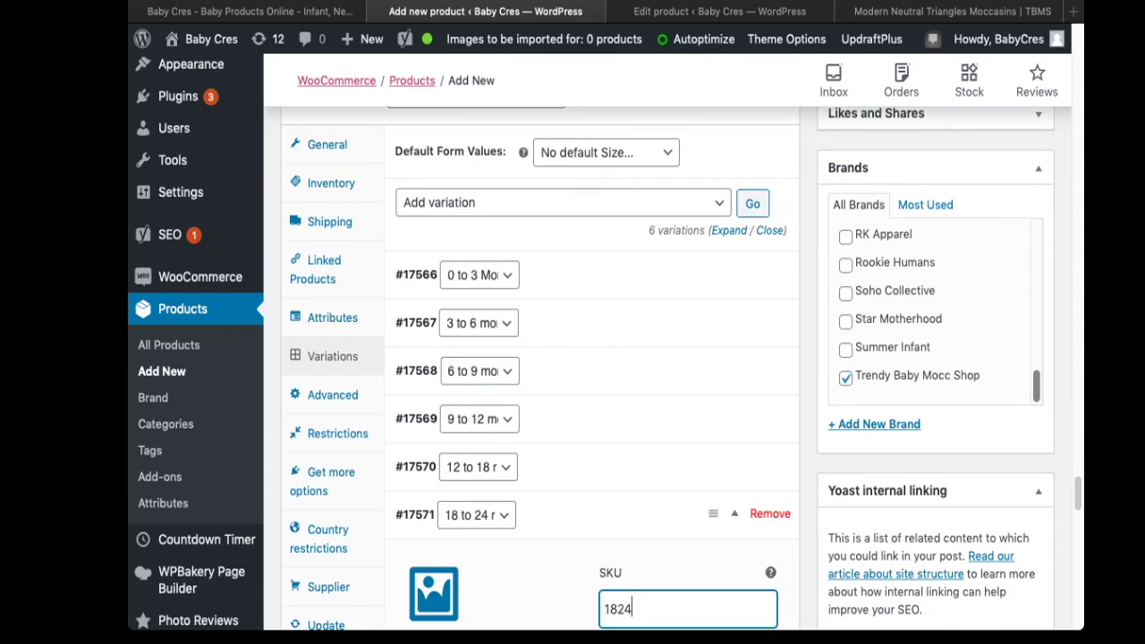
{"action": "left_click", "coordinate": [688, 515]}
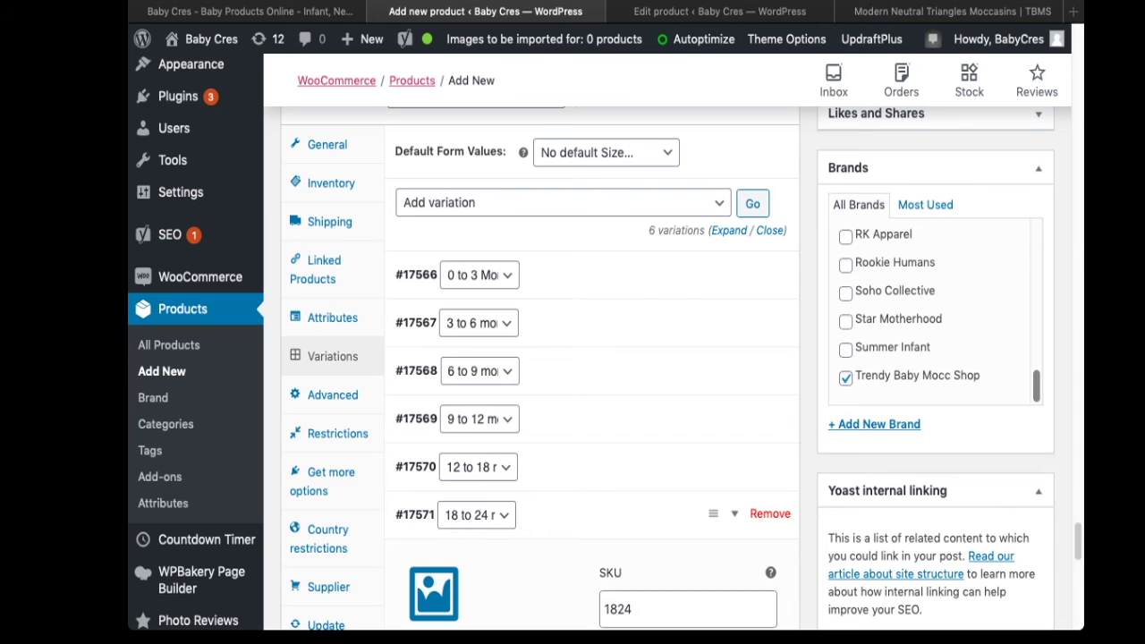
{"action": "scroll", "coordinate": [687, 515], "scroll_direction": "down", "scroll_amount": 1}
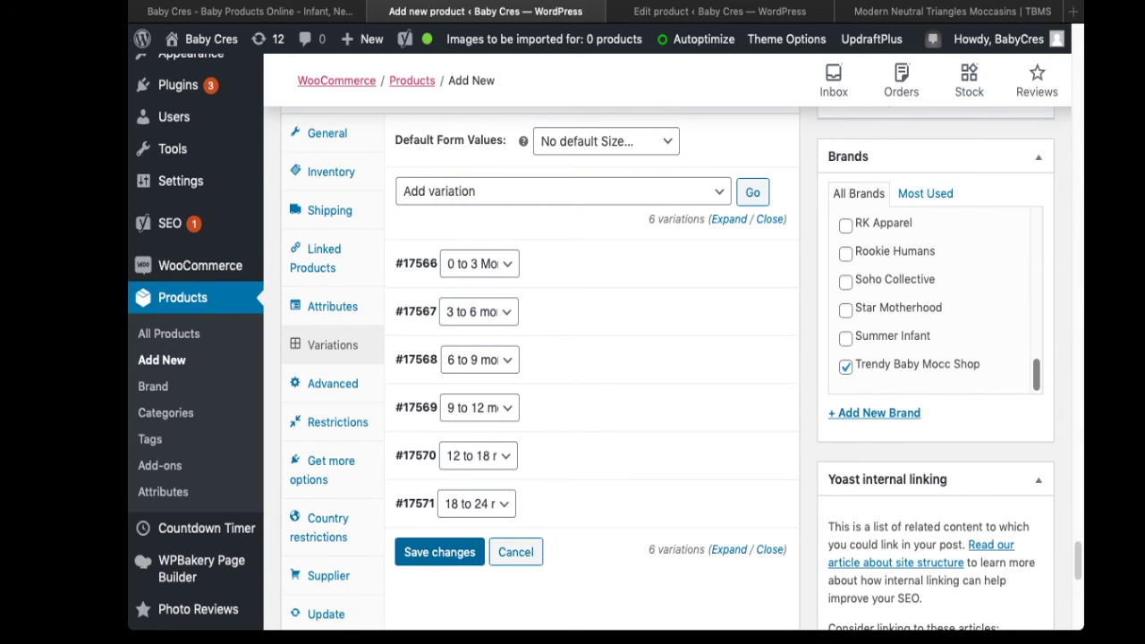
{"action": "left_click", "coordinate": [439, 552]}
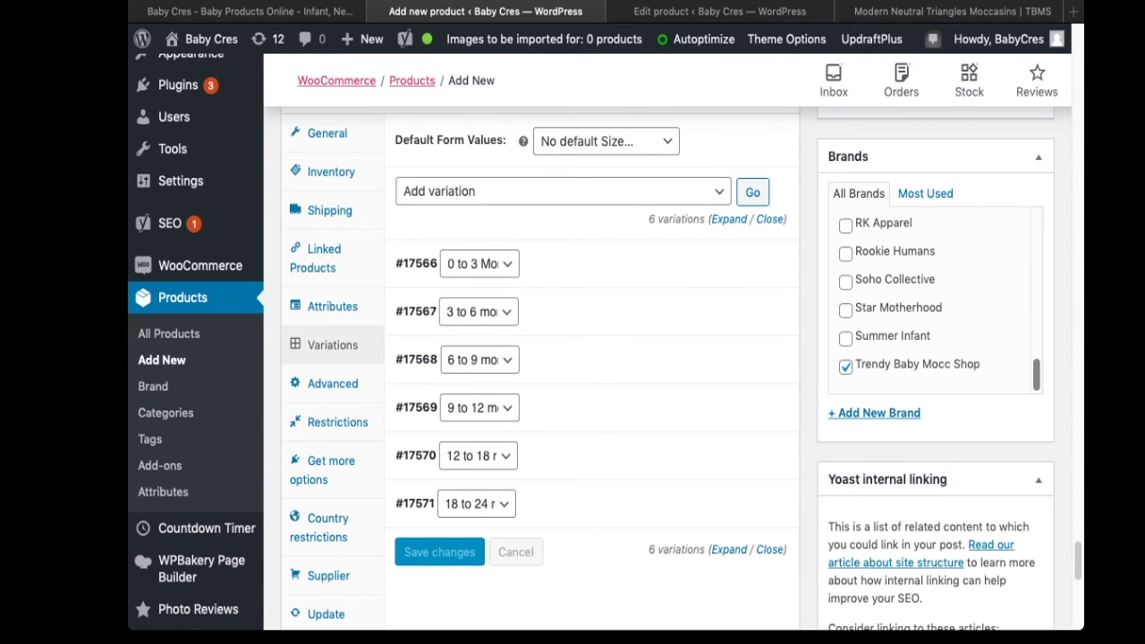
- Expand the saved 0 to 3 Months variation and check its SKU, price, dimensions and Facebook fields, then collapse it
{"action": "scroll", "coordinate": [590, 358], "scroll_direction": "down", "scroll_amount": 1}
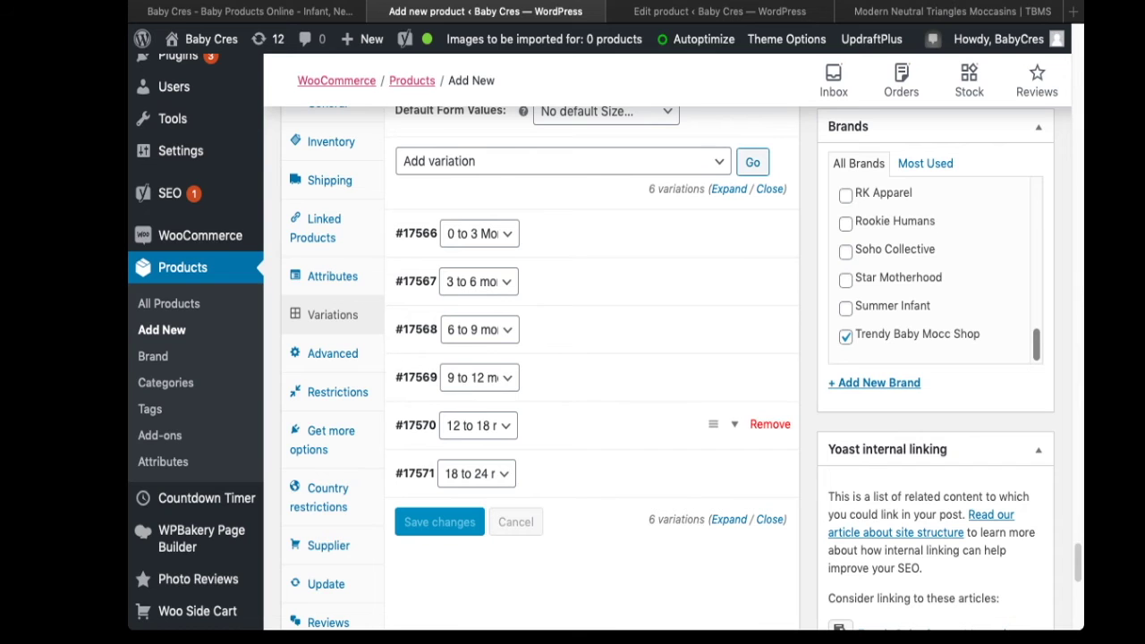
{"action": "left_click", "coordinate": [734, 233]}
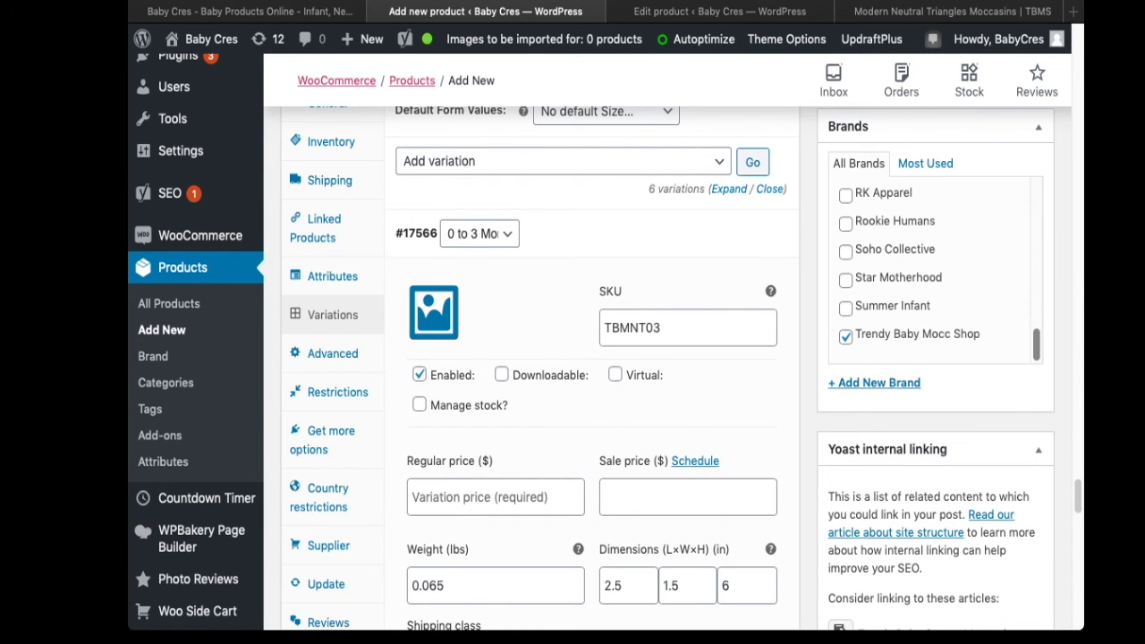
{"action": "scroll", "coordinate": [573, 358], "scroll_direction": "up", "scroll_amount": 3}
{"action": "scroll", "coordinate": [572, 358], "scroll_direction": "down", "scroll_amount": 12}
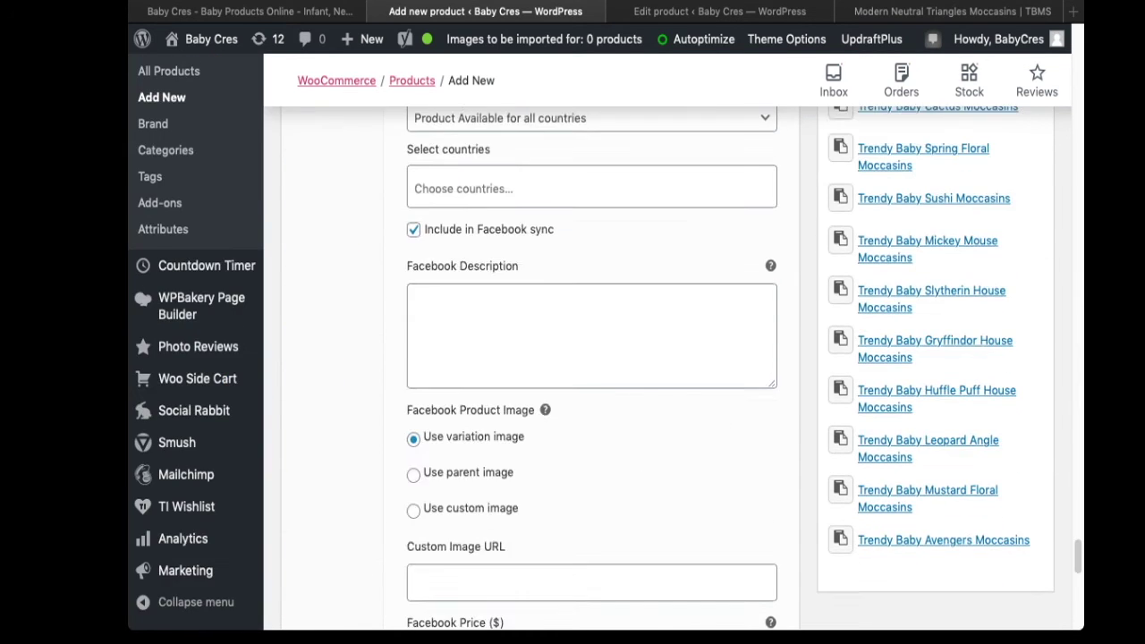
{"action": "scroll", "coordinate": [572, 358], "scroll_direction": "up", "scroll_amount": 10}
{"action": "scroll", "coordinate": [572, 358], "scroll_direction": "down", "scroll_amount": 2}
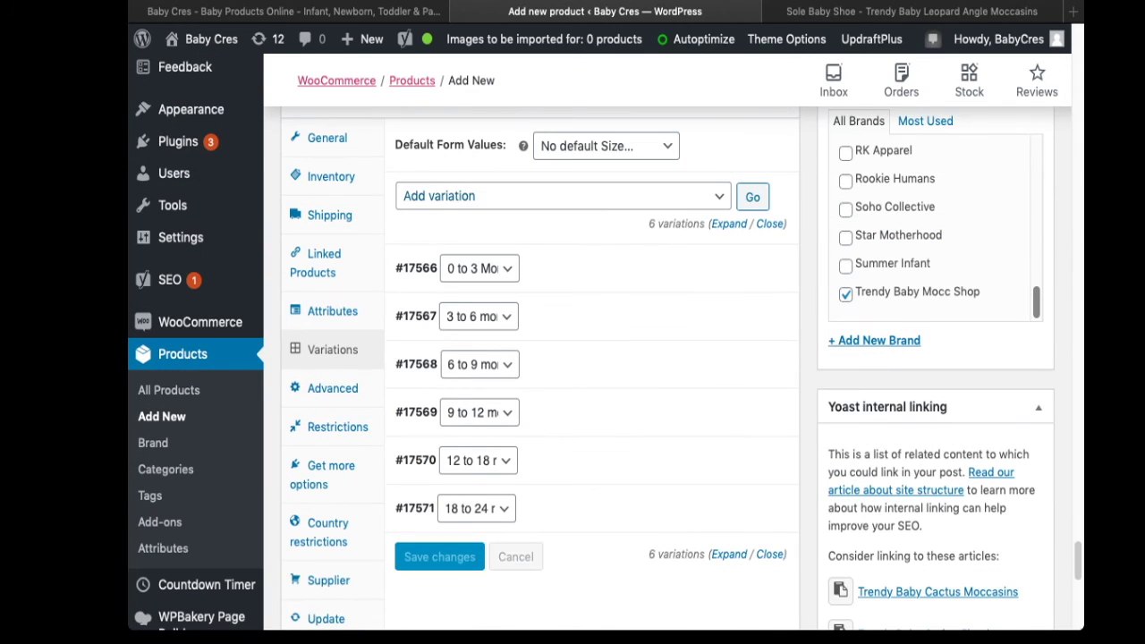
- Set the regular price of all size variations to 35 with the bulk Set regular prices action
{"action": "left_click", "coordinate": [564, 196]}
{"action": "left_click", "coordinate": [474, 364]}
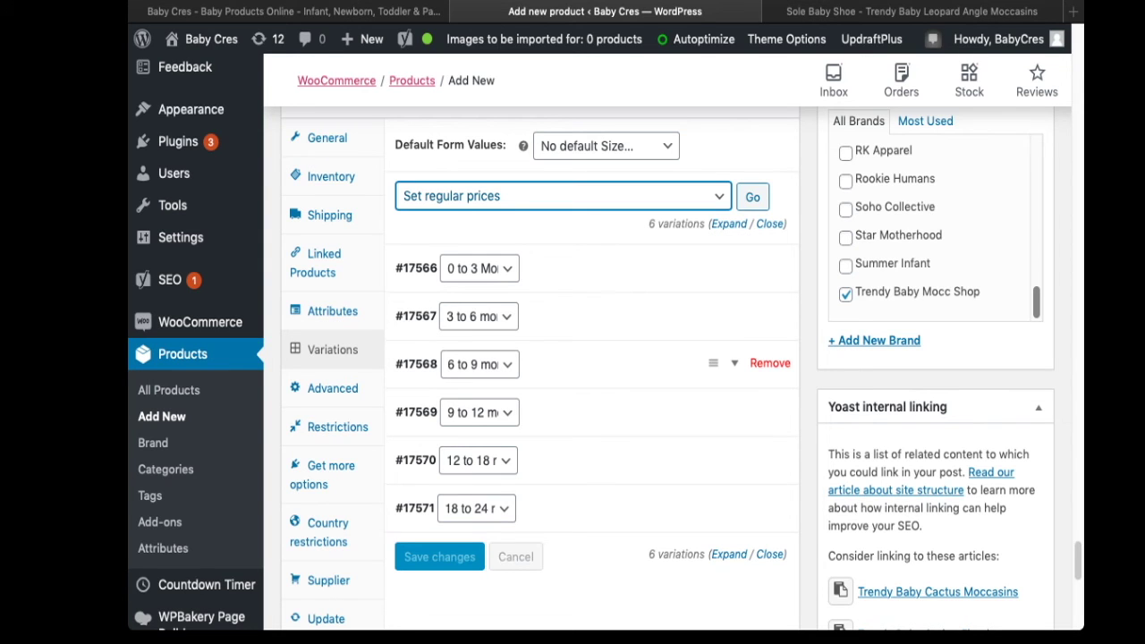
{"action": "left_click", "coordinate": [753, 197]}
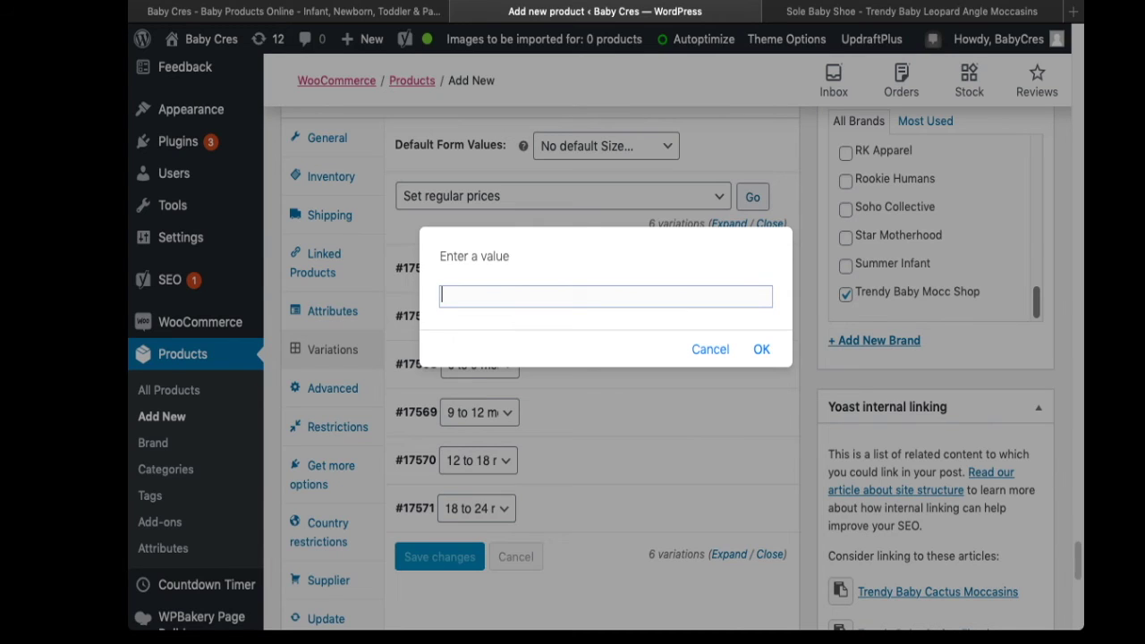
{"action": "type", "text": "35"}
{"action": "key", "text": "Return"}
- Expand the 3 to 6 months variation and check its regular price
{"action": "scroll", "coordinate": [591, 268], "scroll_direction": "down", "scroll_amount": 1}
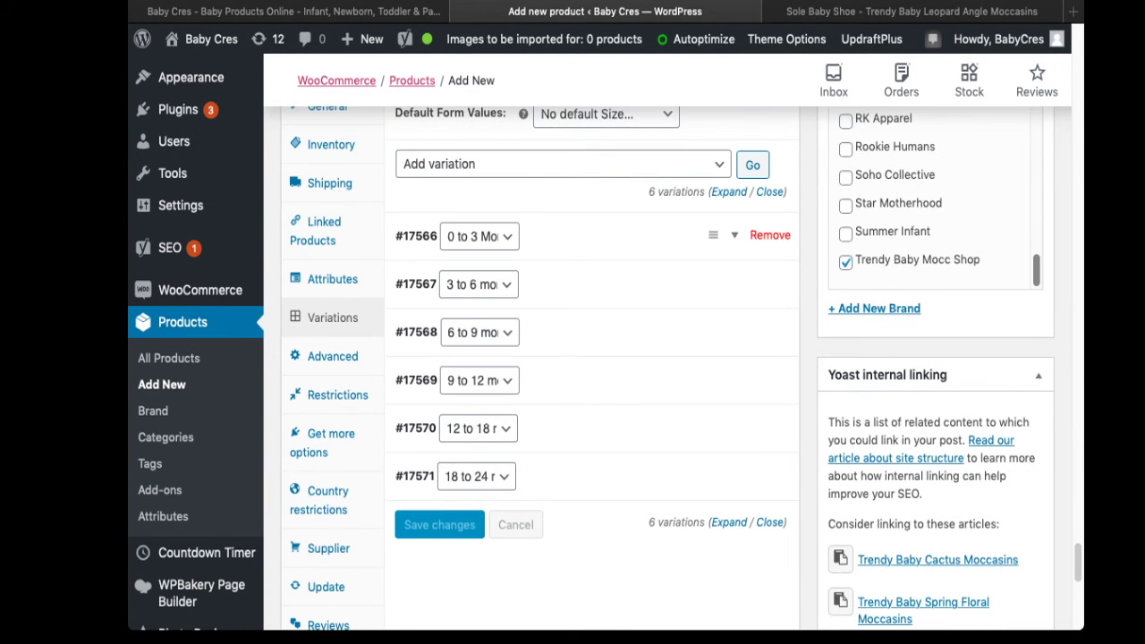
{"action": "left_click", "coordinate": [734, 283]}
{"action": "scroll", "coordinate": [734, 283], "scroll_direction": "down", "scroll_amount": 2}
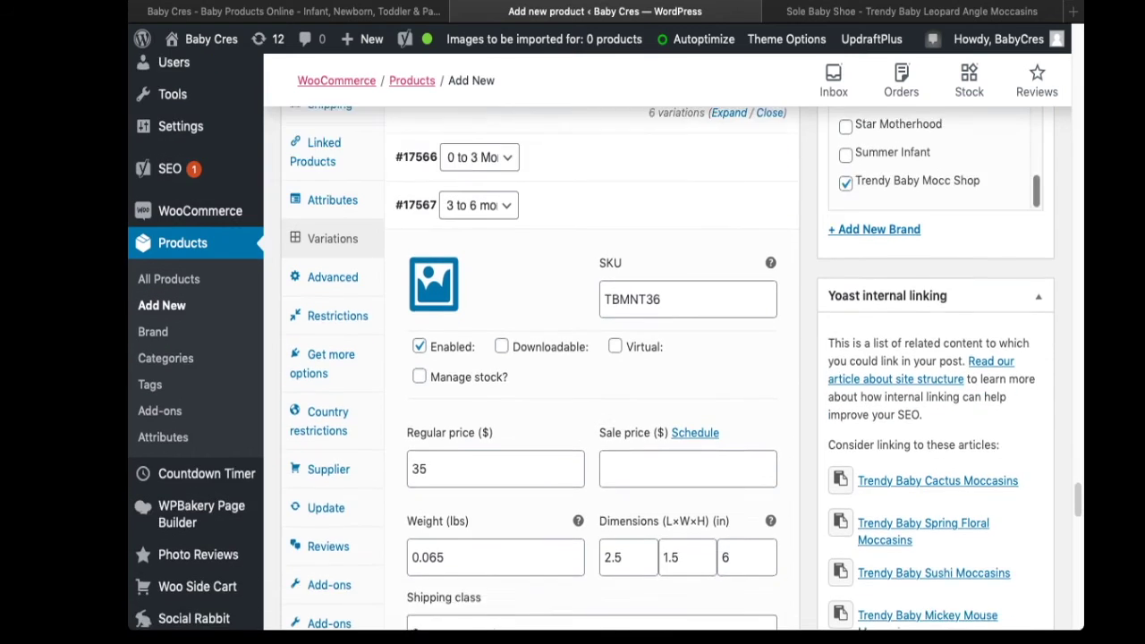
{"action": "scroll", "coordinate": [590, 358], "scroll_direction": "down", "scroll_amount": 2}
{"action": "double_click", "coordinate": [420, 400]}
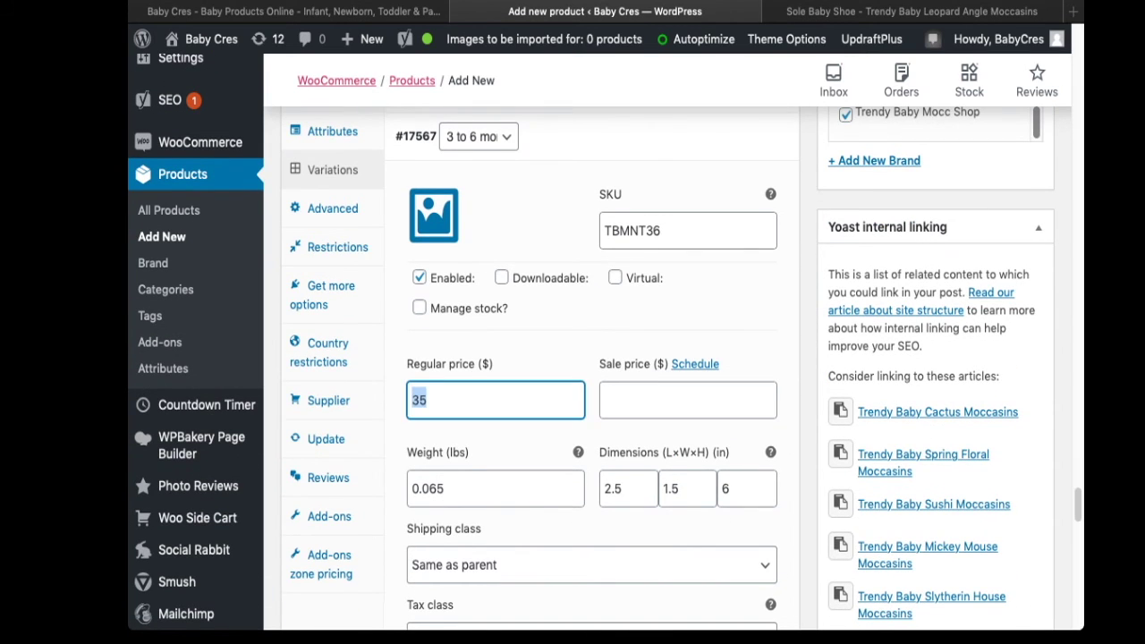
- Review how the 3 to 6 months variation's prices for Canada and World are calculated, then collapse the variation
{"action": "scroll", "coordinate": [420, 400], "scroll_direction": "down", "scroll_amount": 9}
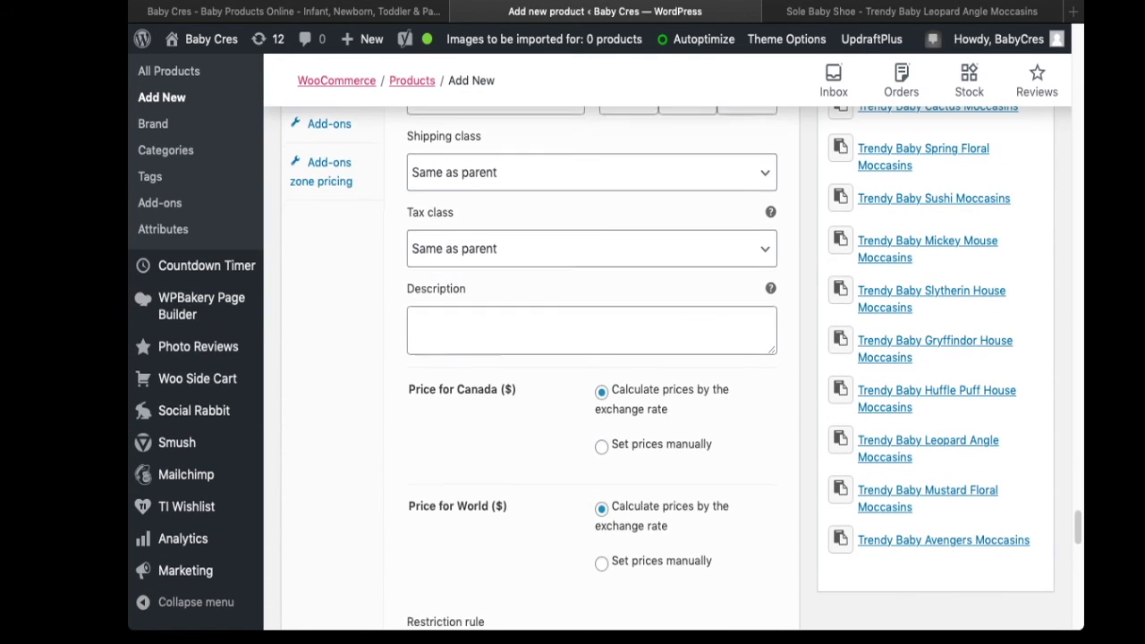
{"action": "scroll", "coordinate": [591, 358], "scroll_direction": "down", "scroll_amount": 1}
{"action": "left_click_drag", "start_coordinate": [612, 364], "coordinate": [684, 394]}
{"action": "scroll", "coordinate": [670, 483], "scroll_direction": "down", "scroll_amount": 1}
{"action": "left_click_drag", "start_coordinate": [669, 472], "coordinate": [612, 452]}
{"action": "scroll", "coordinate": [573, 358], "scroll_direction": "up", "scroll_amount": 8}
- Fill the product short description with random placeholder text, copy all of it and paste it back
{"action": "scroll", "coordinate": [573, 358], "scroll_direction": "down", "scroll_amount": 20}
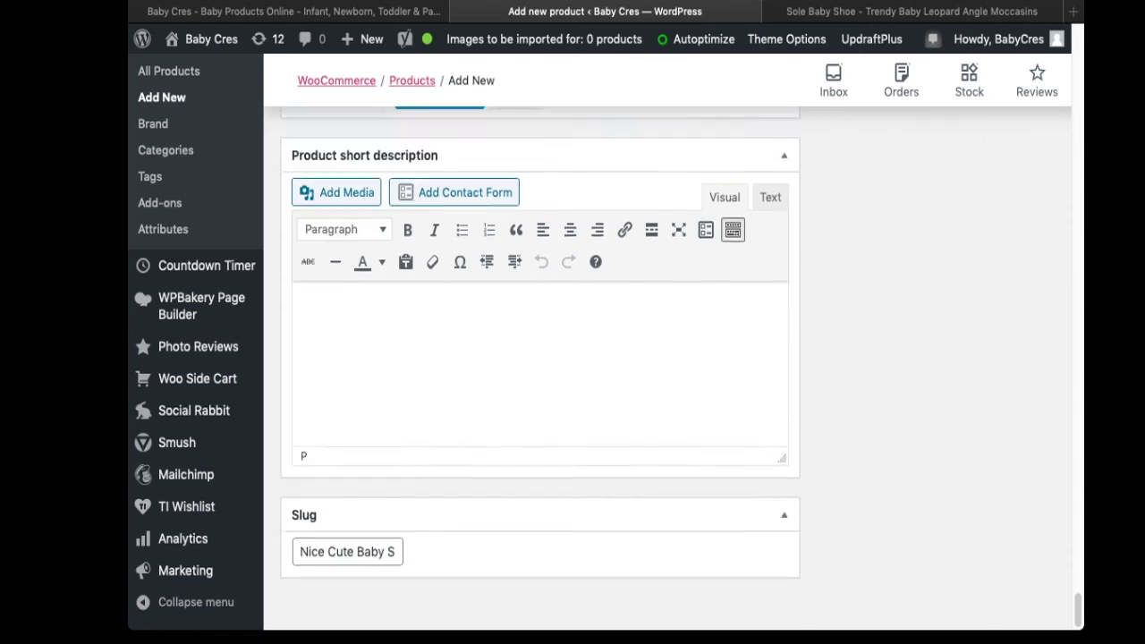
{"action": "scroll", "coordinate": [573, 358], "scroll_direction": "up", "scroll_amount": 3}
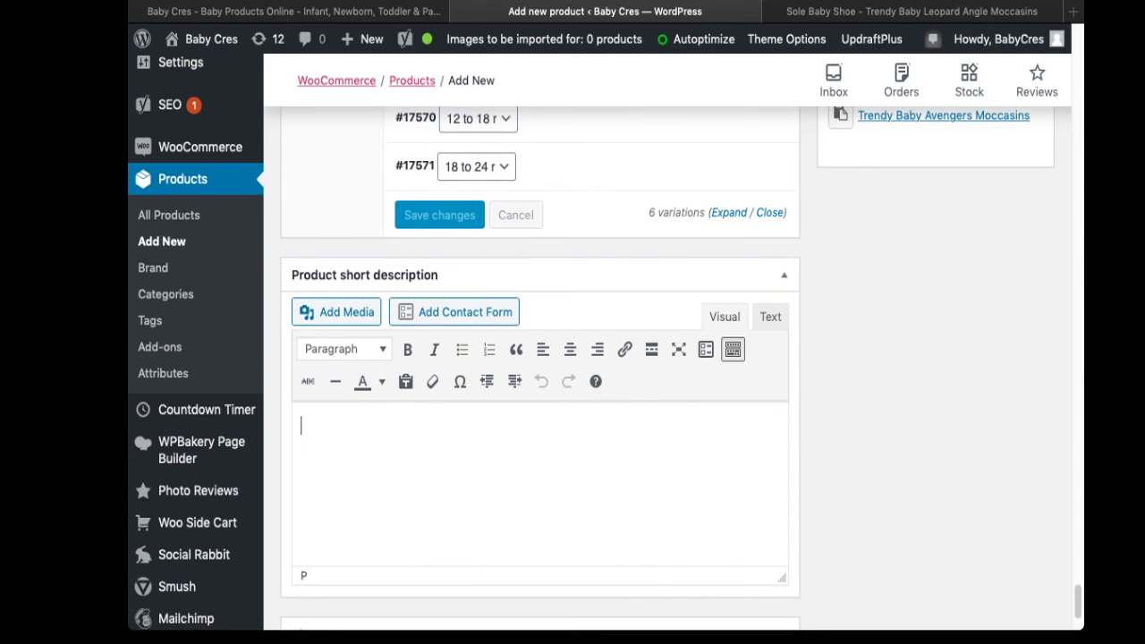
{"action": "type", "text": "fhksfkanc"}
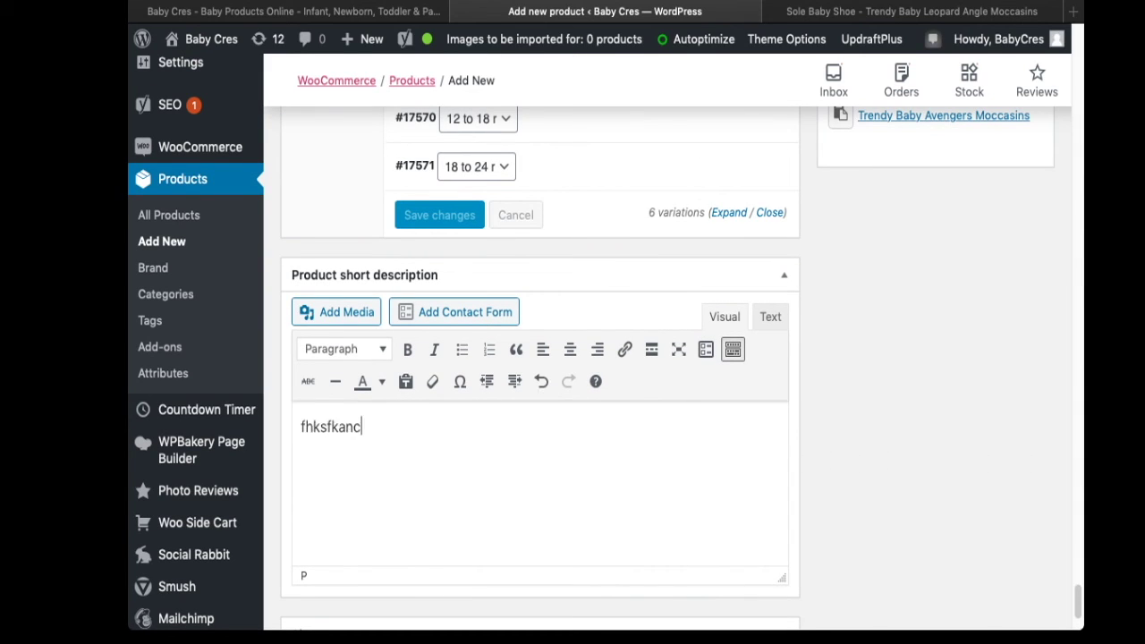
{"action": "type", "text": "hsfbshdfbsdhkfdbskchd dkc"}
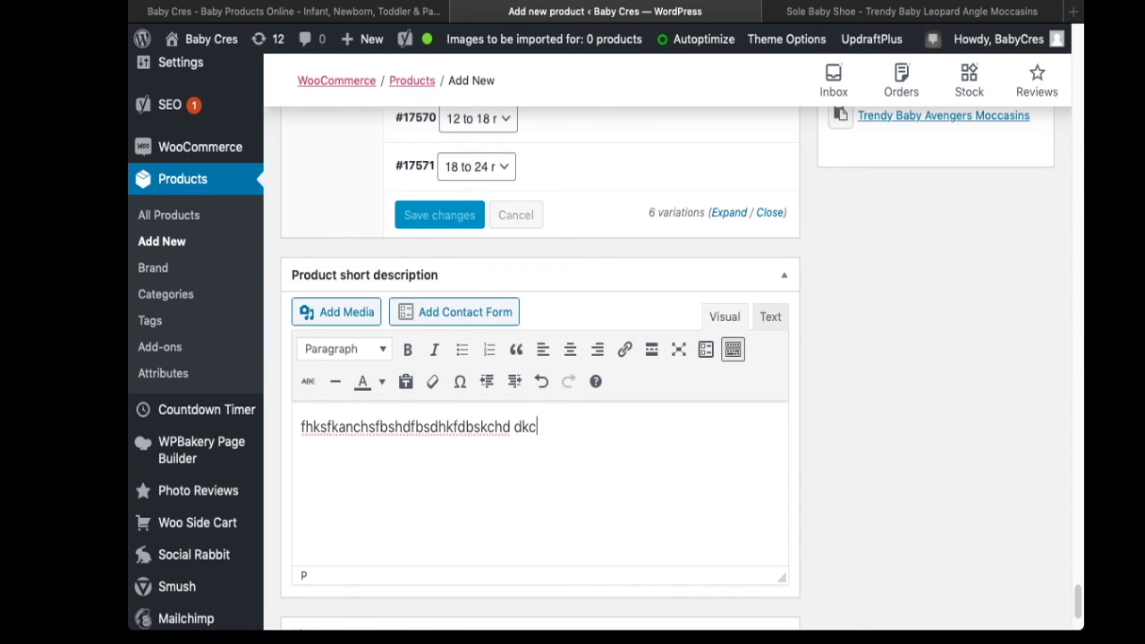
{"action": "type", "text": " dkcj DCJK dsckj"}
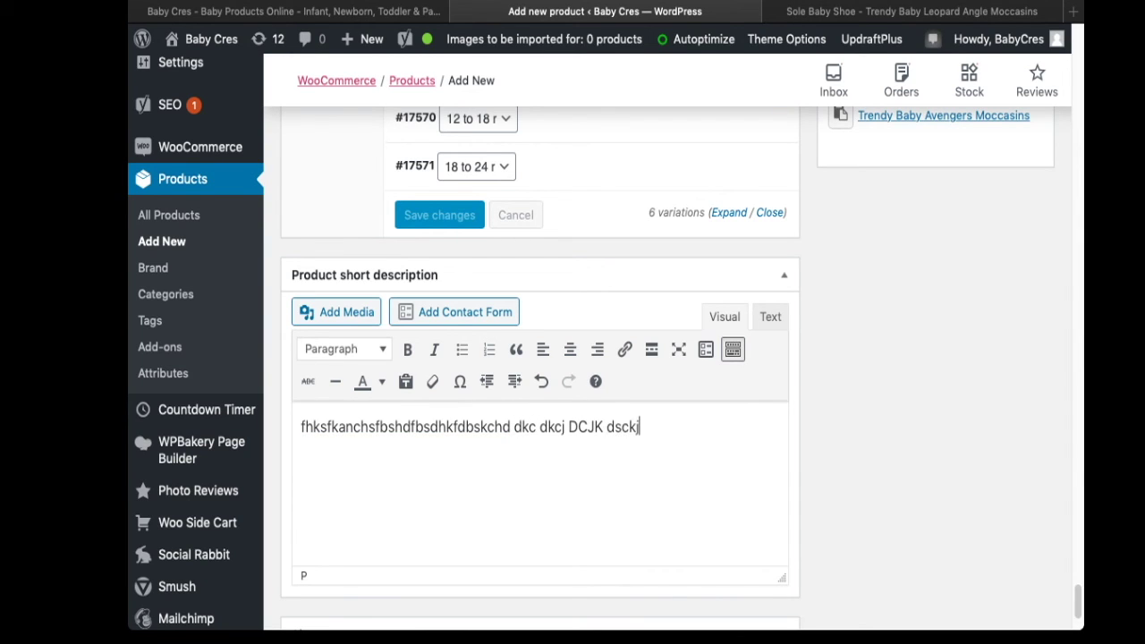
{"action": "type", "text": "ds cj.asfa.skcfas fcnakfcnaifahilawndhalifmdhwlifdmwlamawlfjaehmwflxjawfawfwfwfwfawfawe"}
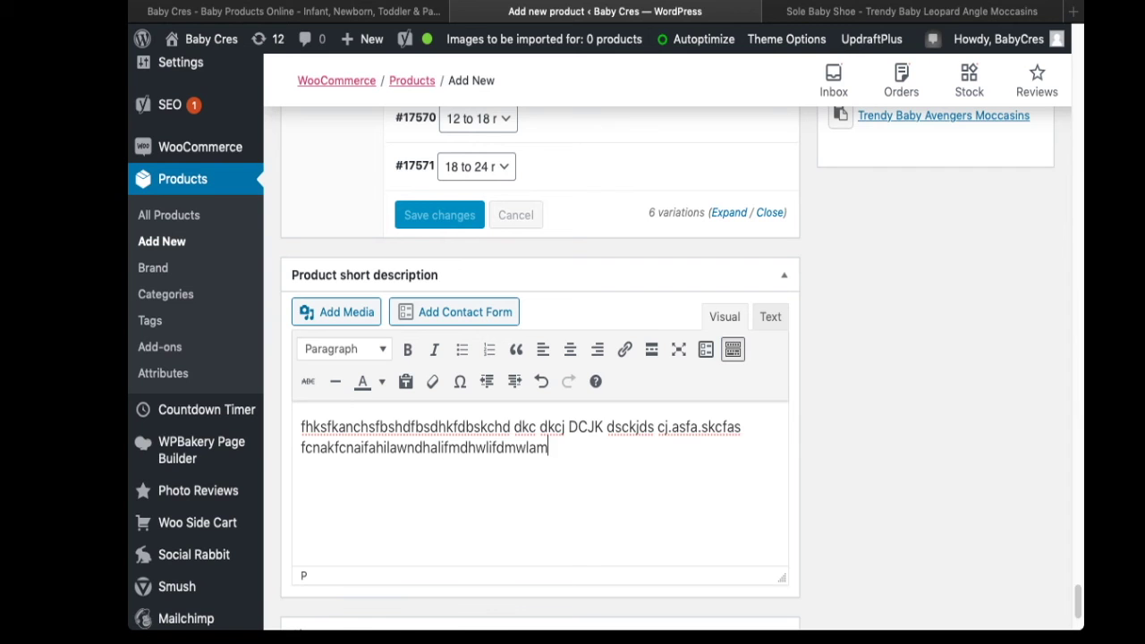
{"action": "key", "text": "super+a"}
{"action": "key", "text": "super+c"}
{"action": "key", "text": "super+v"}
- Publish the moccasins product
{"action": "scroll", "coordinate": [667, 369], "scroll_direction": "up", "scroll_amount": 15}
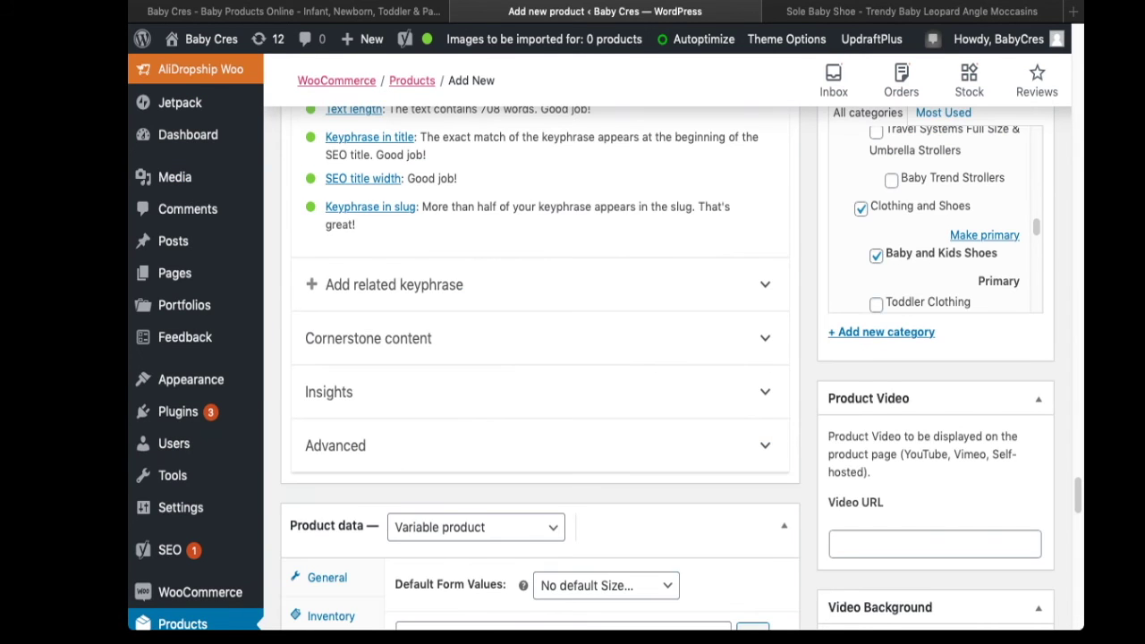
{"action": "scroll", "coordinate": [540, 369], "scroll_direction": "up", "scroll_amount": 15}
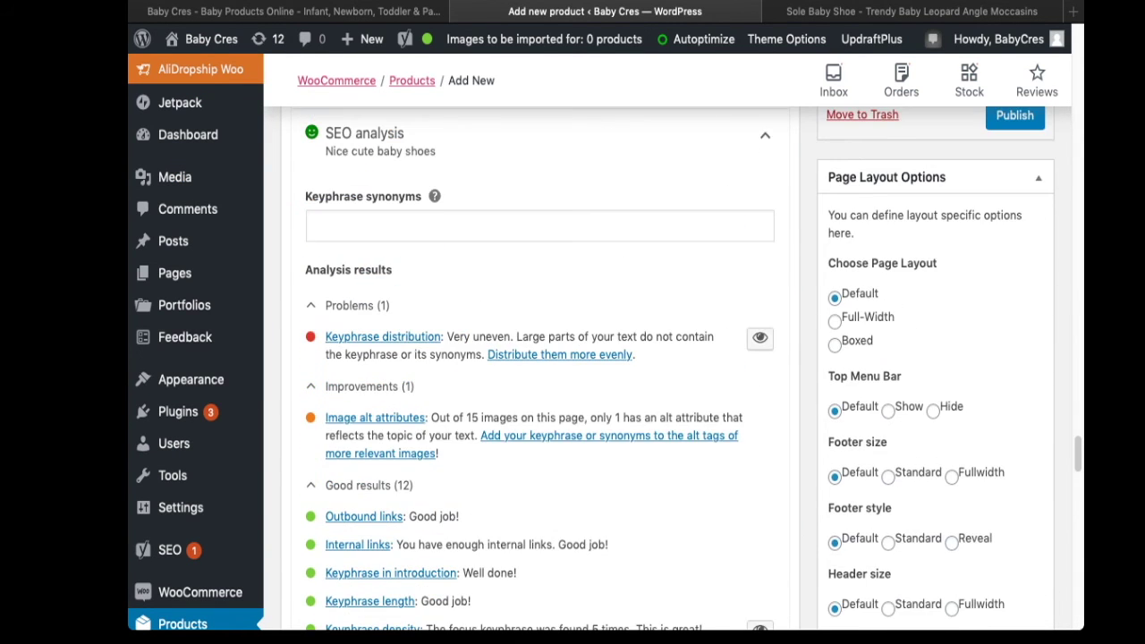
{"action": "scroll", "coordinate": [541, 368], "scroll_direction": "up", "scroll_amount": 10}
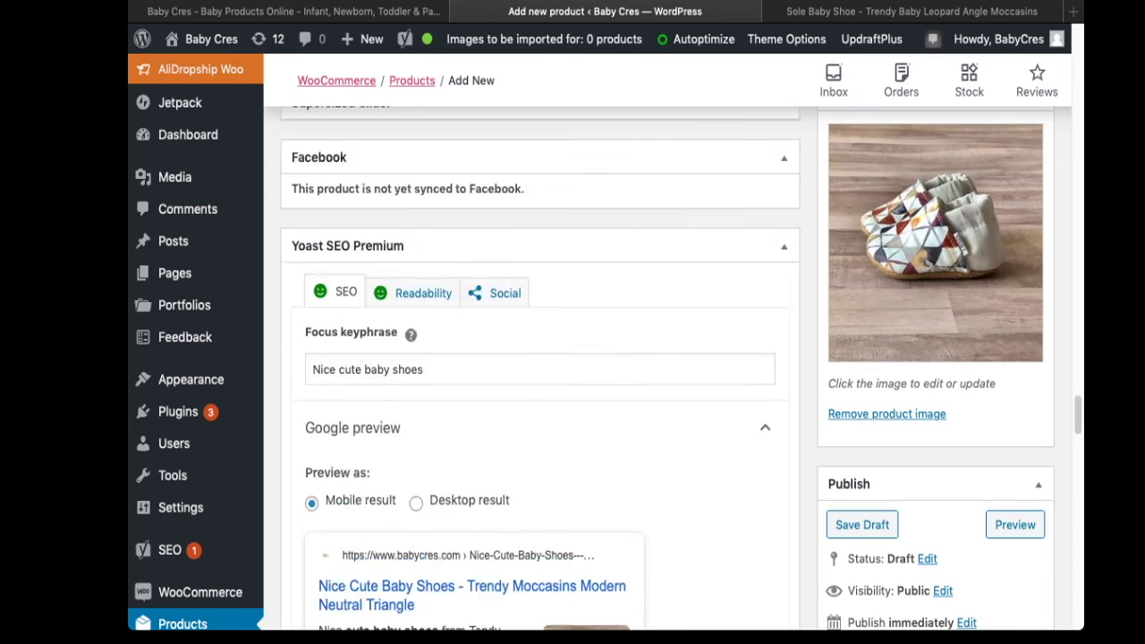
{"action": "scroll", "coordinate": [540, 368], "scroll_direction": "up", "scroll_amount": 15}
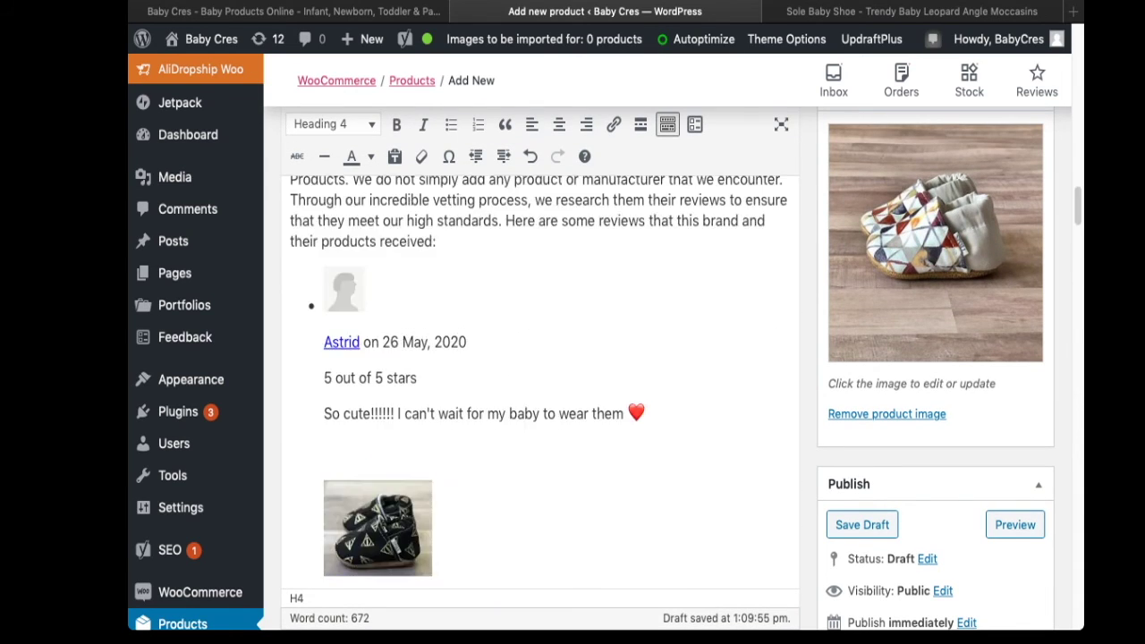
{"action": "scroll", "coordinate": [540, 368], "scroll_direction": "down", "scroll_amount": 12}
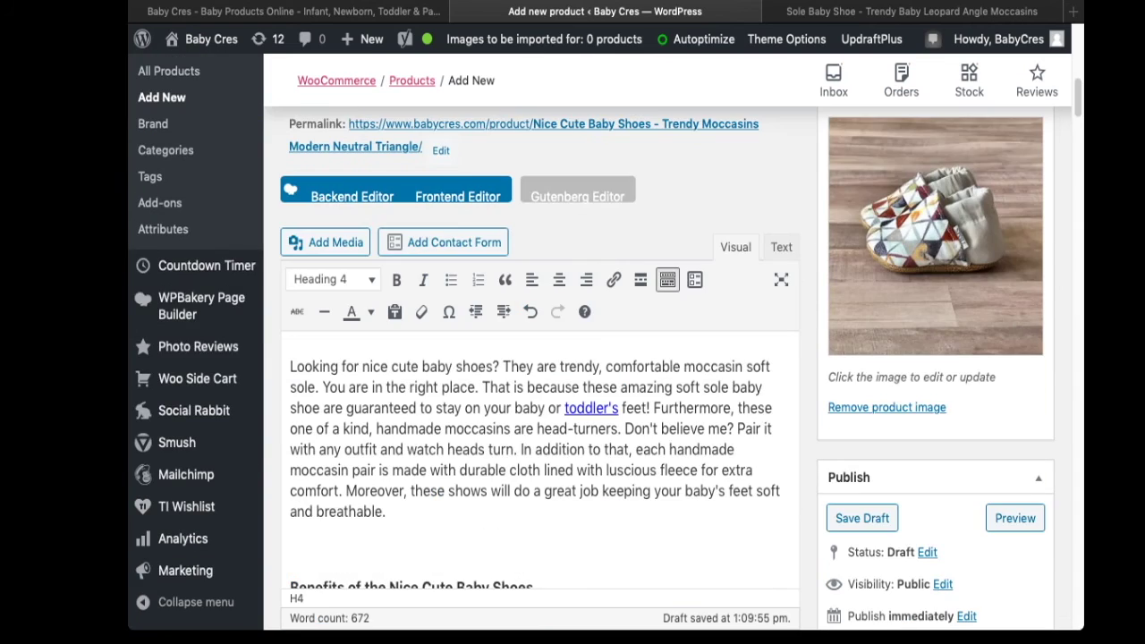
{"action": "scroll", "coordinate": [540, 368], "scroll_direction": "down", "scroll_amount": 3}
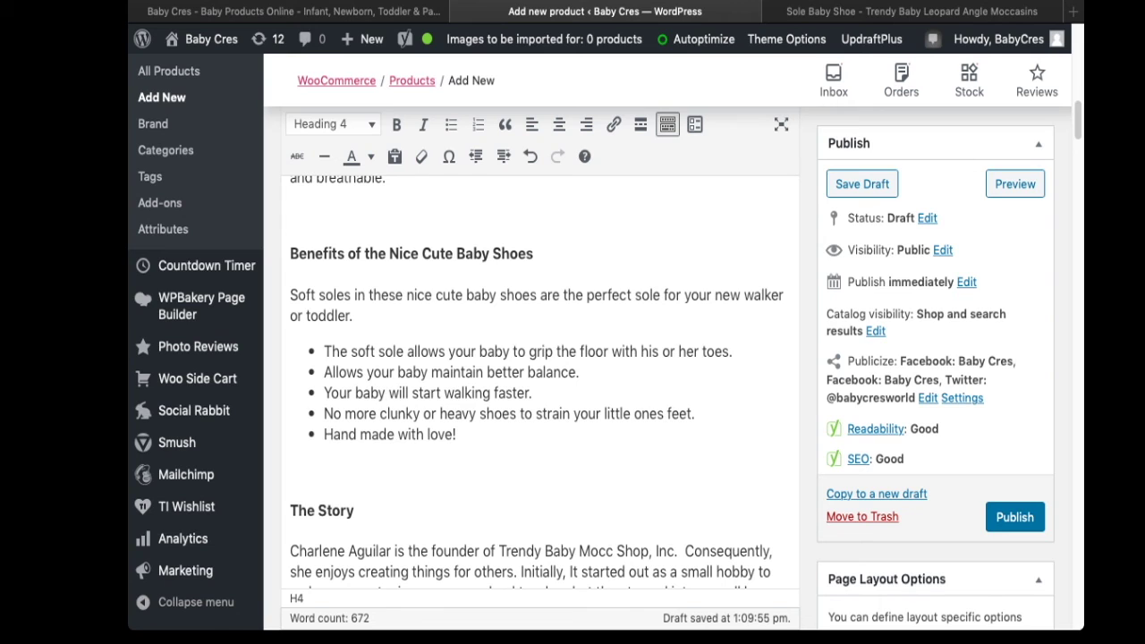
{"action": "left_click", "coordinate": [1015, 517]}
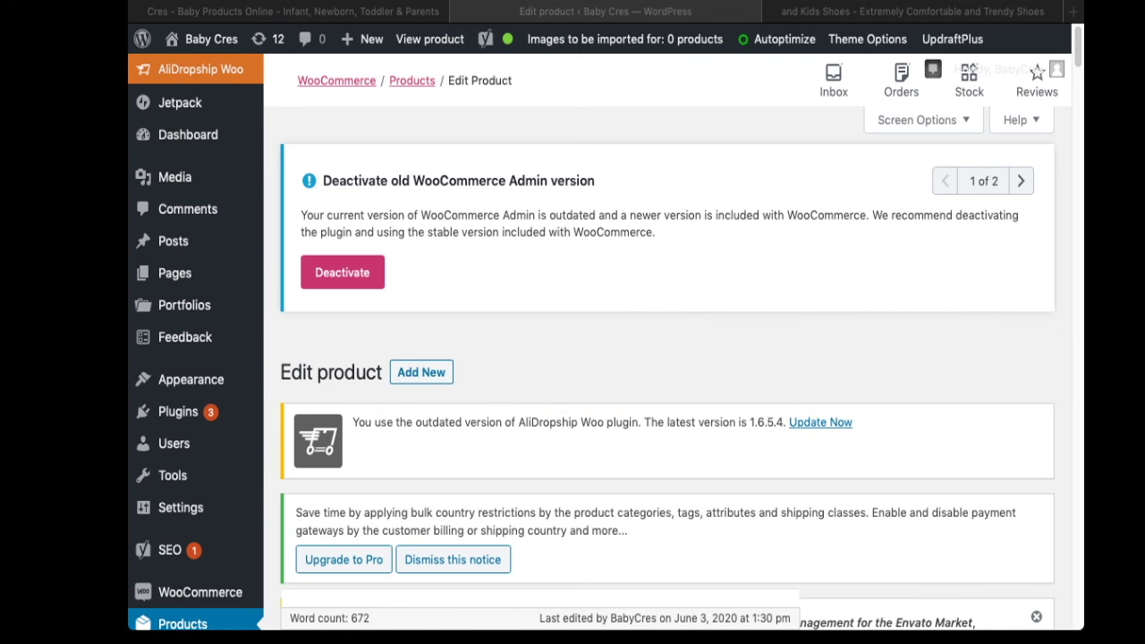
- Review the published product's title, description and publishing details
{"action": "scroll", "coordinate": [668, 358], "scroll_direction": "down", "scroll_amount": 10}
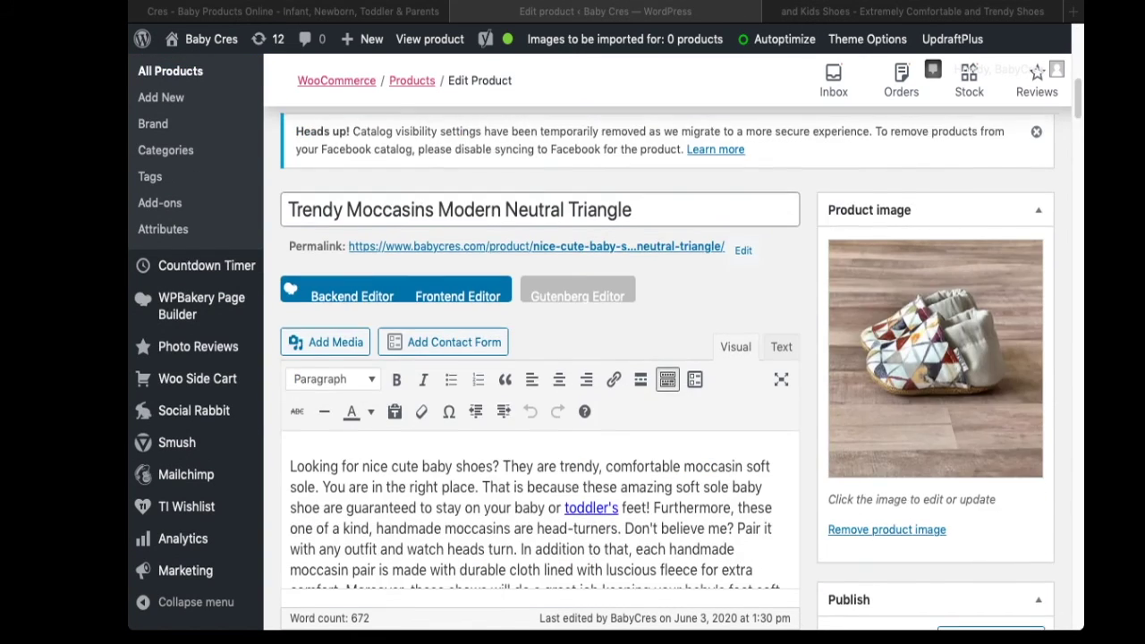
{"action": "scroll", "coordinate": [668, 358], "scroll_direction": "down", "scroll_amount": 8}
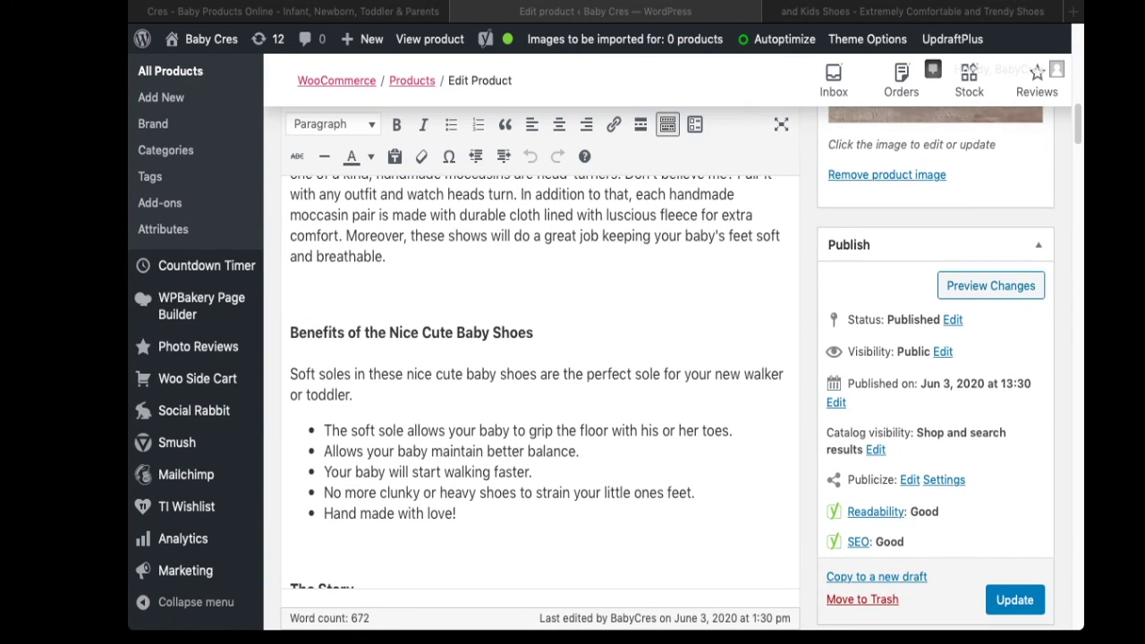
{"action": "scroll", "coordinate": [667, 358], "scroll_direction": "down", "scroll_amount": 3}
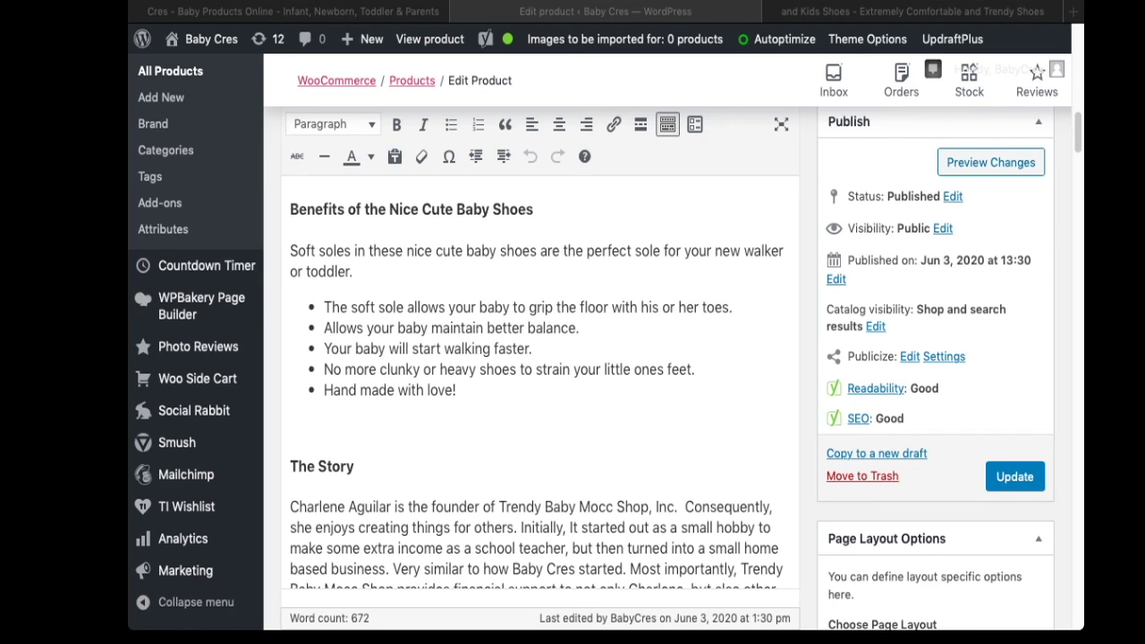
{"action": "scroll", "coordinate": [573, 358], "scroll_direction": "up", "scroll_amount": 20}
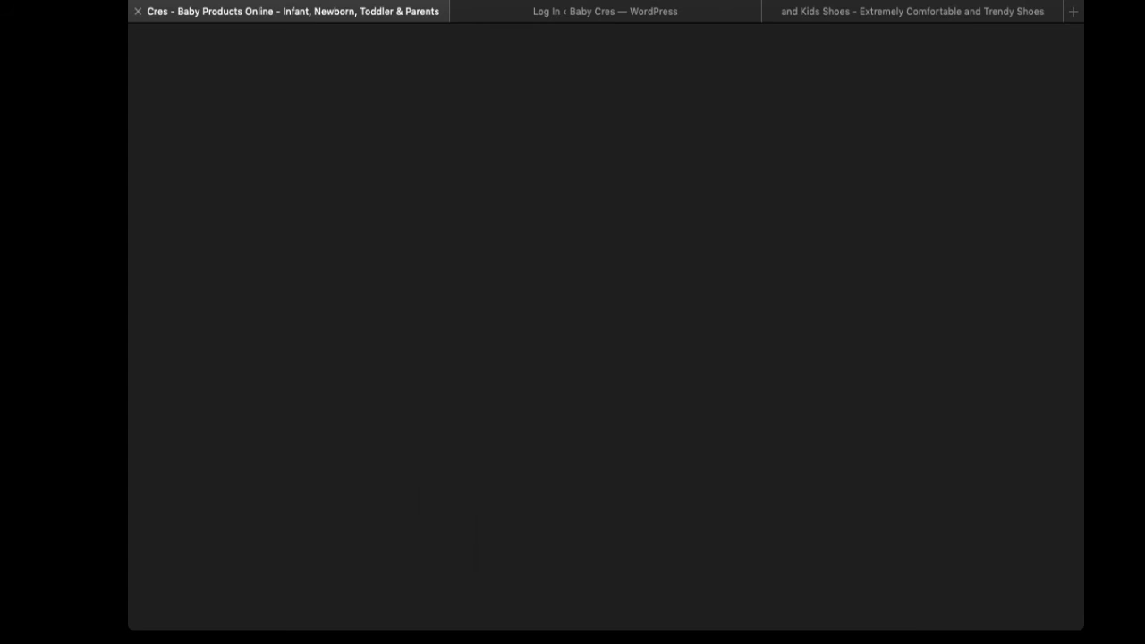
- Go to the Baby and Kids Shoes subcategory within the storefront's Clothing and Shoes category
{"action": "scroll", "coordinate": [599, 326], "scroll_direction": "down", "scroll_amount": 2}
{"action": "scroll", "coordinate": [599, 358], "scroll_direction": "up", "scroll_amount": 15}
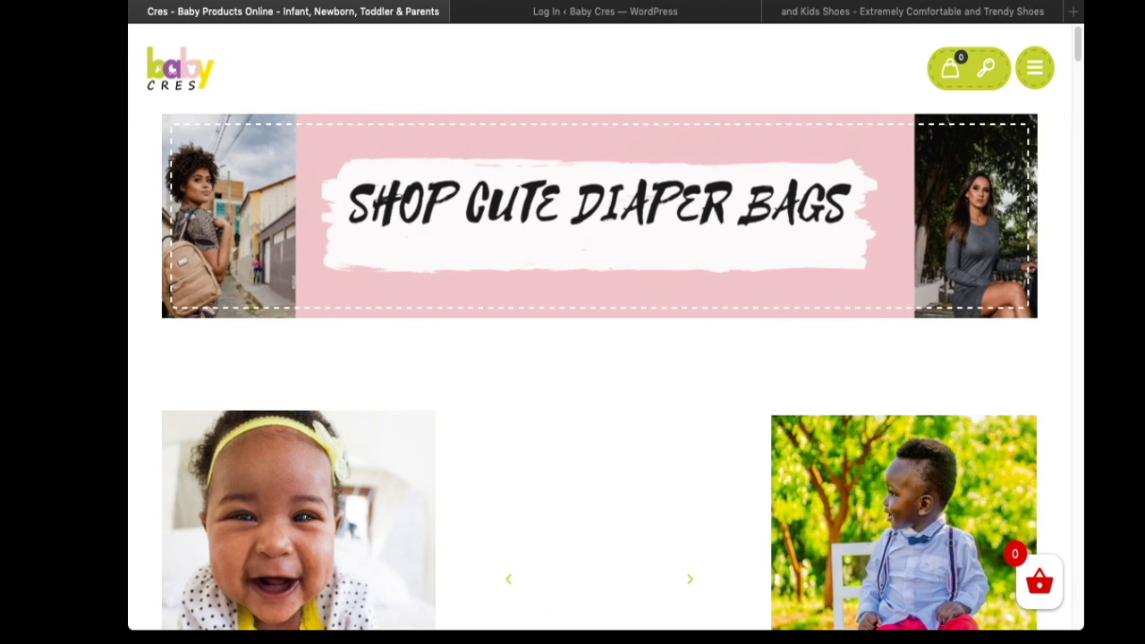
{"action": "left_click", "coordinate": [1035, 67]}
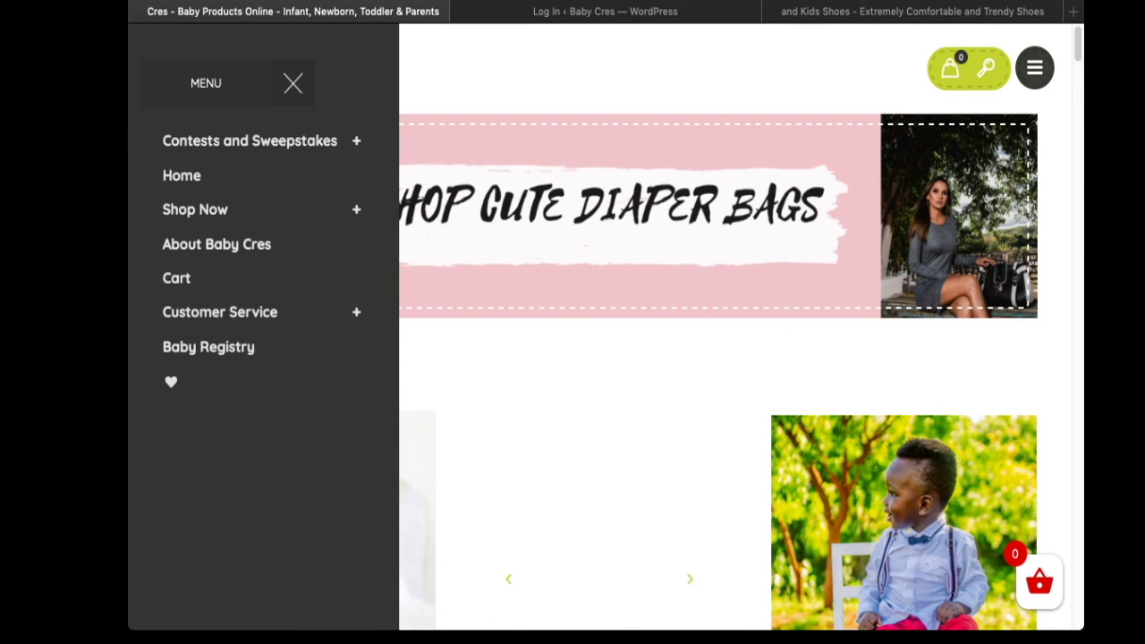
{"action": "left_click", "coordinate": [356, 209]}
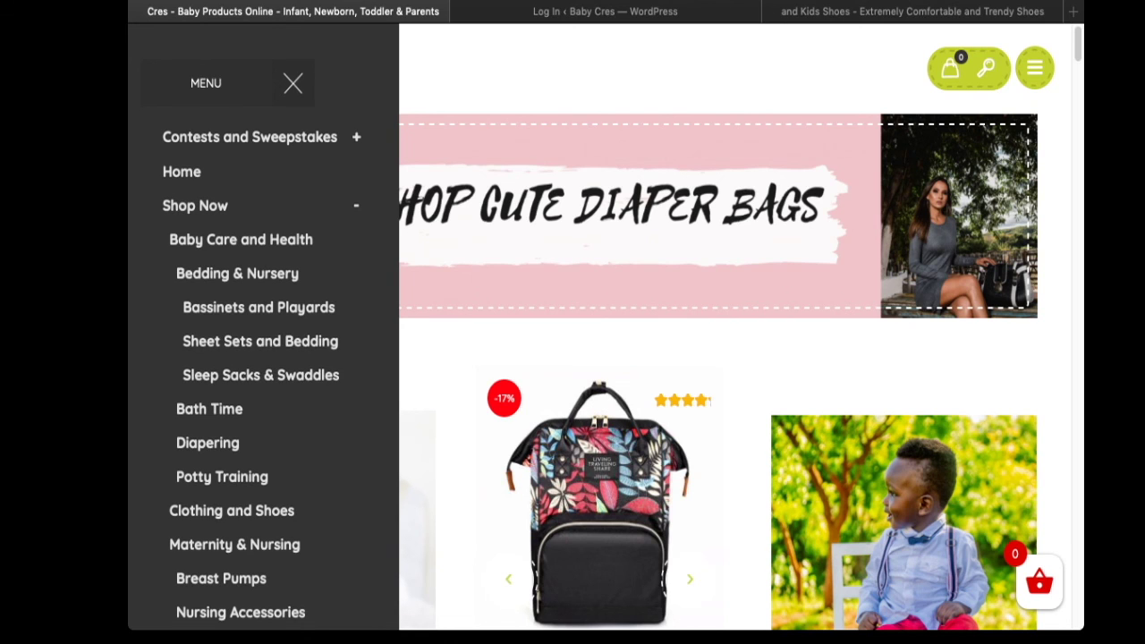
{"action": "scroll", "coordinate": [262, 375], "scroll_direction": "down", "scroll_amount": 3}
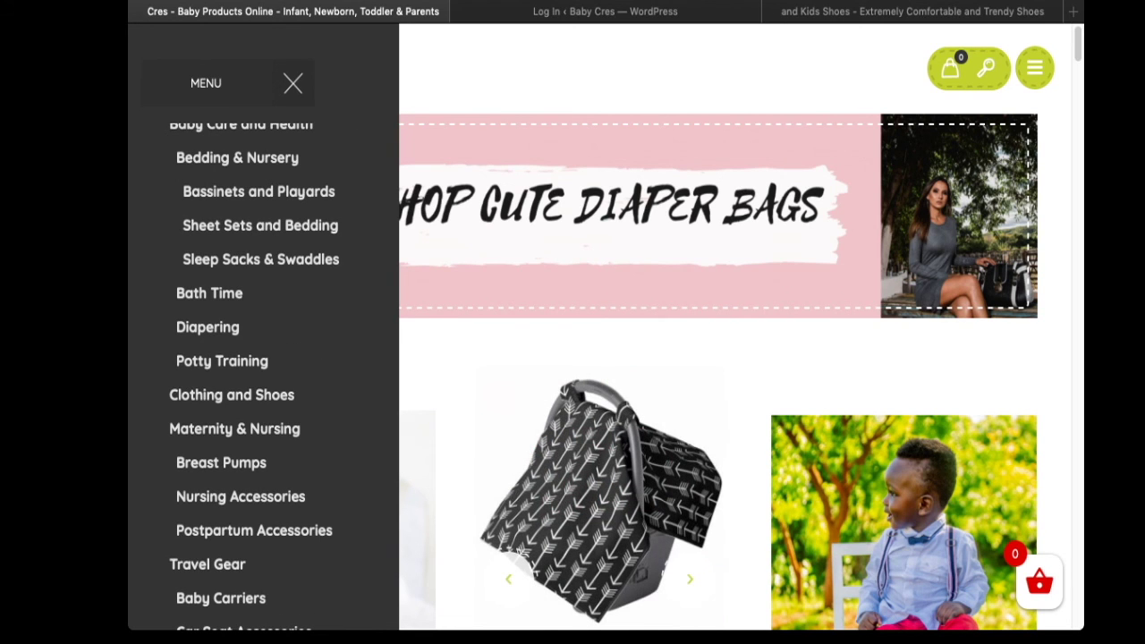
{"action": "scroll", "coordinate": [263, 376], "scroll_direction": "down", "scroll_amount": 1}
{"action": "left_click", "coordinate": [232, 368]}
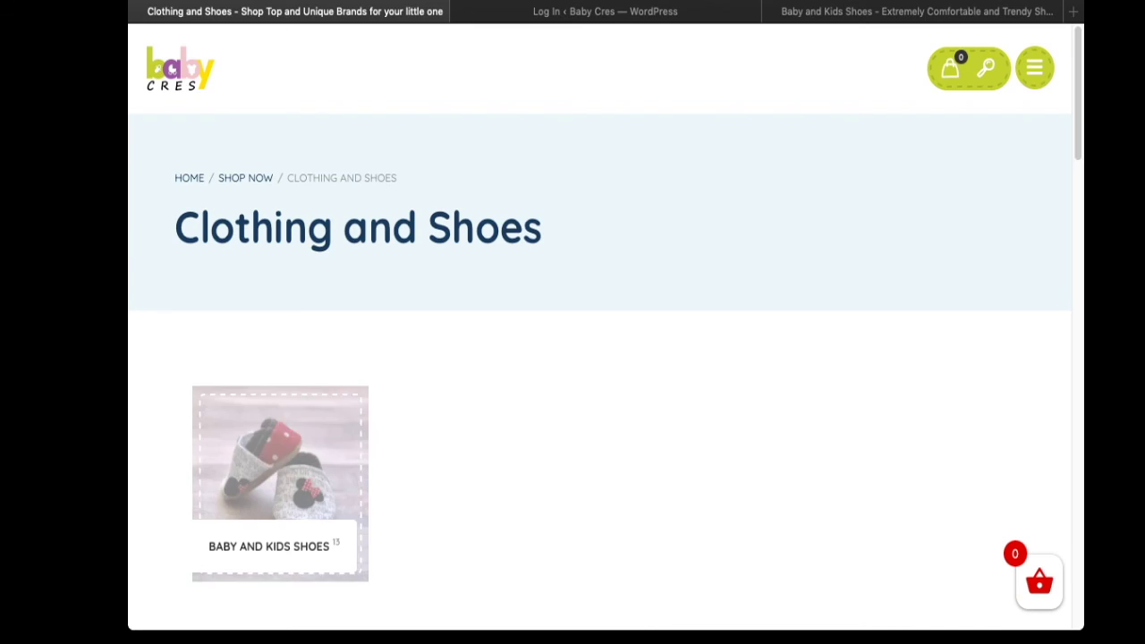
{"action": "scroll", "coordinate": [600, 327], "scroll_direction": "down", "scroll_amount": 2}
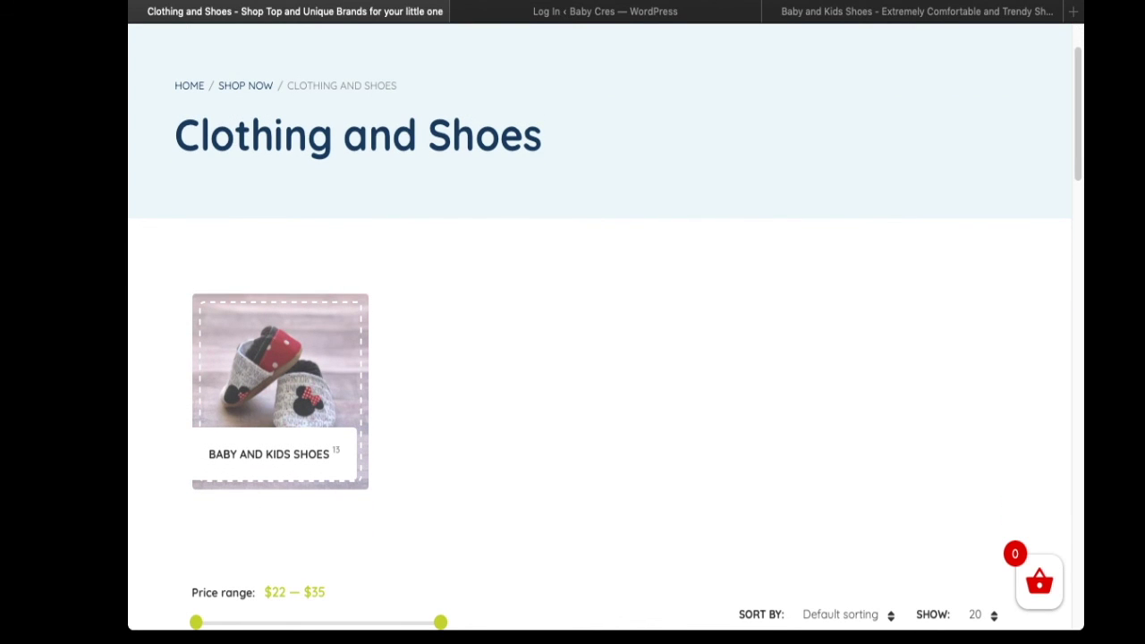
{"action": "left_click", "coordinate": [280, 394]}
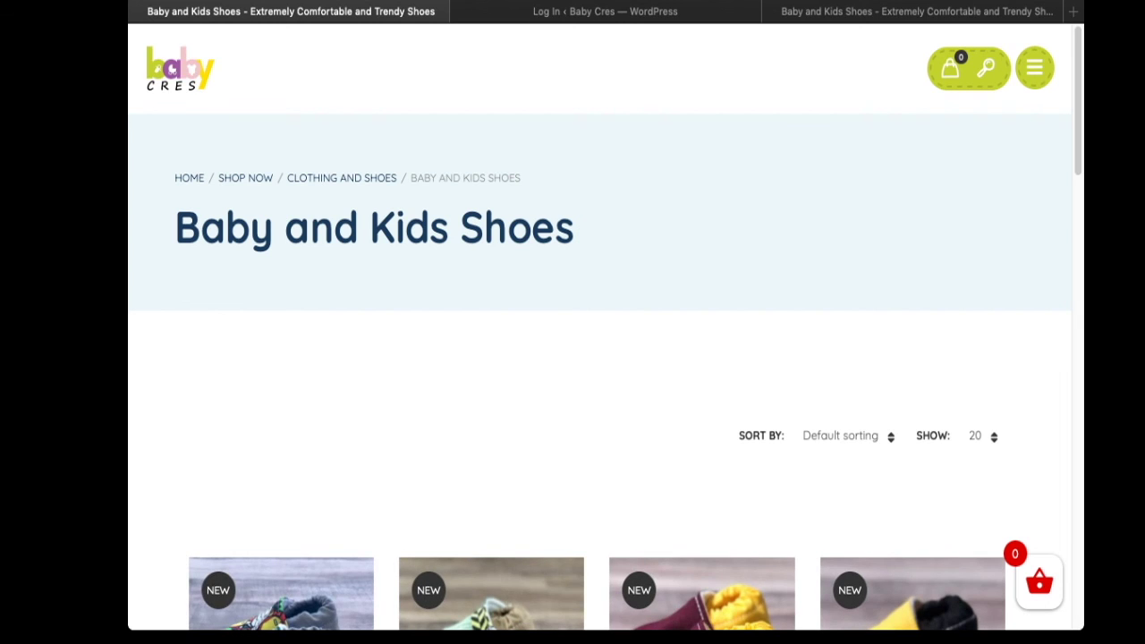
- Find the Trendy Moccasins Modern Neutral Triangle among the listed shoes and open its product page
{"action": "scroll", "coordinate": [491, 447], "scroll_direction": "down", "scroll_amount": 5}
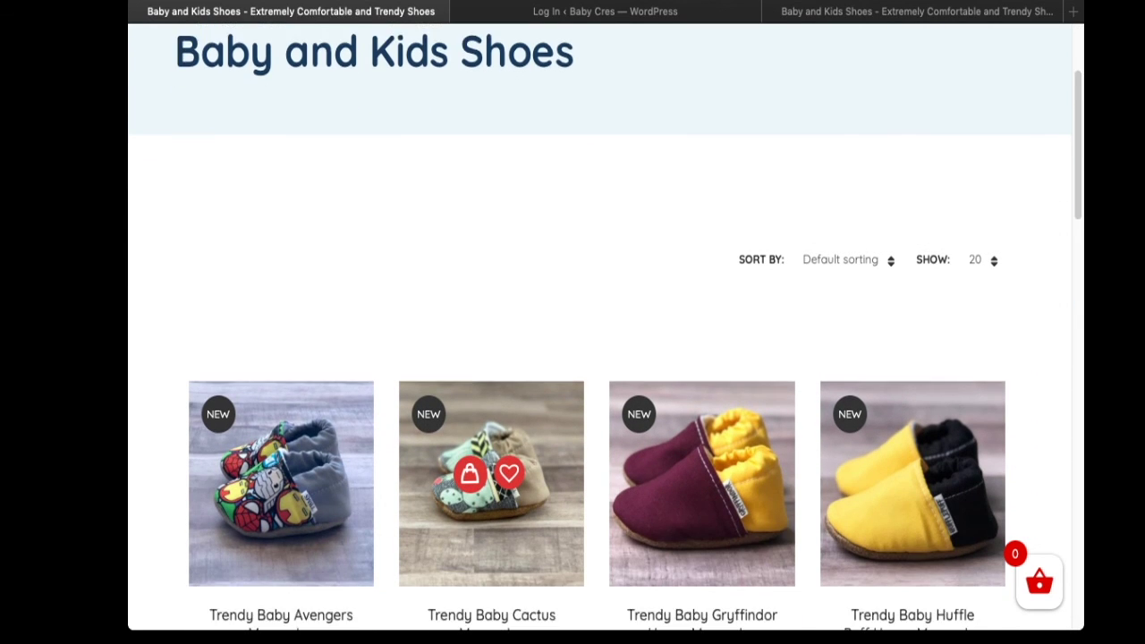
{"action": "scroll", "coordinate": [492, 411], "scroll_direction": "down", "scroll_amount": 3}
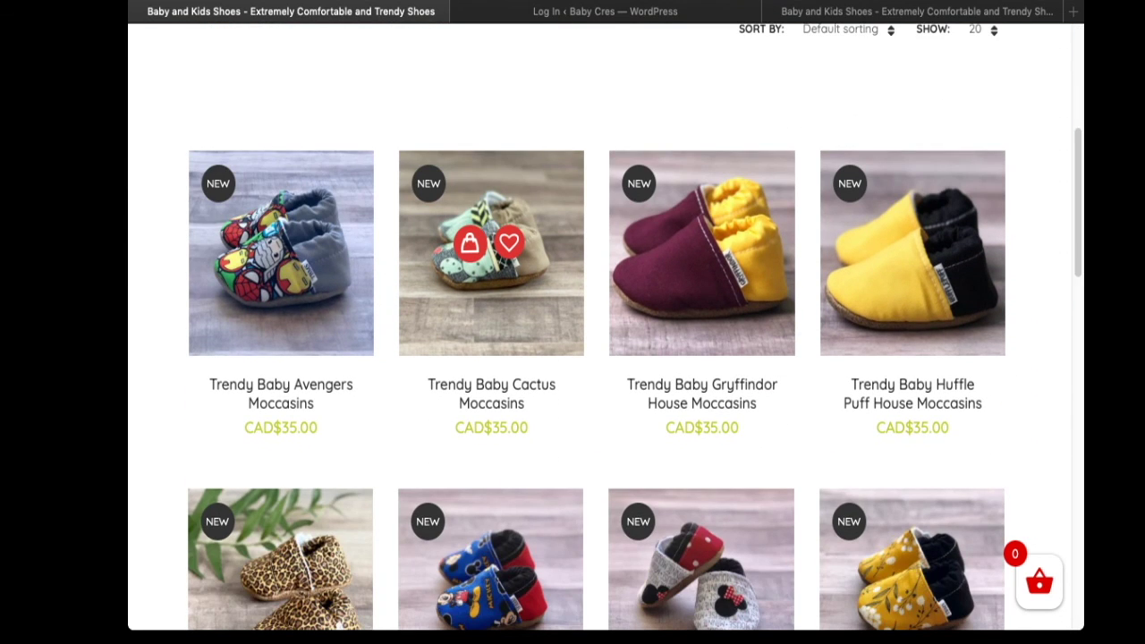
{"action": "scroll", "coordinate": [492, 268], "scroll_direction": "down", "scroll_amount": 1}
{"action": "scroll", "coordinate": [491, 224], "scroll_direction": "down", "scroll_amount": 8}
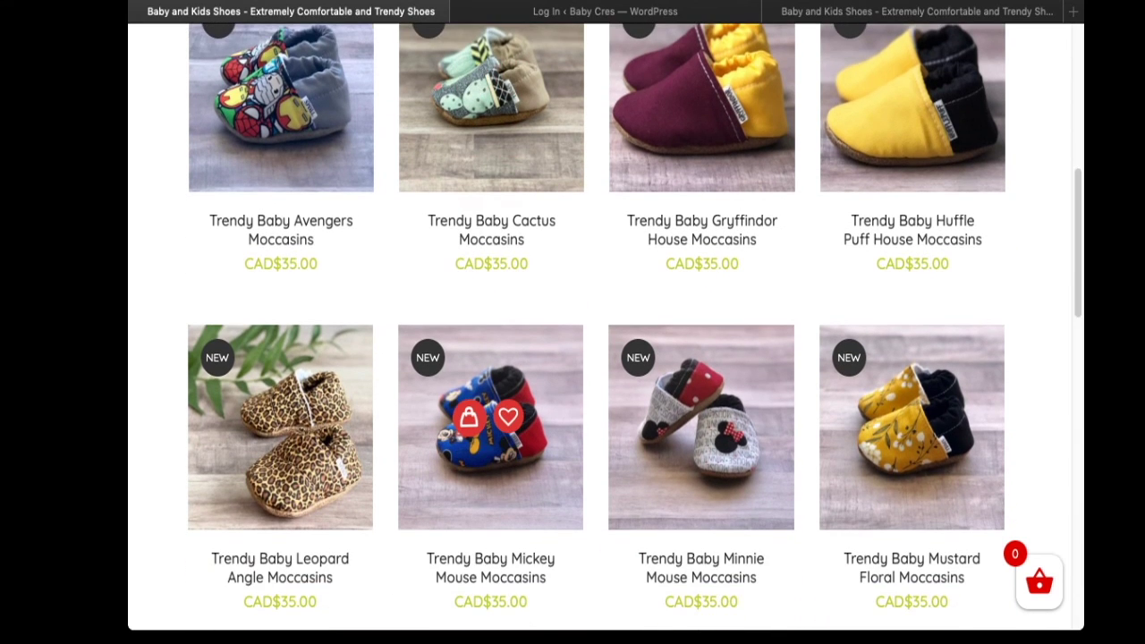
{"action": "scroll", "coordinate": [491, 367], "scroll_direction": "down", "scroll_amount": 3}
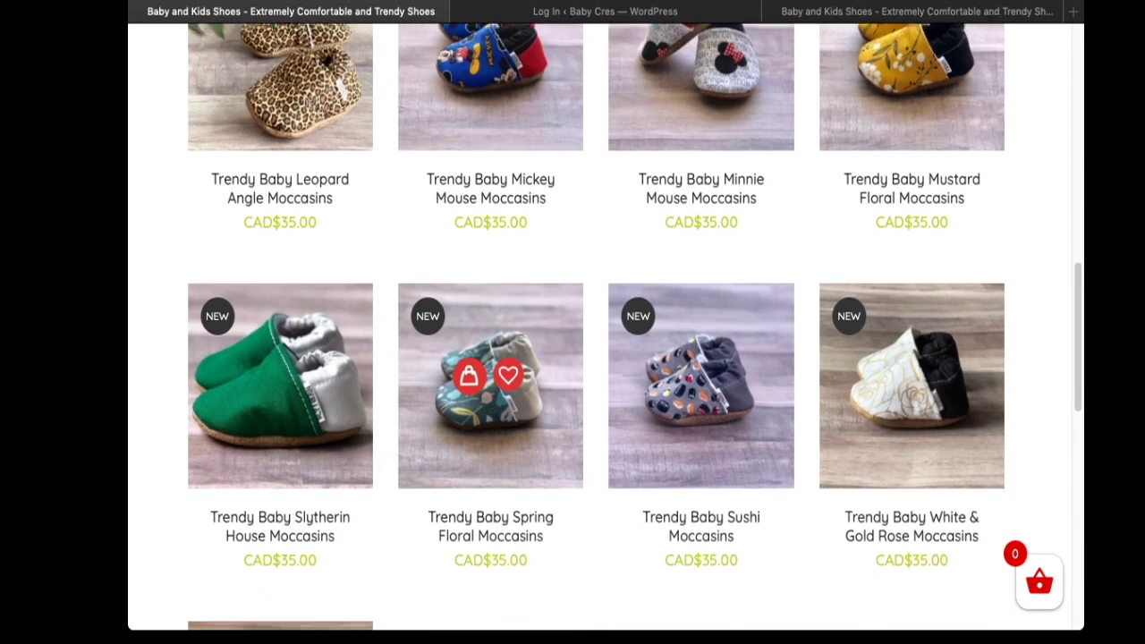
{"action": "scroll", "coordinate": [491, 277], "scroll_direction": "down", "scroll_amount": 3}
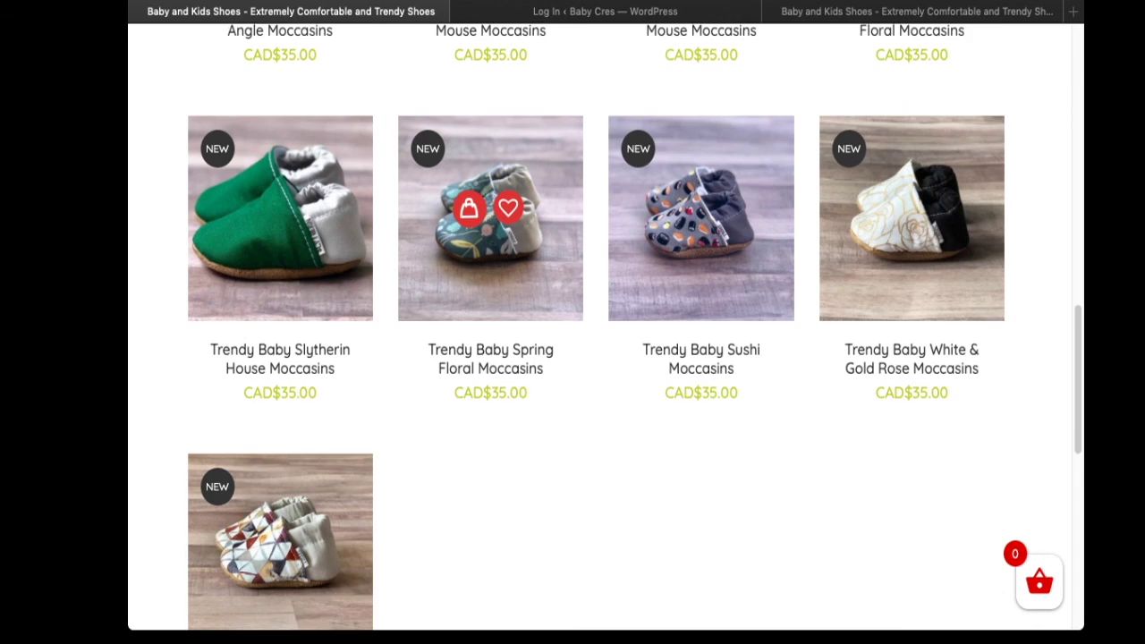
{"action": "scroll", "coordinate": [280, 384], "scroll_direction": "down", "scroll_amount": 1}
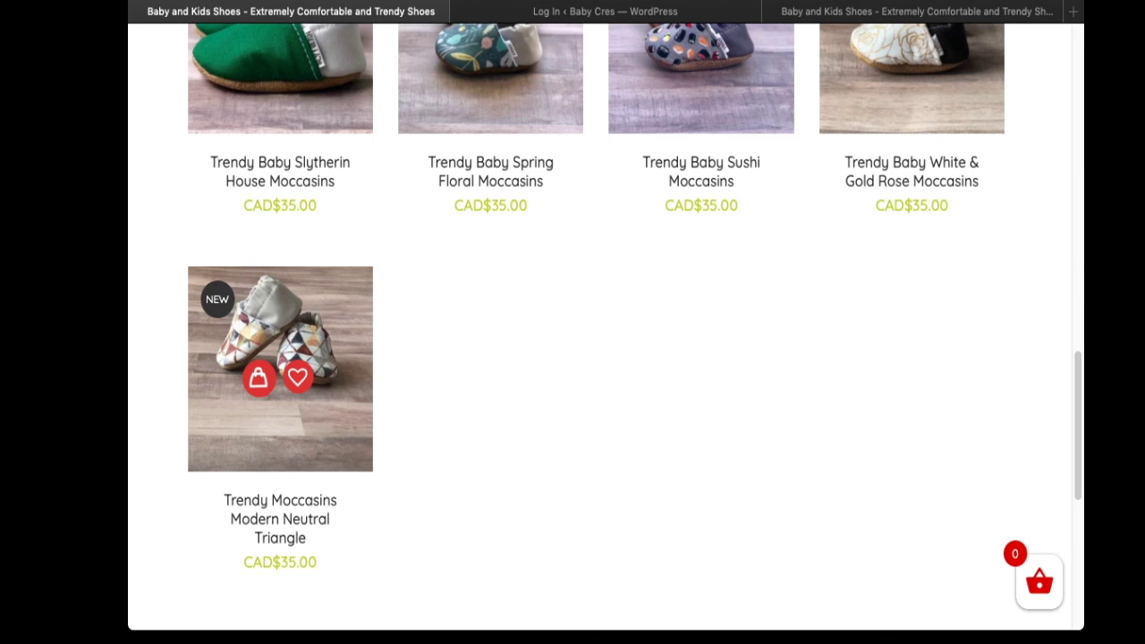
{"action": "left_click", "coordinate": [259, 378]}
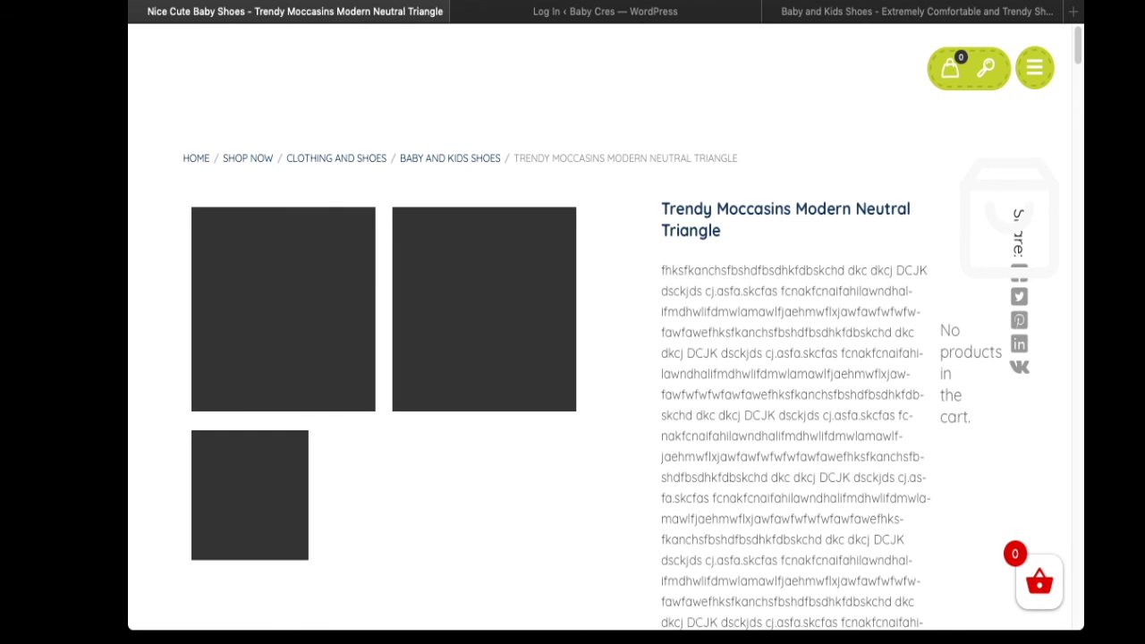
- Review the live product page's photos, short description, price, sizes and cart options
{"action": "scroll", "coordinate": [572, 358], "scroll_direction": "down", "scroll_amount": 1}
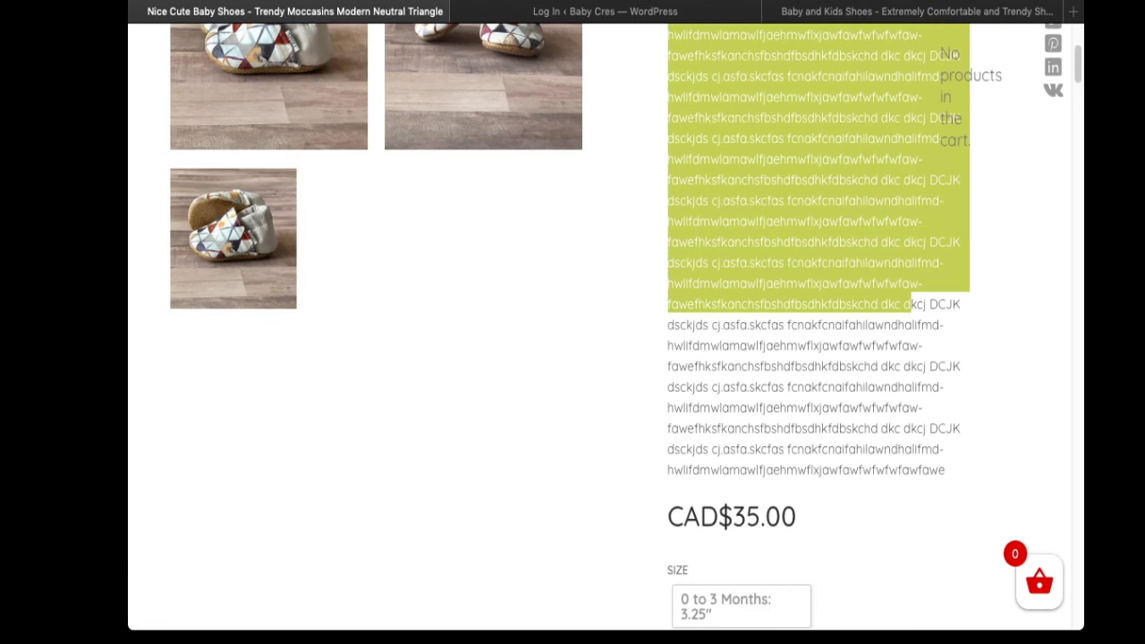
{"action": "scroll", "coordinate": [600, 358], "scroll_direction": "up", "scroll_amount": 3}
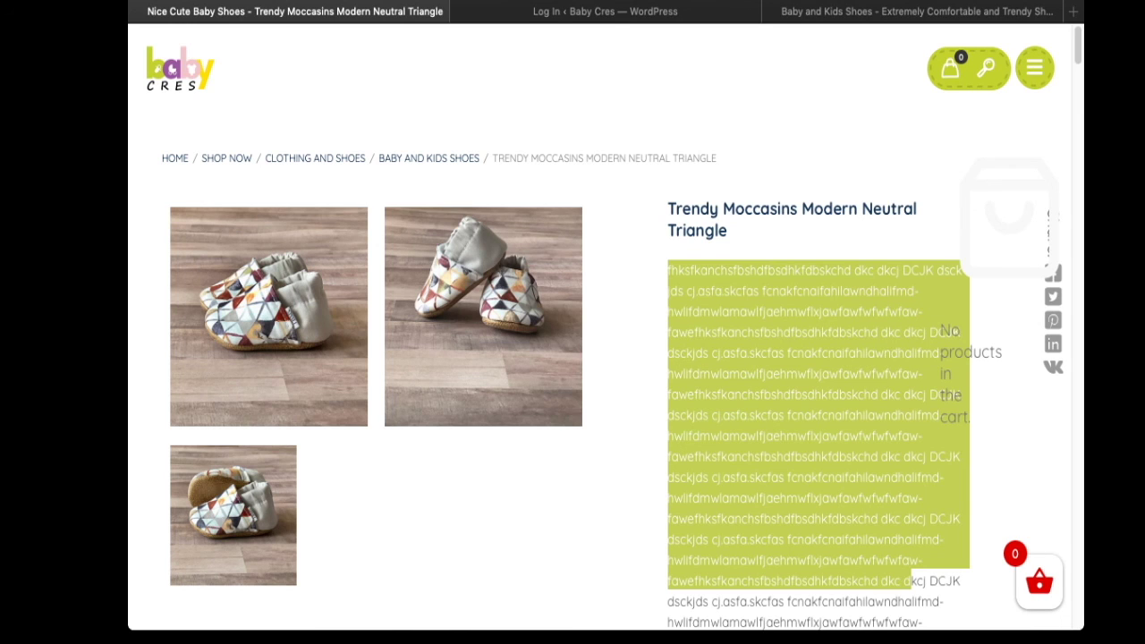
{"action": "scroll", "coordinate": [606, 328], "scroll_direction": "down", "scroll_amount": 5}
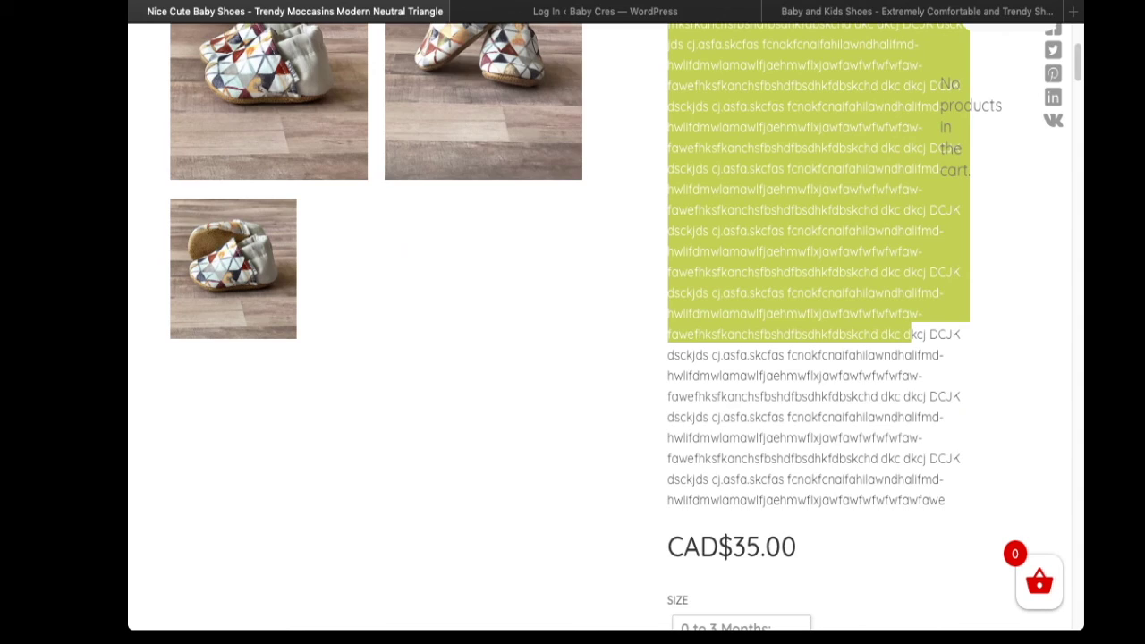
{"action": "scroll", "coordinate": [573, 358], "scroll_direction": "down", "scroll_amount": 3}
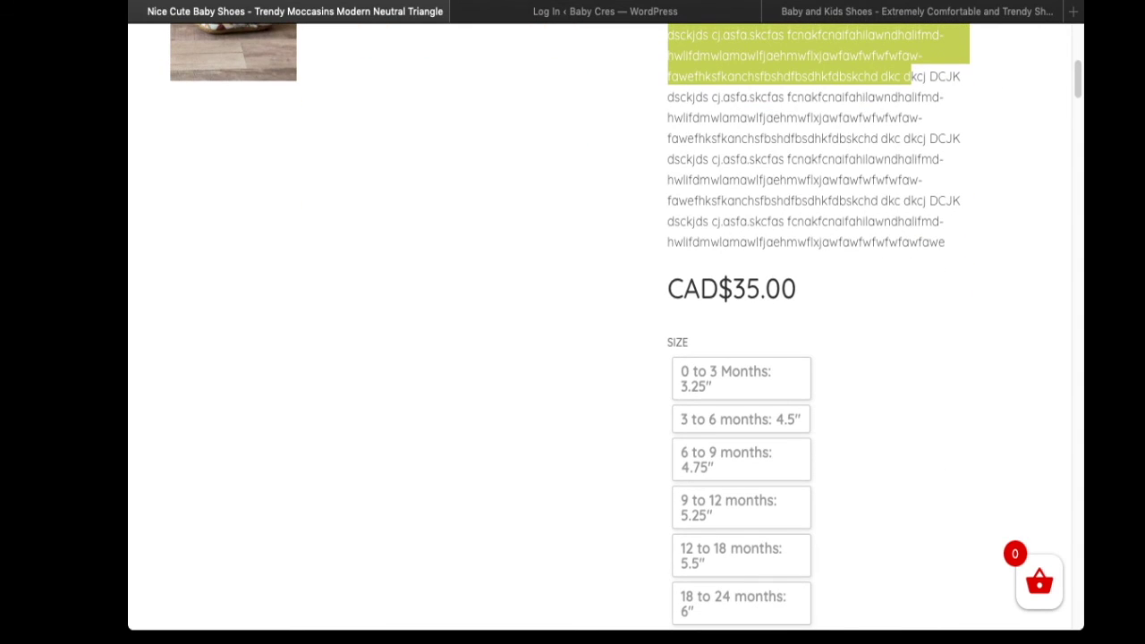
{"action": "scroll", "coordinate": [573, 358], "scroll_direction": "down", "scroll_amount": 4}
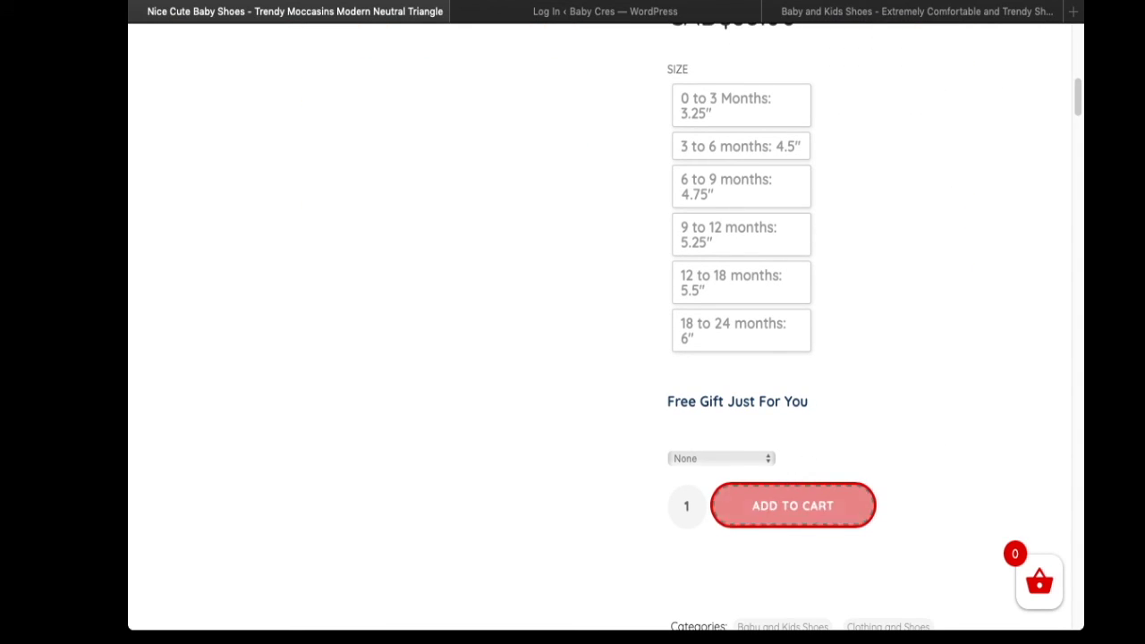
{"action": "scroll", "coordinate": [573, 357], "scroll_direction": "down", "scroll_amount": 2}
{"action": "scroll", "coordinate": [573, 358], "scroll_direction": "down", "scroll_amount": 5}
{"action": "scroll", "coordinate": [573, 358], "scroll_direction": "up", "scroll_amount": 20}
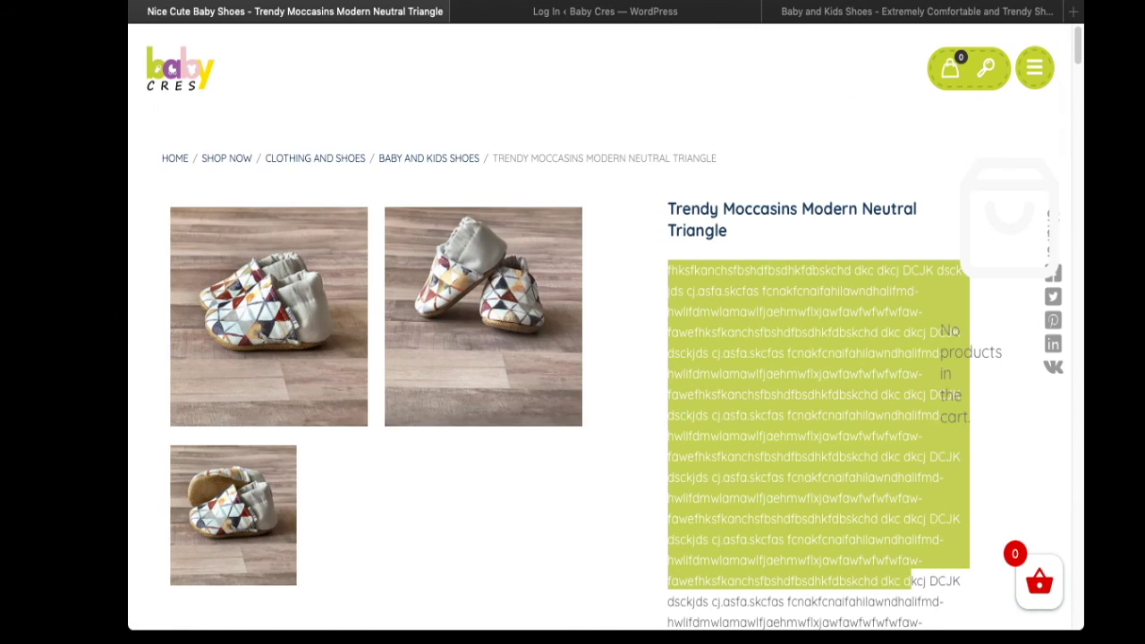
{"action": "left_click", "coordinate": [668, 270]}
{"action": "left_click_drag", "start_coordinate": [668, 270], "coordinate": [871, 437]}
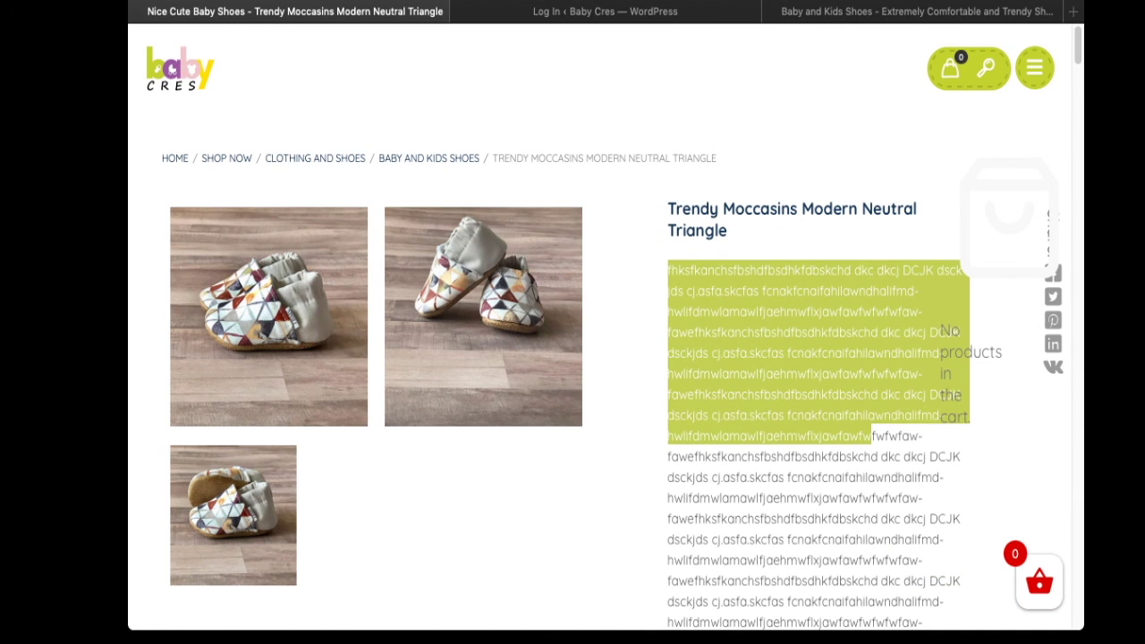
- Return to editing the product in WordPress and delete all placeholder text from the product short description
{"action": "left_click", "coordinate": [606, 12]}
{"action": "left_click", "coordinate": [449, 375]}
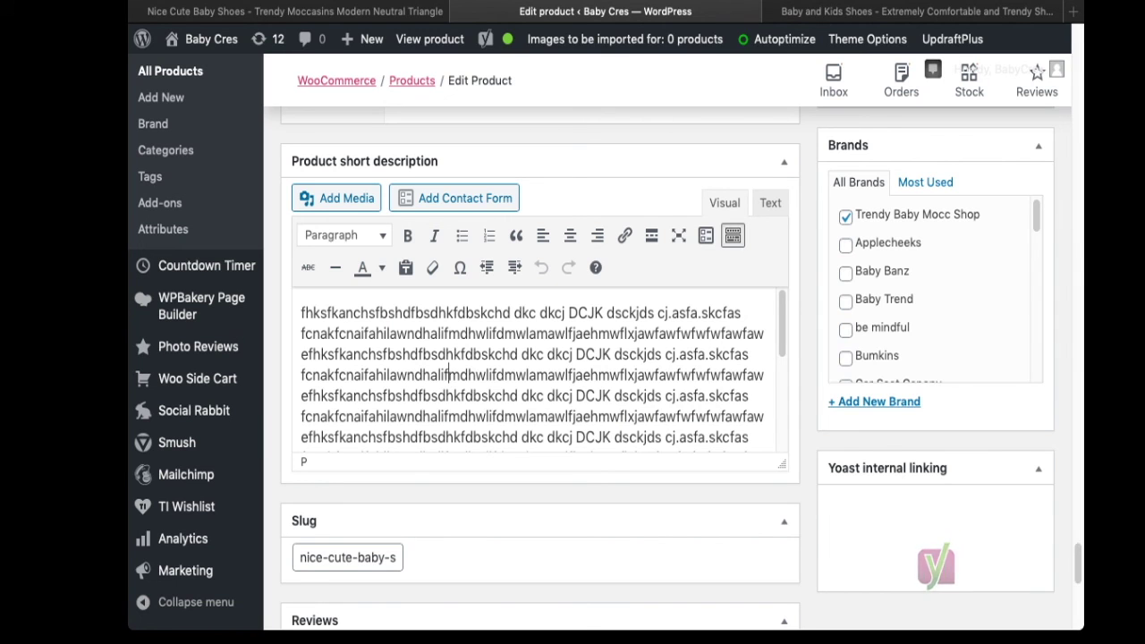
{"action": "left_click", "coordinate": [416, 374]}
{"action": "key", "text": "ctrl+a"}
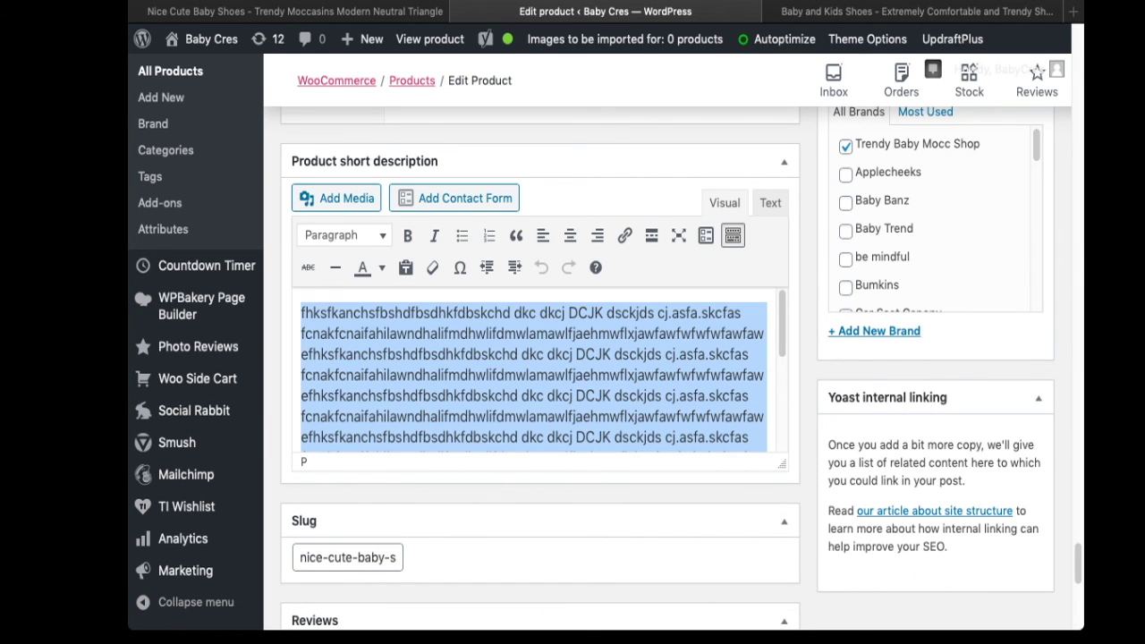
{"action": "key", "text": "BackSpace"}
- Update the published moccasins product with the emptied short description
{"action": "scroll", "coordinate": [540, 376], "scroll_direction": "up", "scroll_amount": 10}
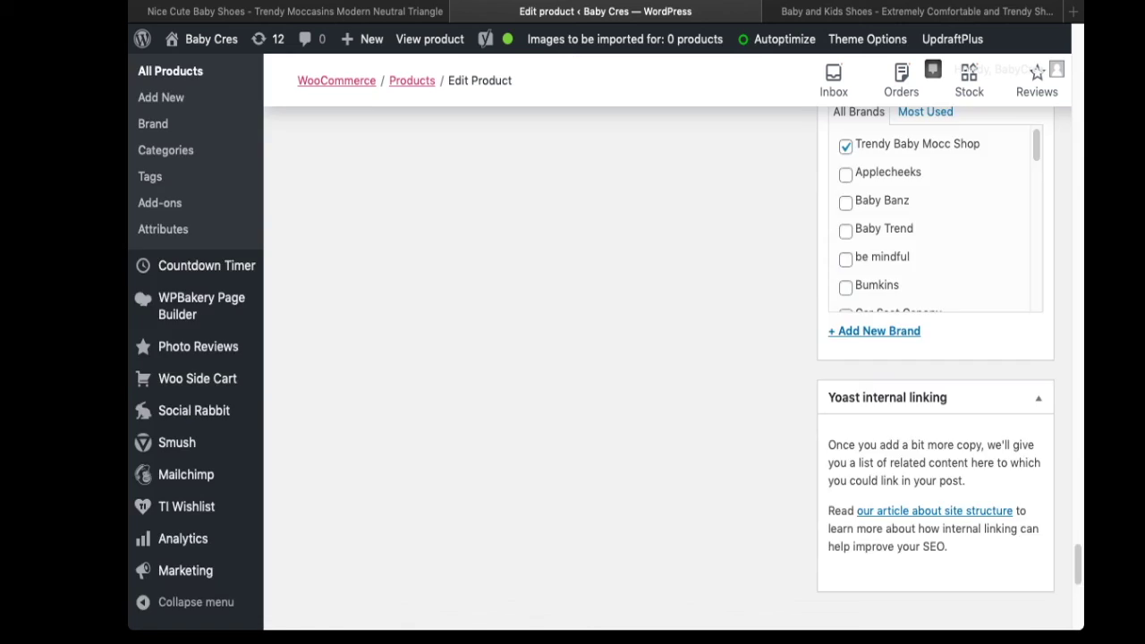
{"action": "scroll", "coordinate": [541, 376], "scroll_direction": "up", "scroll_amount": 15}
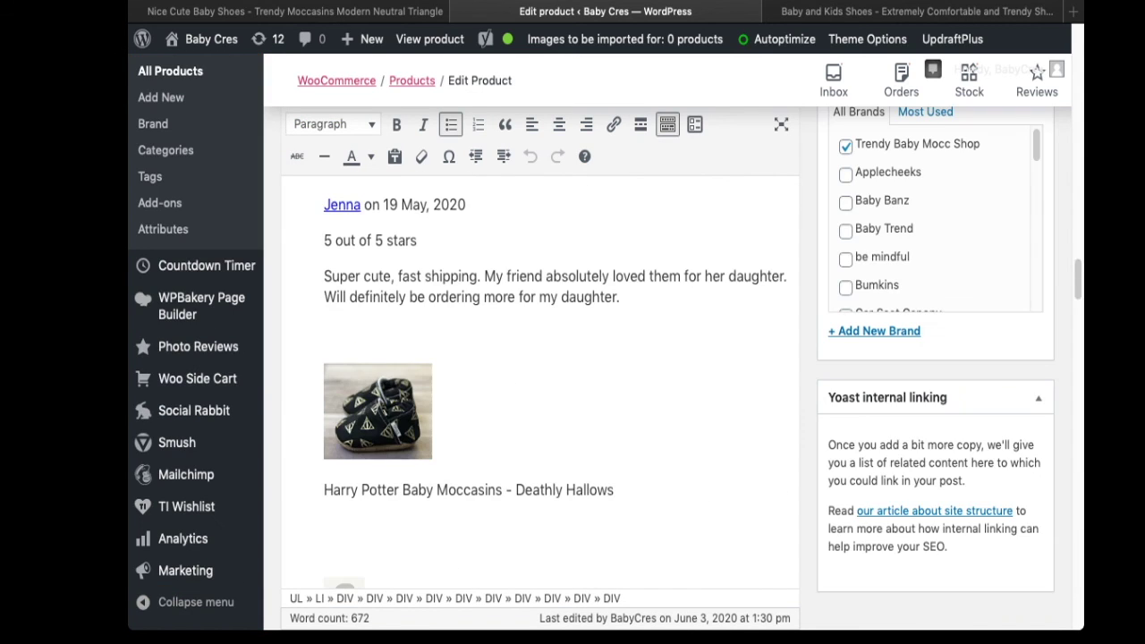
{"action": "scroll", "coordinate": [540, 376], "scroll_direction": "down", "scroll_amount": 5}
{"action": "scroll", "coordinate": [540, 376], "scroll_direction": "down", "scroll_amount": 4}
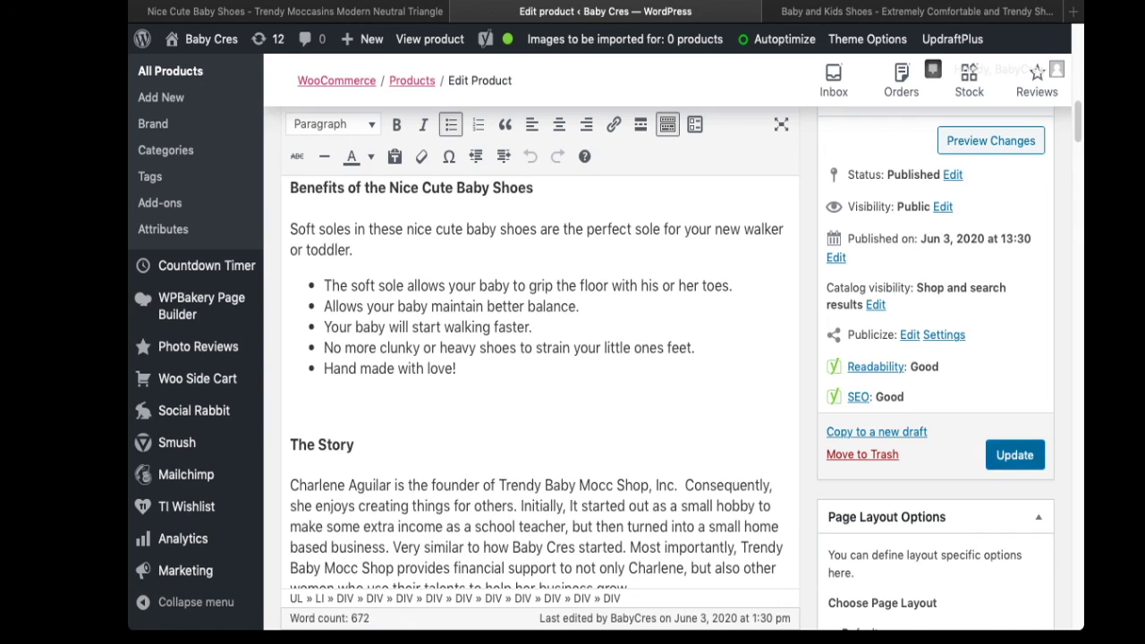
{"action": "left_click", "coordinate": [1015, 455]}
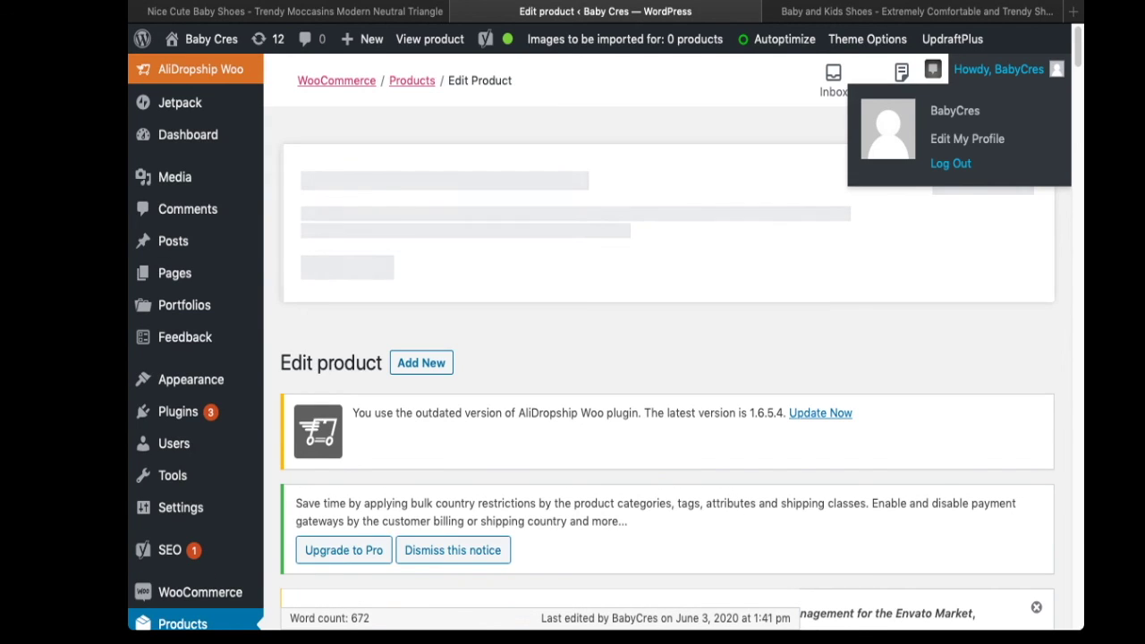
- Log out of WordPress, then switch back to the storefront product page and reload it
{"action": "left_click", "coordinate": [951, 163]}
{"action": "left_click", "coordinate": [295, 11]}
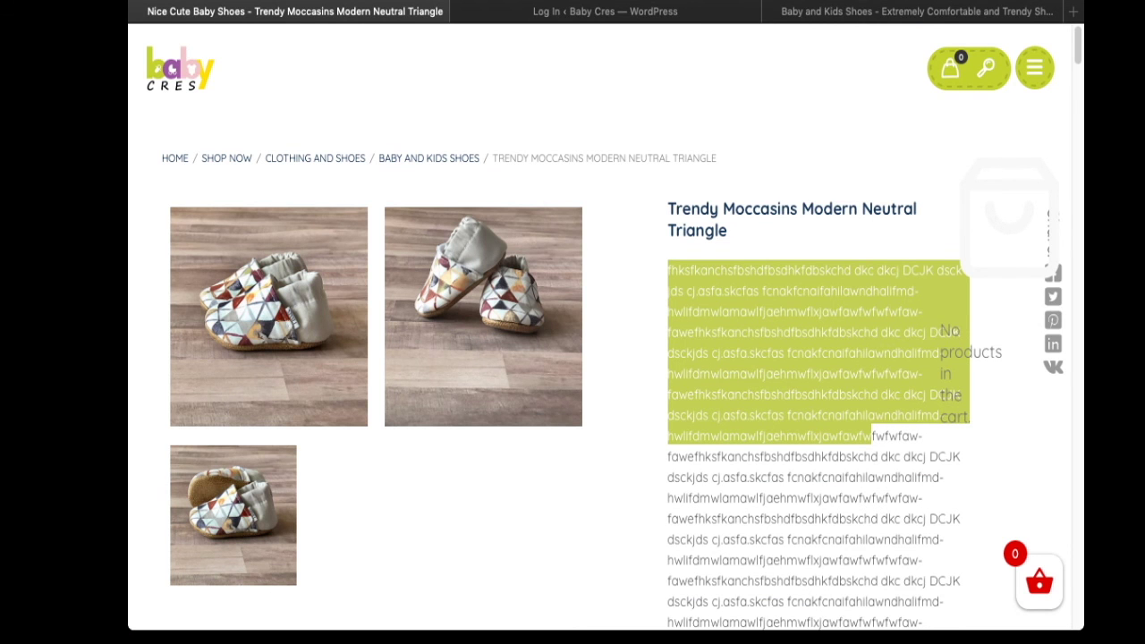
{"action": "key", "text": "super+r"}
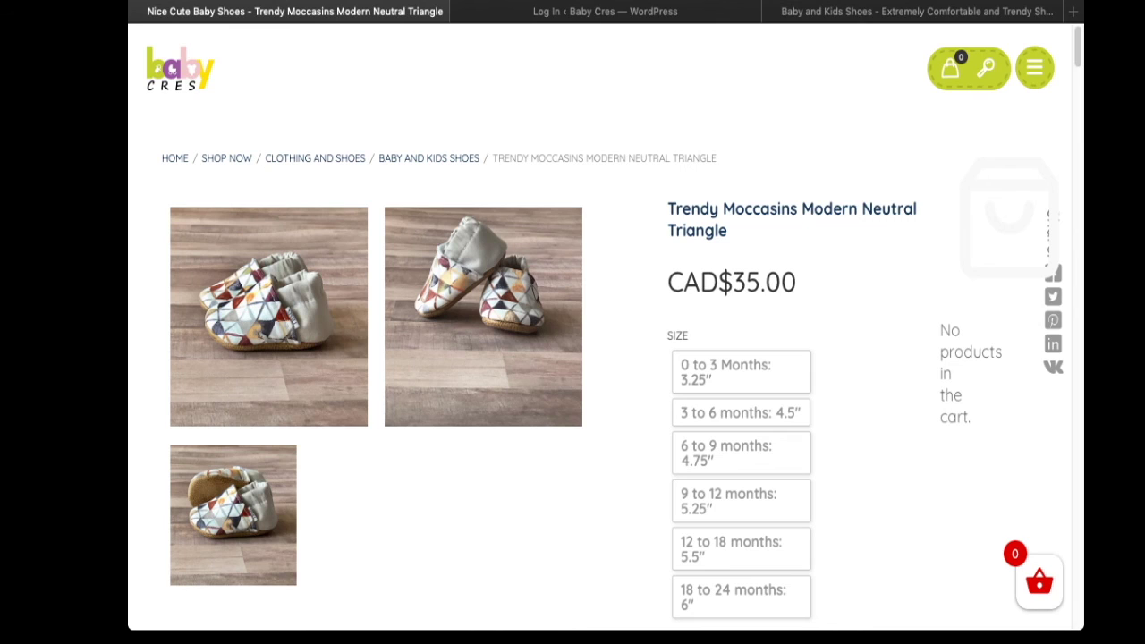
- Check the product's price, then select the 0 to 3 Months, 6 to 9 months and 18 to 24 months sizes to see their stock
{"action": "left_click_drag", "start_coordinate": [668, 283], "coordinate": [796, 282]}
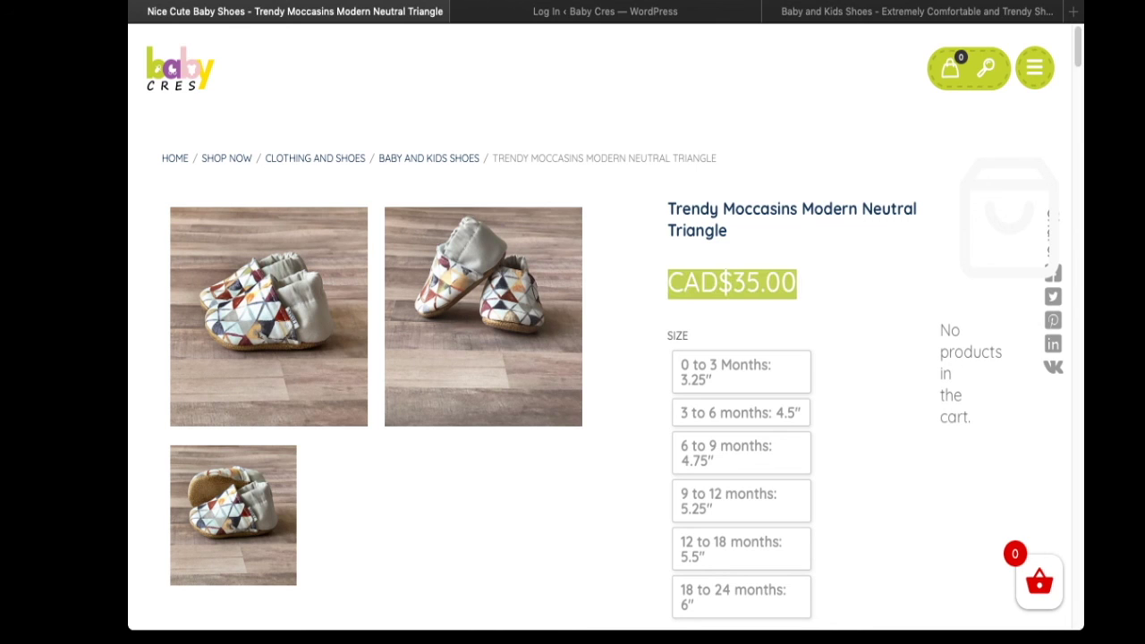
{"action": "scroll", "coordinate": [606, 322], "scroll_direction": "down", "scroll_amount": 2}
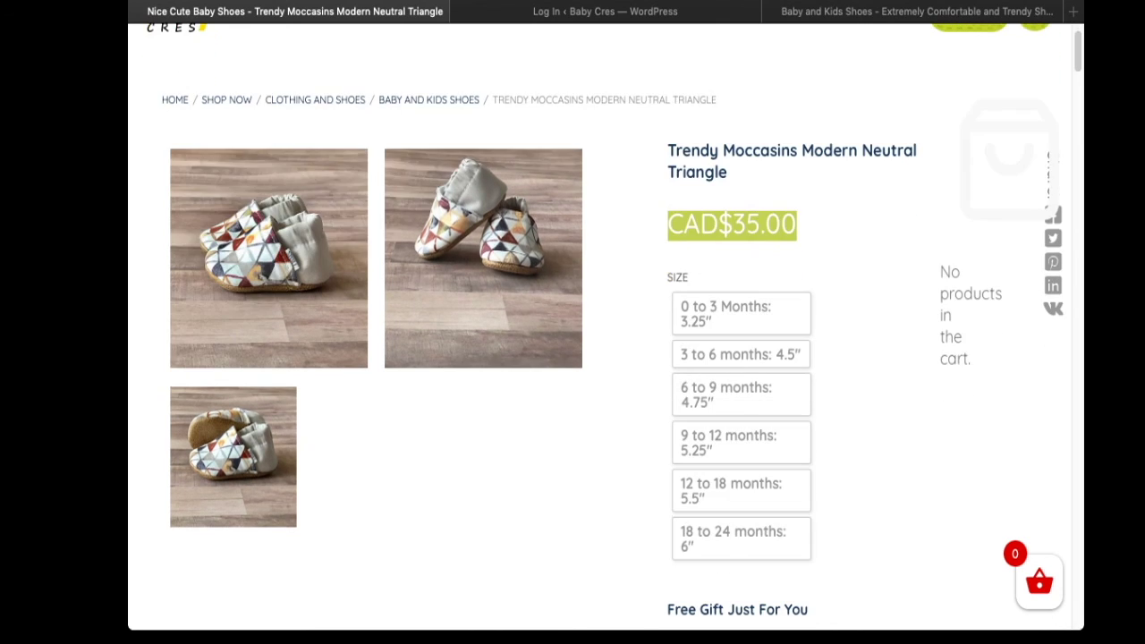
{"action": "left_click", "coordinate": [740, 314]}
{"action": "scroll", "coordinate": [741, 314], "scroll_direction": "down", "scroll_amount": 1}
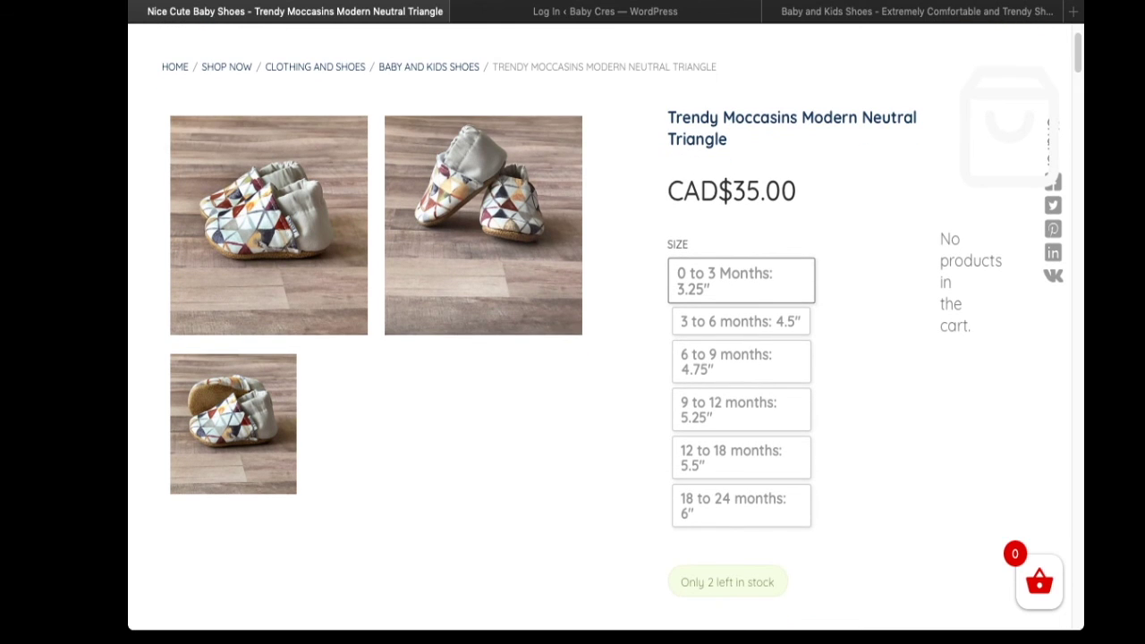
{"action": "left_click", "coordinate": [741, 362]}
{"action": "scroll", "coordinate": [741, 362], "scroll_direction": "down", "scroll_amount": 5}
{"action": "left_click", "coordinate": [741, 322]}
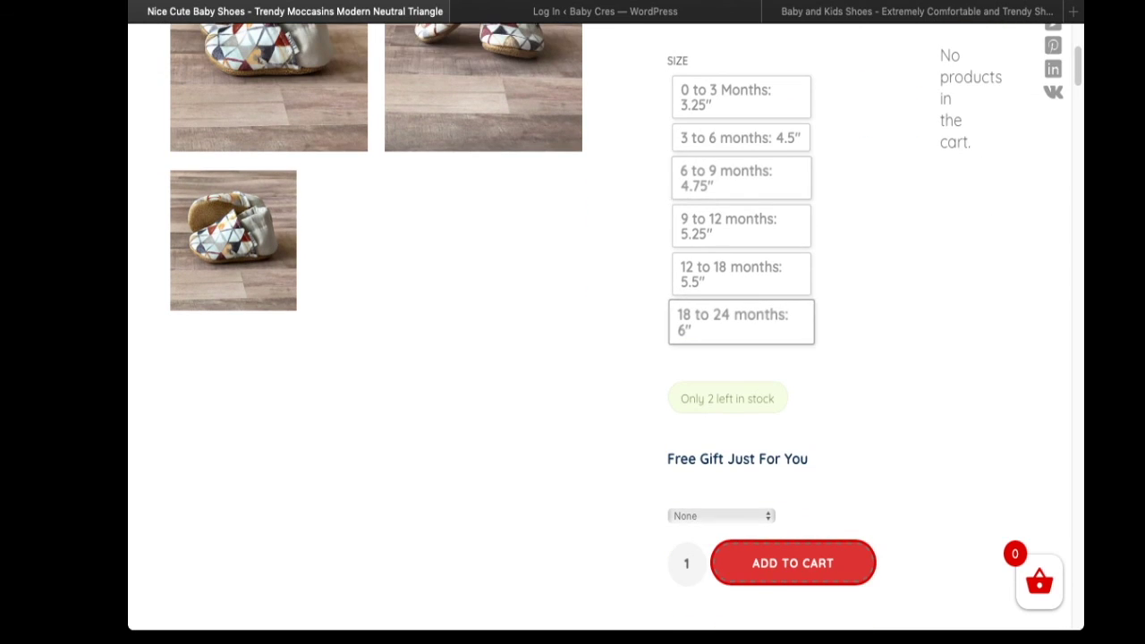
{"action": "scroll", "coordinate": [741, 322], "scroll_direction": "down", "scroll_amount": 1}
- Review the product page's sharing options and full description, then return to the product overview
{"action": "scroll", "coordinate": [600, 322], "scroll_direction": "down", "scroll_amount": 18}
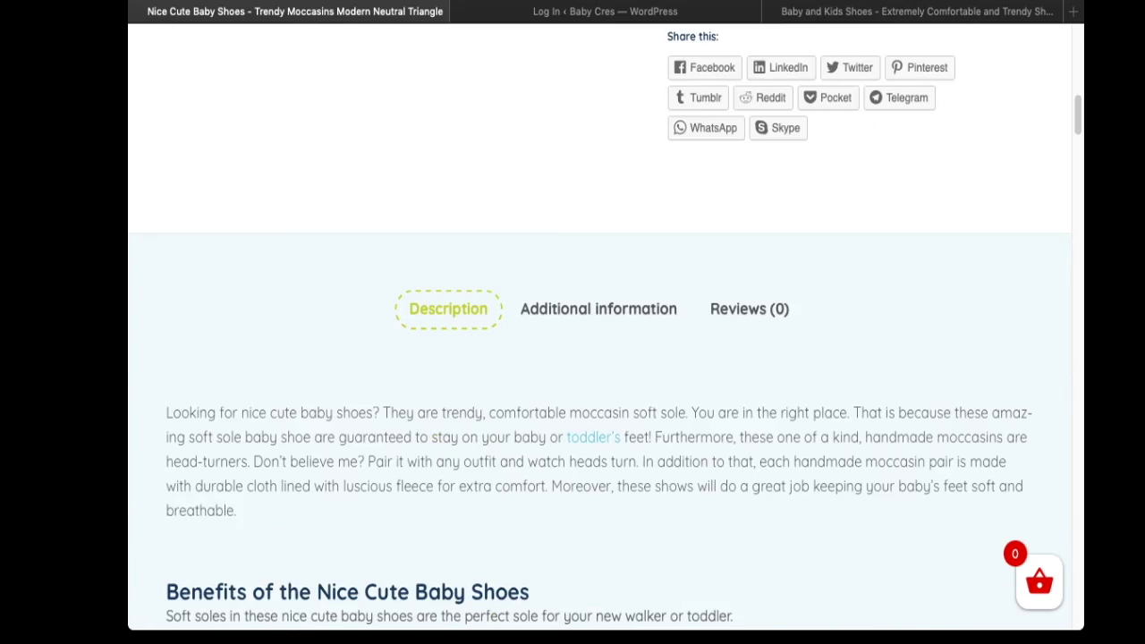
{"action": "scroll", "coordinate": [599, 358], "scroll_direction": "down", "scroll_amount": 2}
{"action": "scroll", "coordinate": [600, 358], "scroll_direction": "down", "scroll_amount": 1}
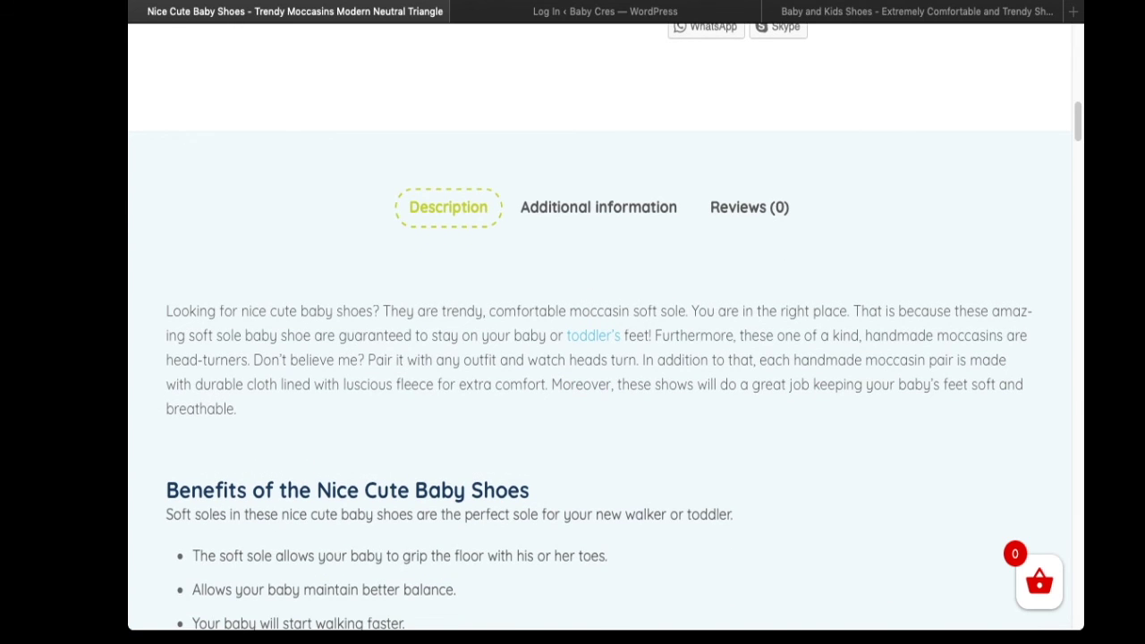
{"action": "left_click_drag", "start_coordinate": [165, 310], "coordinate": [498, 360]}
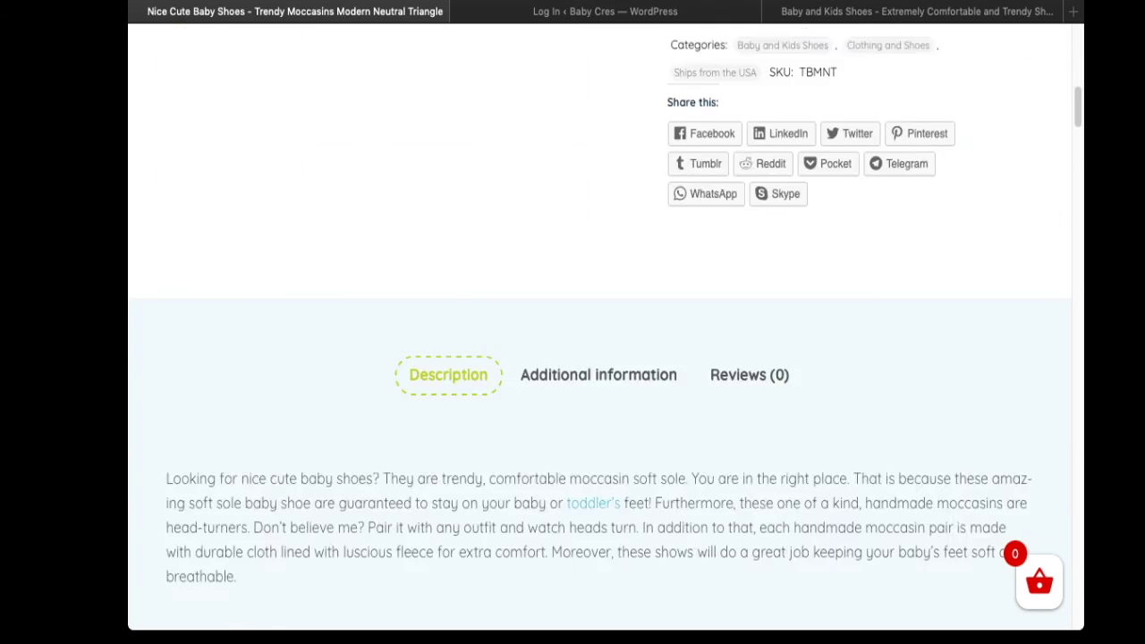
{"action": "scroll", "coordinate": [599, 358], "scroll_direction": "down", "scroll_amount": 5}
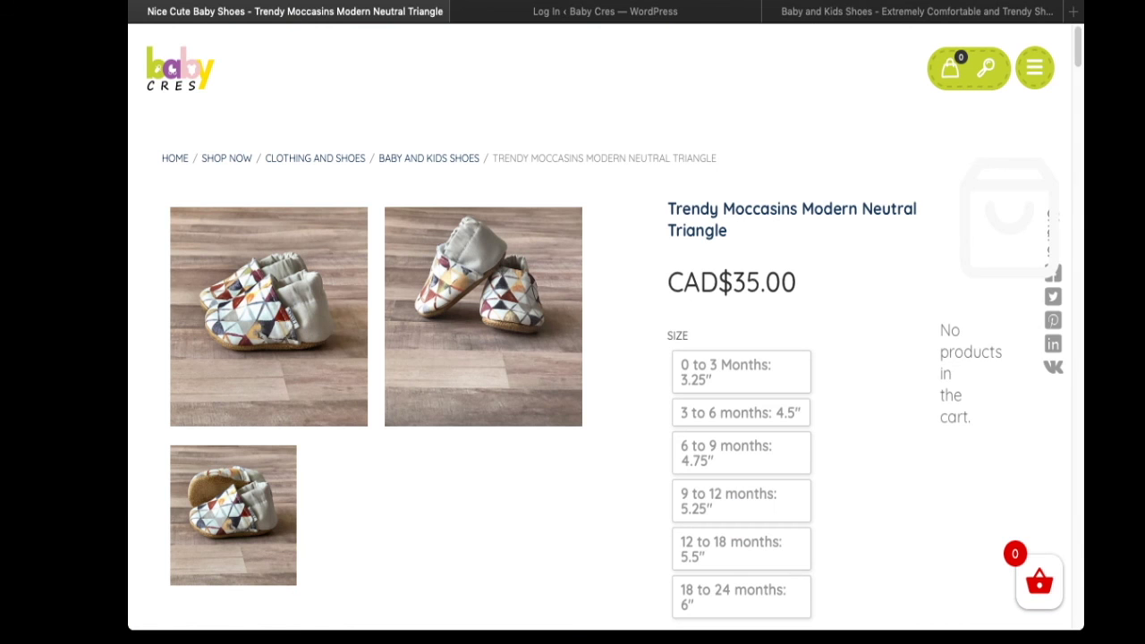
{"action": "scroll", "coordinate": [606, 325], "scroll_direction": "down", "scroll_amount": 1}
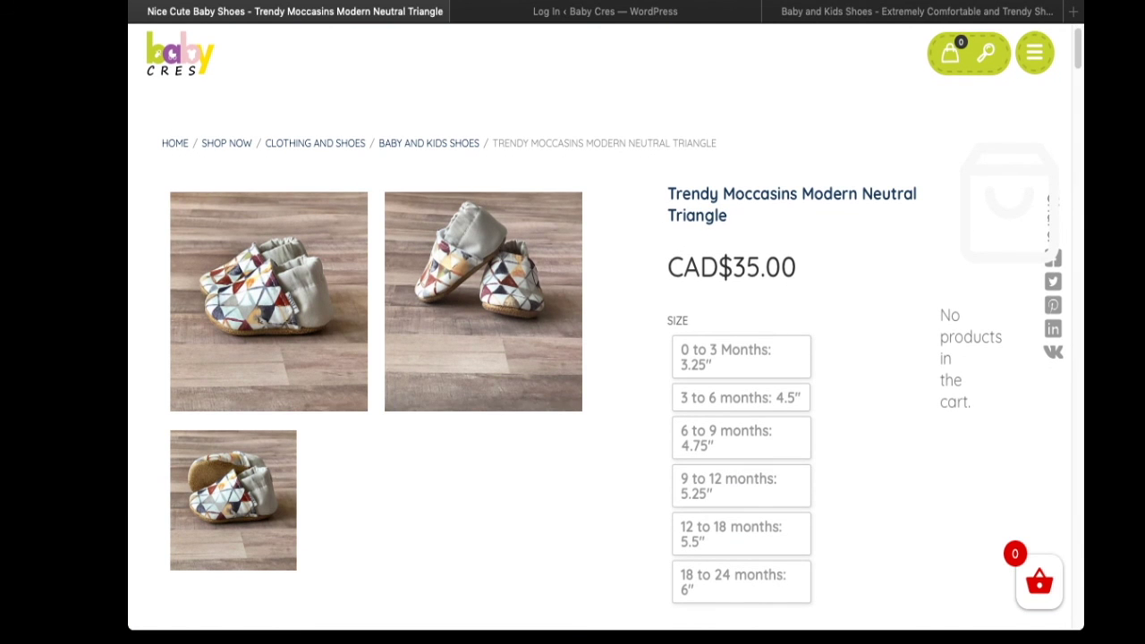